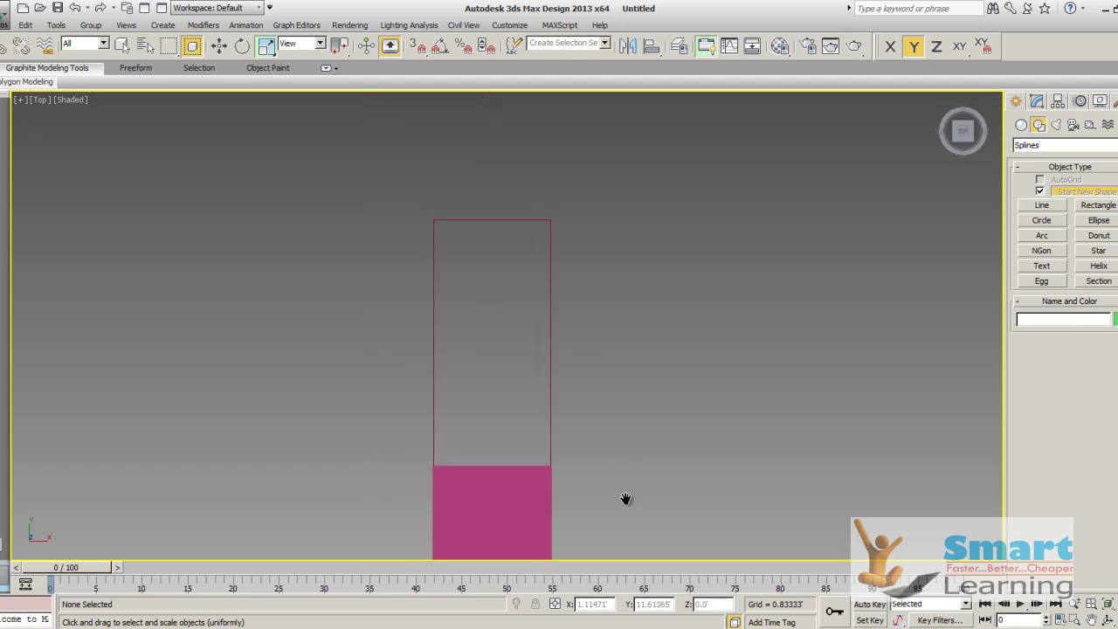
# - Switch to the presentation and examine Figure 85, the profile curve for the guitar head
pyautogui.moveTo(635, 461); pyautogui.dragTo(571, 341, button='middle')
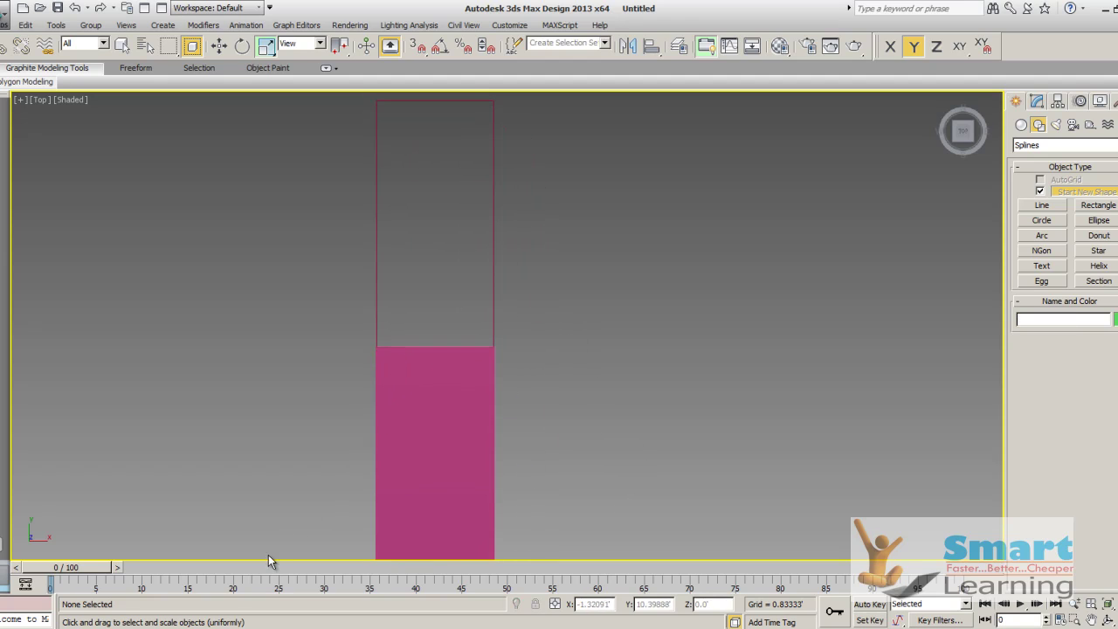
pyautogui.click(188, 627)
pyautogui.click(191, 617)
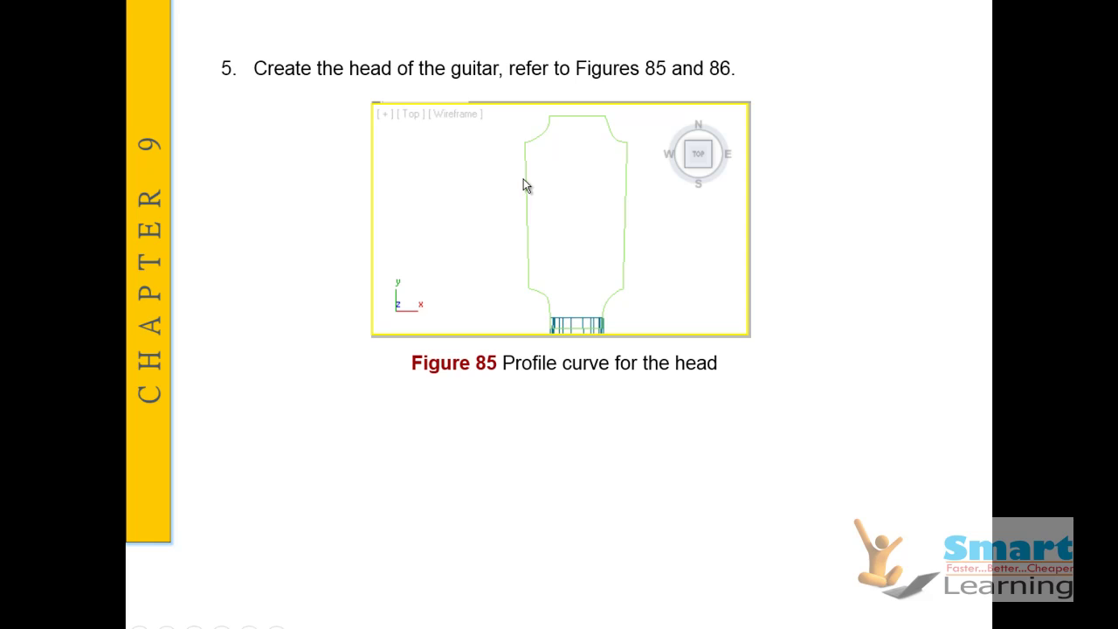
pyautogui.hotkey('alt', 'Tab')
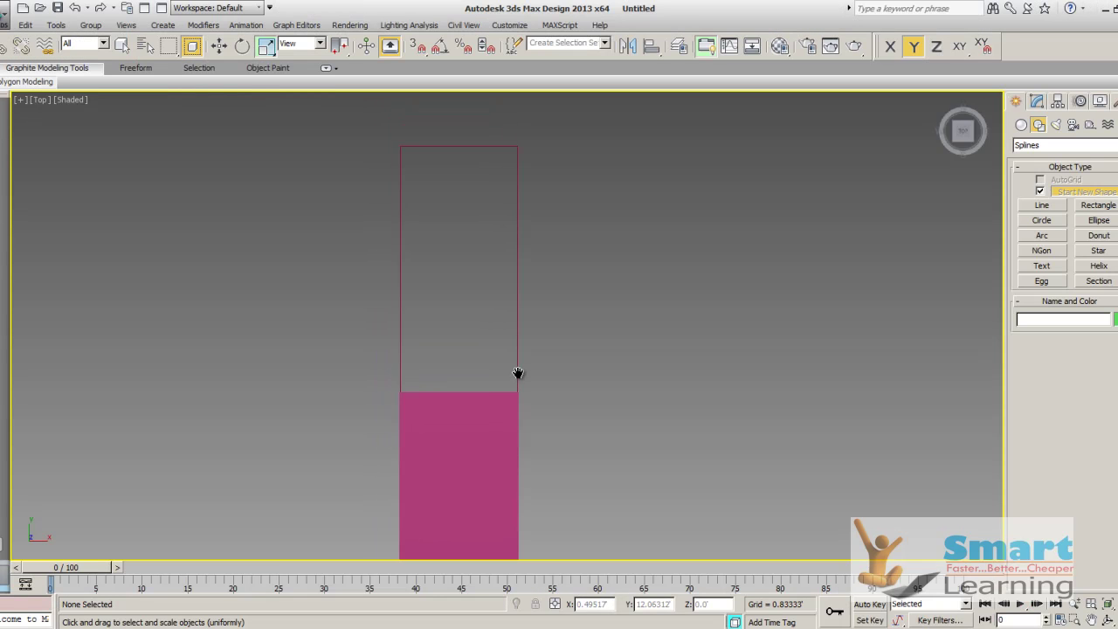
# - Scale the rectangle above the guitar neck along X to about 177%
pyautogui.scroll(2, 518, 339)
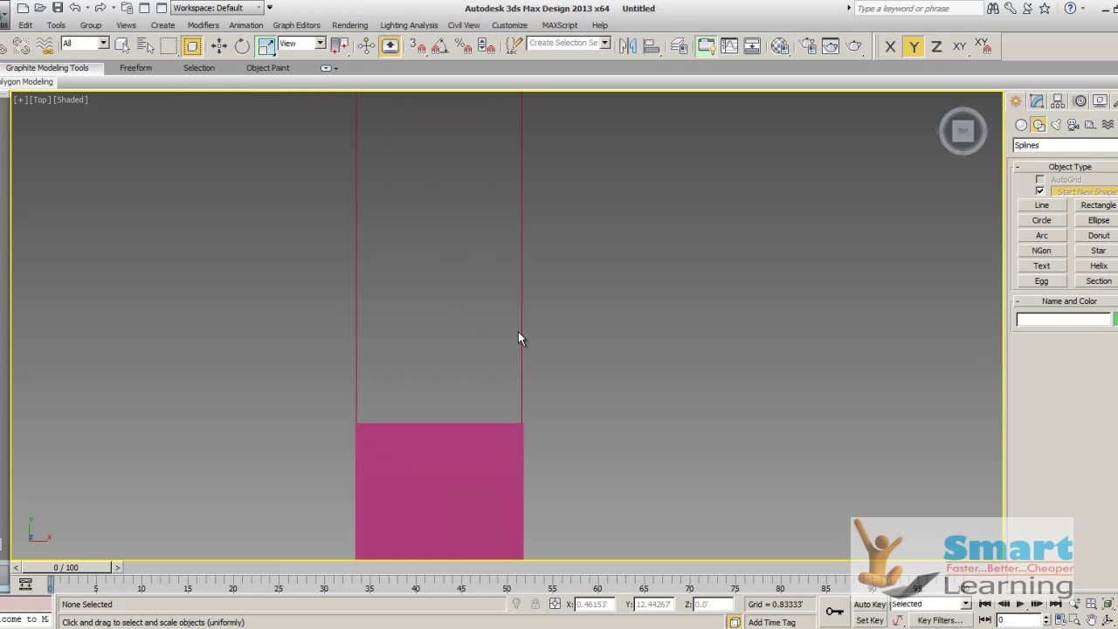
pyautogui.click(522, 327)
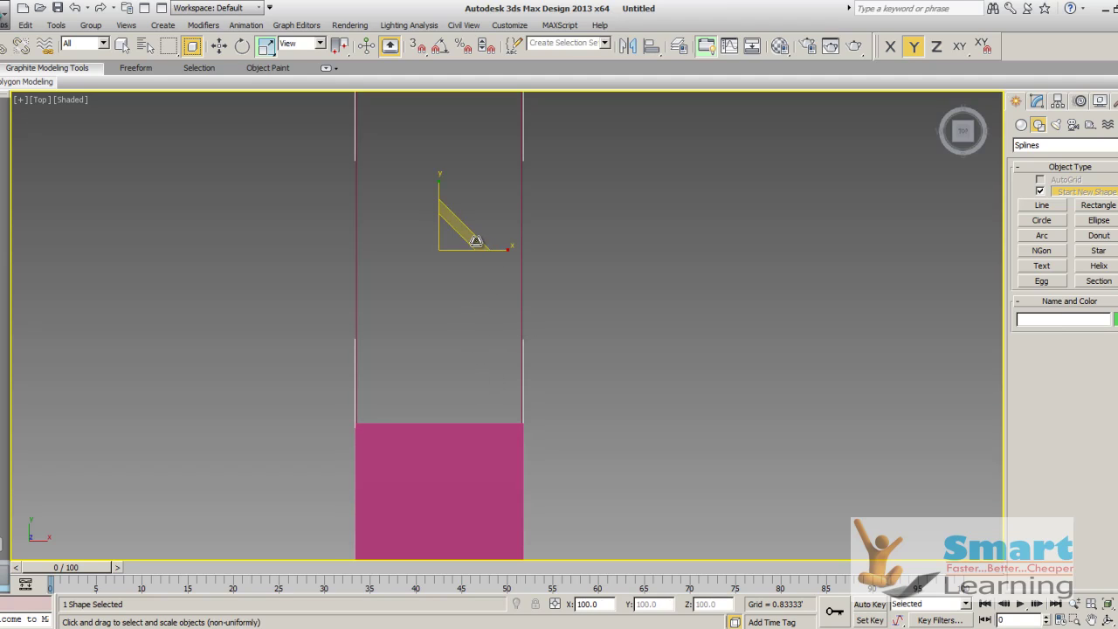
pyautogui.moveTo(492, 248); pyautogui.dragTo(533, 254)
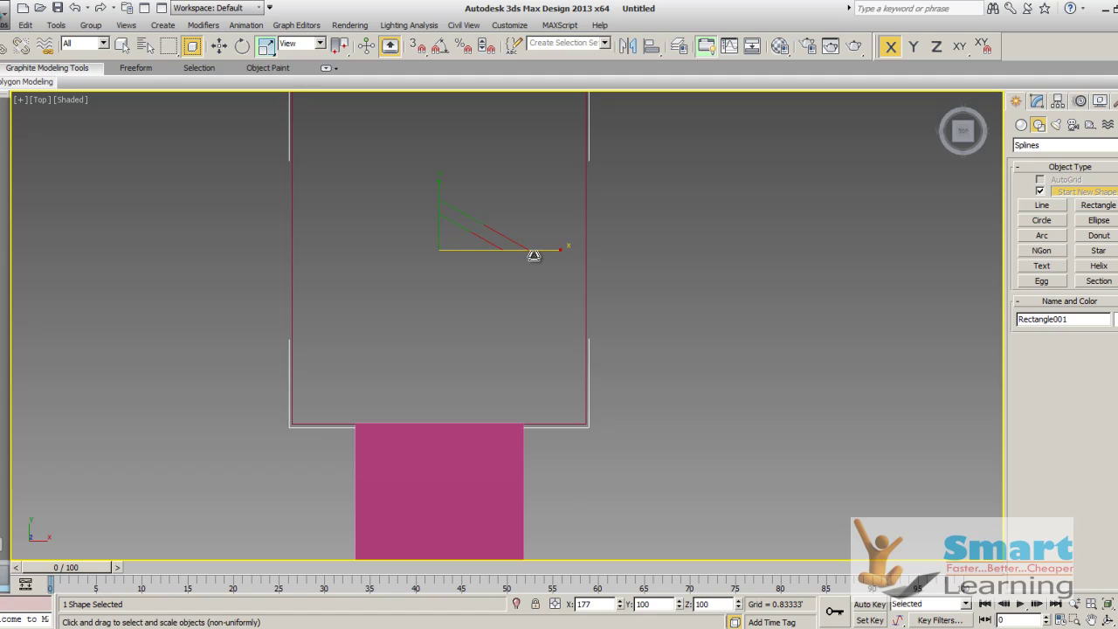
pyautogui.click(490, 346)
pyautogui.scroll(-4, 476, 363)
pyautogui.moveTo(456, 338); pyautogui.dragTo(457, 381, button='middle')
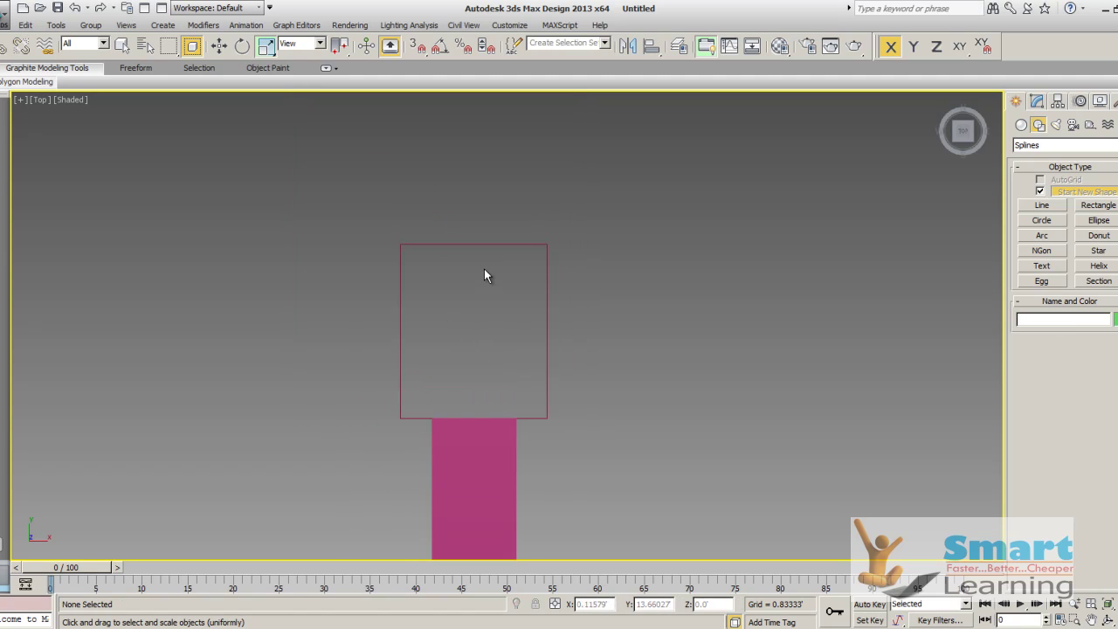
# - Scale the rectangle along Y to about 184% and move it up so its lower edge sits just above the neck
pyautogui.click(482, 244)
pyautogui.moveTo(477, 266); pyautogui.dragTo(472, 223)
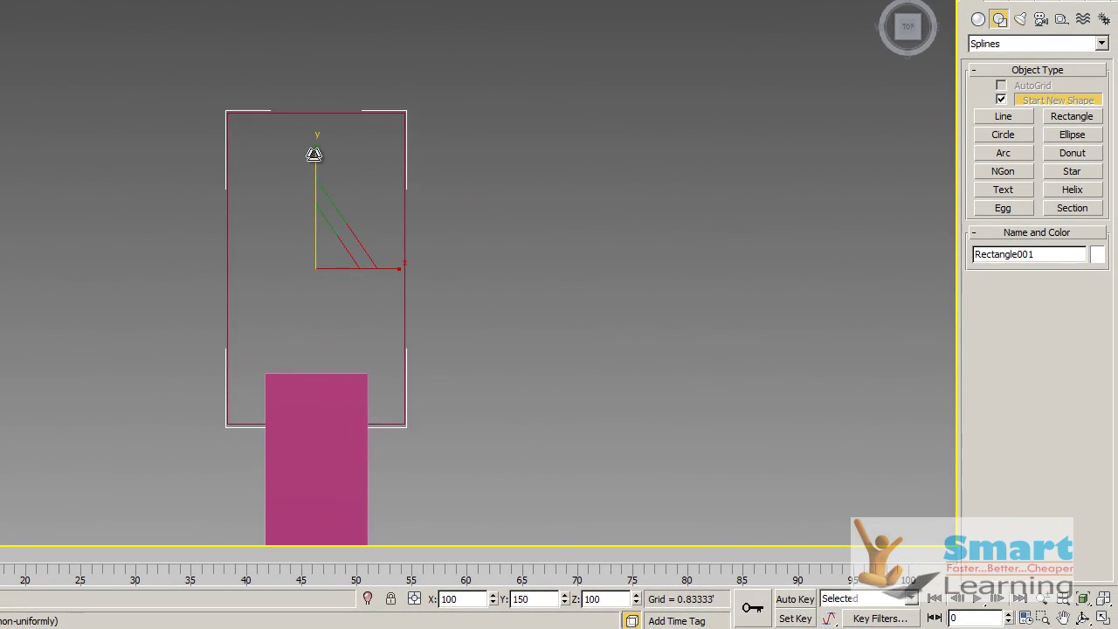
pyautogui.moveTo(314, 135); pyautogui.dragTo(315, 137)
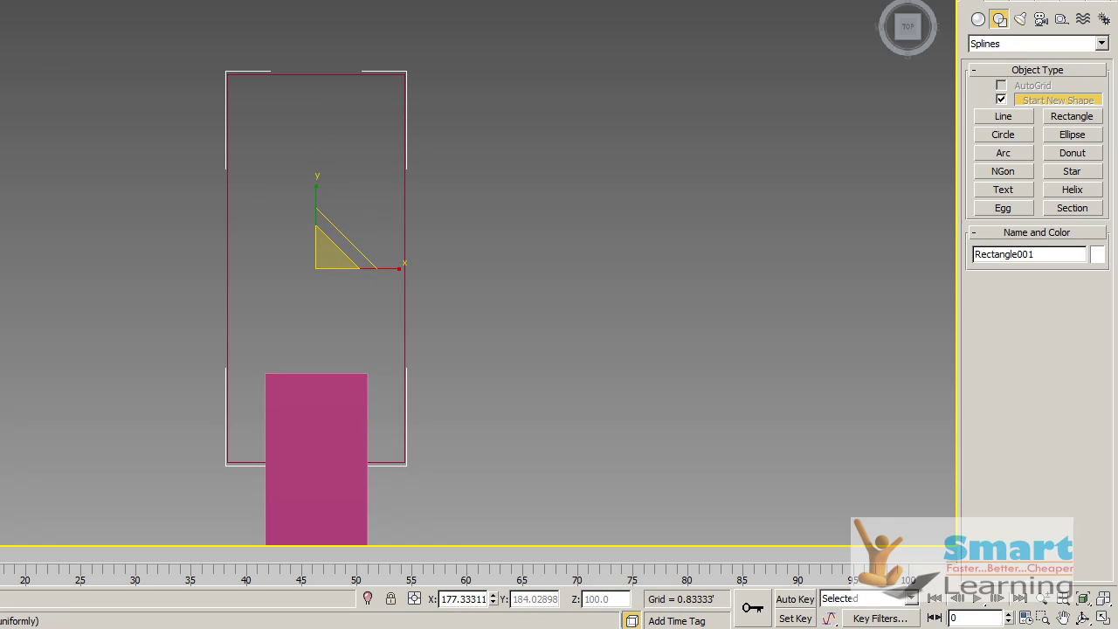
pyautogui.press('w')
pyautogui.moveTo(318, 207); pyautogui.dragTo(318, 114)
pyautogui.click(596, 385)
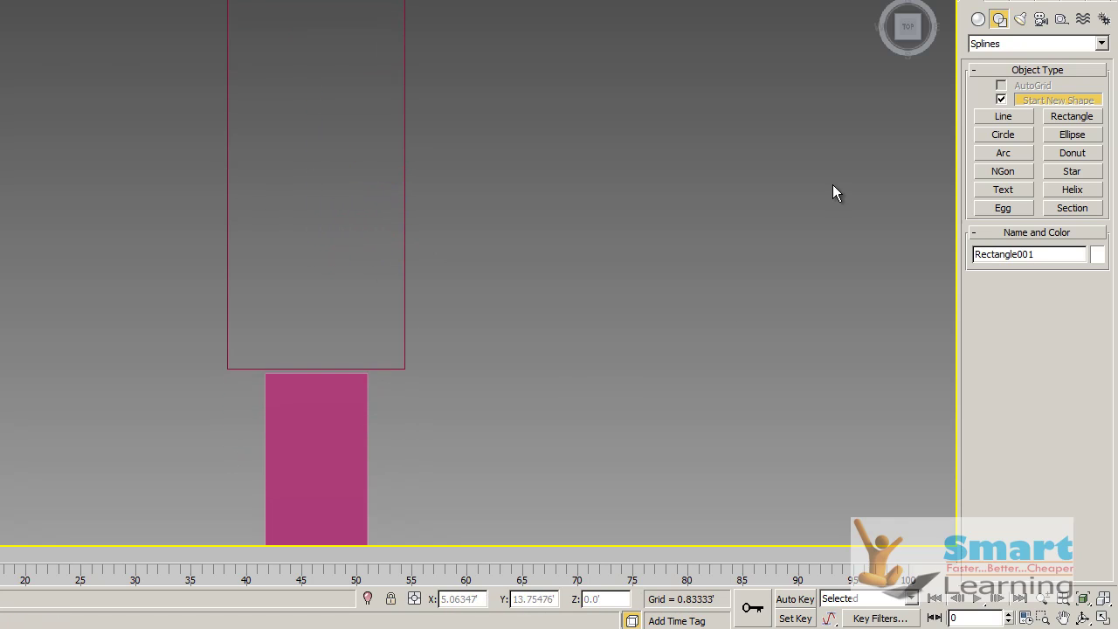
# - Draw a circle with a radius of about 0.44' centred on the rectangle's lower-left corner
pyautogui.click(1003, 134)
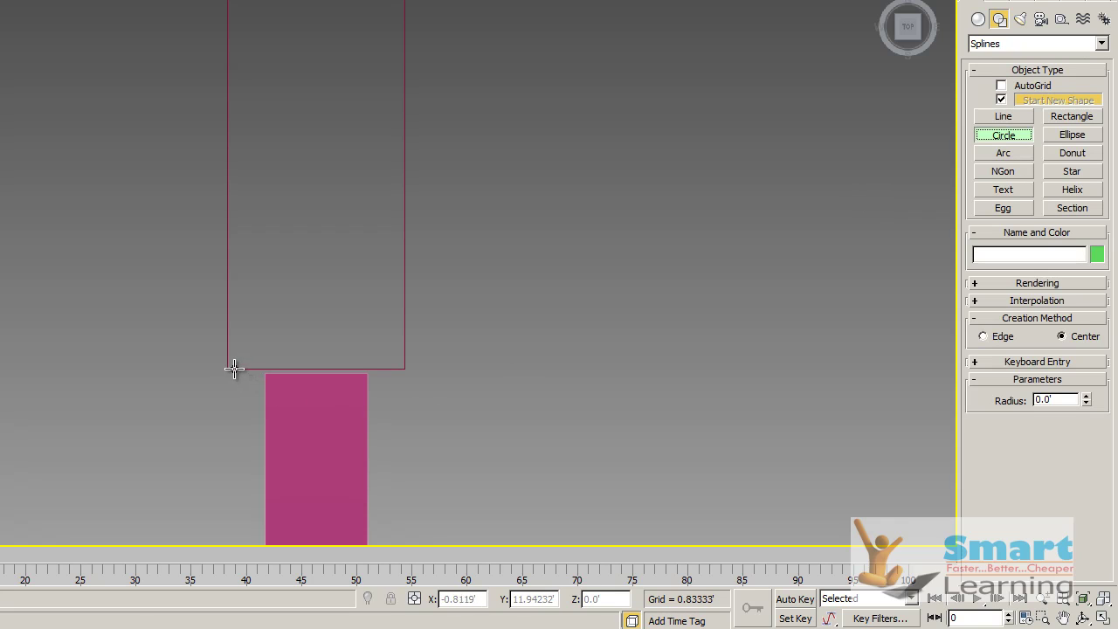
pyautogui.moveTo(220, 373); pyautogui.dragTo(189, 395)
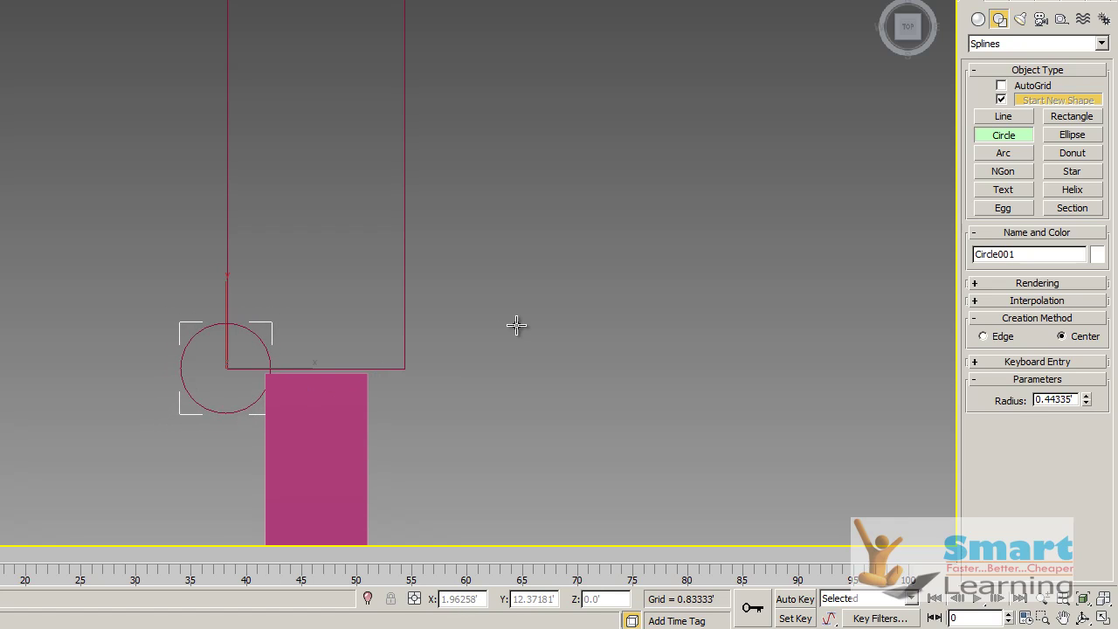
pyautogui.rightClick(680, 291)
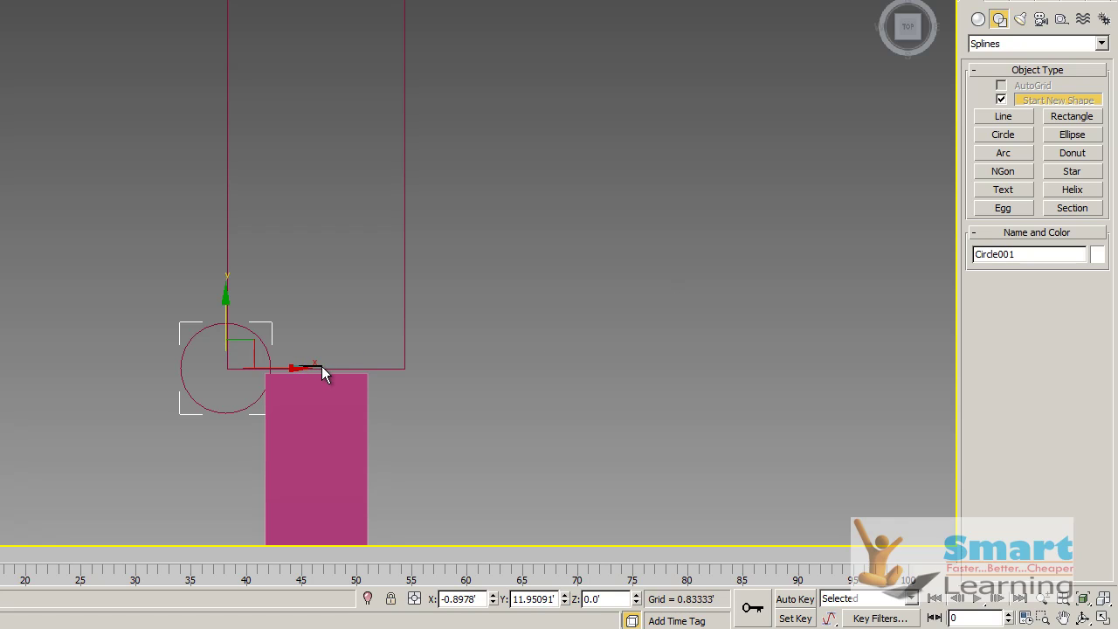
# - Clone the circle along X as one Copy onto the rectangle's lower-right corner
pyautogui.click(293, 345)
pyautogui.click(253, 333)
pyautogui.moveTo(278, 367)
pyautogui.keyDown('shift'); pyautogui.mouseDown()
pyautogui.moveTo(441, 368)
pyautogui.moveTo(475, 350)
pyautogui.mouseUp(); pyautogui.keyUp('shift')
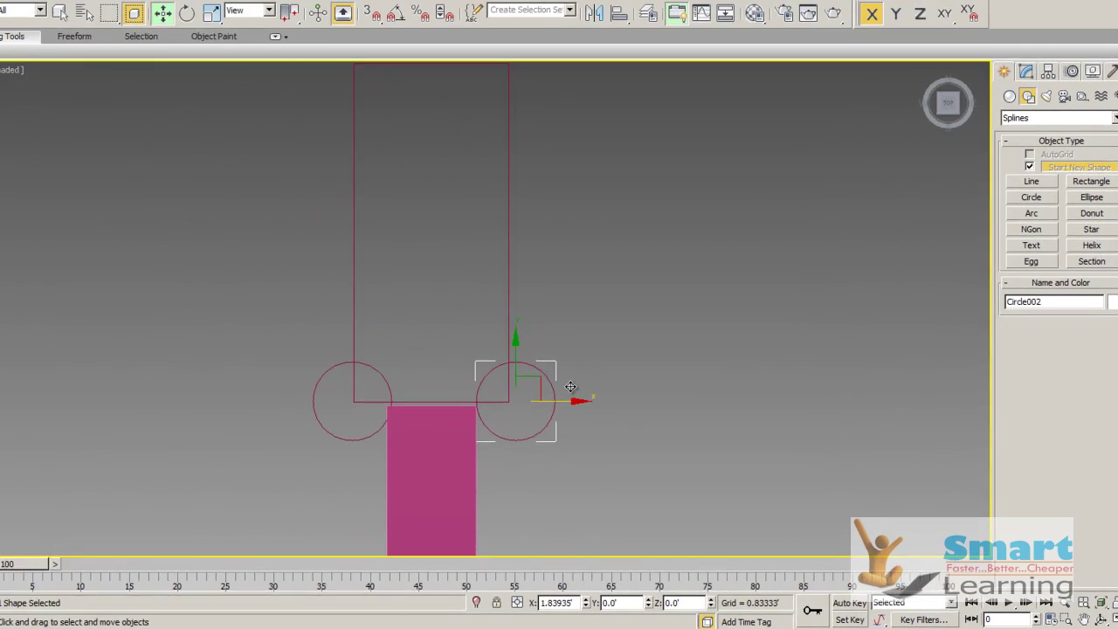
pyautogui.keyDown('shift'); pyautogui.moveTo(570, 387); pyautogui.dragTo(567, 387); pyautogui.keyUp('shift')
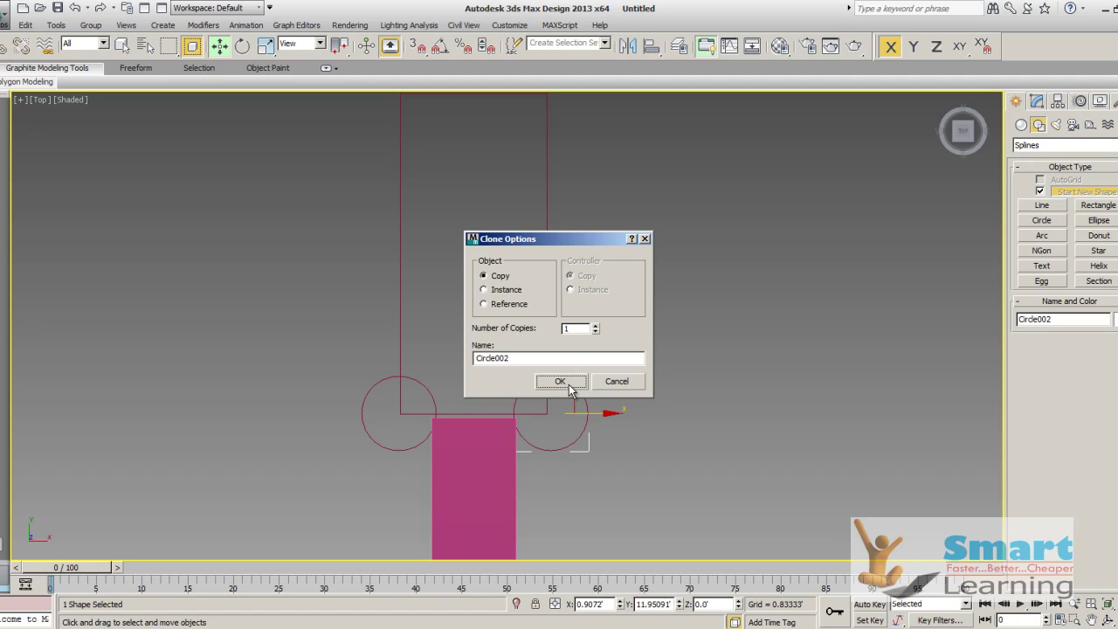
pyautogui.click(560, 381)
pyautogui.click(525, 454)
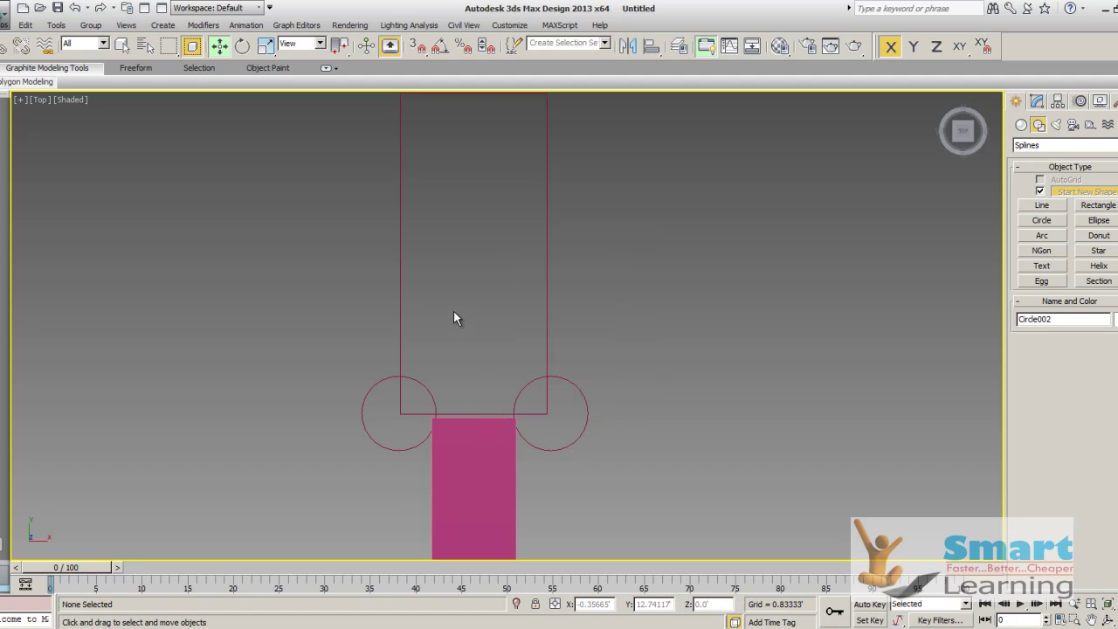
pyautogui.scroll(-3, 460, 369)
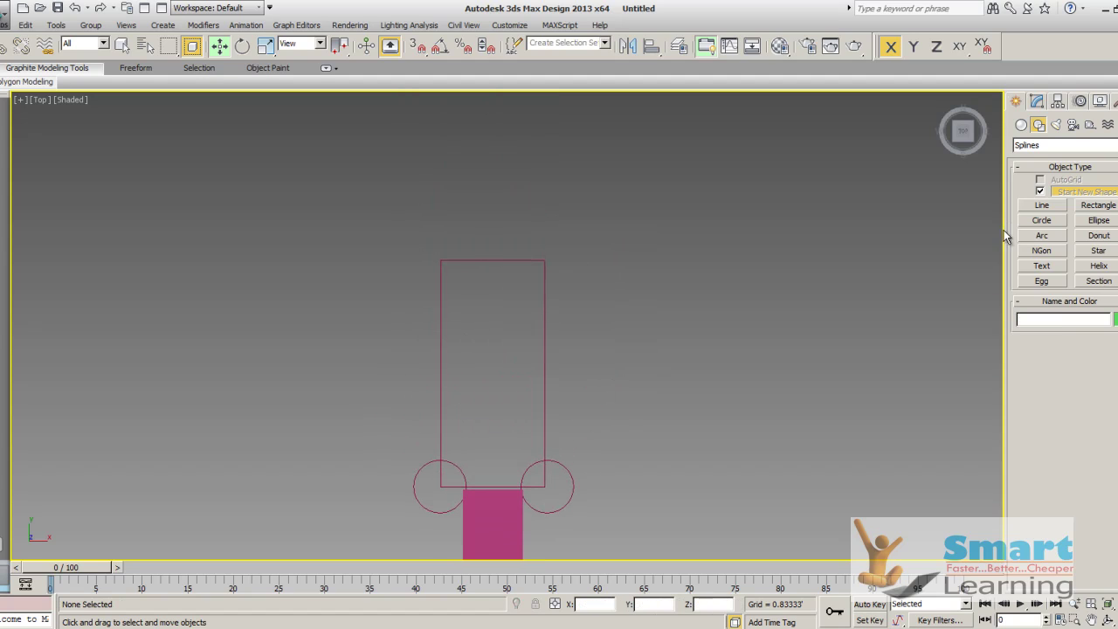
pyautogui.click(1042, 221)
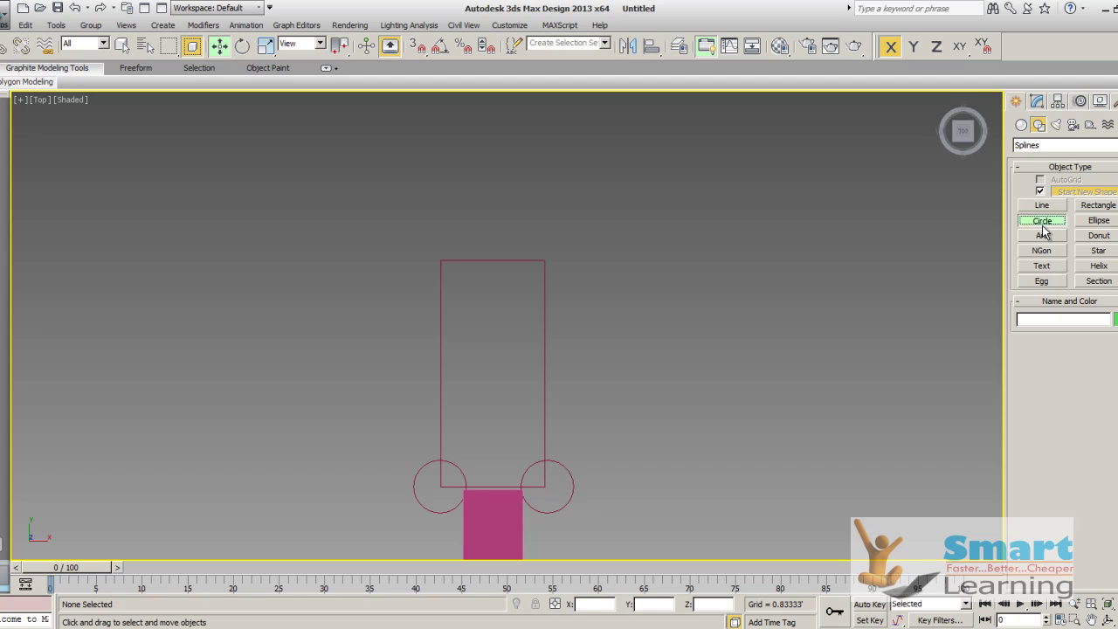
pyautogui.rightClick(558, 253)
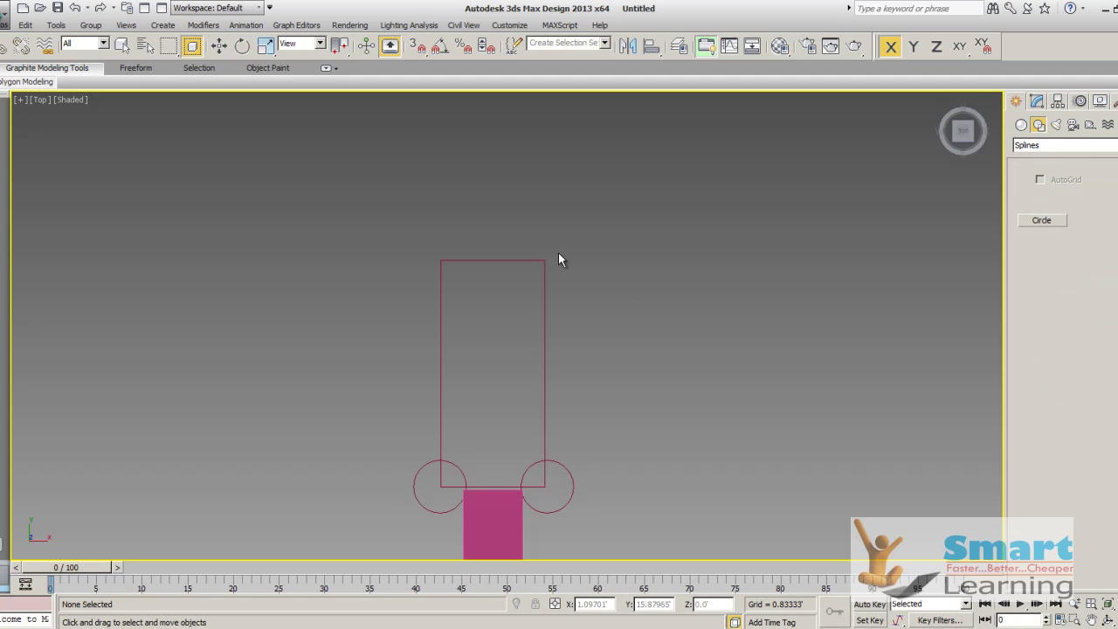
# - Convert the head rectangle to an Editable Poly
pyautogui.click(543, 276)
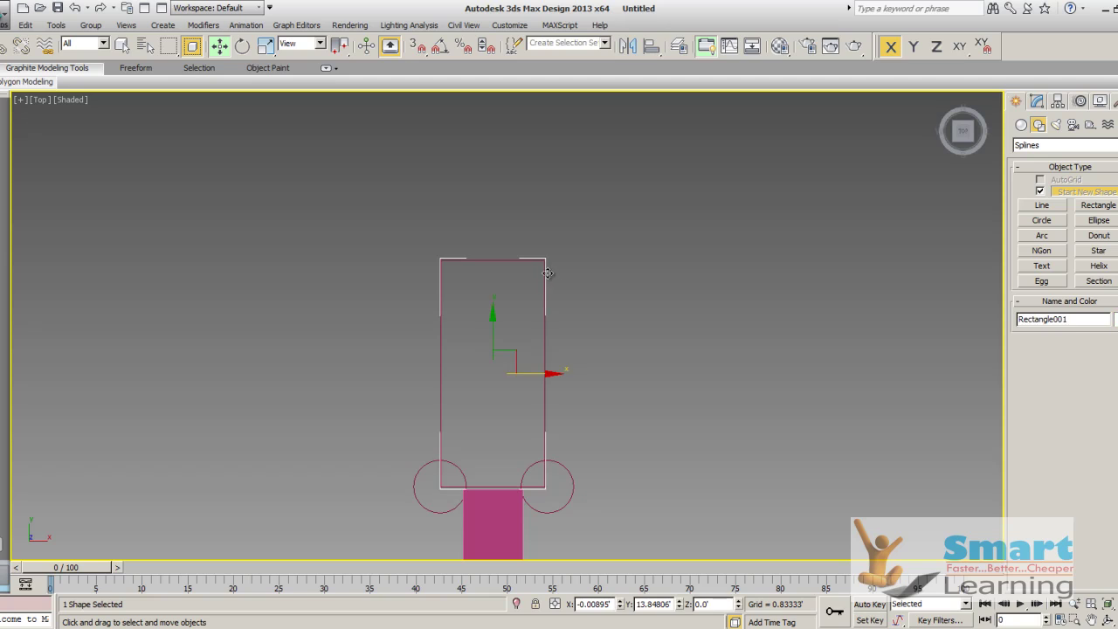
pyautogui.rightClick(547, 272)
pyautogui.moveTo(579, 403)
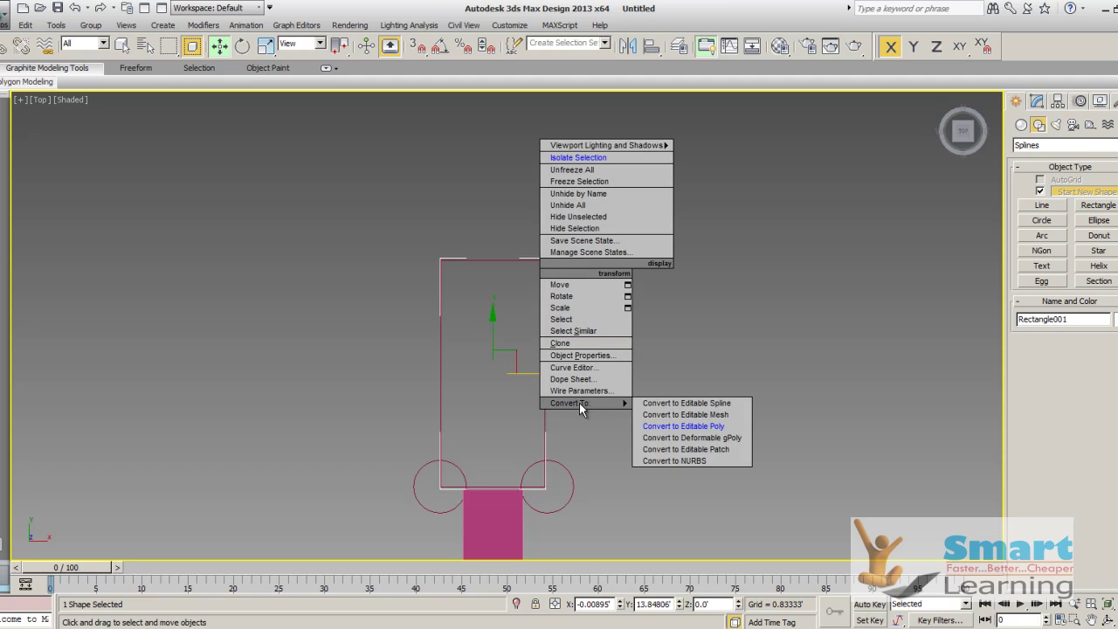
pyautogui.click(684, 426)
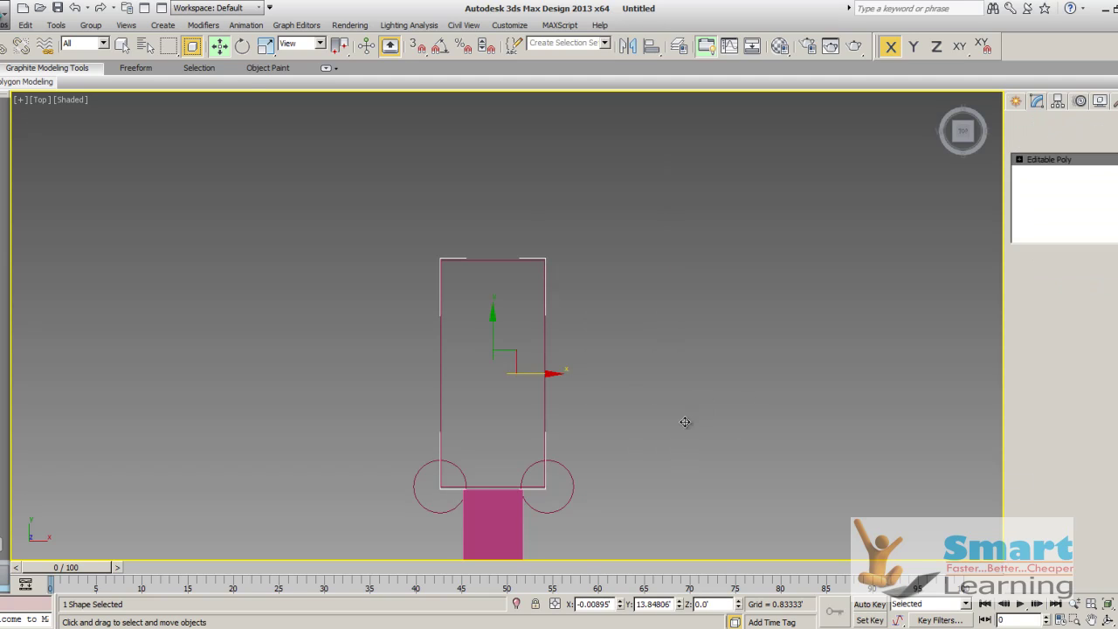
# - Scale the head's two upper vertices outward along X so the shape tapers slightly towards the neck
pyautogui.click(1019, 160)
pyautogui.click(1045, 172)
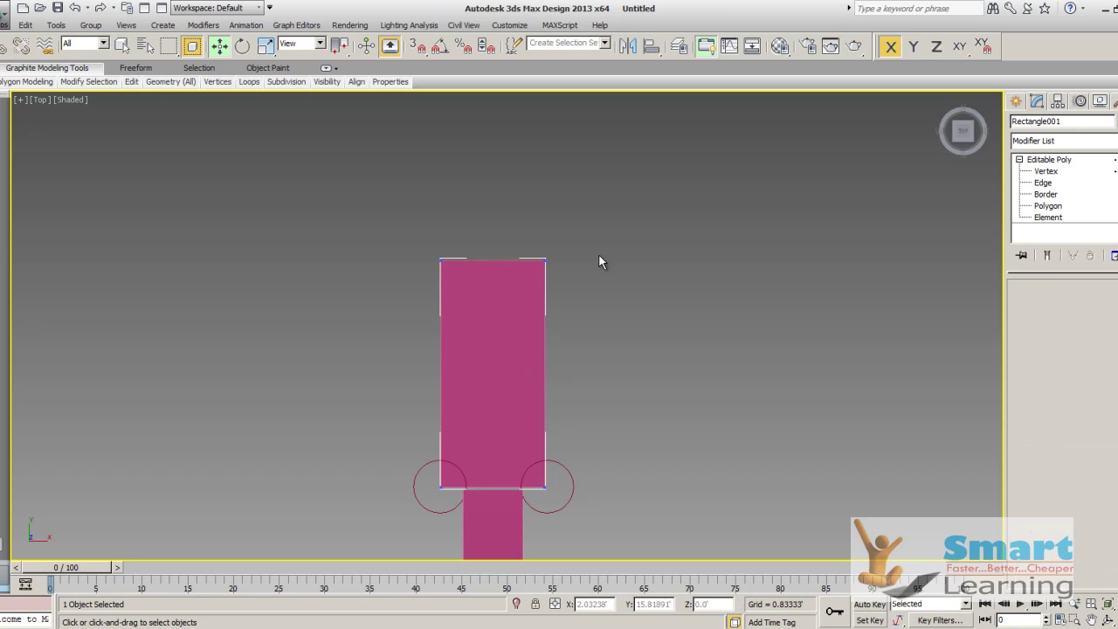
pyautogui.click(532, 282)
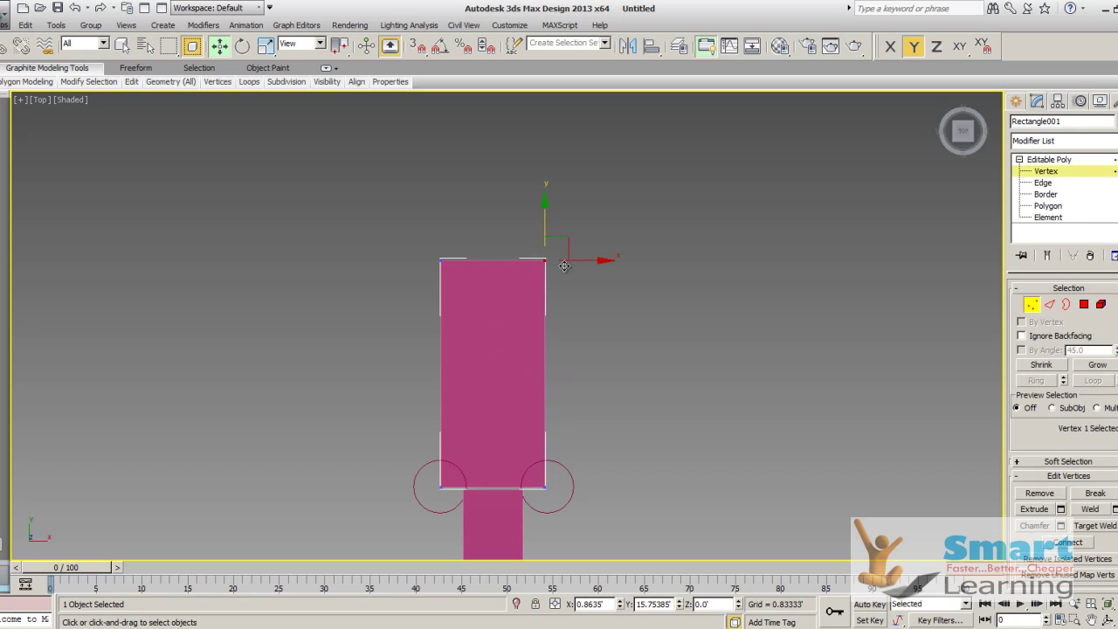
pyautogui.keyDown('ctrl'); pyautogui.click(440, 268); pyautogui.keyUp('ctrl')
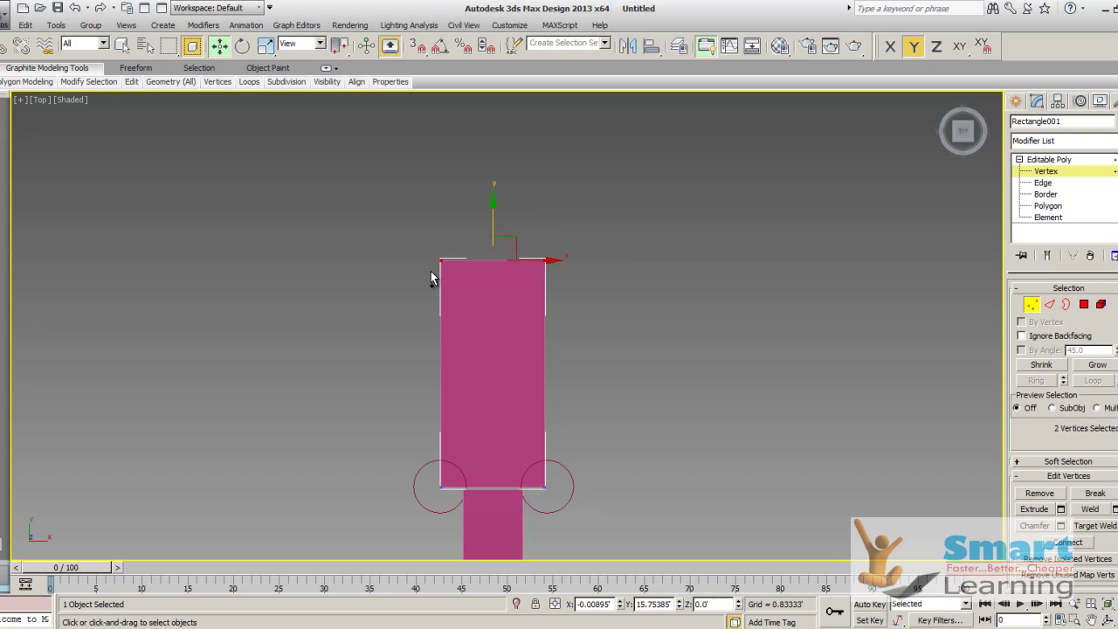
pyautogui.click(266, 46)
pyautogui.moveTo(546, 263); pyautogui.dragTo(547, 263)
pyautogui.click(741, 358)
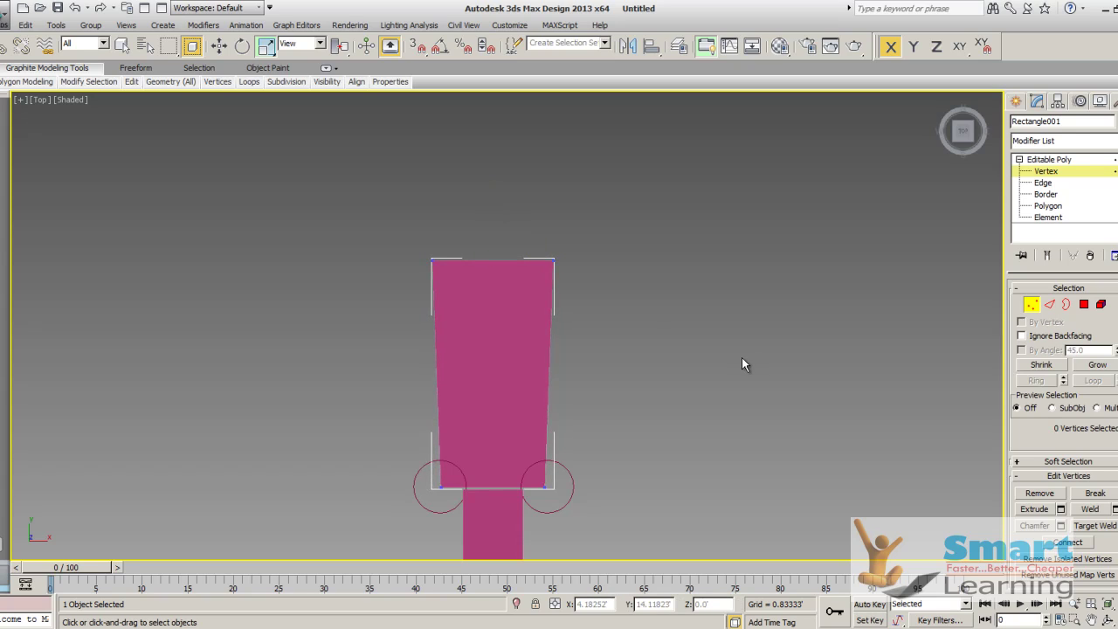
pyautogui.click(1049, 161)
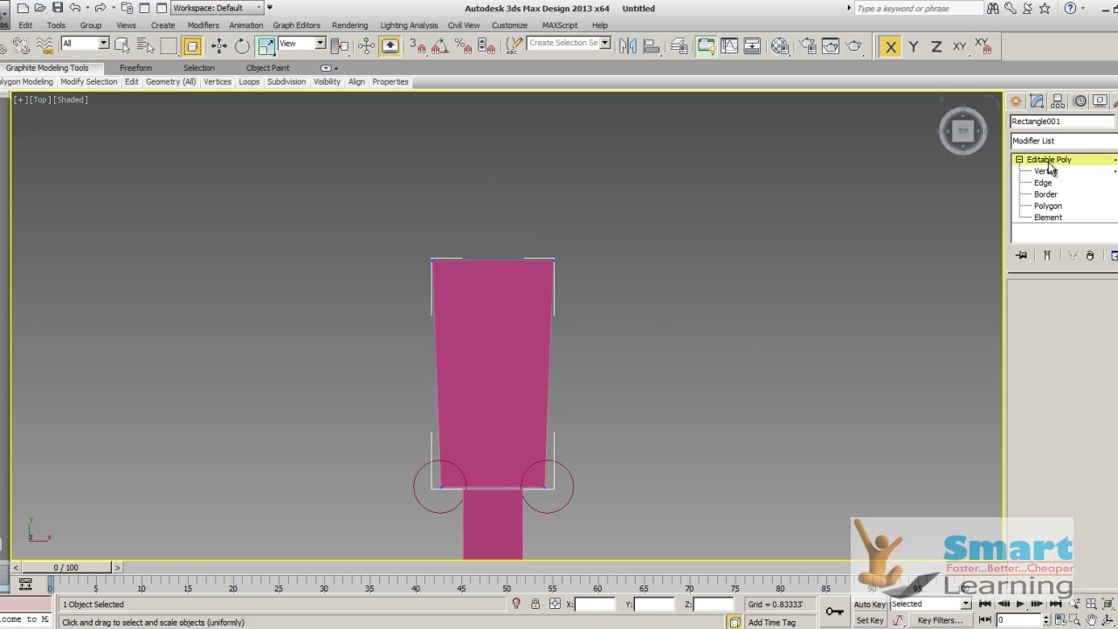
# - Draw a circle with a radius of about 0.53' centred on the head's upper-right corner
pyautogui.click(1016, 102)
pyautogui.click(689, 314)
pyautogui.moveTo(690, 321); pyautogui.dragTo(625, 305, button='middle')
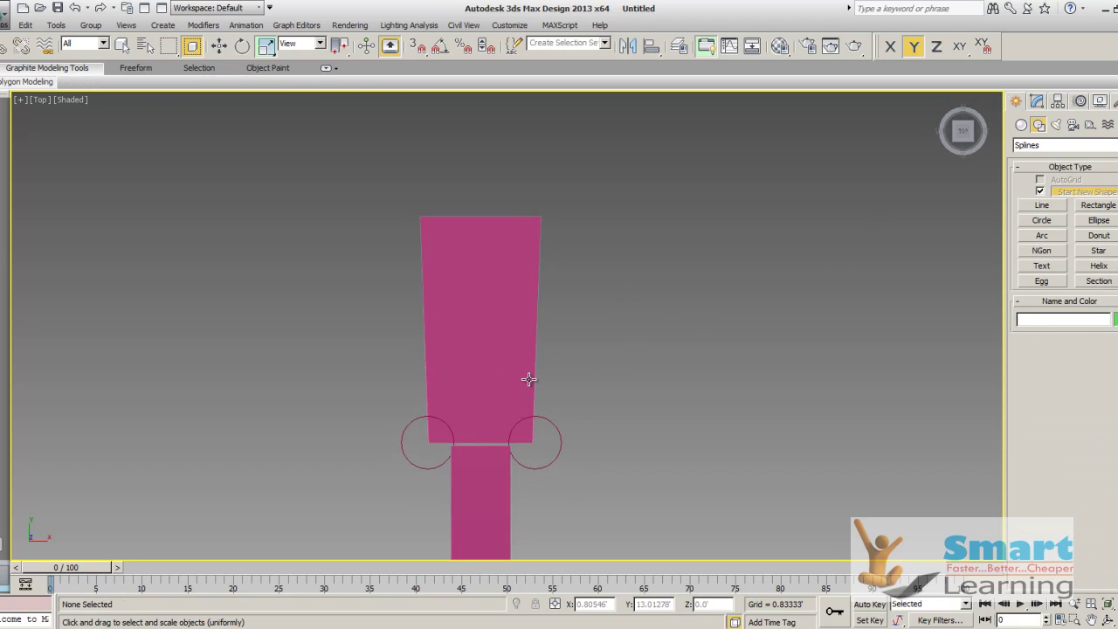
pyautogui.click(1044, 220)
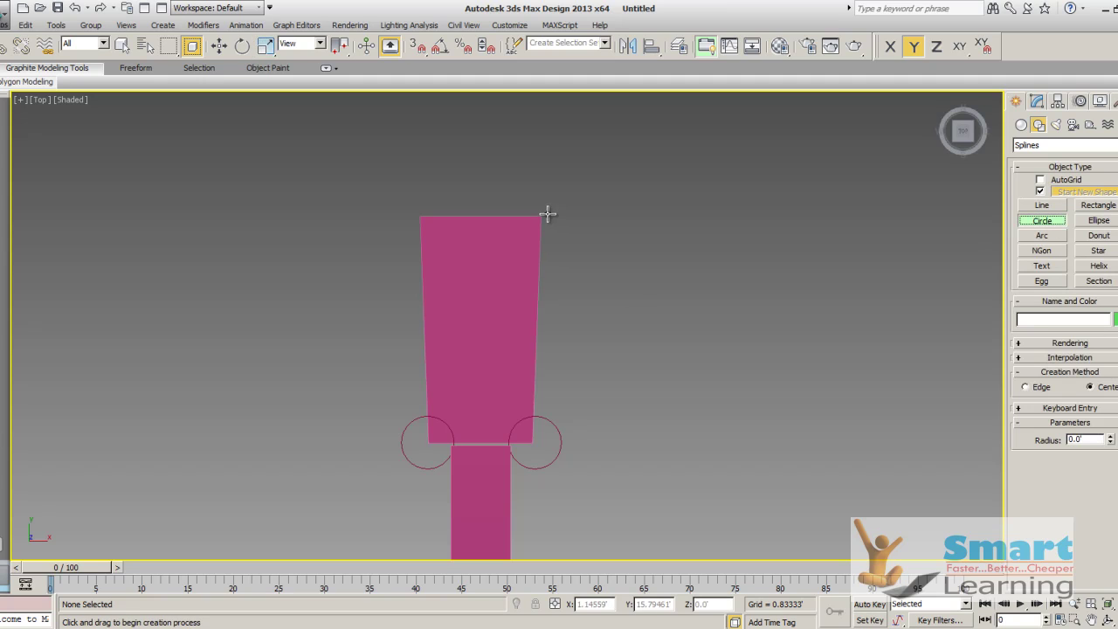
pyautogui.moveTo(541, 215); pyautogui.dragTo(521, 241)
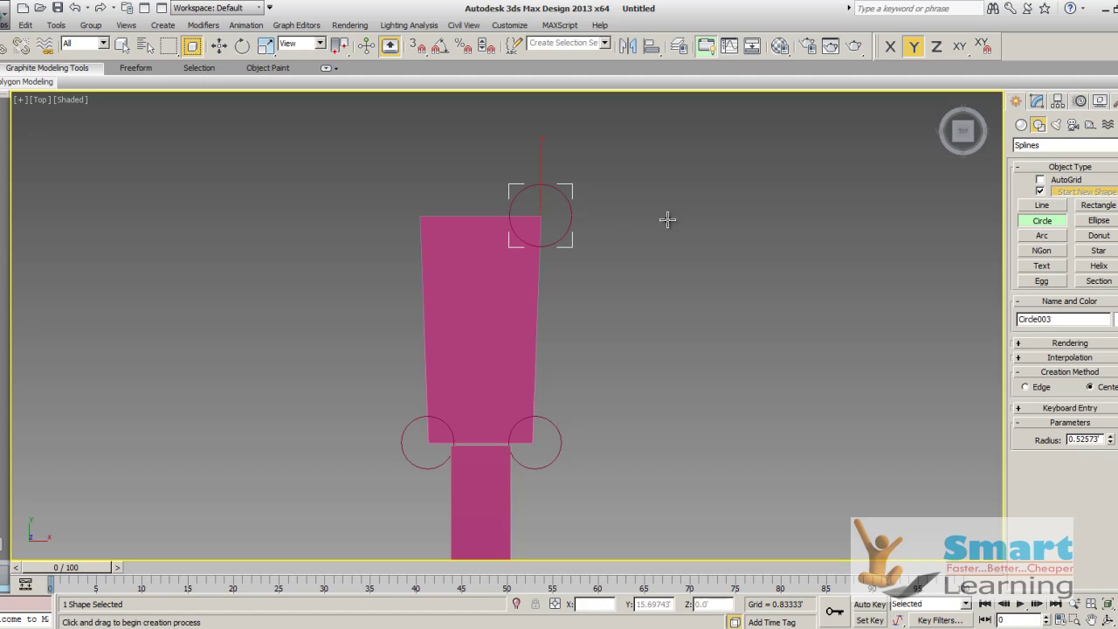
# - Clone the upper-right circle along X as one Copy onto the head's upper-left corner
pyautogui.press('r')
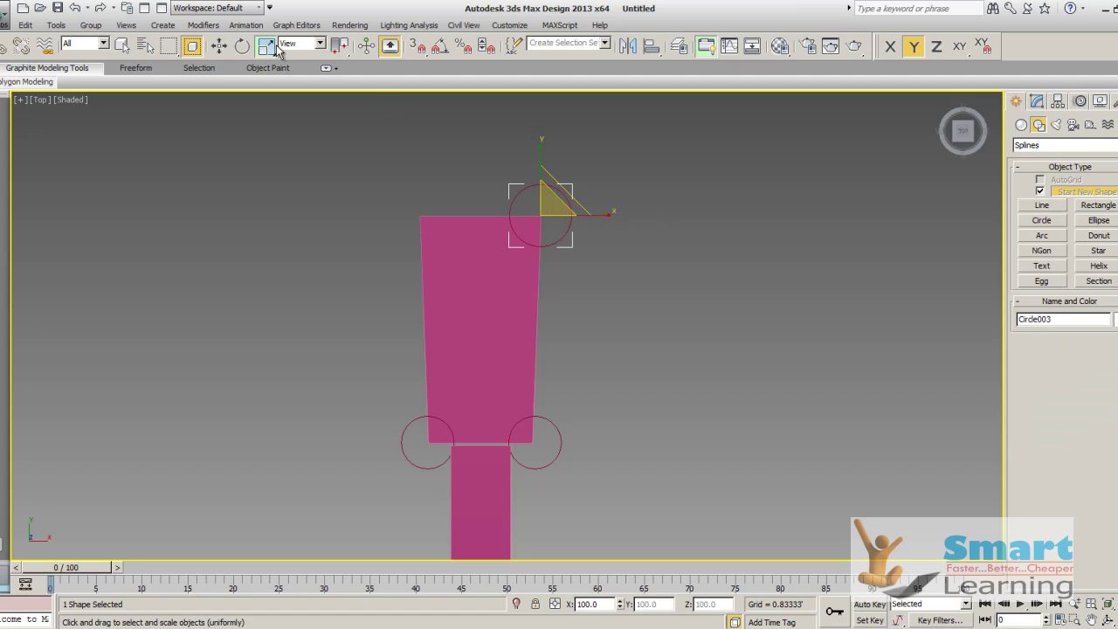
pyautogui.click(218, 45)
pyautogui.keyDown('shift'); pyautogui.moveTo(572, 216); pyautogui.dragTo(454, 202); pyautogui.keyUp('shift')
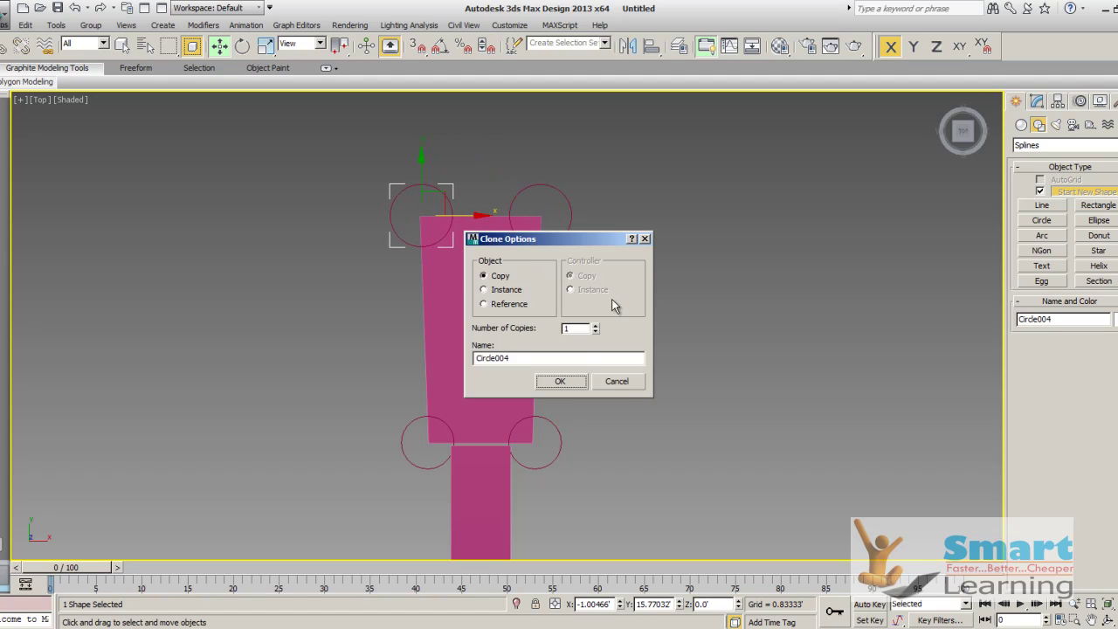
pyautogui.click(563, 382)
pyautogui.click(680, 344)
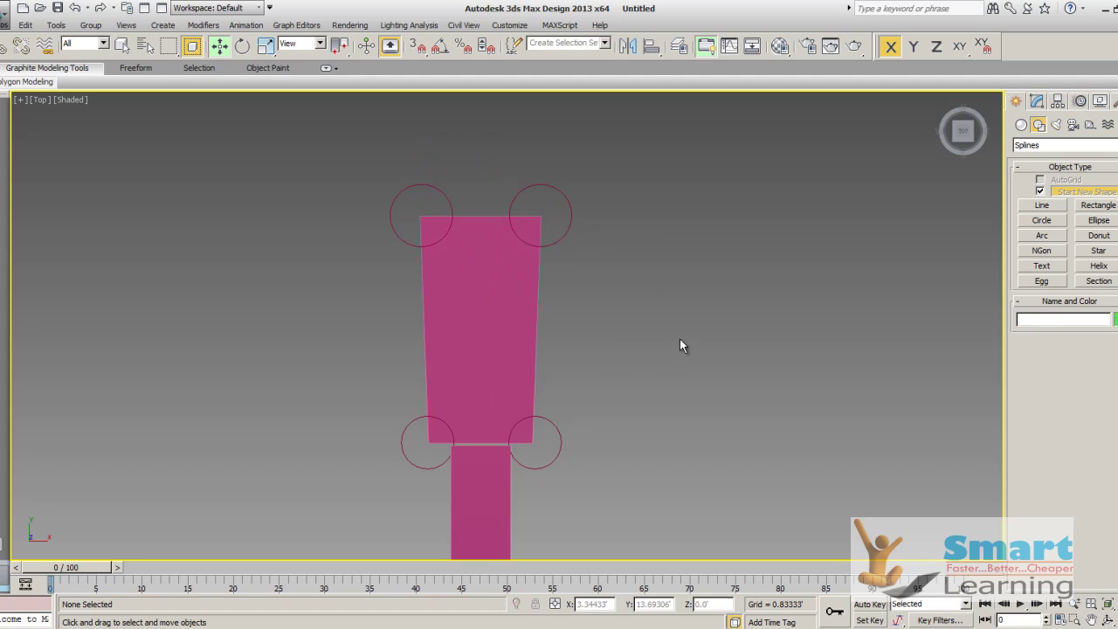
# - Attach all four corner circles to the head's Editable Poly
pyautogui.click(524, 288)
pyautogui.click(1036, 102)
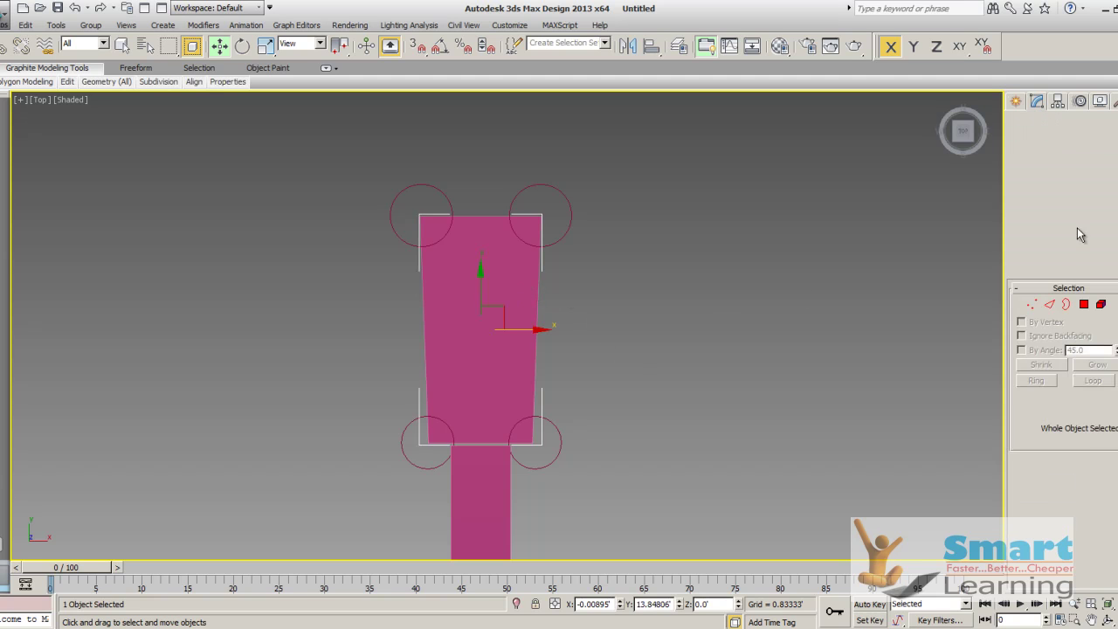
pyautogui.scroll(-3, 1023, 482)
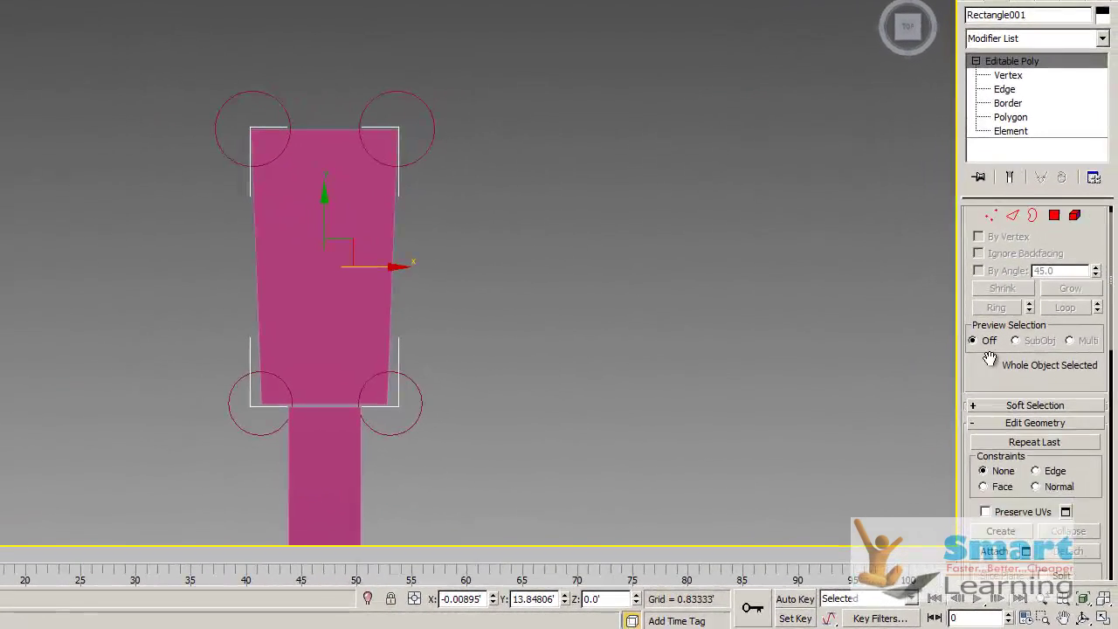
pyautogui.click(994, 470)
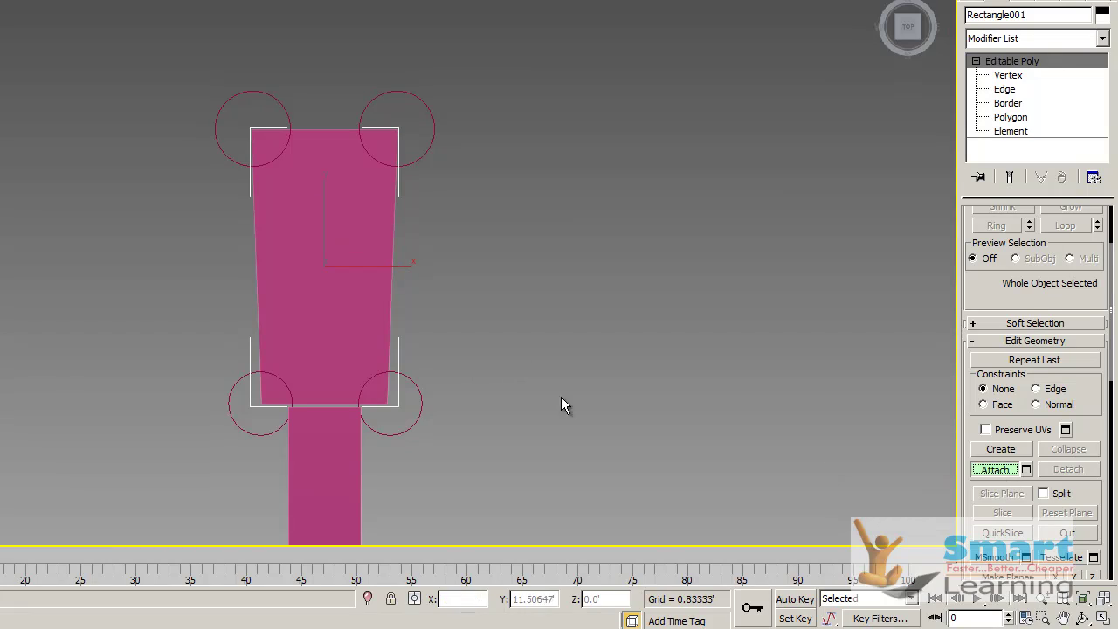
pyautogui.click(415, 157)
pyautogui.click(270, 100)
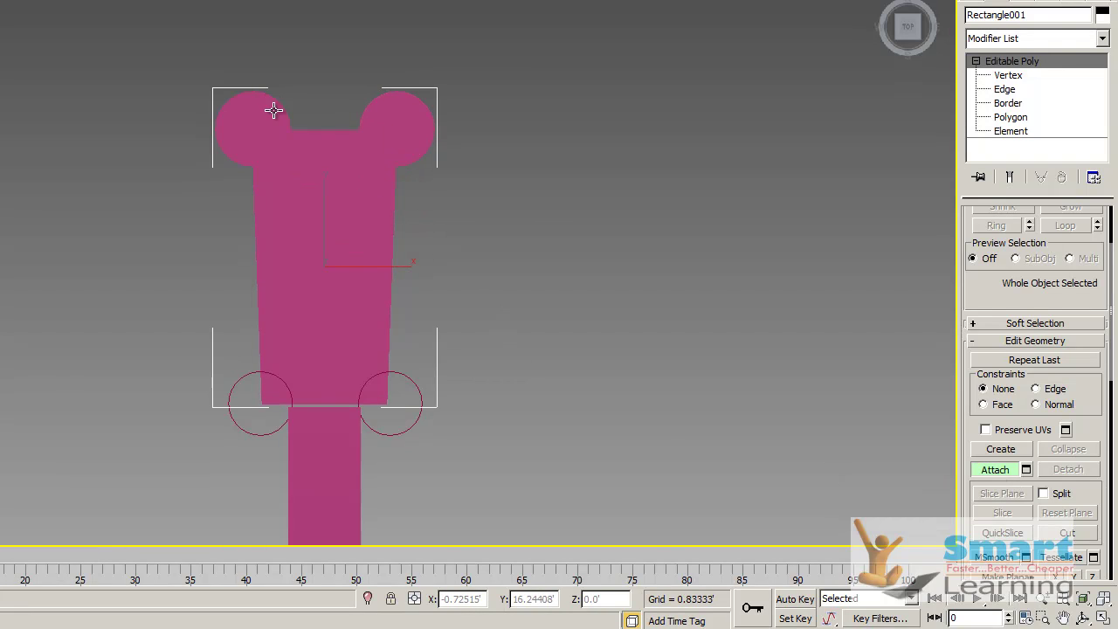
pyautogui.click(252, 378)
pyautogui.click(405, 377)
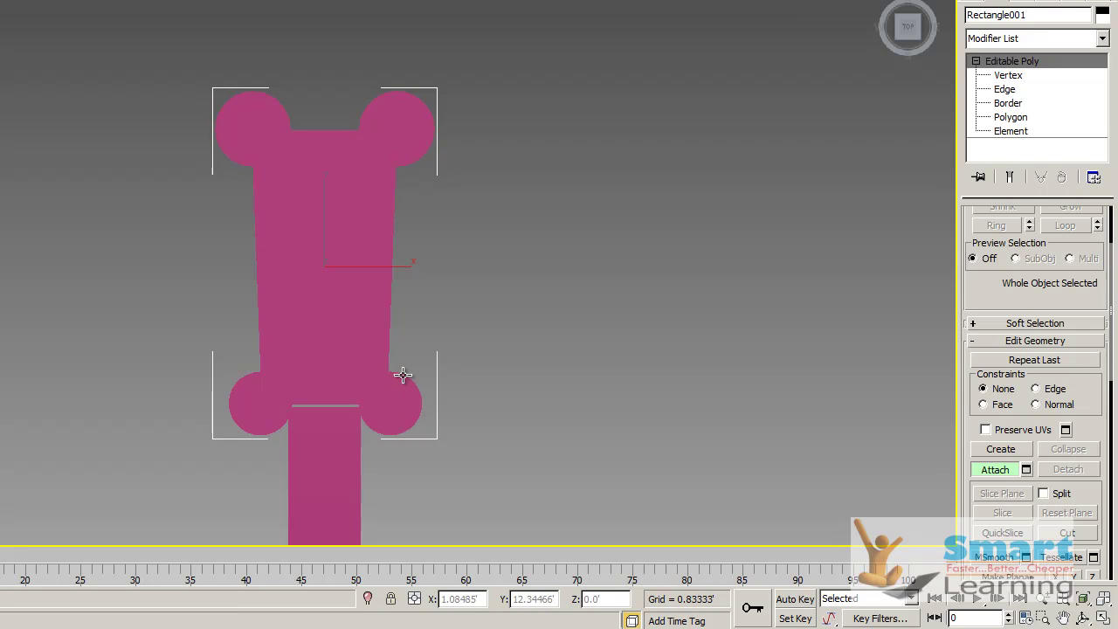
pyautogui.click(979, 4)
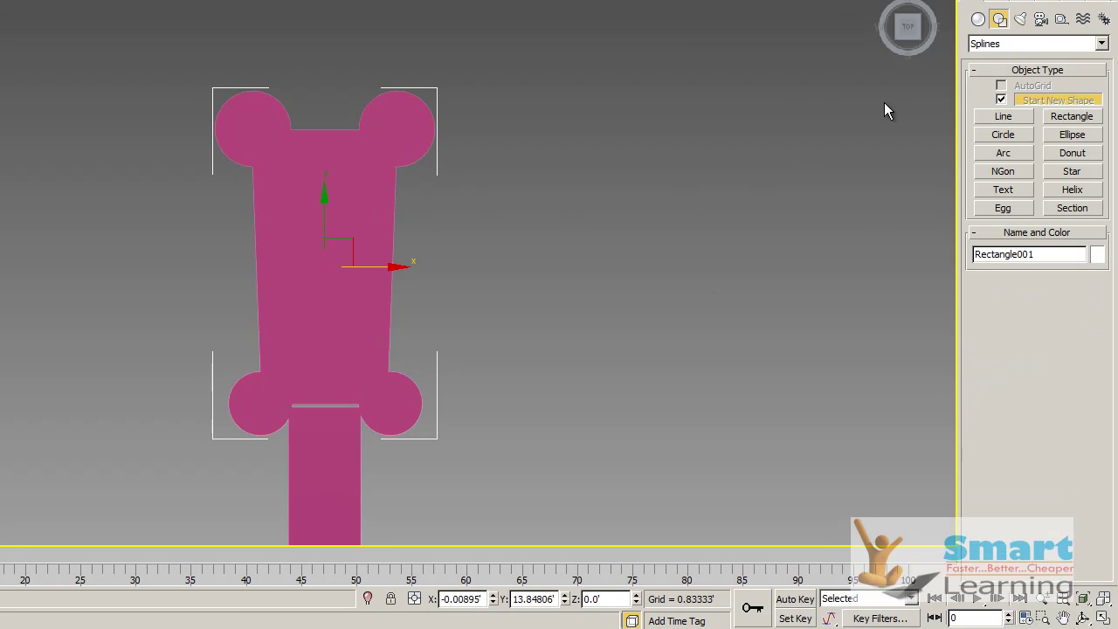
# - Select the head's central polygon and look through its polygon and geometry editing tools
pyautogui.click(1003, 6)
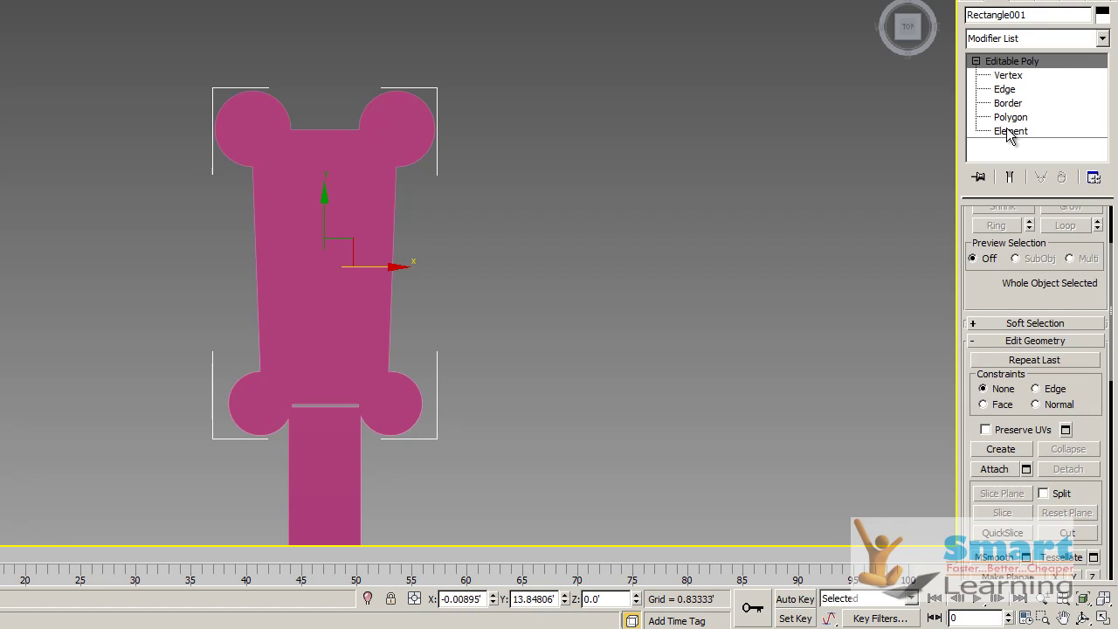
pyautogui.click(1009, 117)
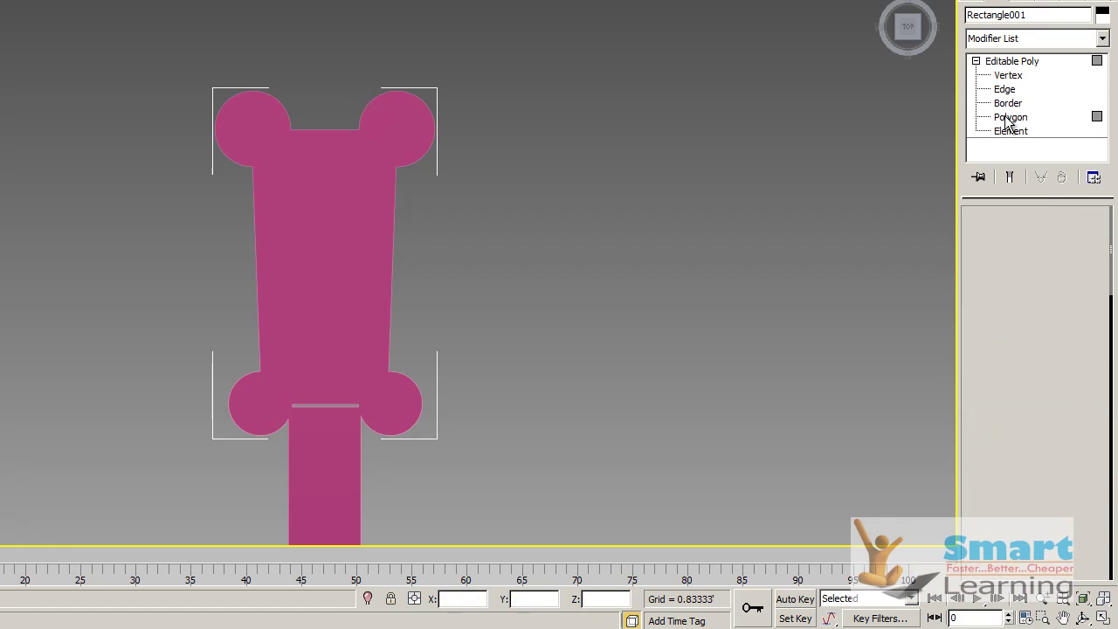
pyautogui.click(364, 259)
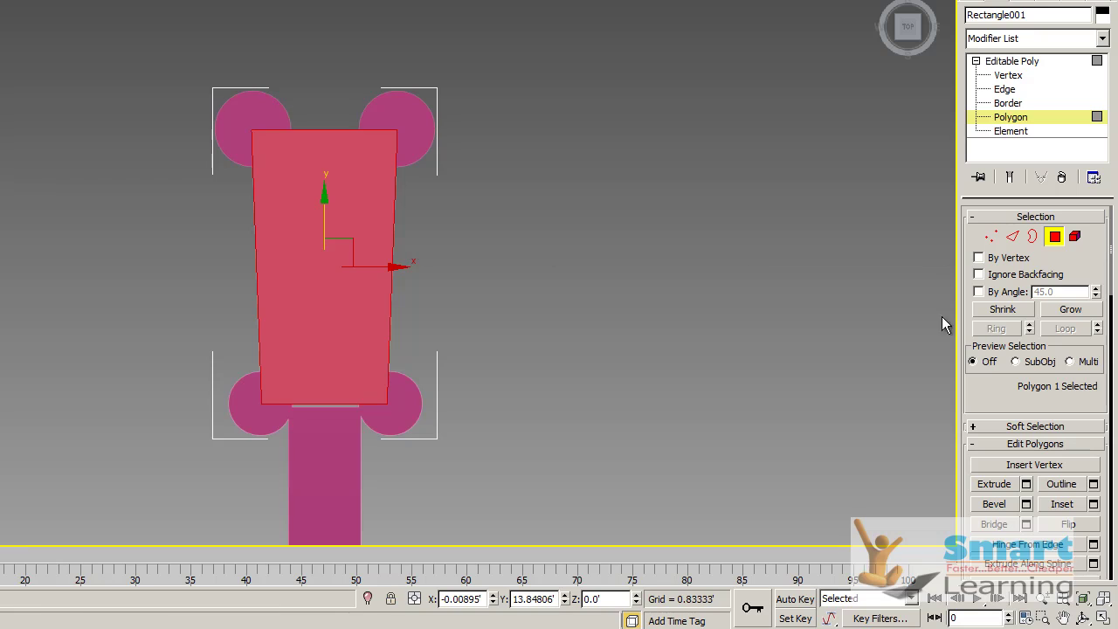
pyautogui.scroll(-12, 987, 399)
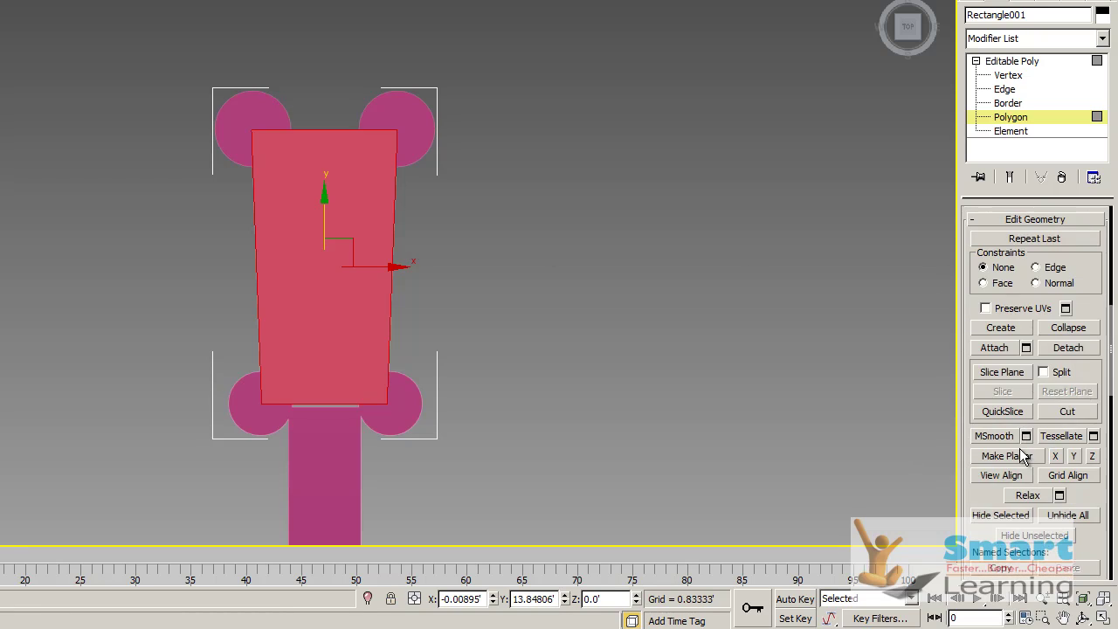
pyautogui.scroll(12, 1022, 452)
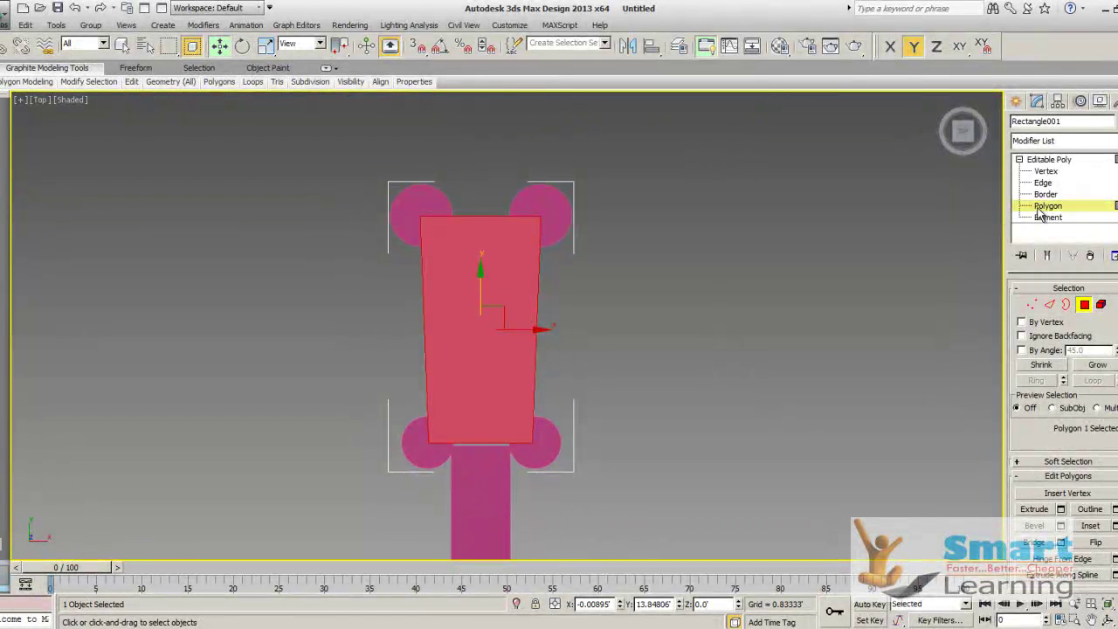
# - Convert the combined head shape to an Editable Poly again
pyautogui.click(1044, 160)
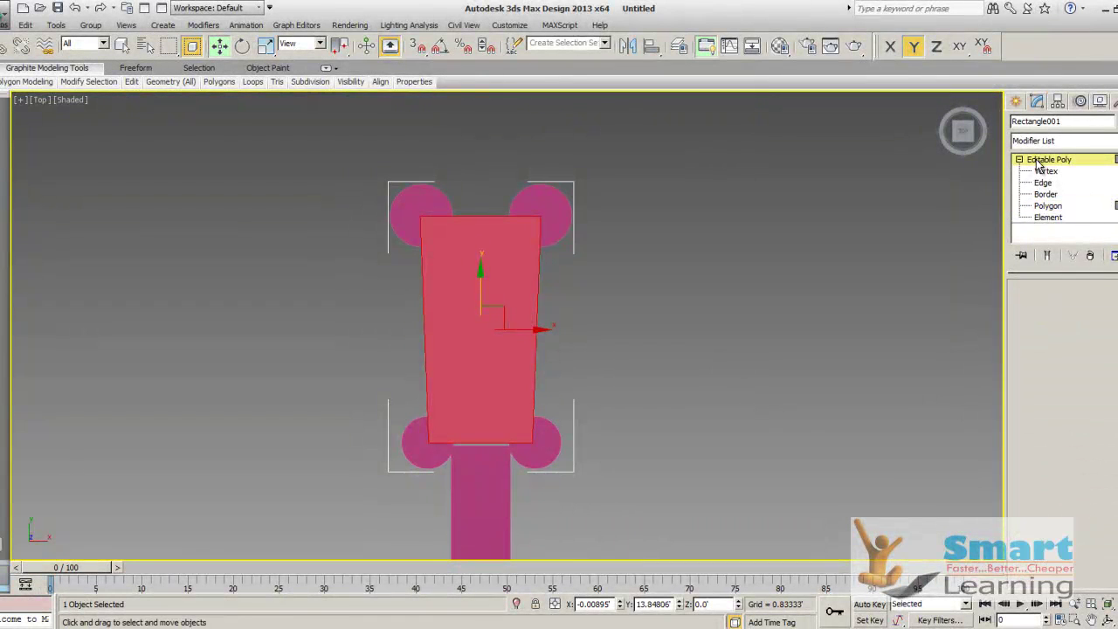
pyautogui.rightClick(1046, 161)
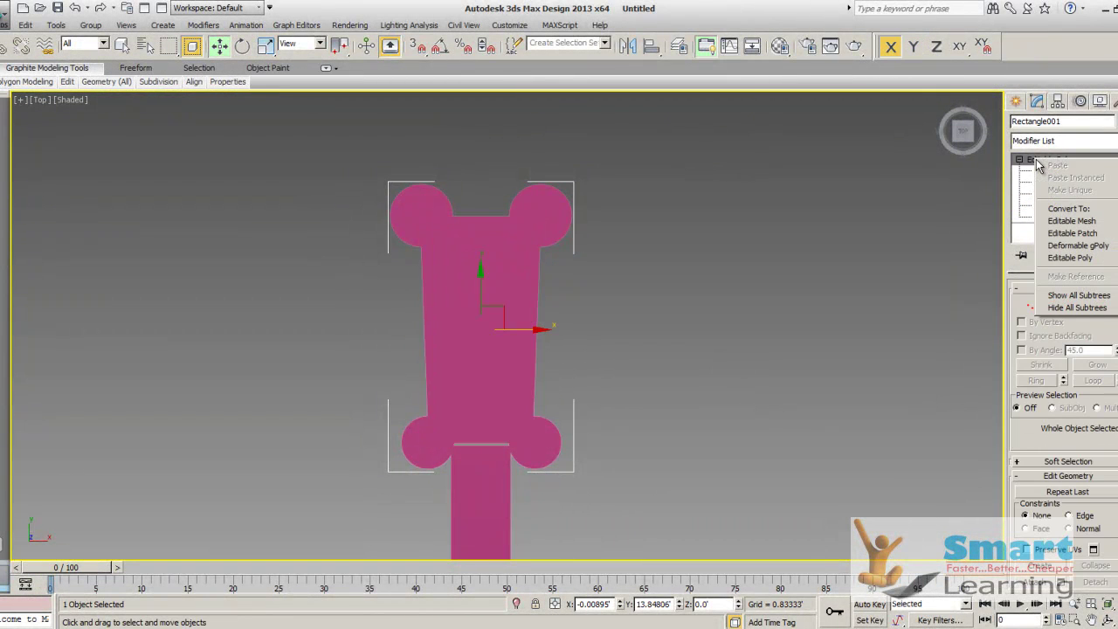
pyautogui.click(1080, 258)
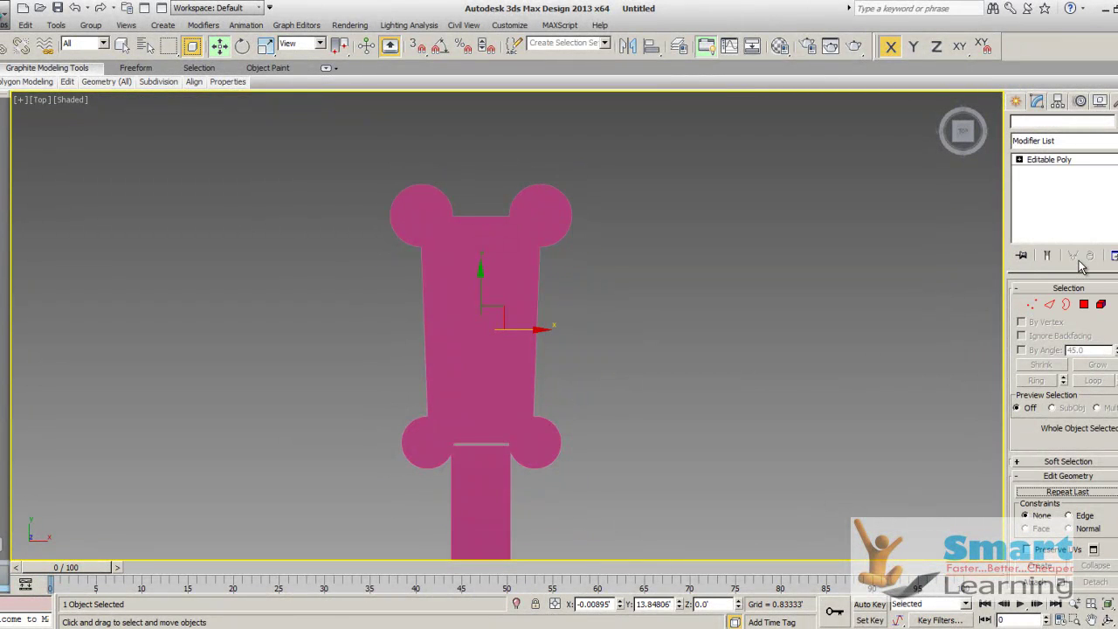
# - Select the central polygon of the reconverted head and search its editing options for a way to merge the overlapping shapes
pyautogui.click(1020, 160)
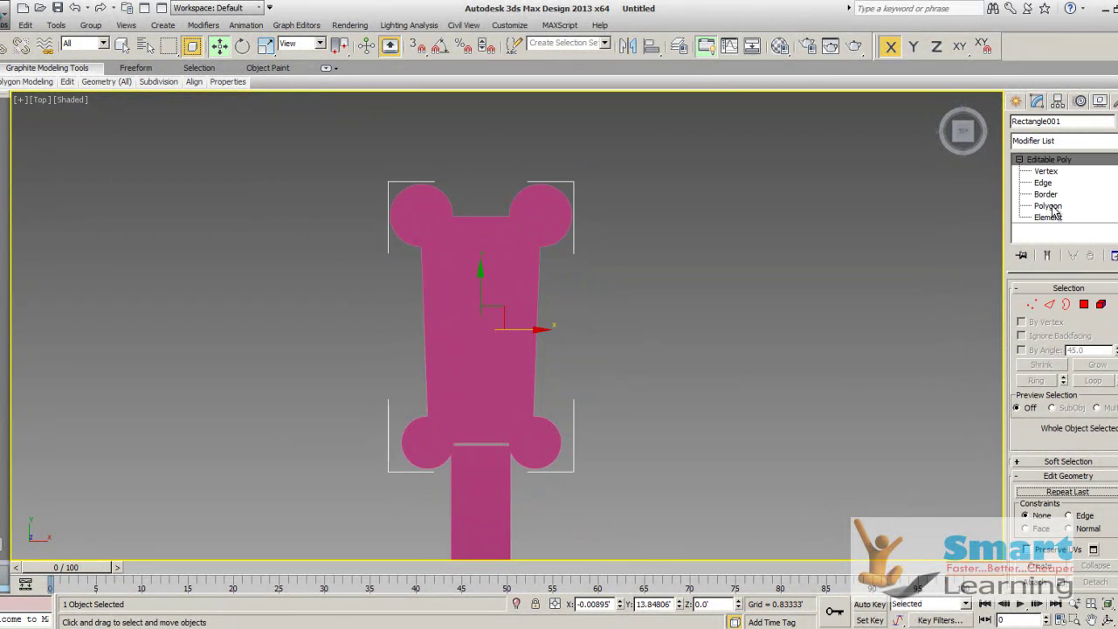
pyautogui.click(1048, 206)
pyautogui.click(526, 320)
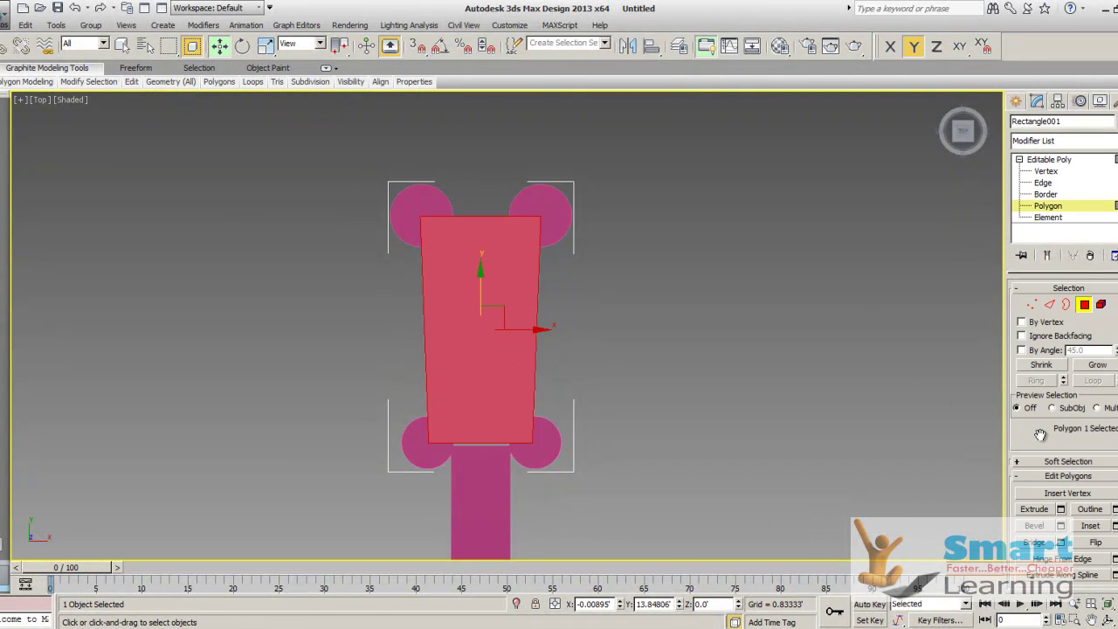
pyautogui.scroll(-10, 1041, 435)
pyautogui.scroll(-15, 1073, 428)
pyautogui.scroll(20, 1070, 423)
pyautogui.click(834, 232)
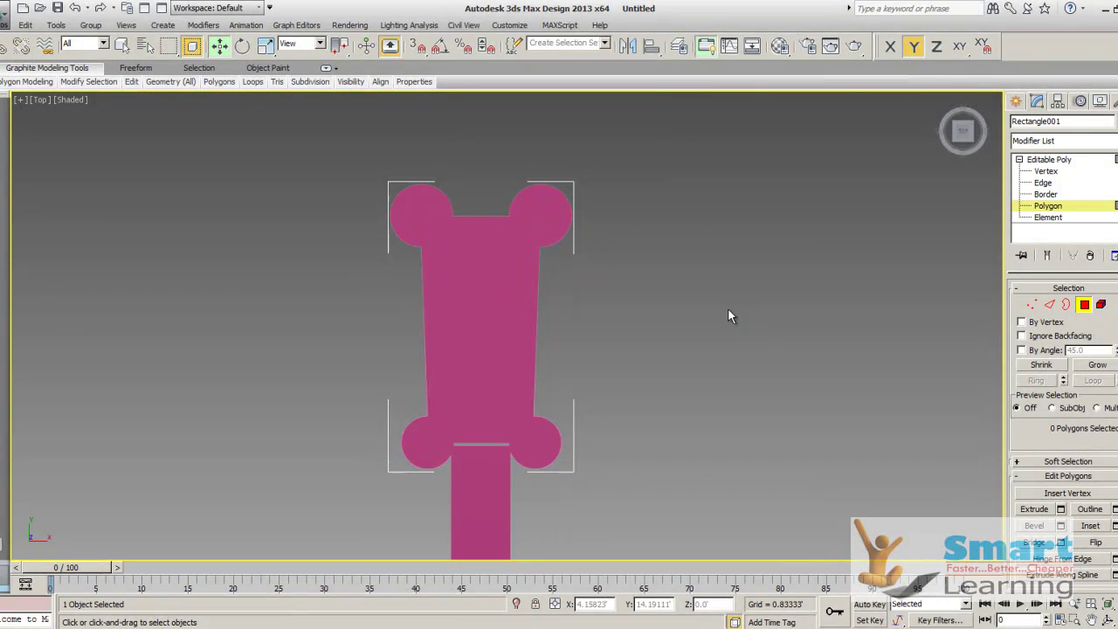
# - Examine the head's central polygon and corner circles from an angled view in wireframe
pyautogui.moveTo(626, 367)
pyautogui.keyDown('alt'); pyautogui.mouseDown(button='middle')
pyautogui.moveTo(564, 294)
pyautogui.moveTo(551, 247)
pyautogui.moveTo(582, 291)
pyautogui.moveTo(614, 269)
pyautogui.moveTo(614, 367)
pyautogui.mouseUp(button='middle'); pyautogui.keyUp('alt')
pyautogui.scroll(3, 607, 333)
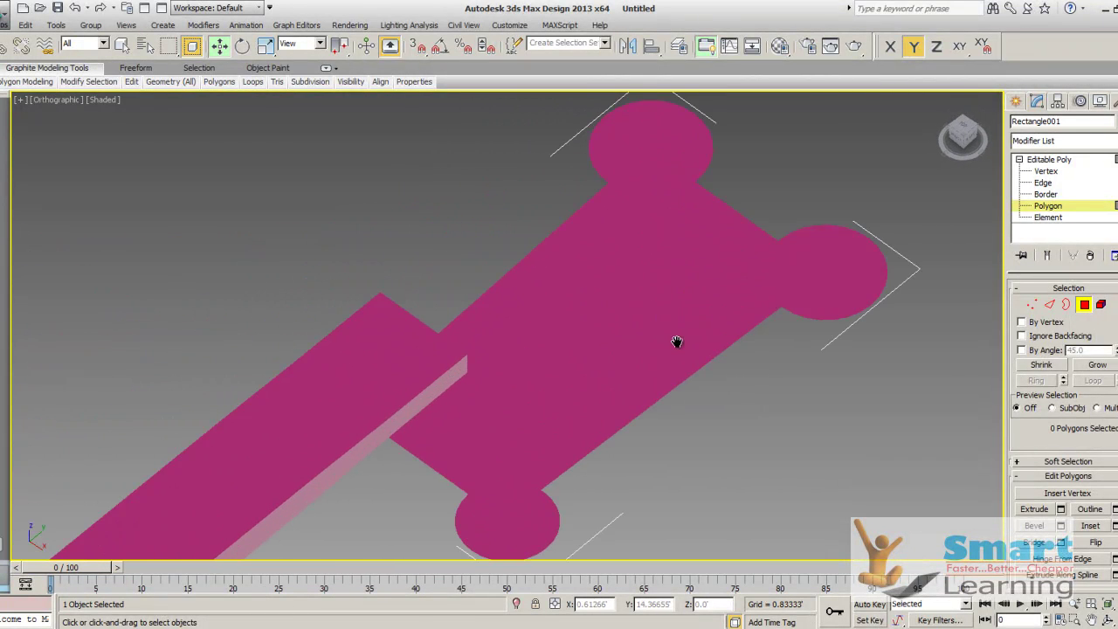
pyautogui.scroll(-3, 651, 249)
pyautogui.click(651, 245)
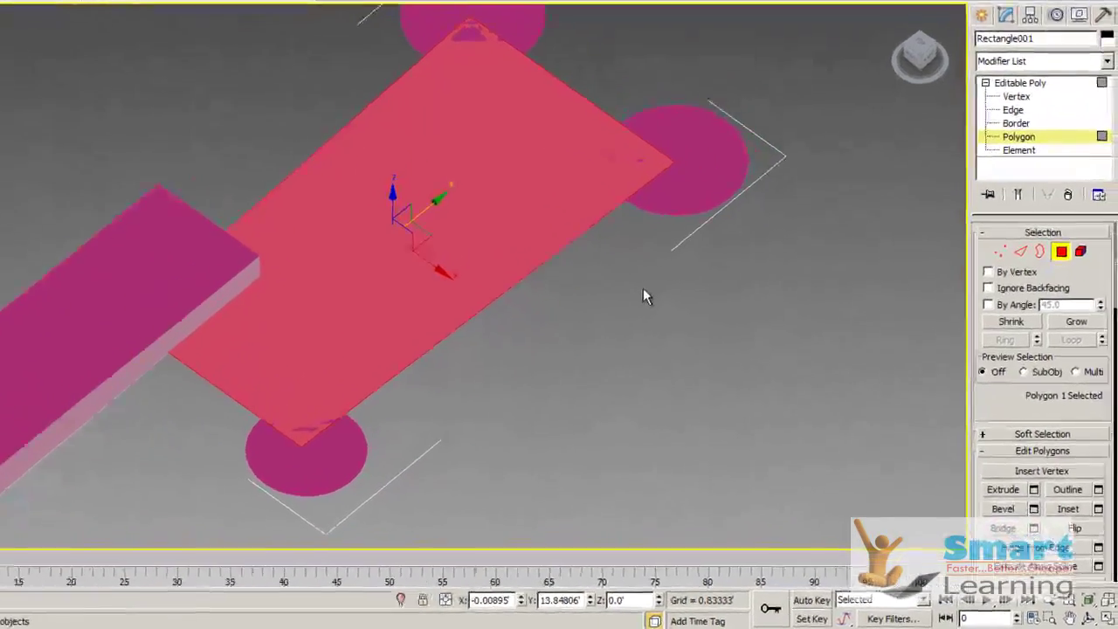
pyautogui.press('F3')
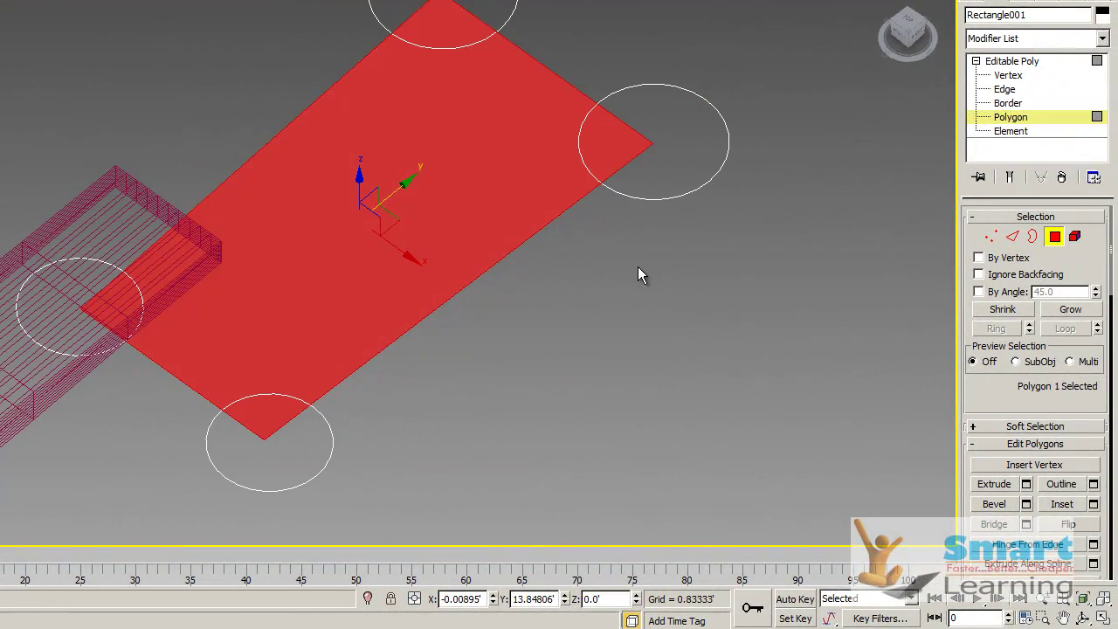
pyautogui.click(638, 266)
pyautogui.moveTo(600, 266); pyautogui.dragTo(638, 336, button='middle')
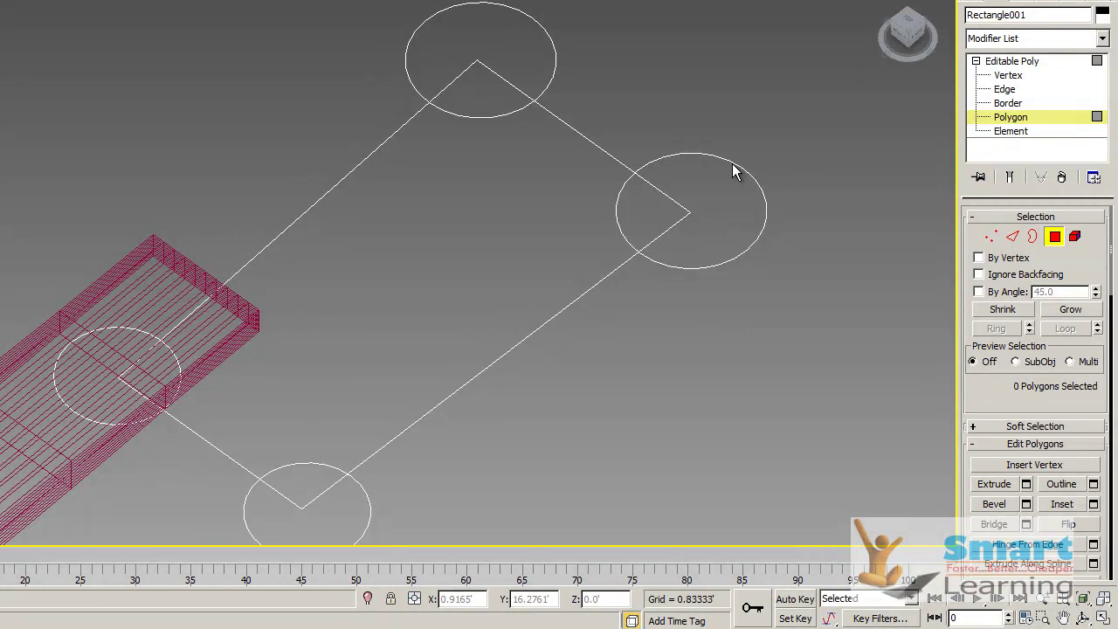
# - Inspect individual edges of one upper corner circle at Edge level
pyautogui.click(1004, 89)
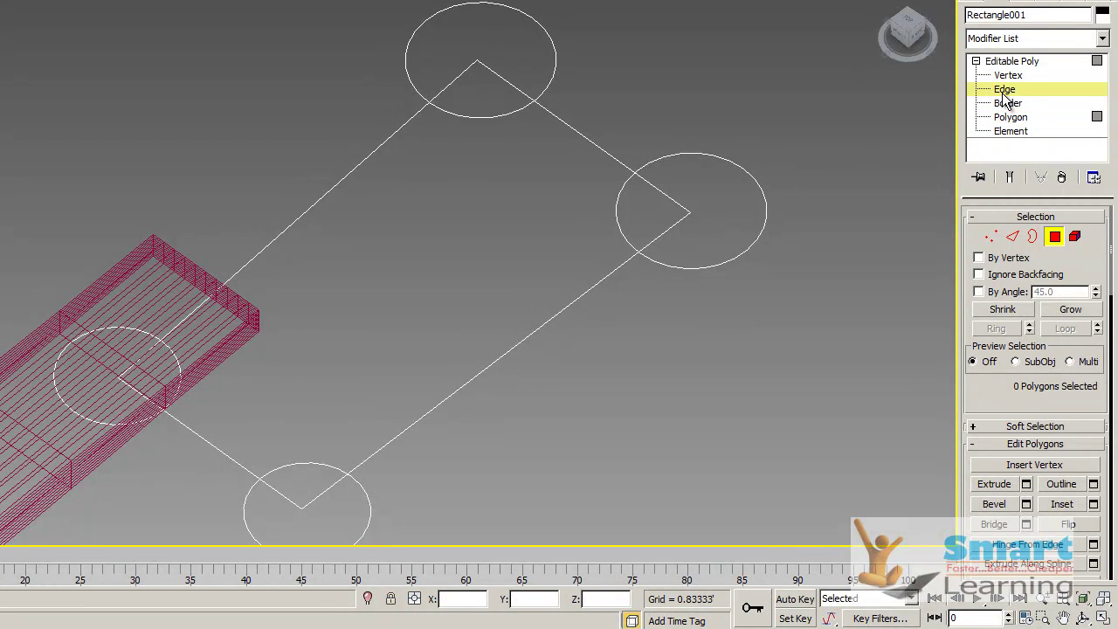
pyautogui.click(719, 158)
pyautogui.click(761, 225)
pyautogui.click(731, 258)
pyautogui.click(752, 244)
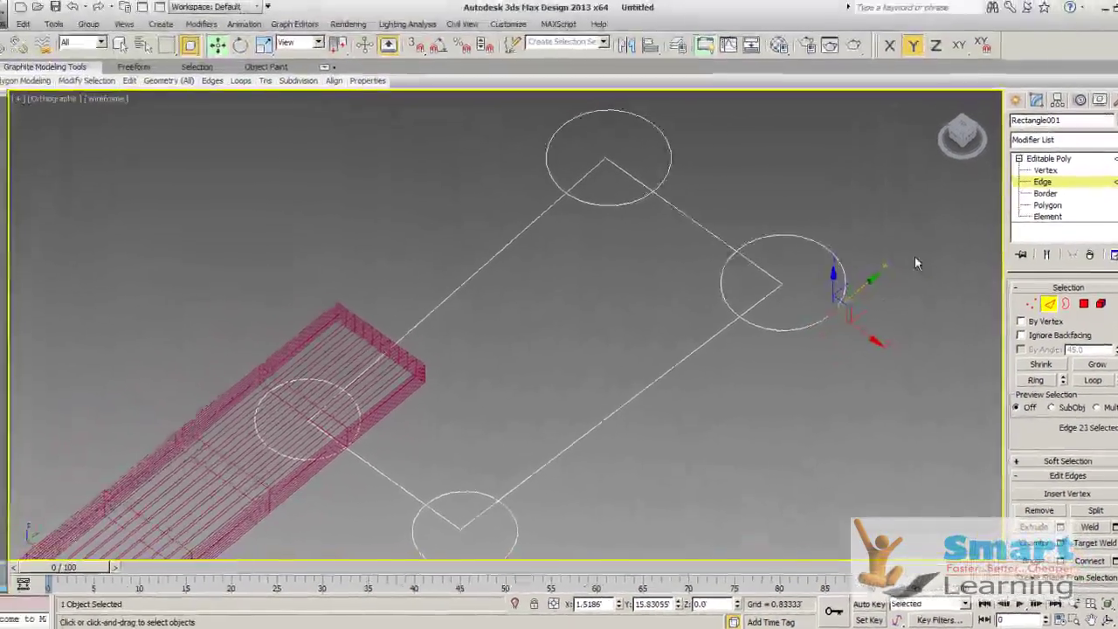
pyautogui.click(909, 255)
# - Try to delete the outer edges of the head's lower-right circle in the Top view
pyautogui.press('t')
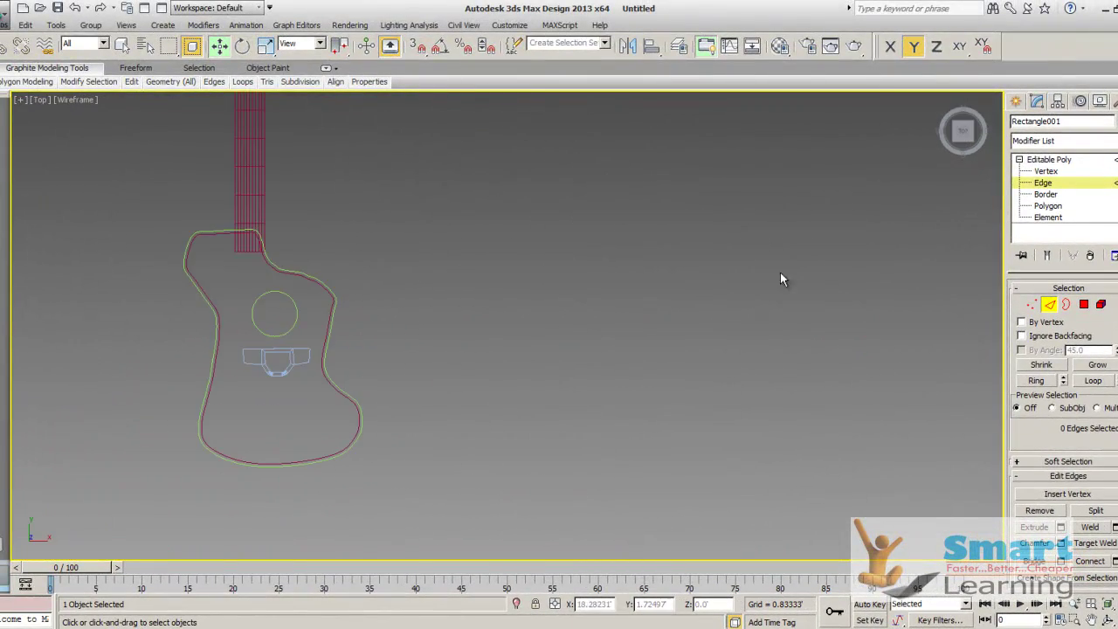
pyautogui.scroll(5, 441, 297)
pyautogui.moveTo(444, 285); pyautogui.dragTo(646, 415, button='middle')
pyautogui.scroll(5, 646, 415)
pyautogui.moveTo(542, 402); pyautogui.dragTo(560, 270, button='middle')
pyautogui.scroll(-3, 542, 244)
pyautogui.scroll(1, 815, 252)
pyautogui.moveTo(831, 275); pyautogui.dragTo(736, 481)
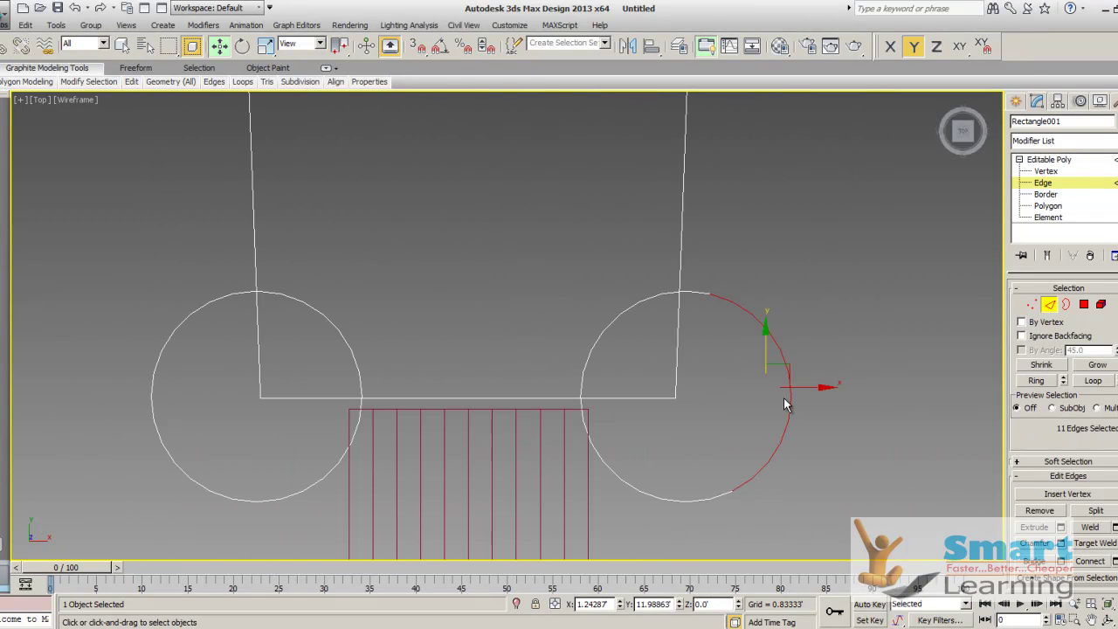
pyautogui.press('Delete')
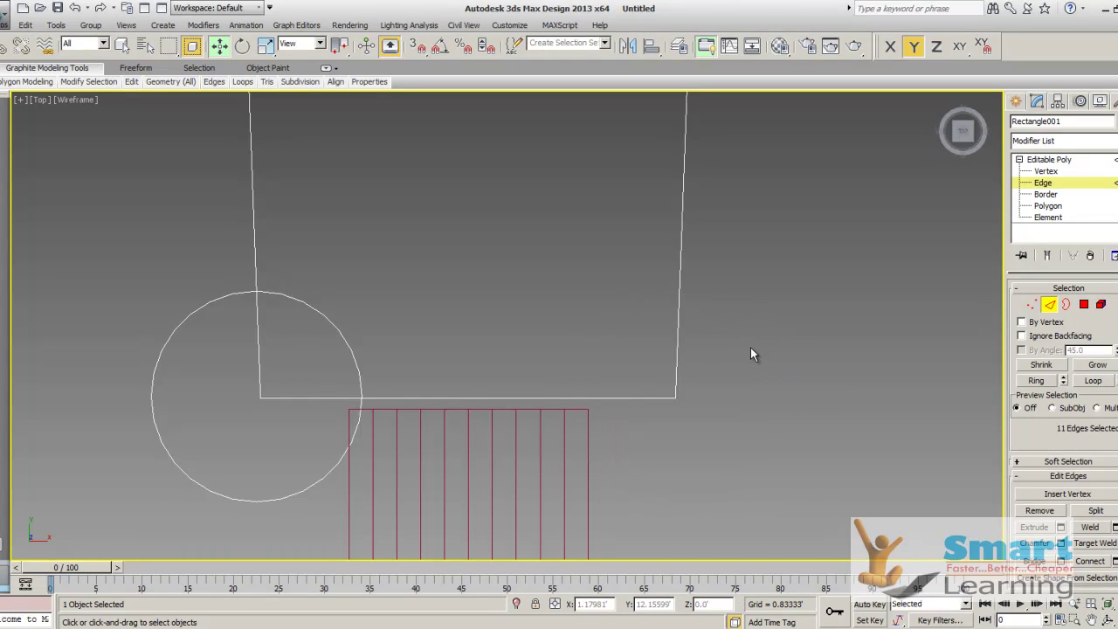
pyautogui.hotkey('ctrl', 'z')
pyautogui.click(776, 337)
# - Leave edge editing, deselect the head, and view it shaded from an angle
pyautogui.scroll(-4, 674, 341)
pyautogui.moveTo(675, 341); pyautogui.dragTo(704, 432, button='middle')
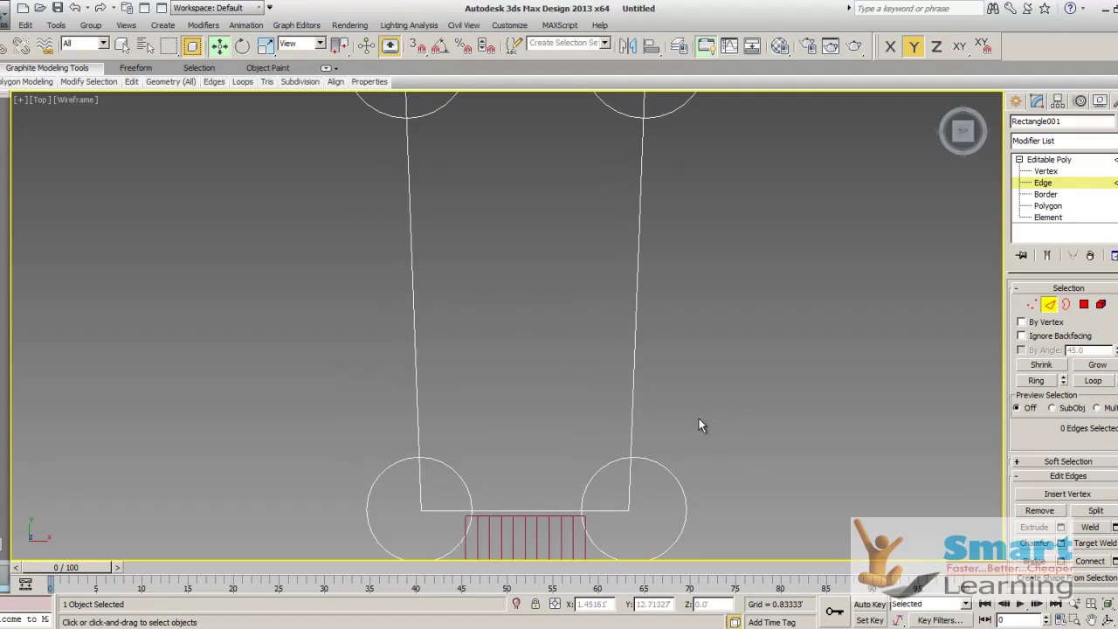
pyautogui.scroll(-2, 702, 422)
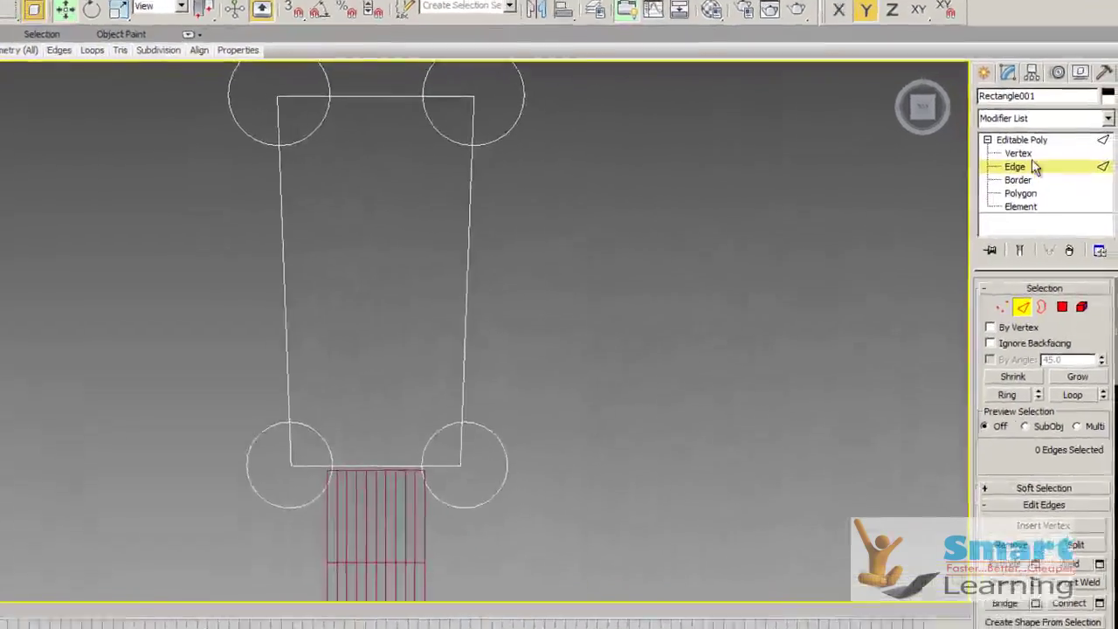
pyautogui.click(984, 72)
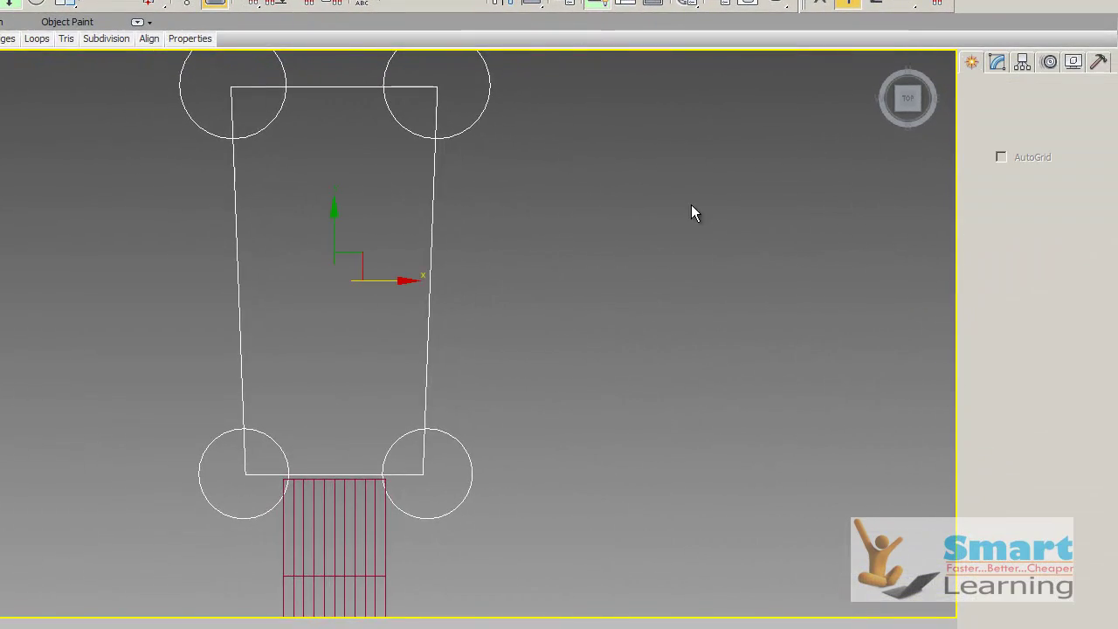
pyautogui.click(699, 236)
pyautogui.moveTo(395, 442)
pyautogui.keyDown('alt'); pyautogui.mouseDown(button='middle')
pyautogui.moveTo(366, 304)
pyautogui.moveTo(299, 373)
pyautogui.moveTo(583, 442)
pyautogui.moveTo(421, 518)
pyautogui.mouseUp(button='middle'); pyautogui.keyUp('alt')
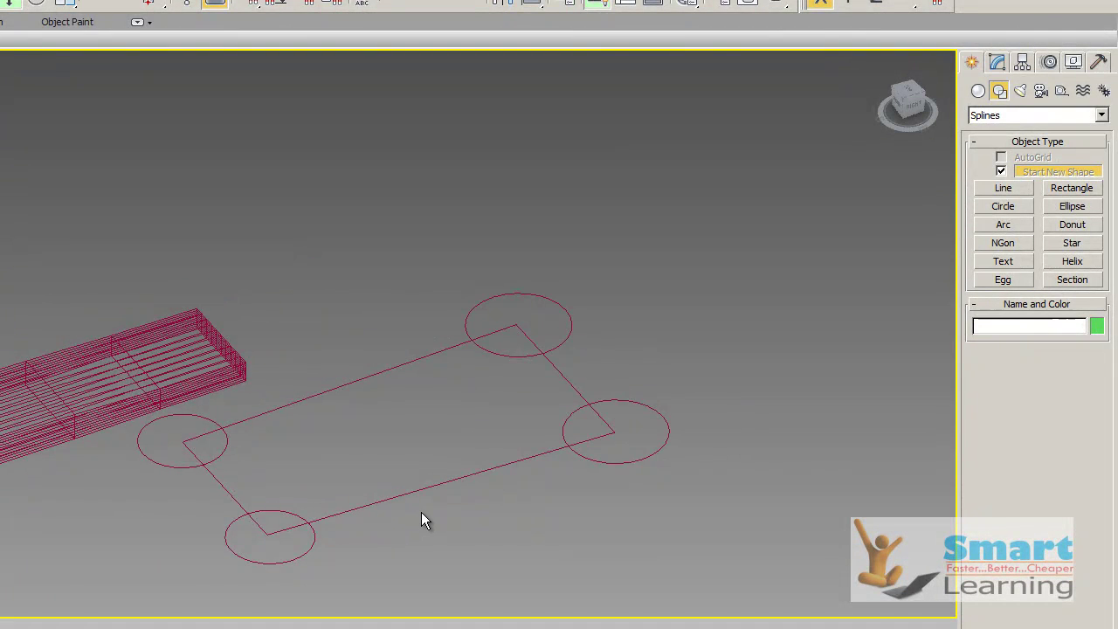
pyautogui.press('F3')
pyautogui.moveTo(521, 499); pyautogui.dragTo(521, 467, button='middle')
# - Select the combined head shape and look through the modifiers available for it
pyautogui.click(425, 425)
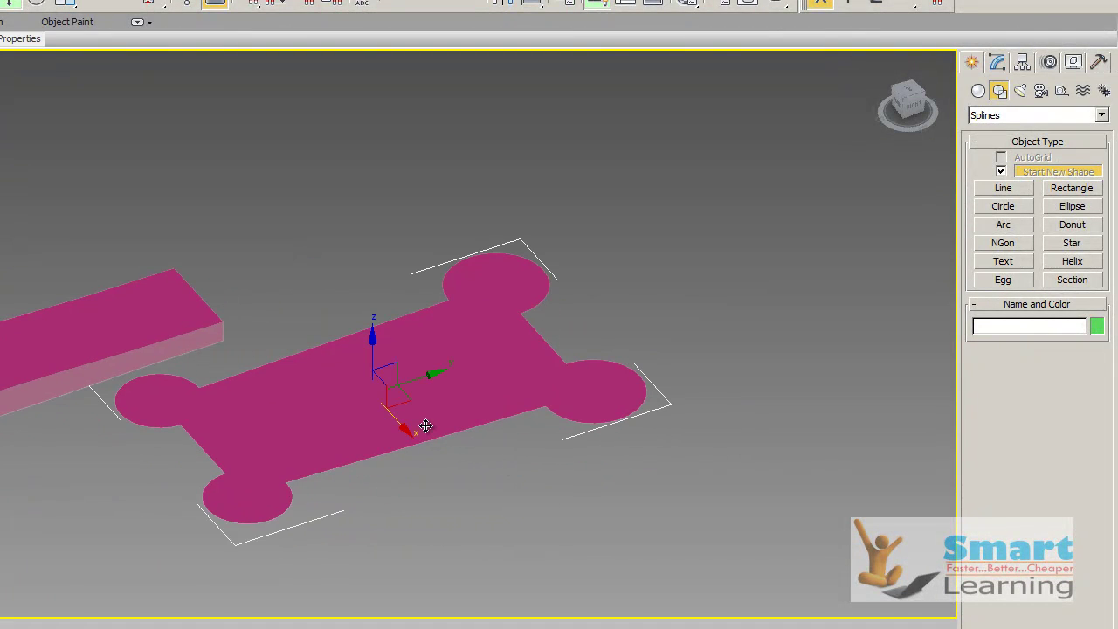
pyautogui.click(999, 63)
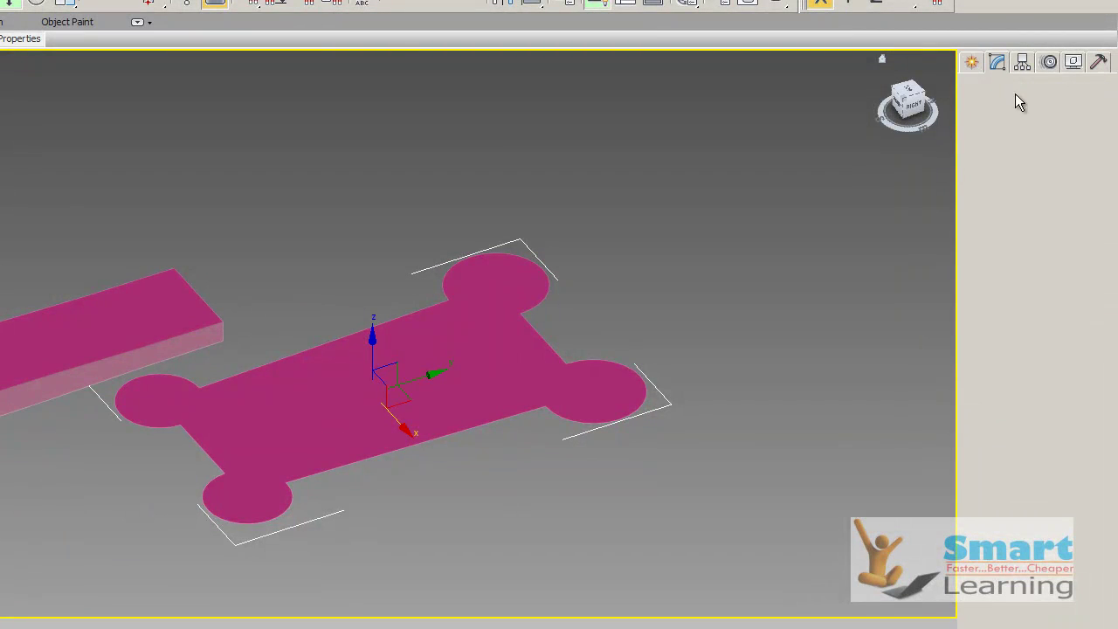
pyautogui.click(1007, 111)
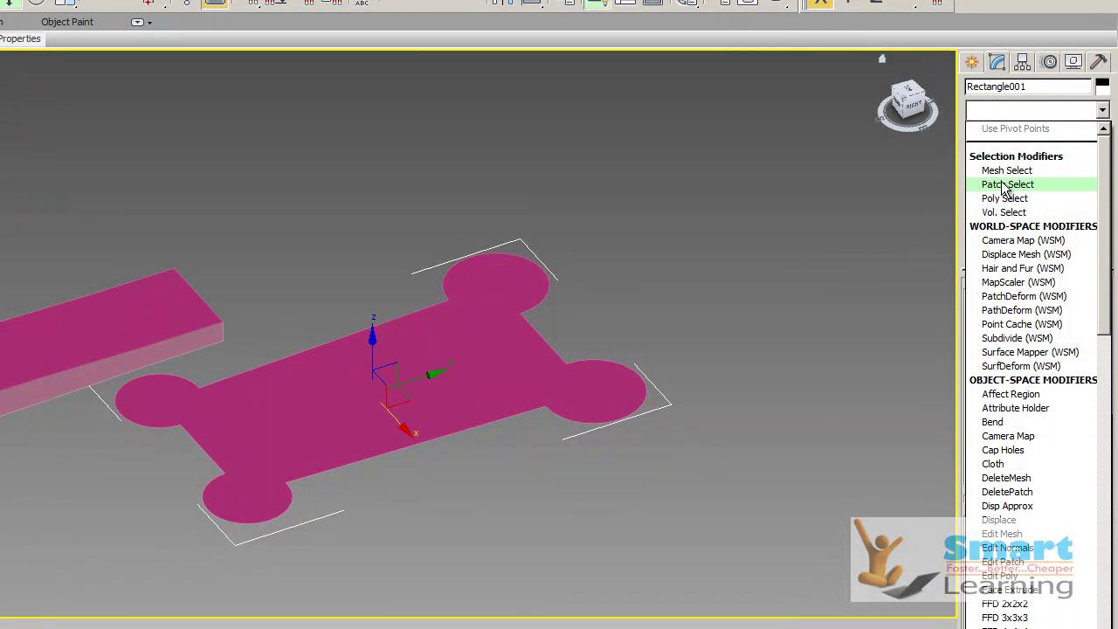
pyautogui.click(797, 244)
pyautogui.click(684, 325)
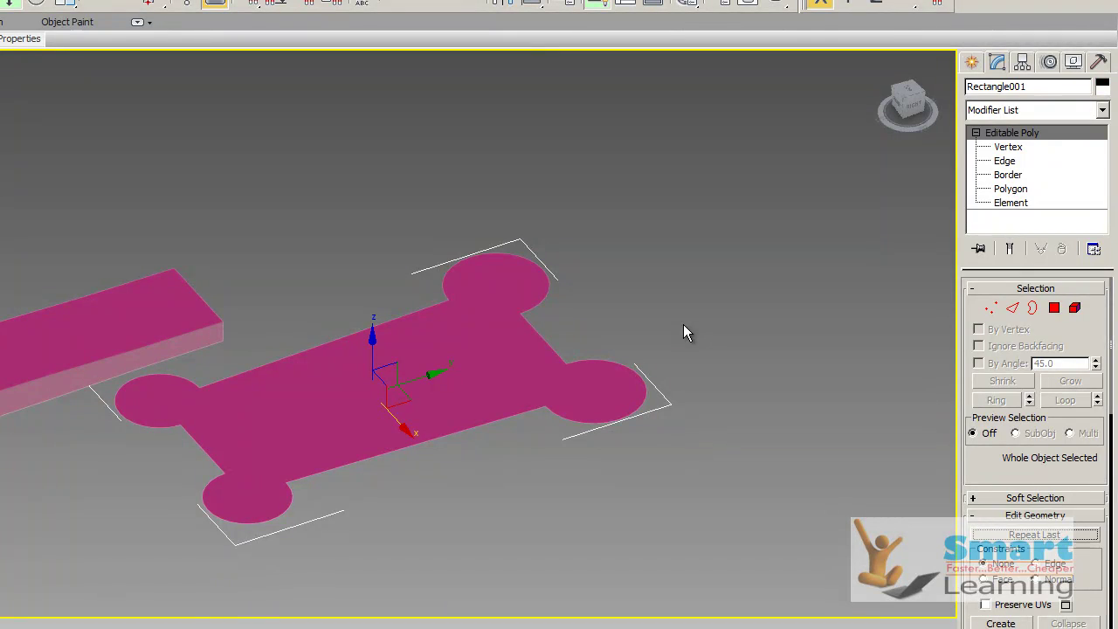
# - Undo the most recent operations that attached the corner circles to the head shape
pyautogui.click(971, 62)
pyautogui.hotkey('ctrl', 'z')
pyautogui.hotkey('ctrl', 'z')
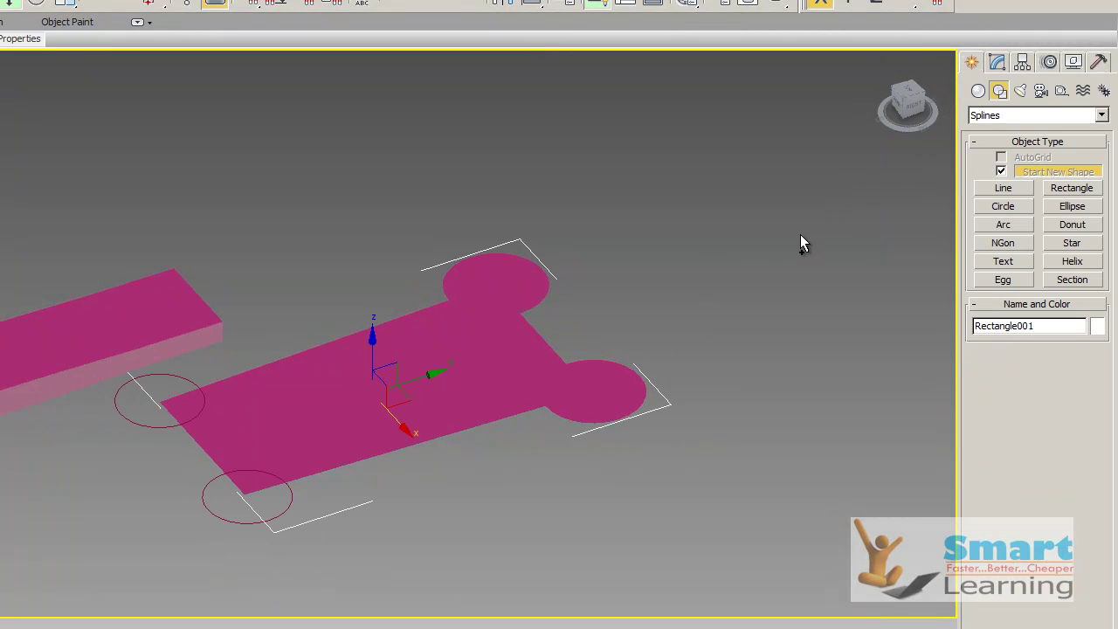
pyautogui.hotkey('ctrl', 'z')
pyautogui.hotkey('ctrl', 'z')
pyautogui.click(632, 274)
pyautogui.hotkey('ctrl', 'z')
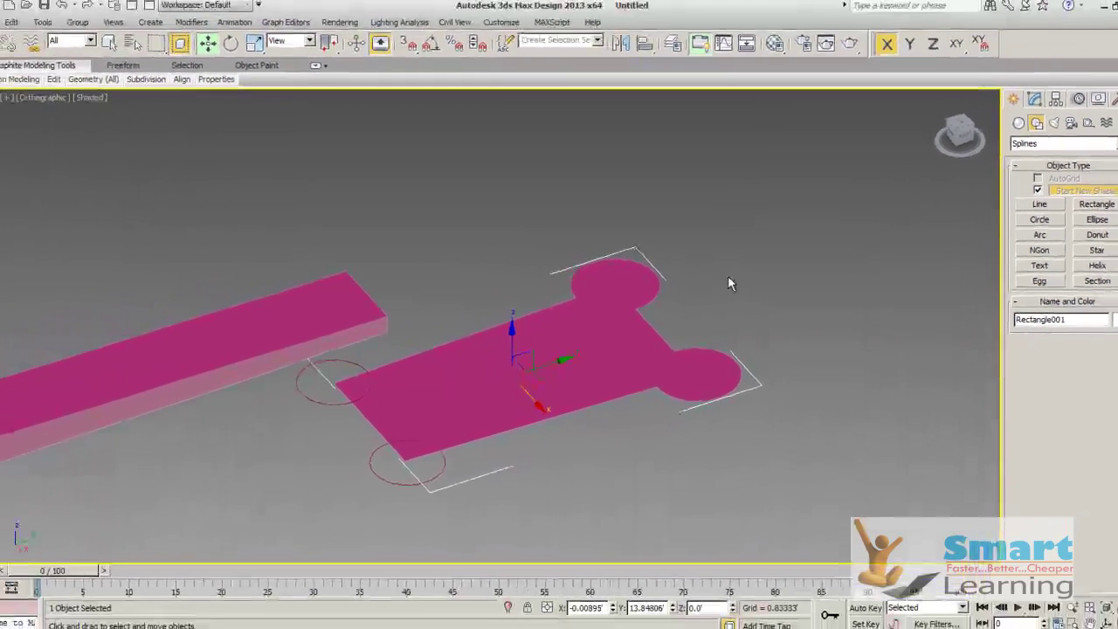
pyautogui.click(744, 289)
pyautogui.click(632, 277)
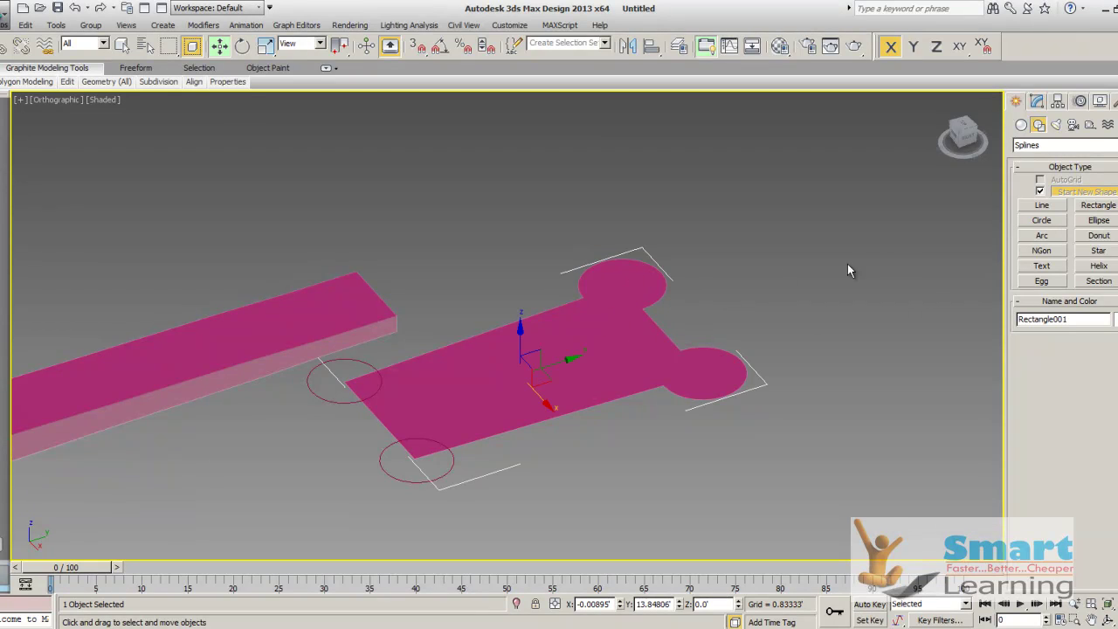
pyautogui.click(809, 312)
pyautogui.hotkey('ctrl', 'z')
pyautogui.click(808, 313)
pyautogui.hotkey('ctrl', 'z')
# - Delete the head's rectangle and all corner circles, leaving only the neck and body
pyautogui.scroll(2, 807, 312)
pyautogui.scroll(-5, 699, 309)
pyautogui.click(597, 253)
pyautogui.moveTo(706, 239); pyautogui.dragTo(437, 402)
pyautogui.press('Delete')
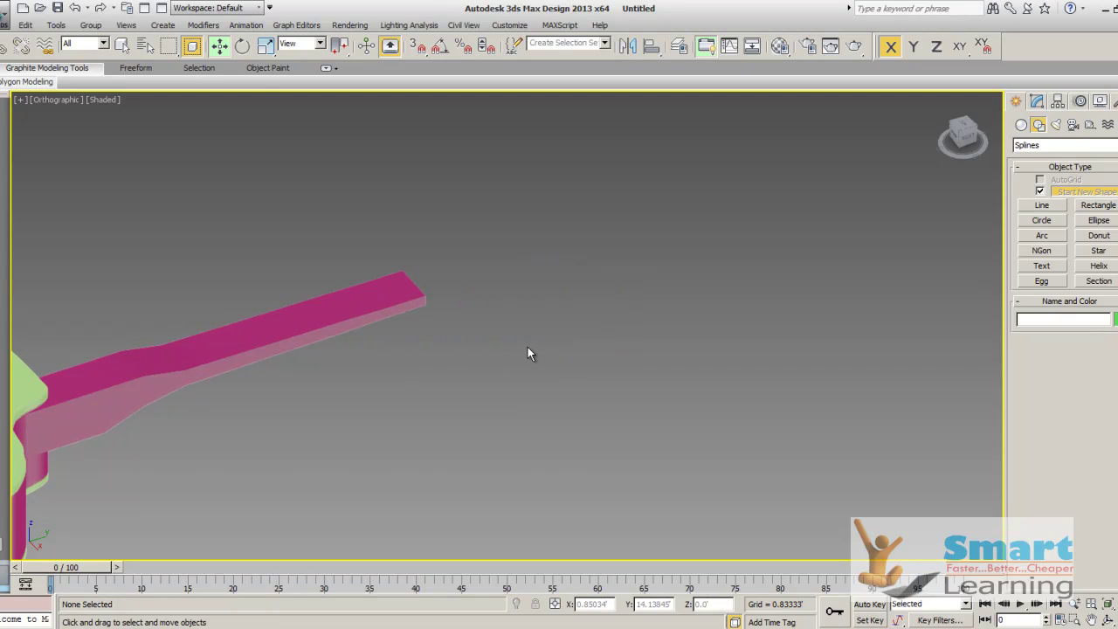
# - In the Top view, draw a rectangle about 4.66' long and 2.07' wide directly above the neck's end
pyautogui.press('t')
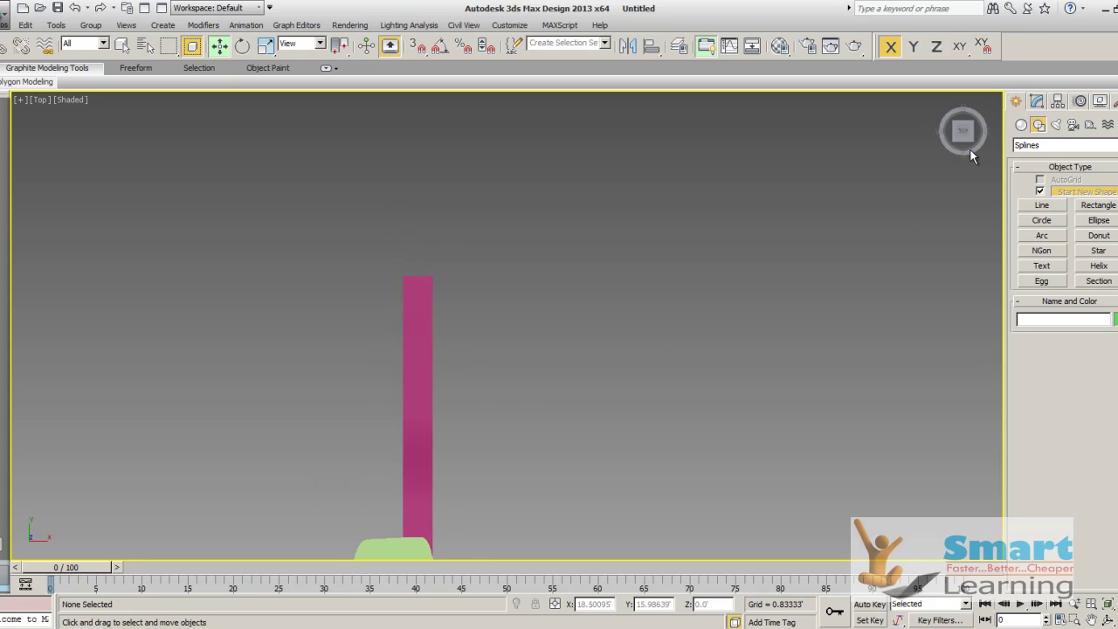
pyautogui.click(1092, 205)
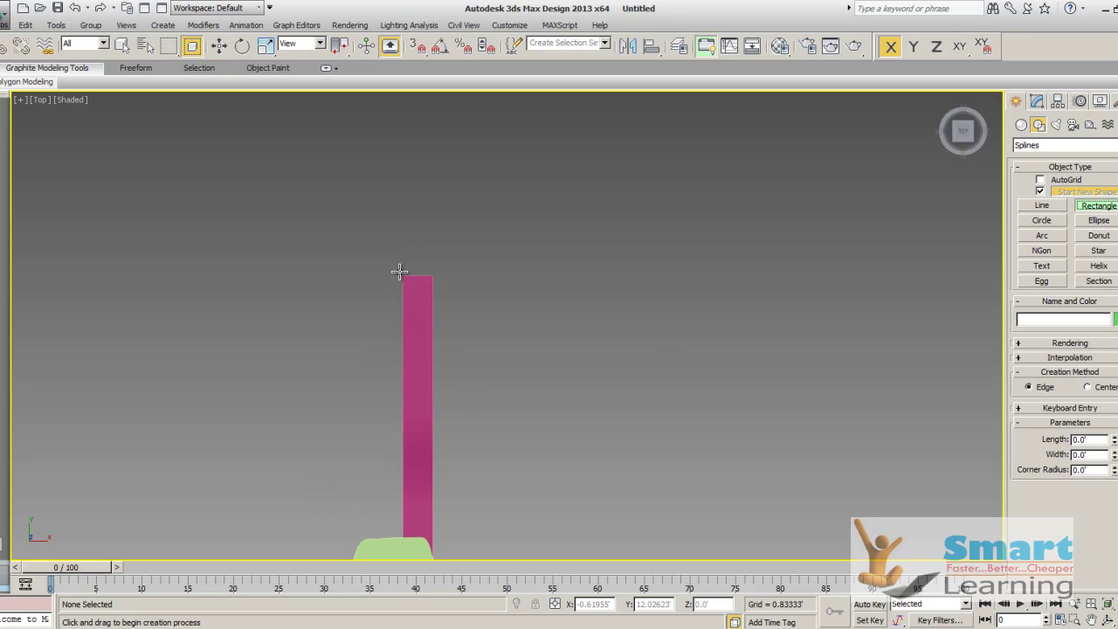
pyautogui.moveTo(390, 271); pyautogui.dragTo(472, 236)
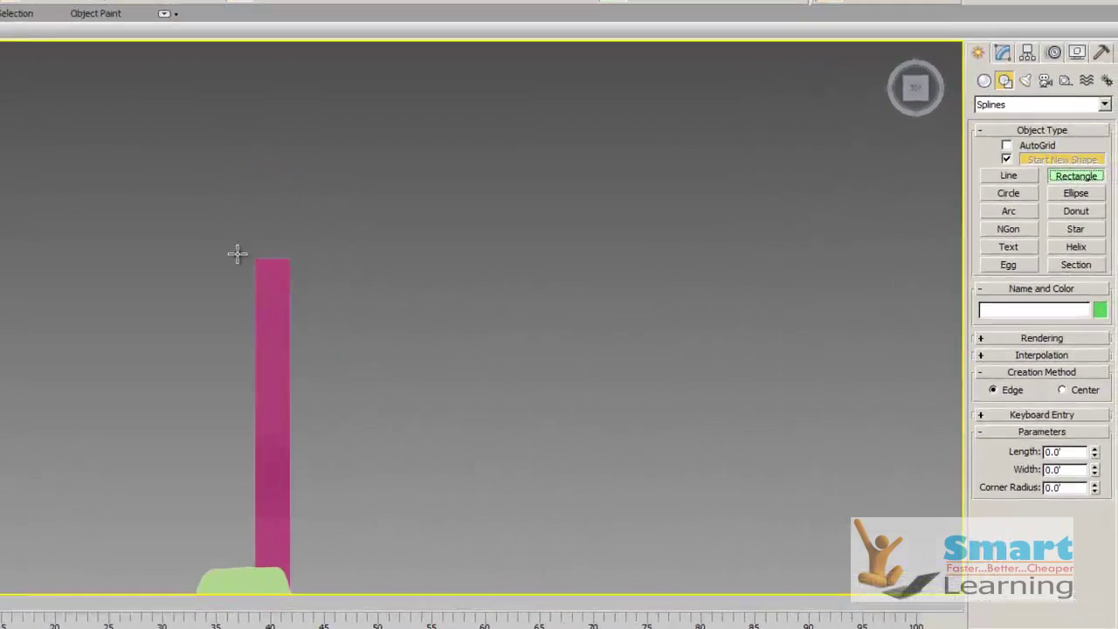
pyautogui.moveTo(313, 209); pyautogui.dragTo(288, 83)
pyautogui.rightClick(336, 161)
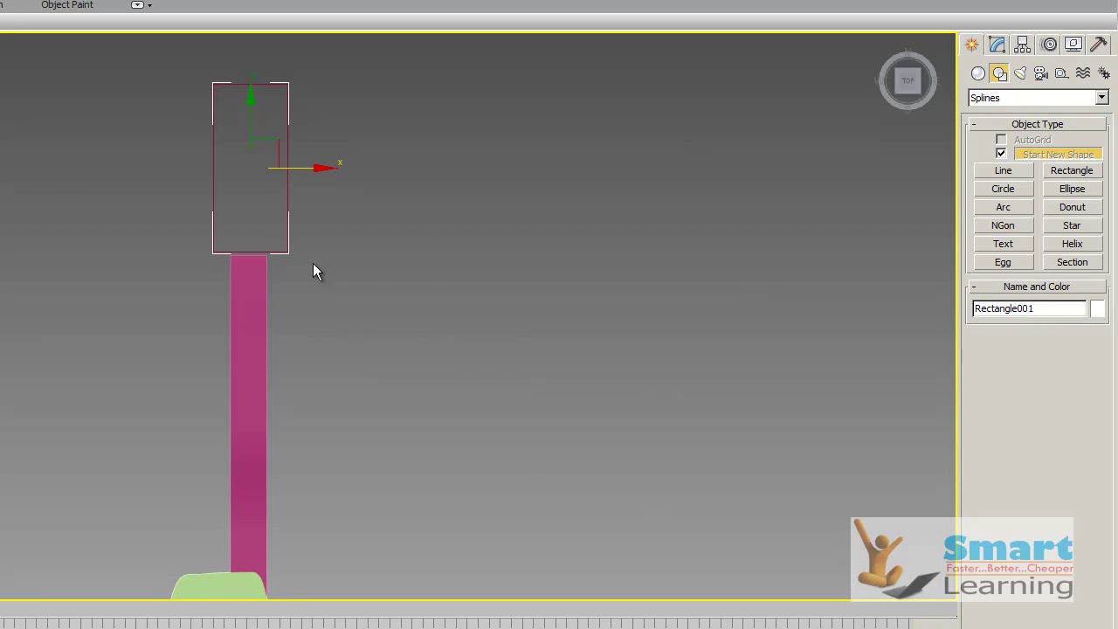
pyautogui.moveTo(312, 269); pyautogui.dragTo(362, 296, button='middle')
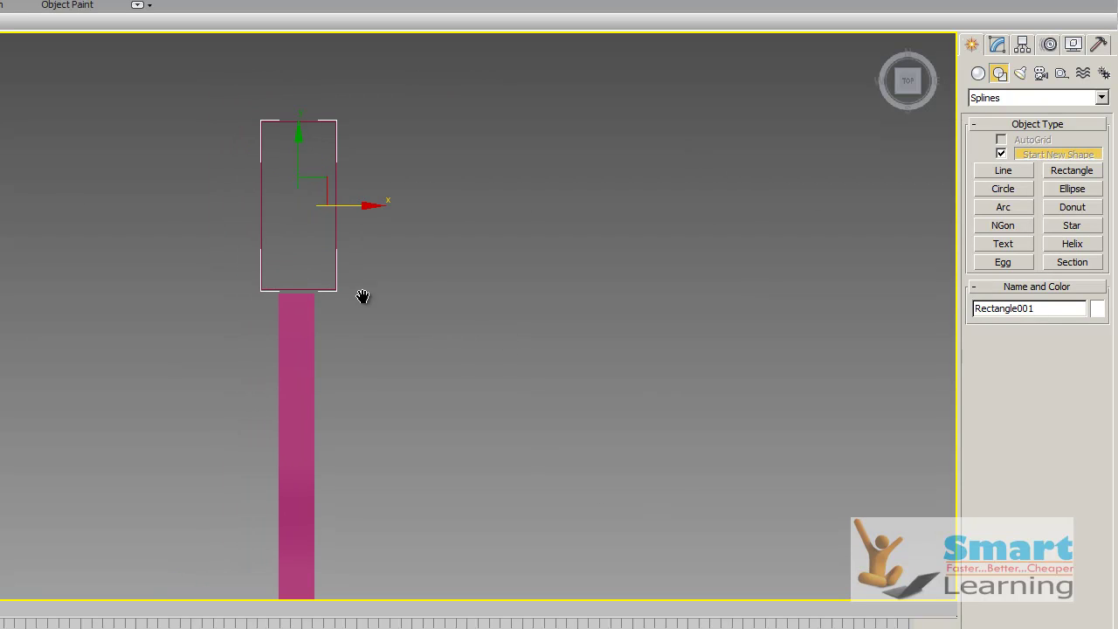
pyautogui.click(997, 47)
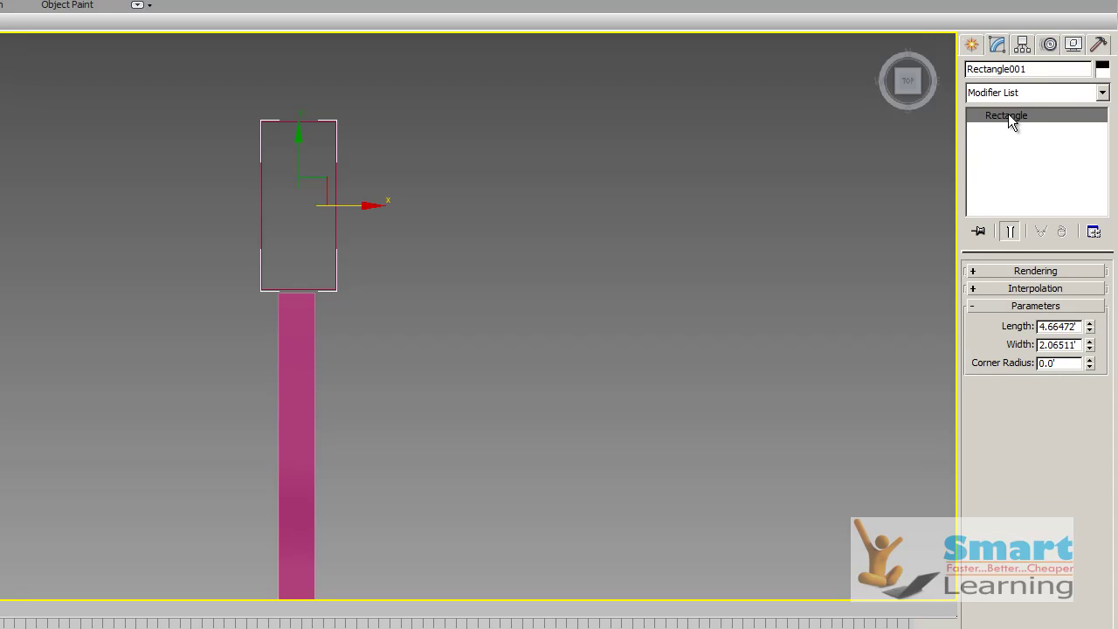
# - Draw a circle of about 0.6' radius centred on the rectangle's upper-right corner
pyautogui.click(973, 47)
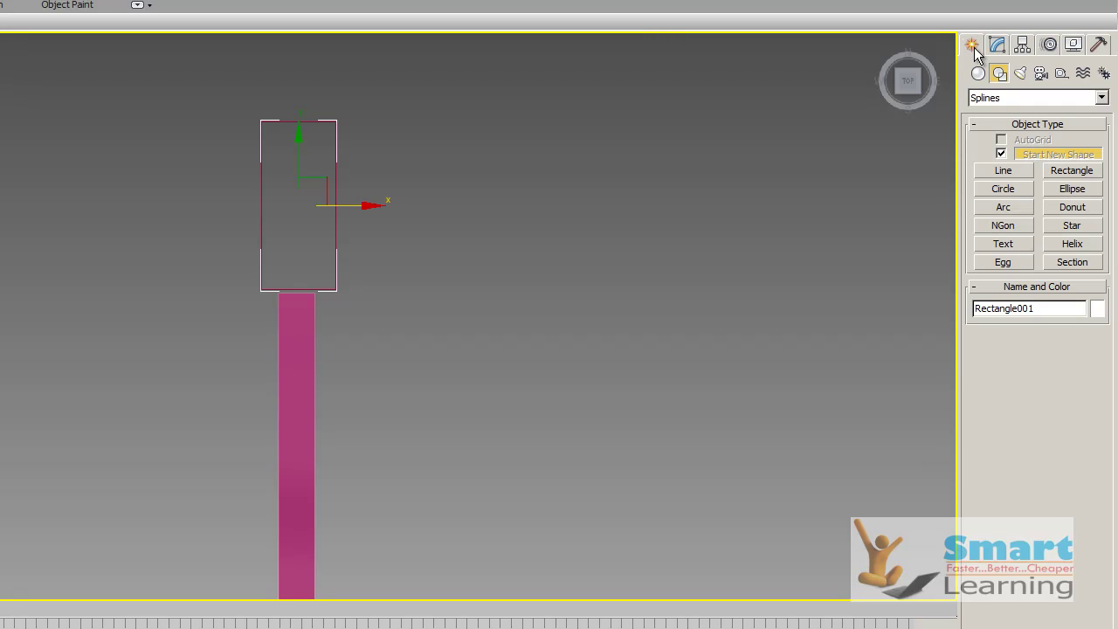
pyautogui.click(1013, 190)
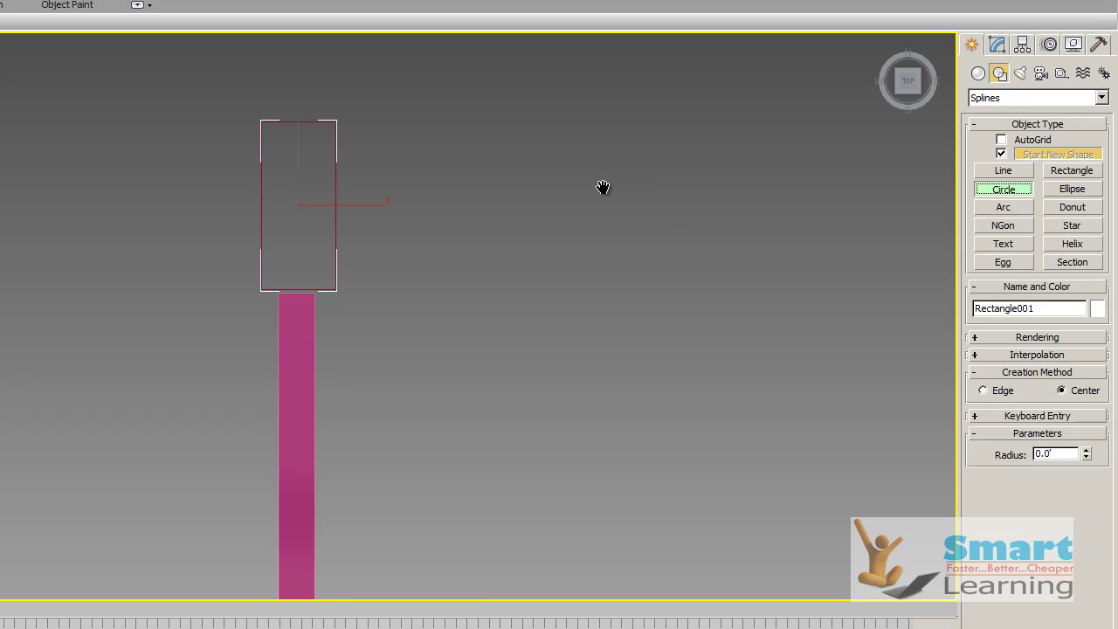
pyautogui.moveTo(600, 181); pyautogui.dragTo(624, 305, button='middle')
pyautogui.scroll(2, 327, 264)
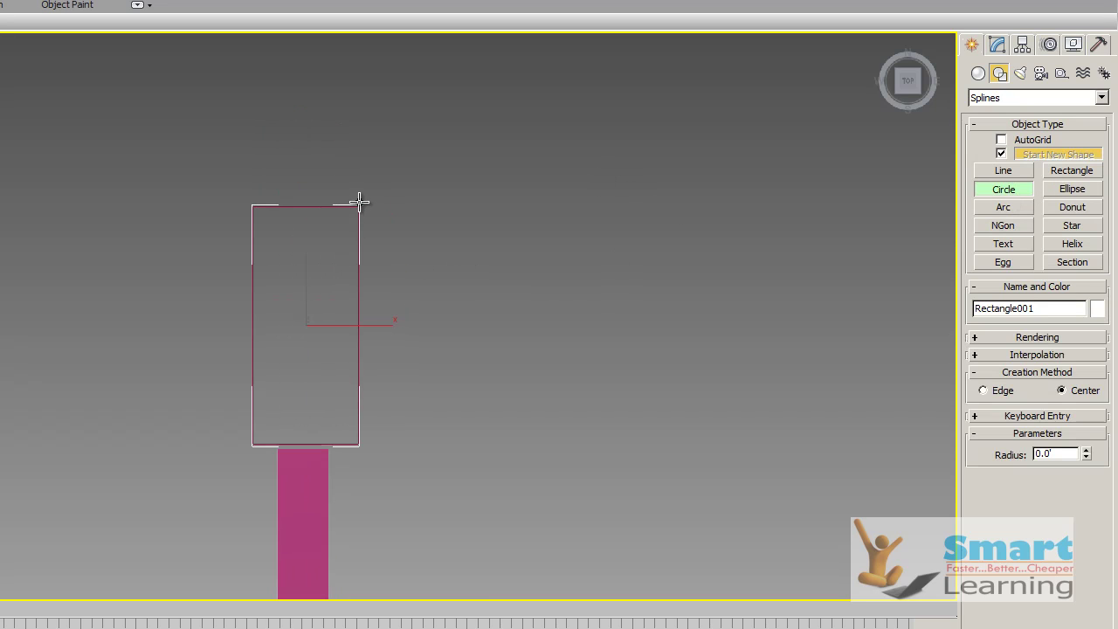
pyautogui.moveTo(361, 204); pyautogui.dragTo(339, 225)
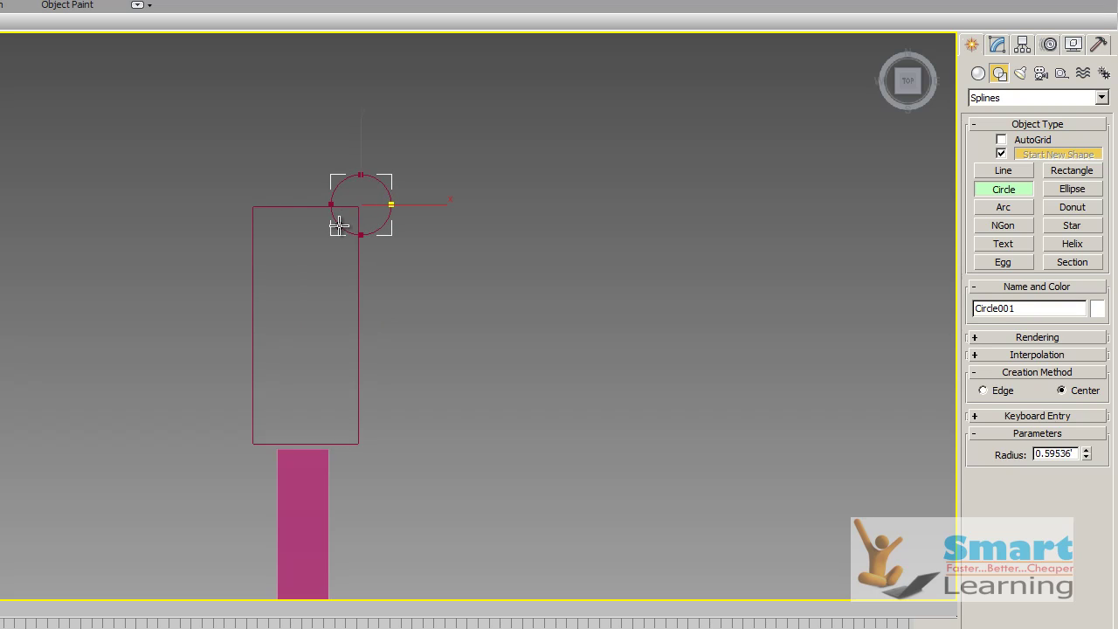
pyautogui.rightClick(371, 232)
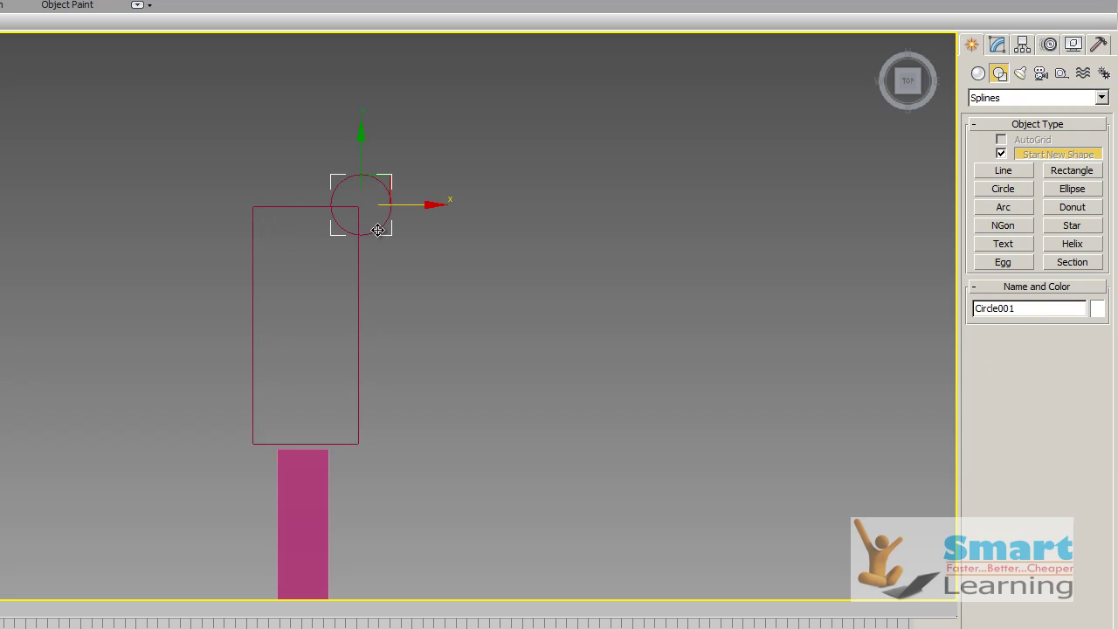
# - Copy the circle onto the rectangle's upper-left corner, and copy both upper circles down onto the two lower corners
pyautogui.keyDown('shift'); pyautogui.moveTo(426, 206); pyautogui.dragTo(317, 212); pyautogui.keyUp('shift')
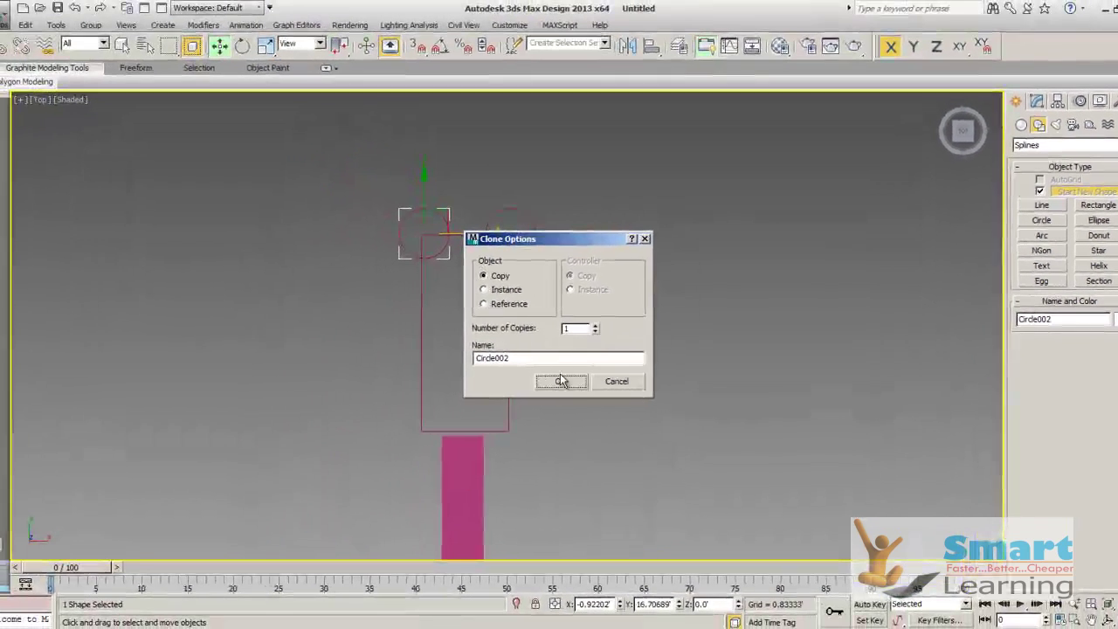
pyautogui.click(576, 382)
pyautogui.click(508, 210)
pyautogui.keyDown('ctrl'); pyautogui.click(428, 215); pyautogui.keyUp('ctrl')
pyautogui.moveTo(467, 191)
pyautogui.keyDown('shift'); pyautogui.mouseDown()
pyautogui.moveTo(471, 398)
pyautogui.moveTo(468, 390)
pyautogui.mouseUp(); pyautogui.keyUp('shift')
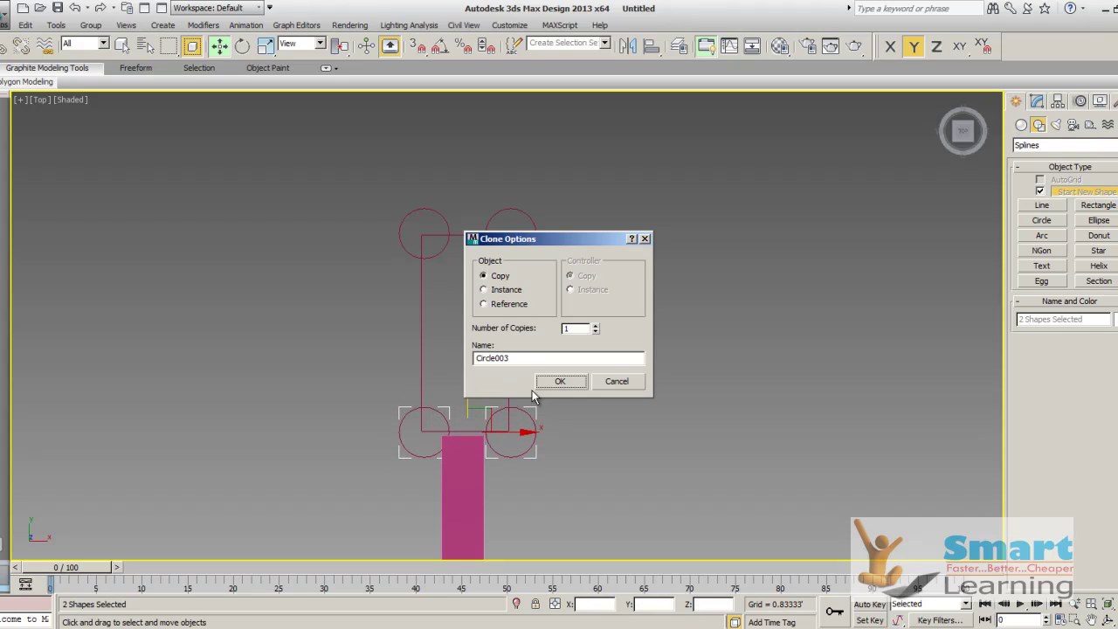
pyautogui.click(581, 382)
pyautogui.click(646, 364)
pyautogui.moveTo(646, 364); pyautogui.dragTo(634, 326, button='middle')
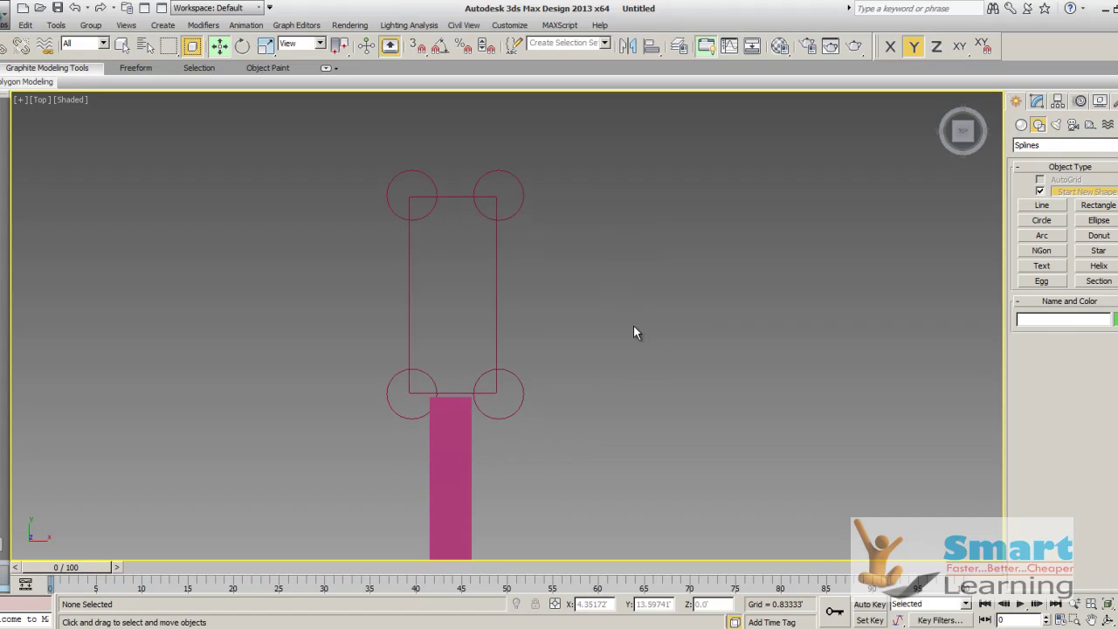
# - Convert the head rectangle to an Editable Spline
pyautogui.click(494, 300)
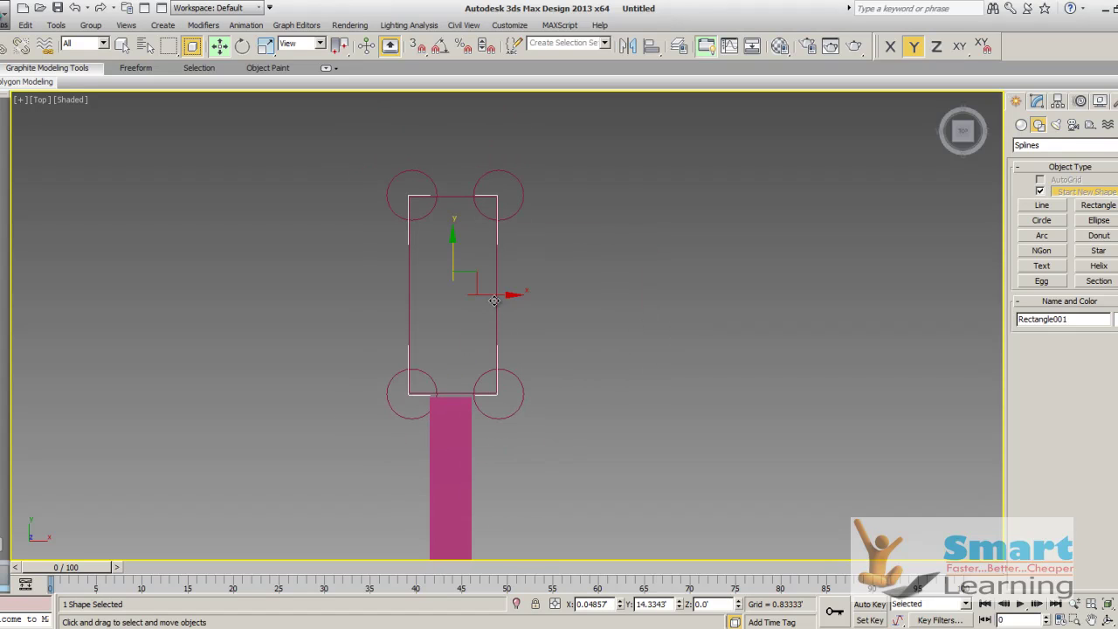
pyautogui.rightClick(492, 299)
pyautogui.moveTo(541, 431)
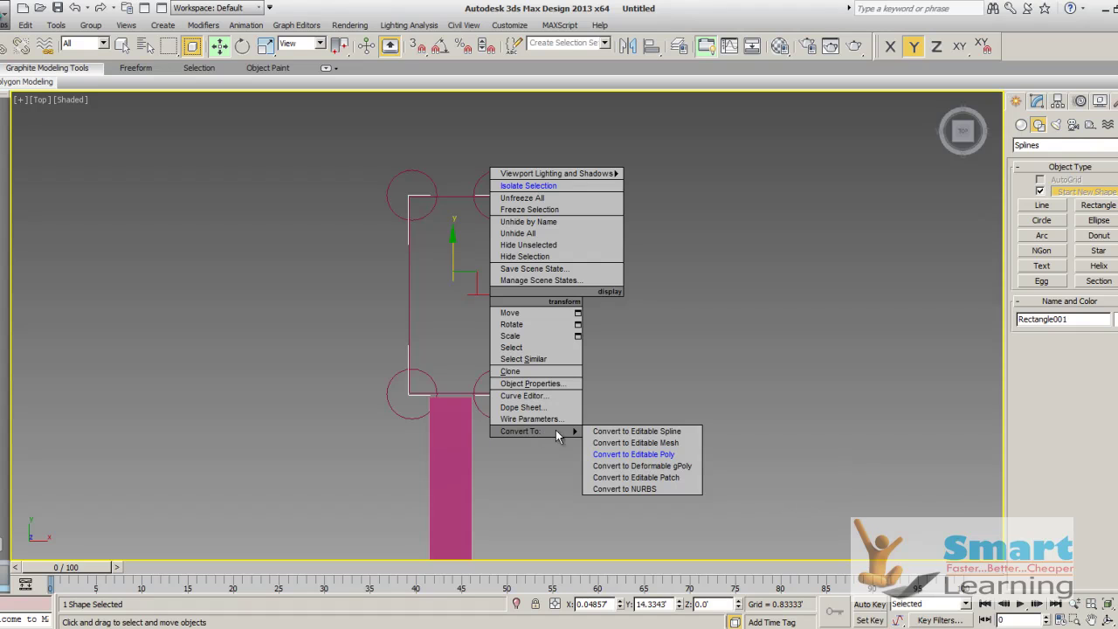
pyautogui.click(648, 431)
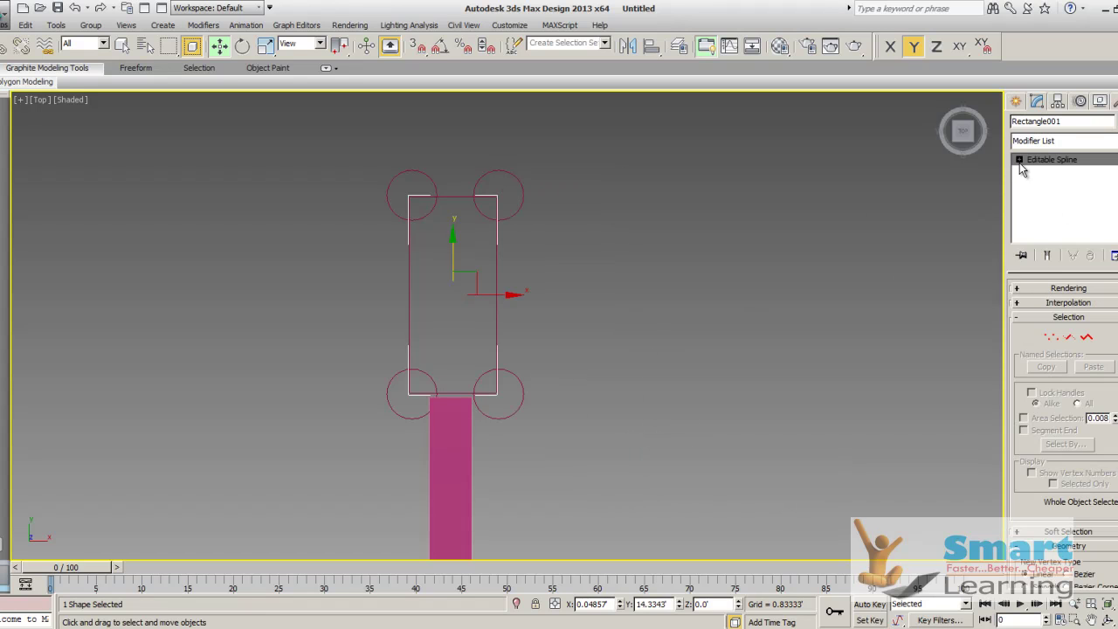
# - Attach Circle001 through Circle004 to the head rectangle with Attach Multiple
pyautogui.moveTo(1018, 419); pyautogui.dragTo(1014, 286)
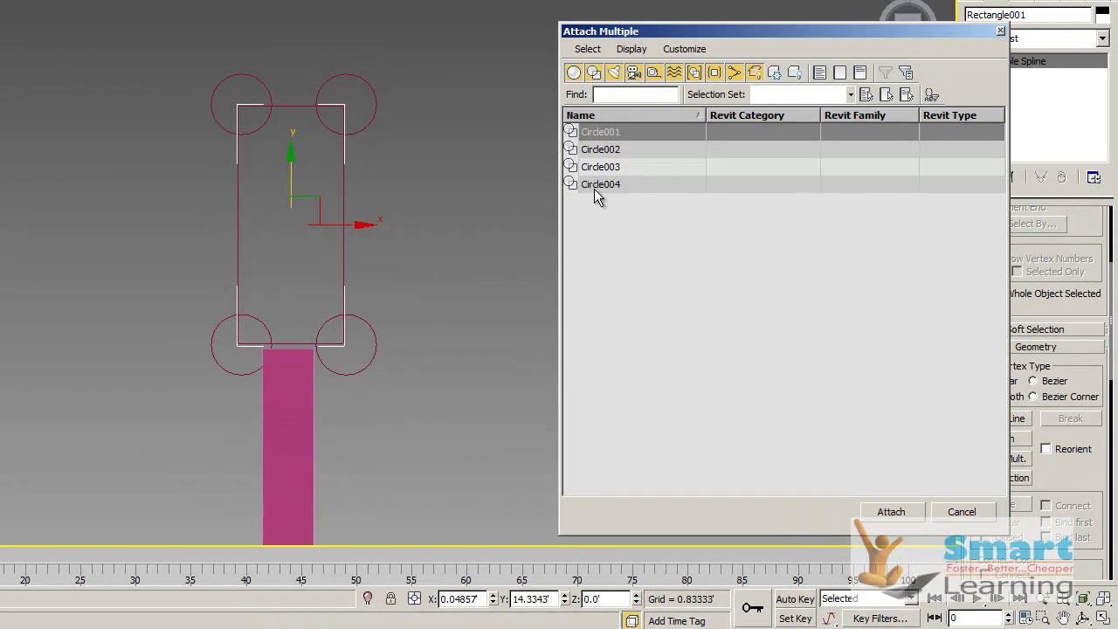
pyautogui.click(596, 183)
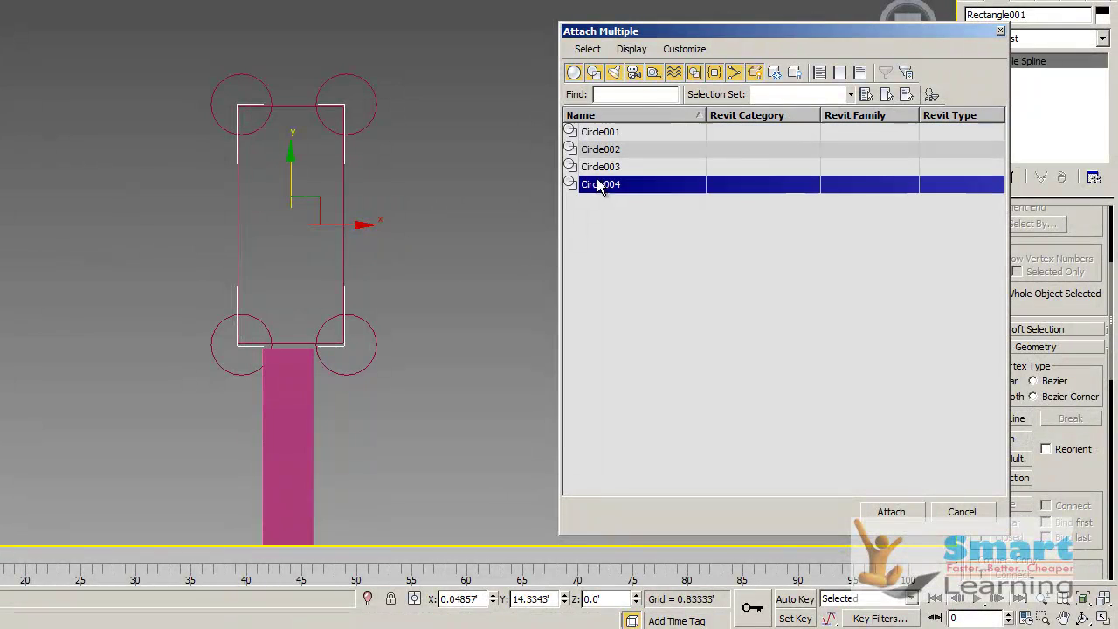
pyautogui.moveTo(603, 171); pyautogui.dragTo(616, 134)
pyautogui.click(891, 511)
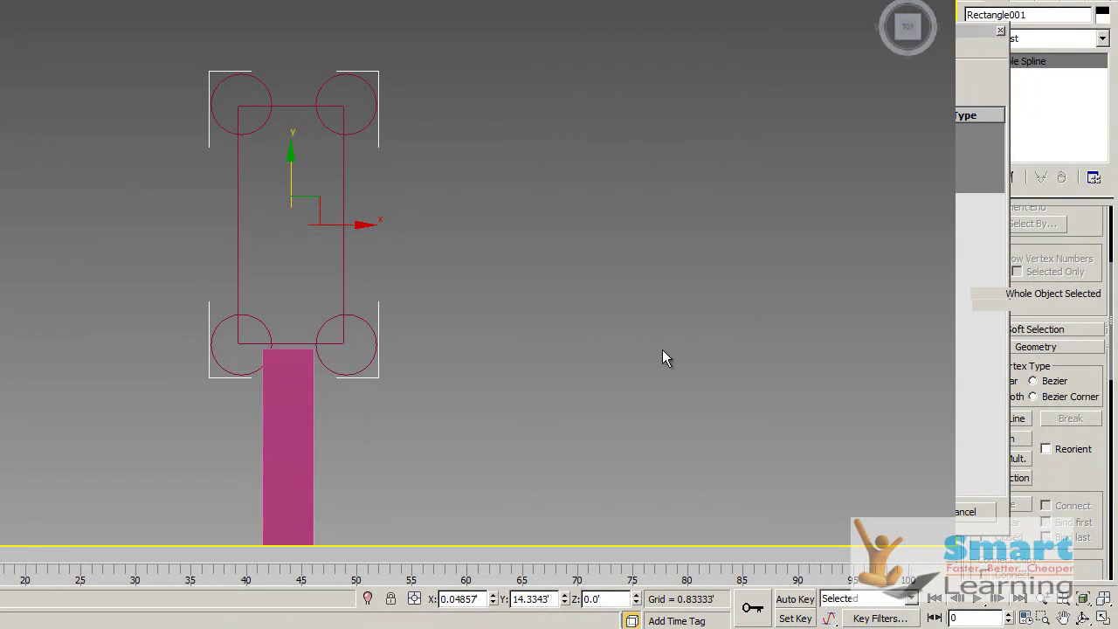
# - At Spline level, subtract the four corner circles from the rectangle with a Boolean Subtraction, and leave spline editing
pyautogui.click(976, 62)
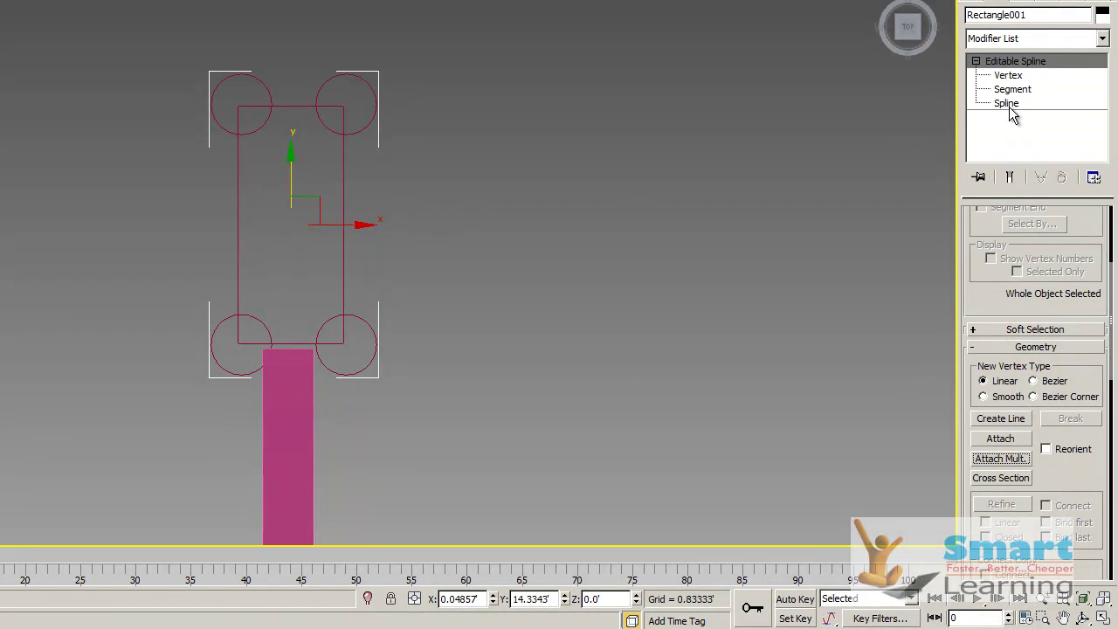
pyautogui.click(1007, 103)
pyautogui.click(344, 203)
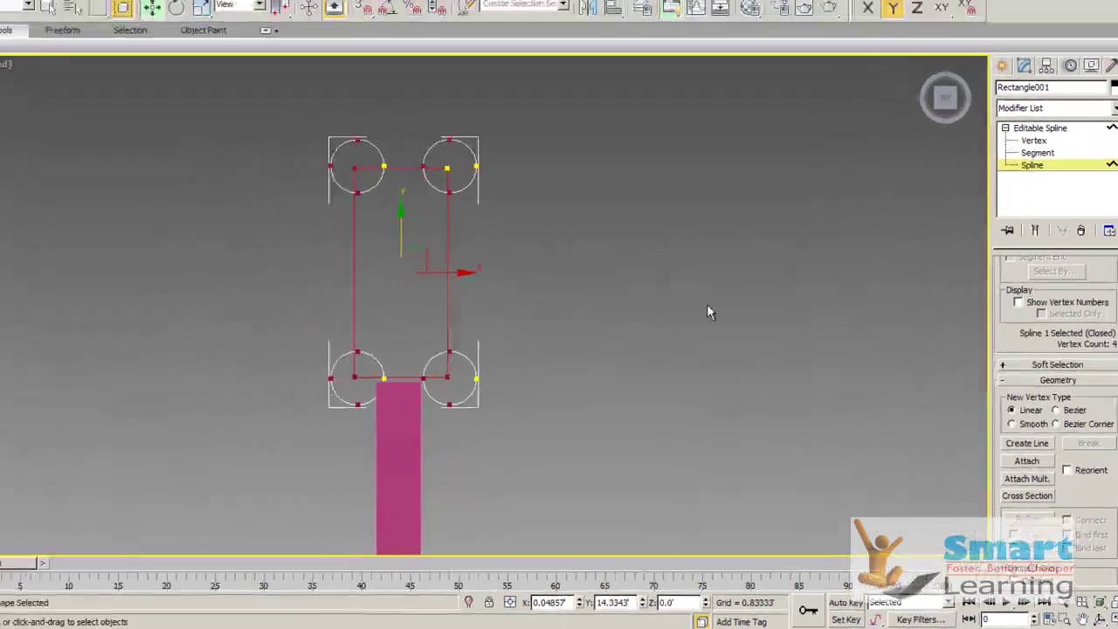
pyautogui.scroll(-3, 1081, 443)
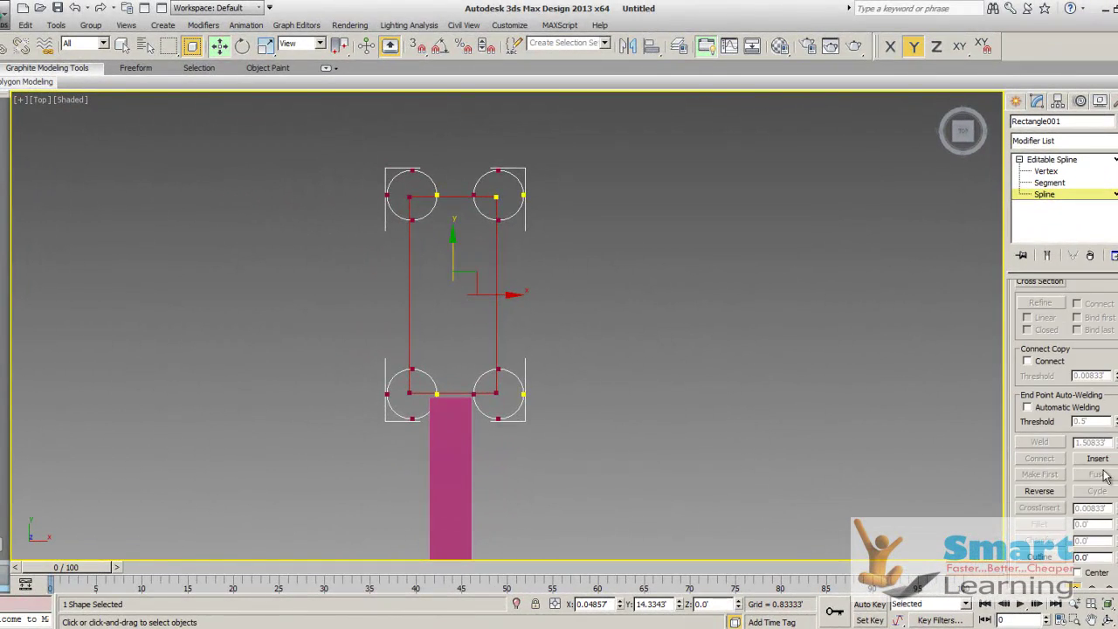
pyautogui.scroll(-4, 1105, 476)
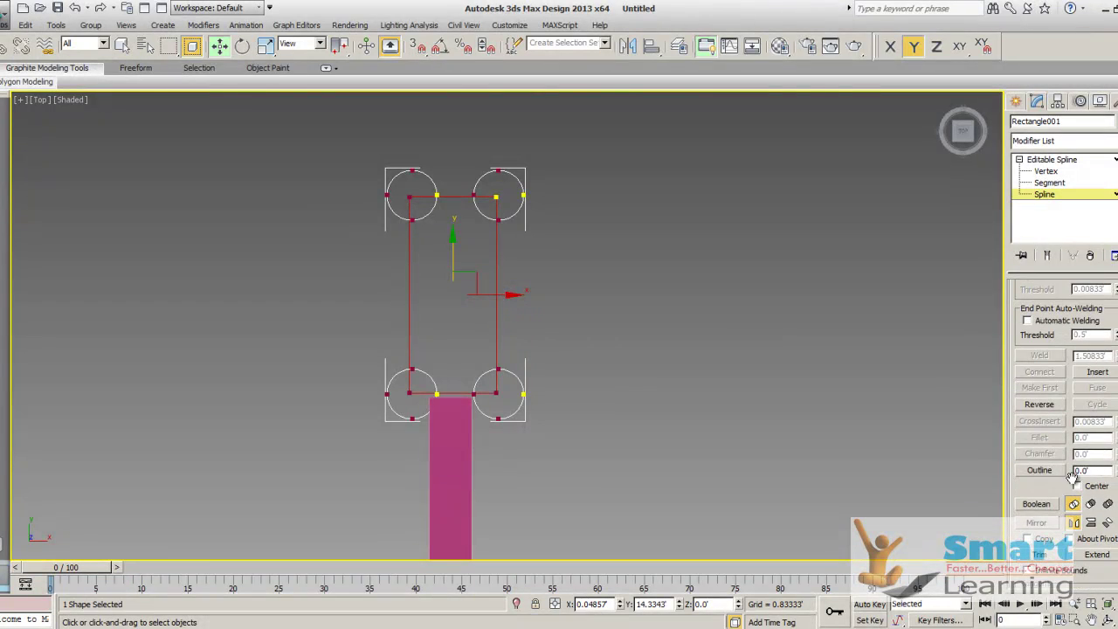
pyautogui.click(1091, 482)
pyautogui.click(1049, 484)
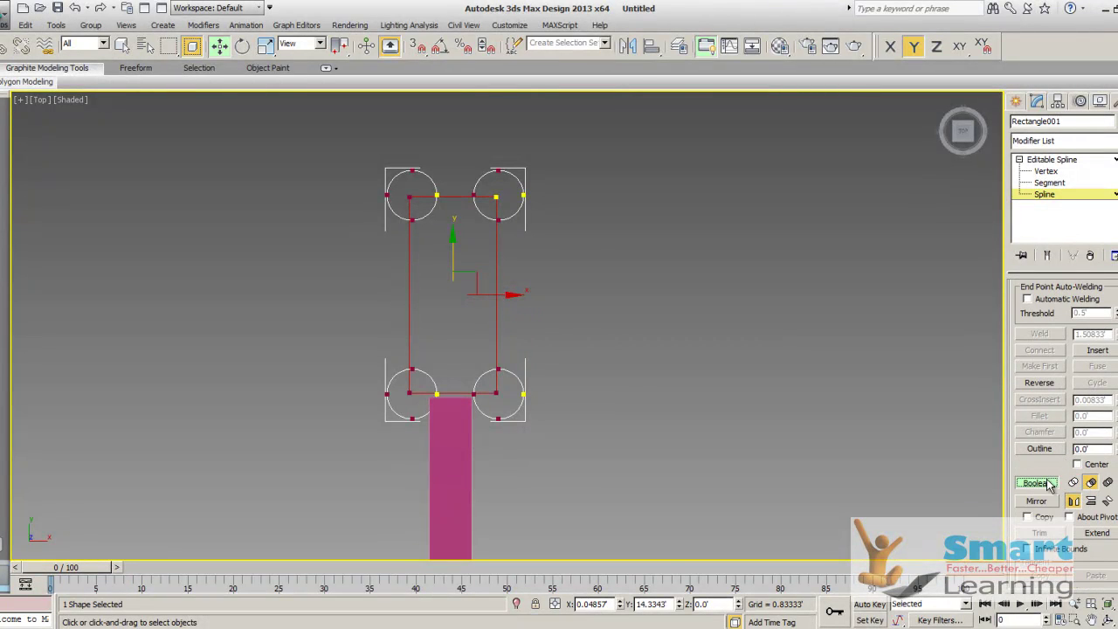
pyautogui.click(522, 182)
pyautogui.click(403, 170)
pyautogui.click(403, 416)
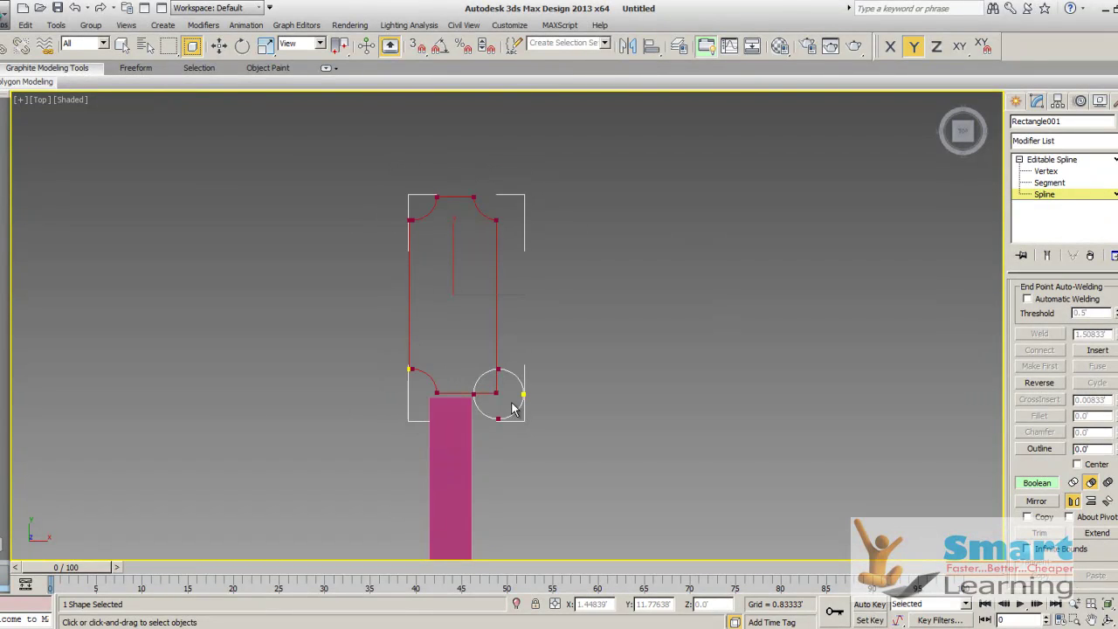
pyautogui.click(523, 397)
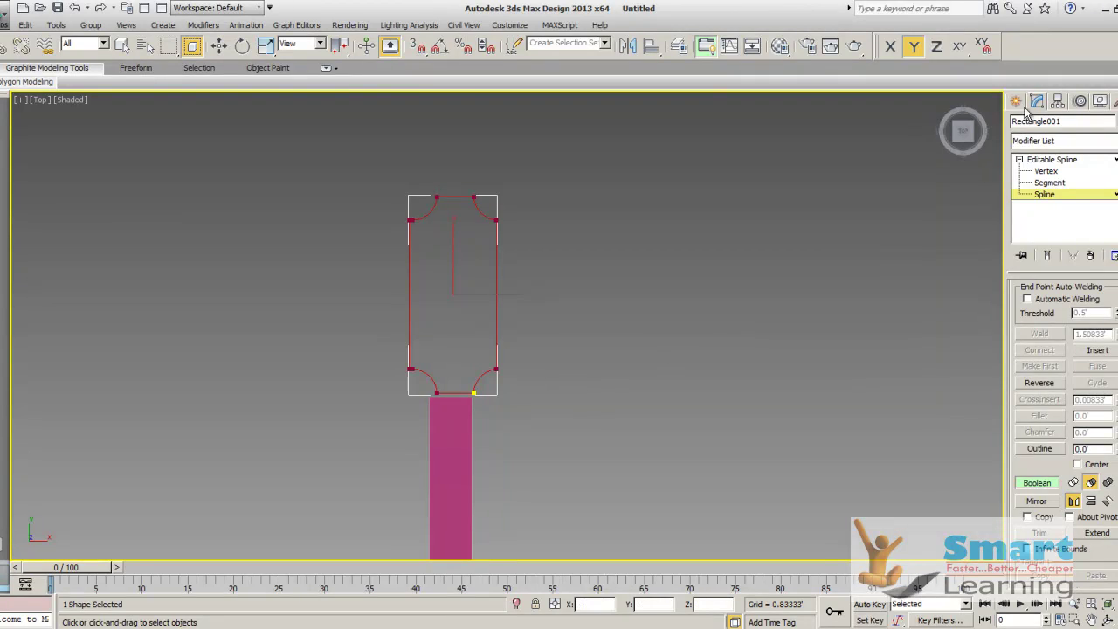
pyautogui.click(1016, 100)
# - Move the head outline slightly left and down to about X -0.053', Y 14.248', aligning it with the neck's end
pyautogui.click(534, 395)
pyautogui.click(496, 354)
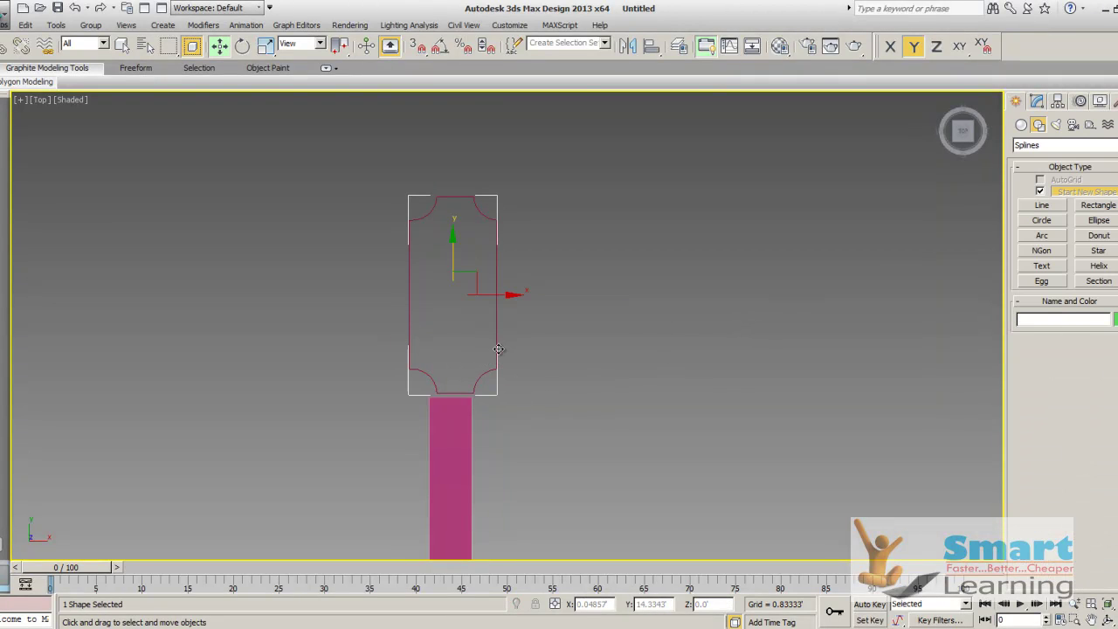
pyautogui.moveTo(509, 297); pyautogui.dragTo(504, 297)
pyautogui.moveTo(451, 259); pyautogui.dragTo(451, 264)
pyautogui.click(538, 322)
pyautogui.scroll(5, 466, 377)
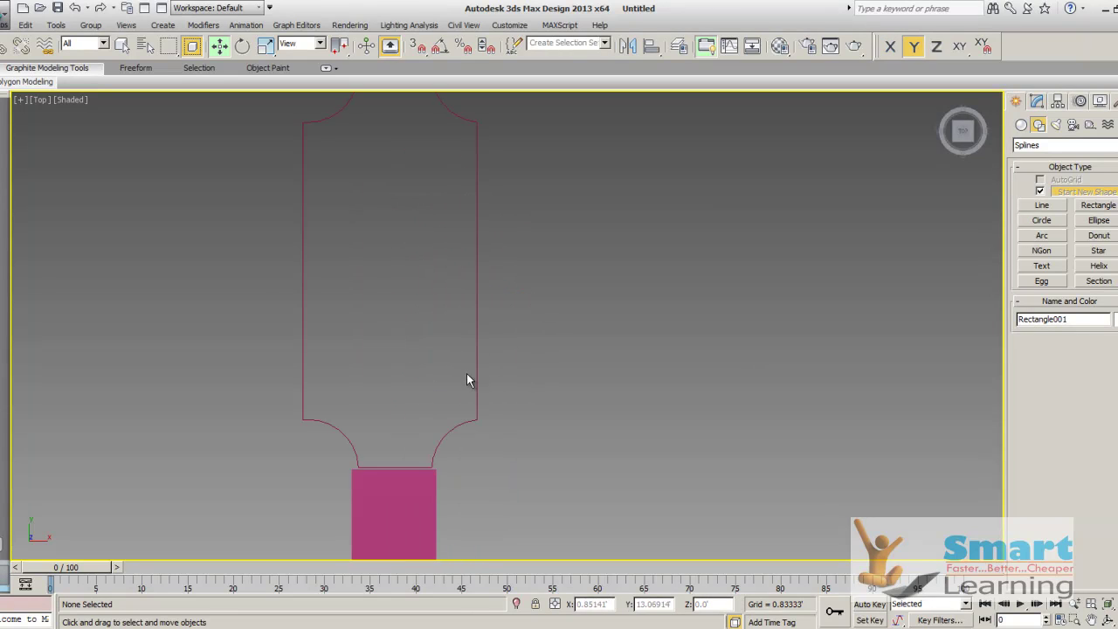
# - At Vertex level of the head outline, move its two lower vertices horizontally to match the neck's edges
pyautogui.click(512, 369)
pyautogui.click(1034, 97)
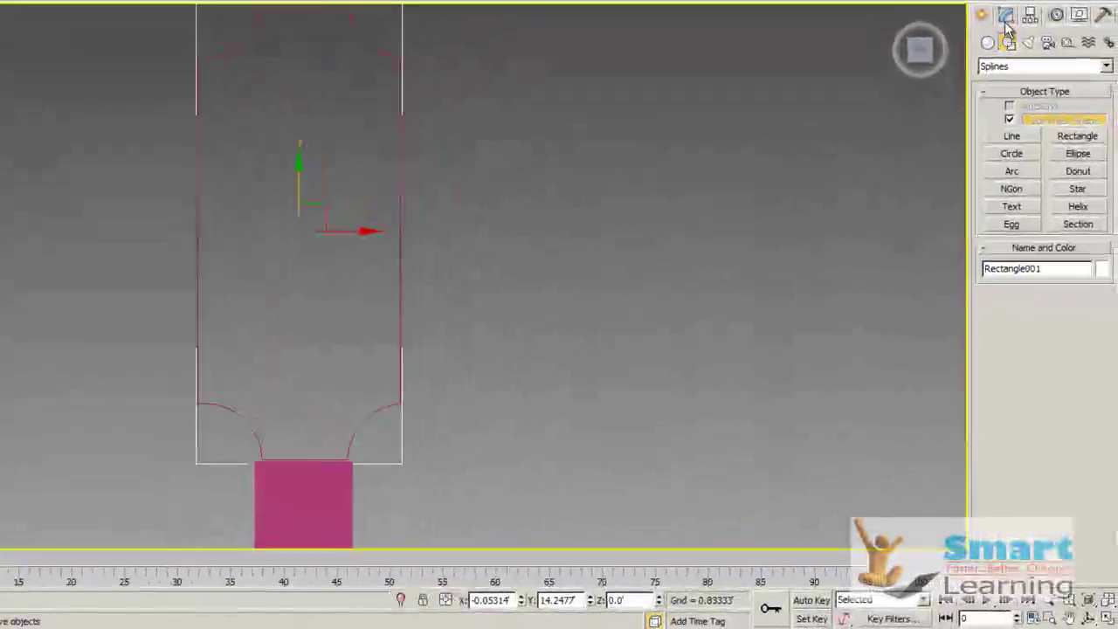
pyautogui.press('1')
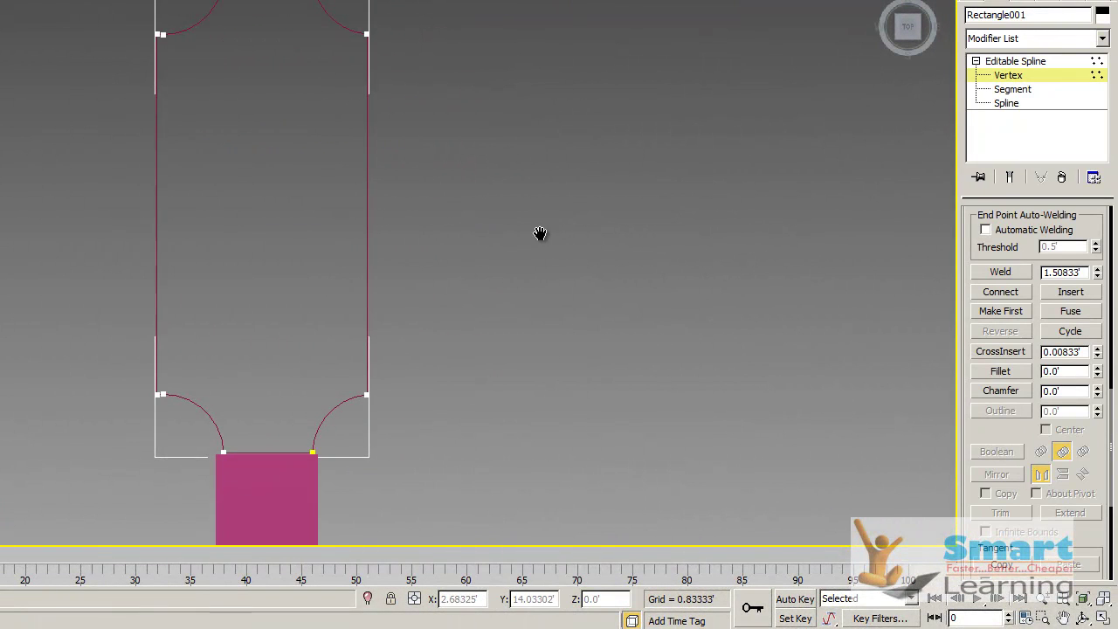
pyautogui.moveTo(539, 242); pyautogui.dragTo(544, 204, button='middle')
pyautogui.moveTo(295, 404); pyautogui.dragTo(327, 423)
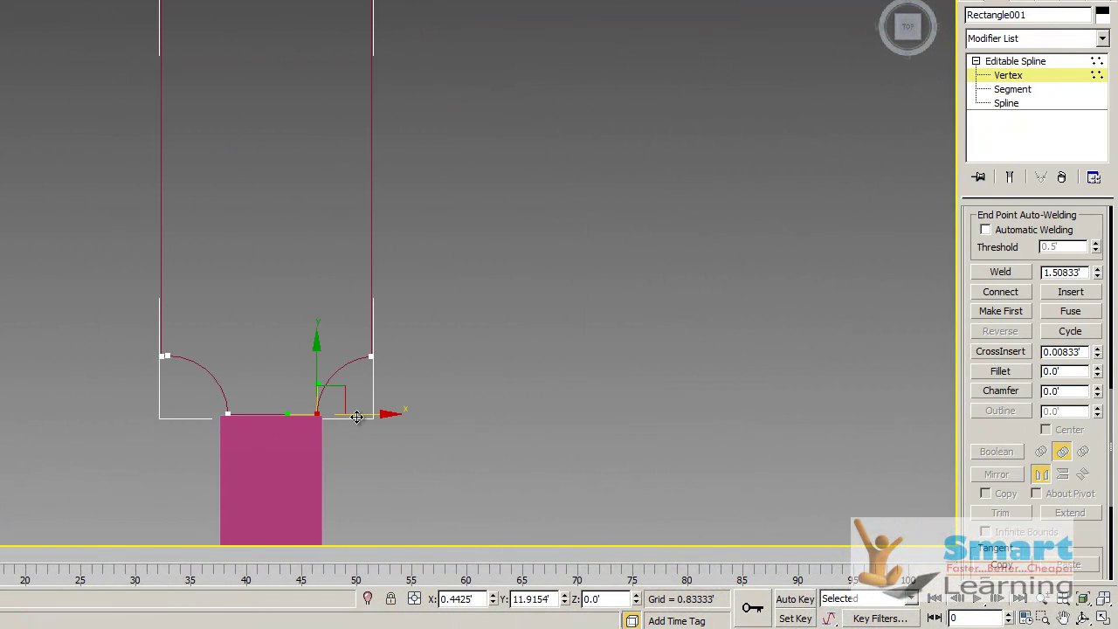
pyautogui.click(228, 414)
pyautogui.moveTo(252, 412); pyautogui.dragTo(271, 415)
pyautogui.click(268, 176)
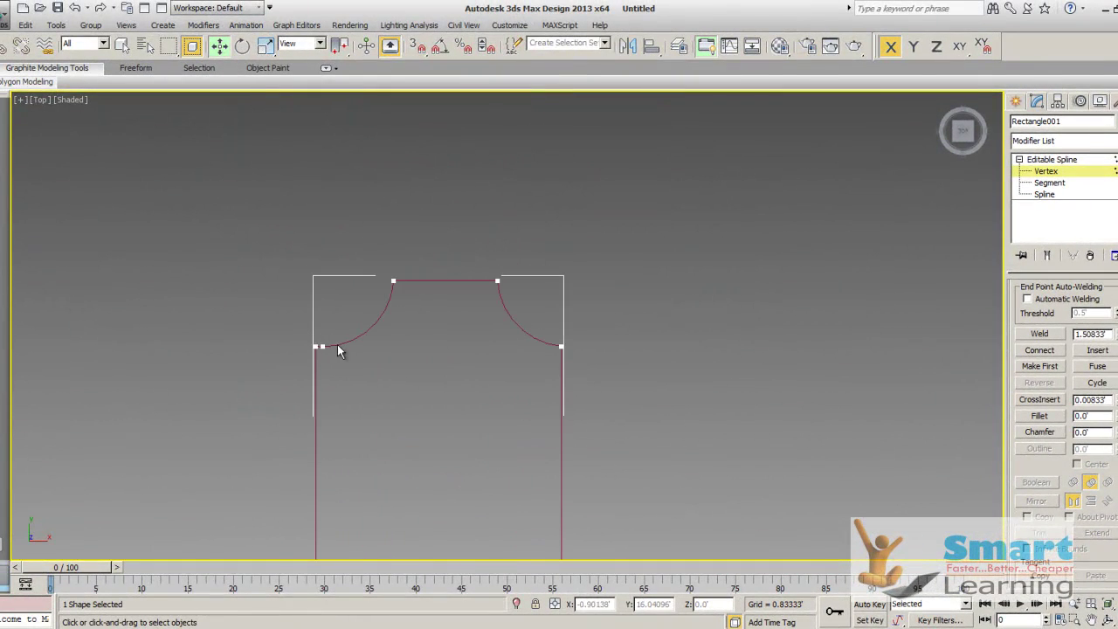
# - Scale up the head outline's upper vertices horizontally so the head widens away from the neck
pyautogui.moveTo(267, 231); pyautogui.dragTo(652, 371)
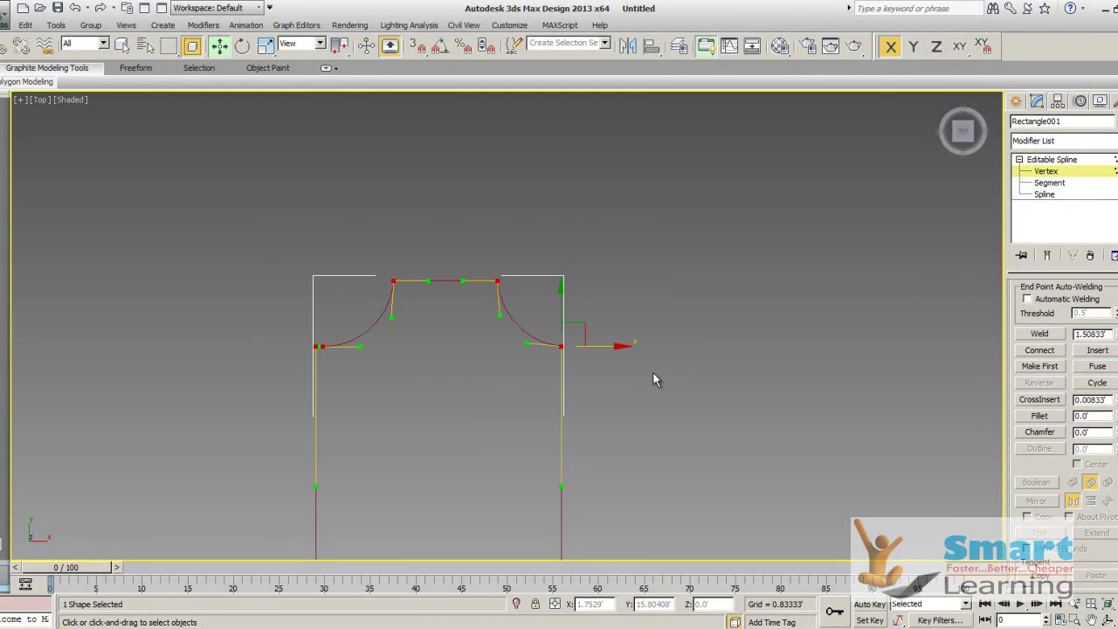
pyautogui.click(267, 45)
pyautogui.moveTo(435, 307); pyautogui.dragTo(664, 290)
pyautogui.click(709, 277)
pyautogui.scroll(-3, 451, 215)
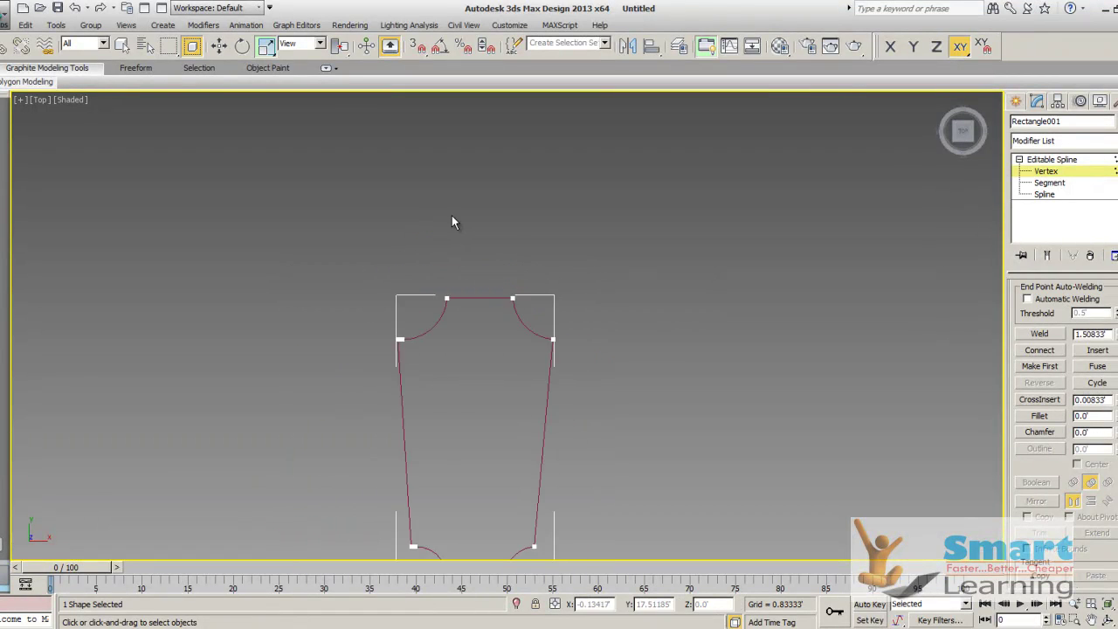
# - Move the head outline's upper vertices along Y to lengthen the head, and leave vertex editing
pyautogui.moveTo(585, 378); pyautogui.dragTo(563, 320, button='middle')
pyautogui.moveTo(356, 321); pyautogui.dragTo(306, 317)
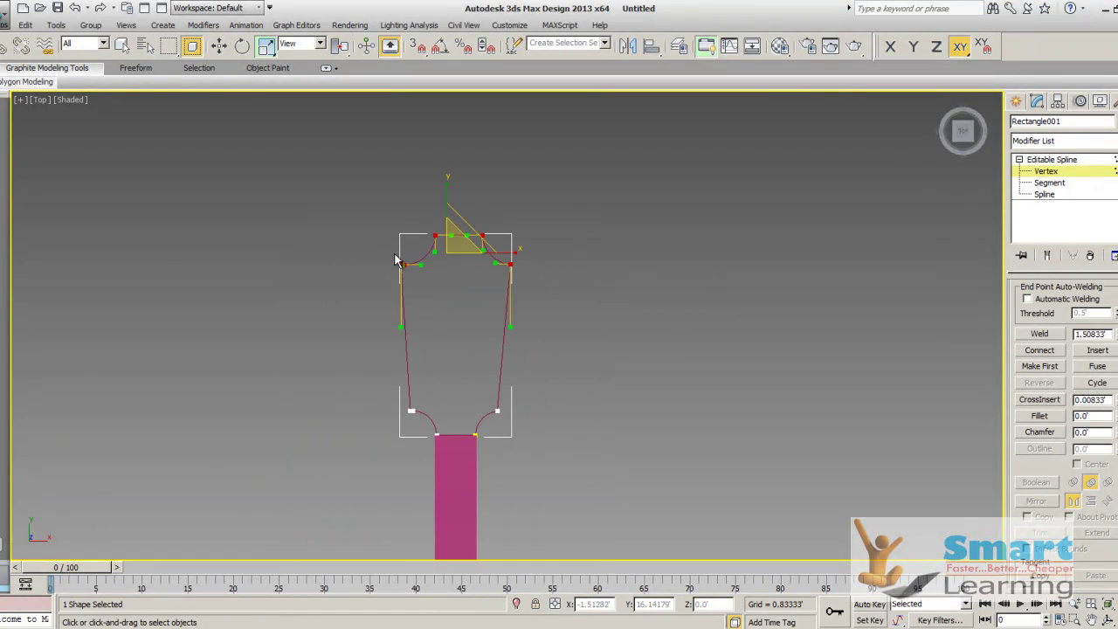
pyautogui.click(220, 48)
pyautogui.moveTo(481, 177); pyautogui.dragTo(480, 151)
pyautogui.click(658, 274)
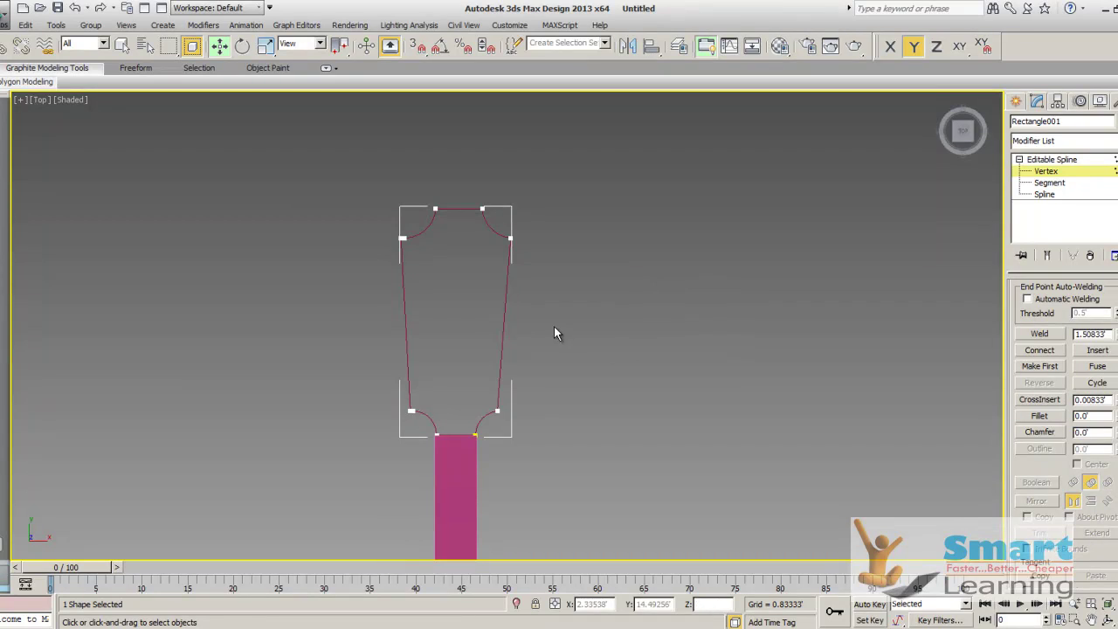
pyautogui.click(1015, 102)
pyautogui.click(623, 322)
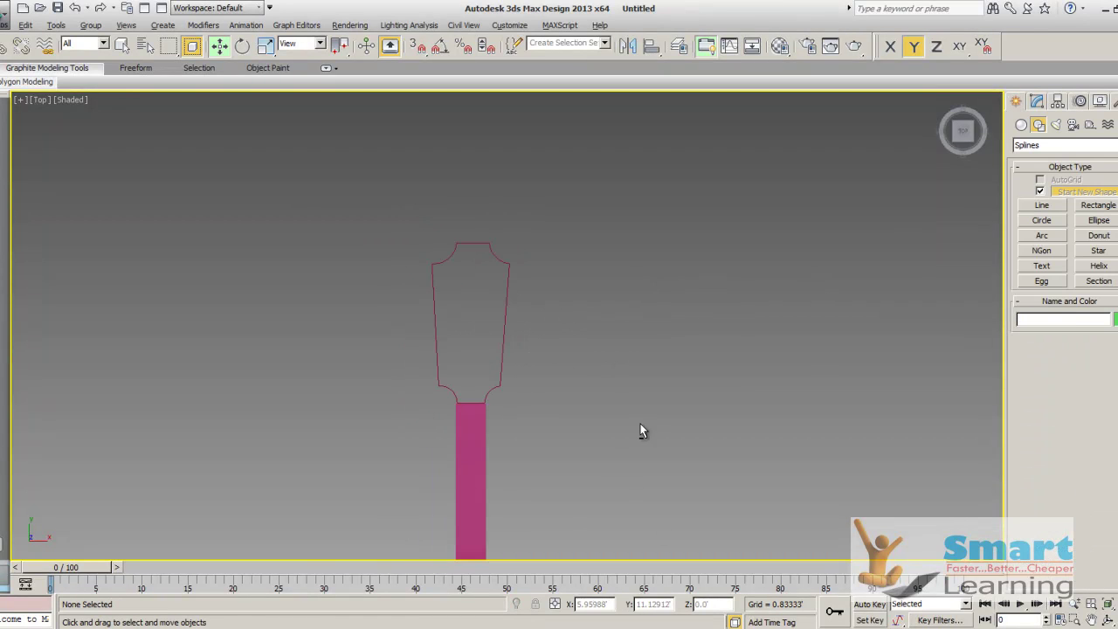
# - Apply an Extrude modifier with an amount of 0.2' to the head outline
pyautogui.keyDown('alt'); pyautogui.moveTo(640, 431); pyautogui.dragTo(659, 343, button='middle'); pyautogui.keyUp('alt')
pyautogui.click(658, 340)
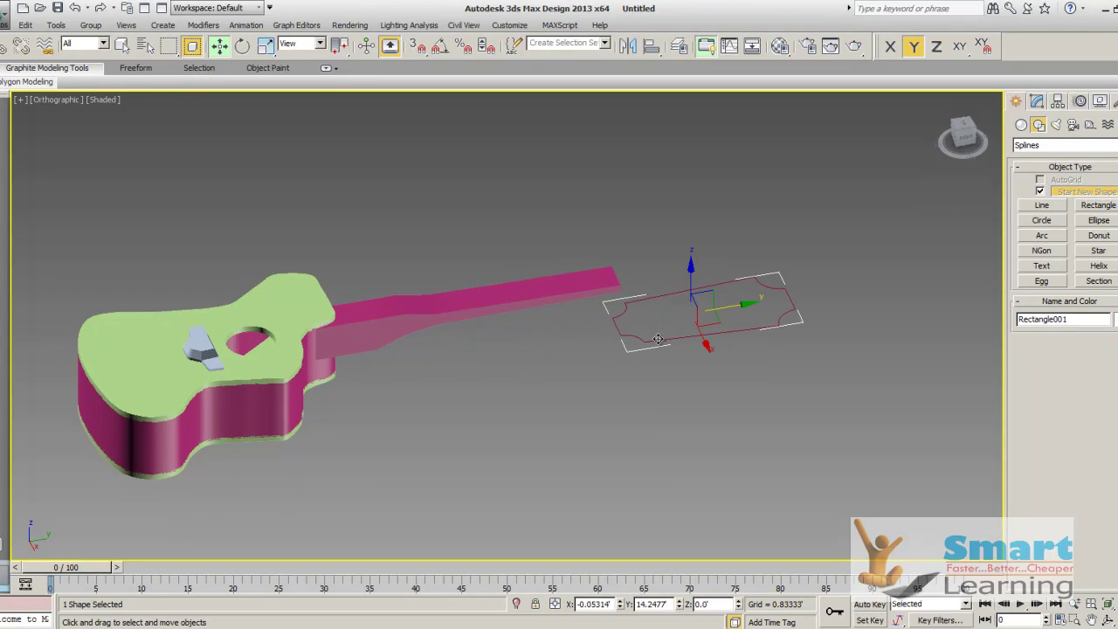
pyautogui.click(1036, 101)
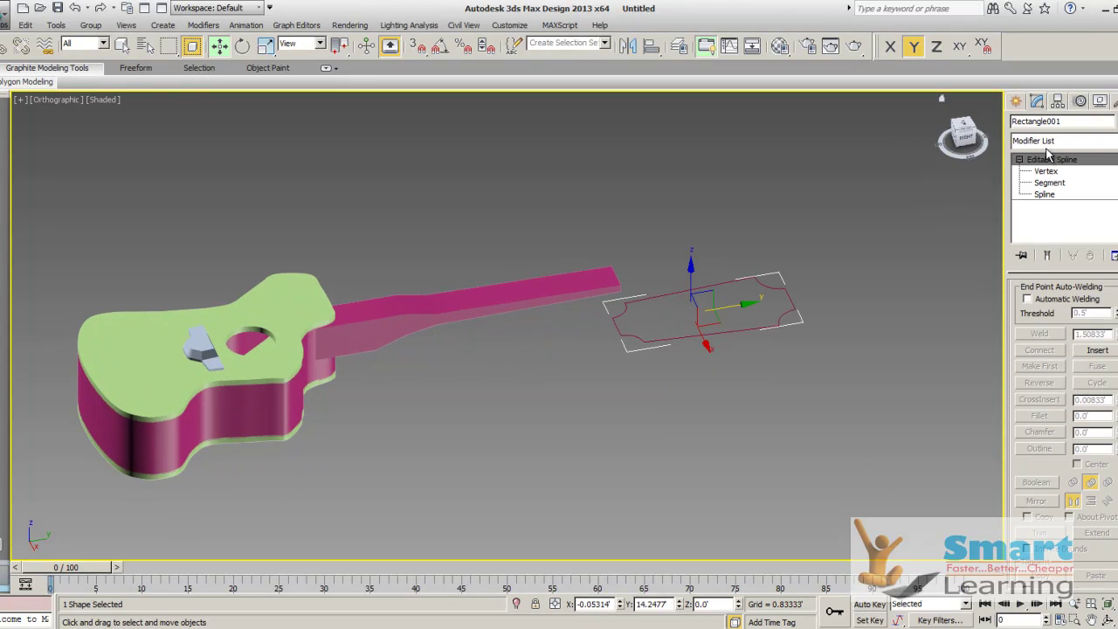
pyautogui.click(1049, 141)
pyautogui.press('e')
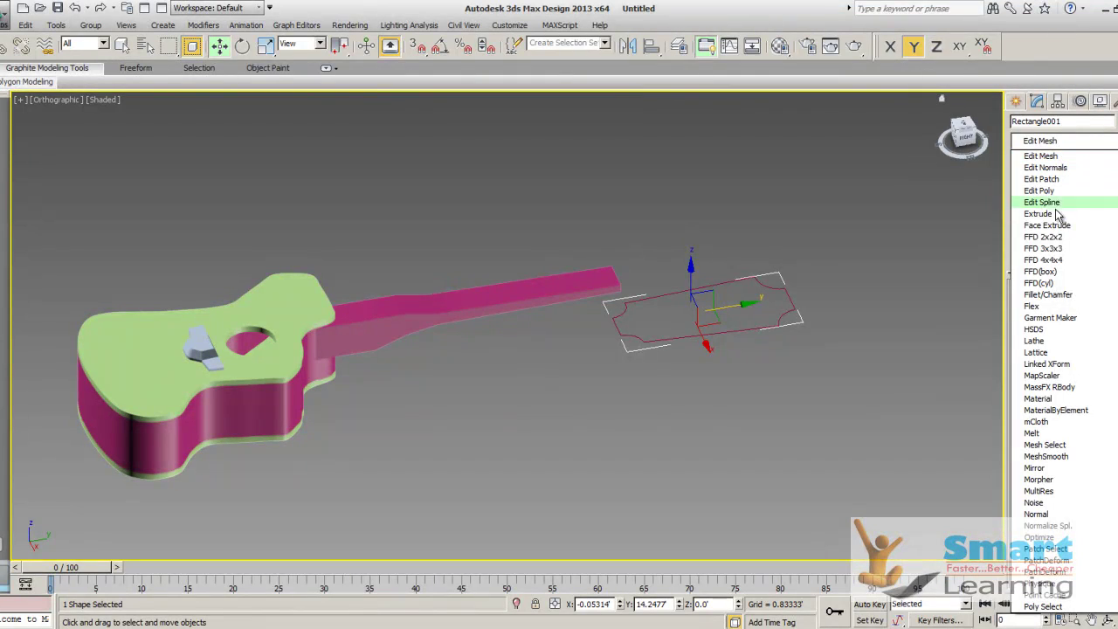
pyautogui.click(1038, 214)
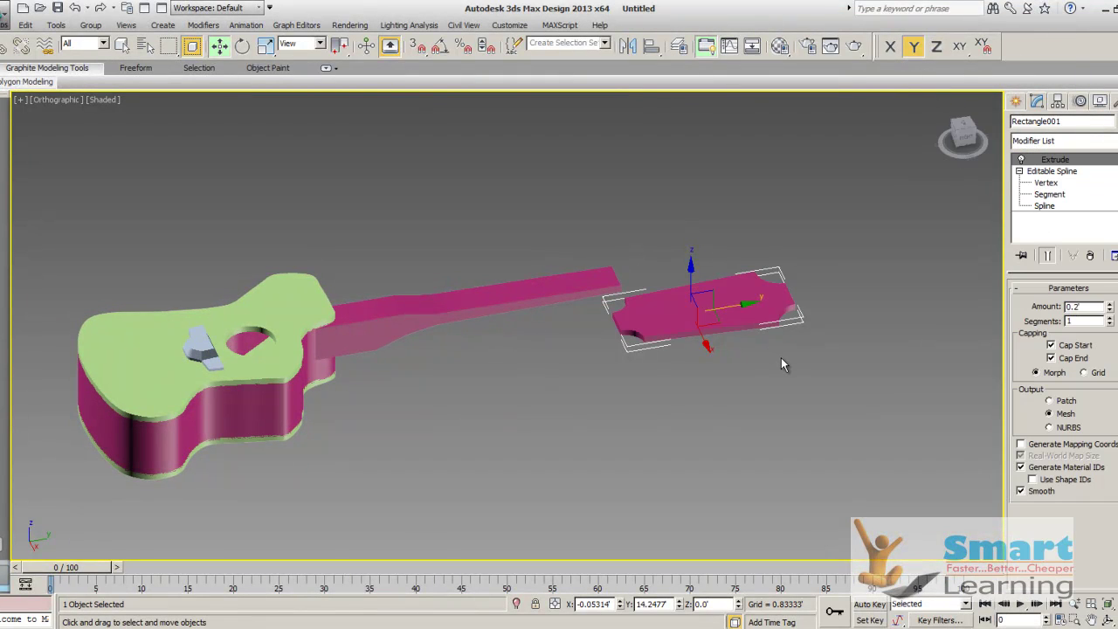
pyautogui.click(782, 359)
# - In the Left view, raise the head to about Z 1.685' and shift it to about Y 14.191' to join the neck's end
pyautogui.press('f')
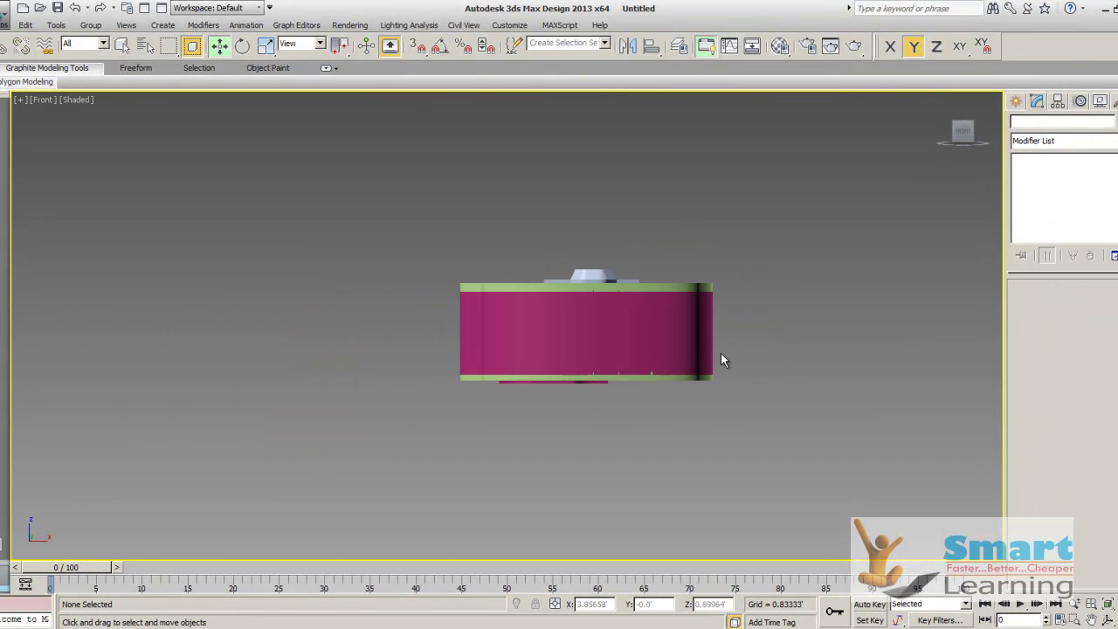
pyautogui.press('l')
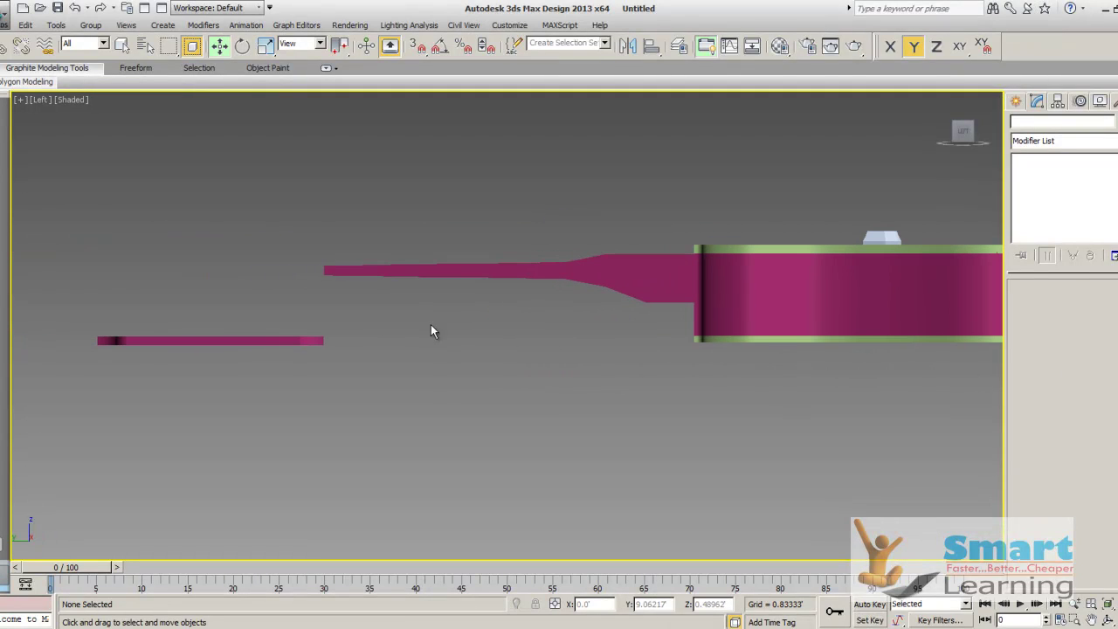
pyautogui.click(314, 341)
pyautogui.moveTo(223, 297); pyautogui.dragTo(226, 225)
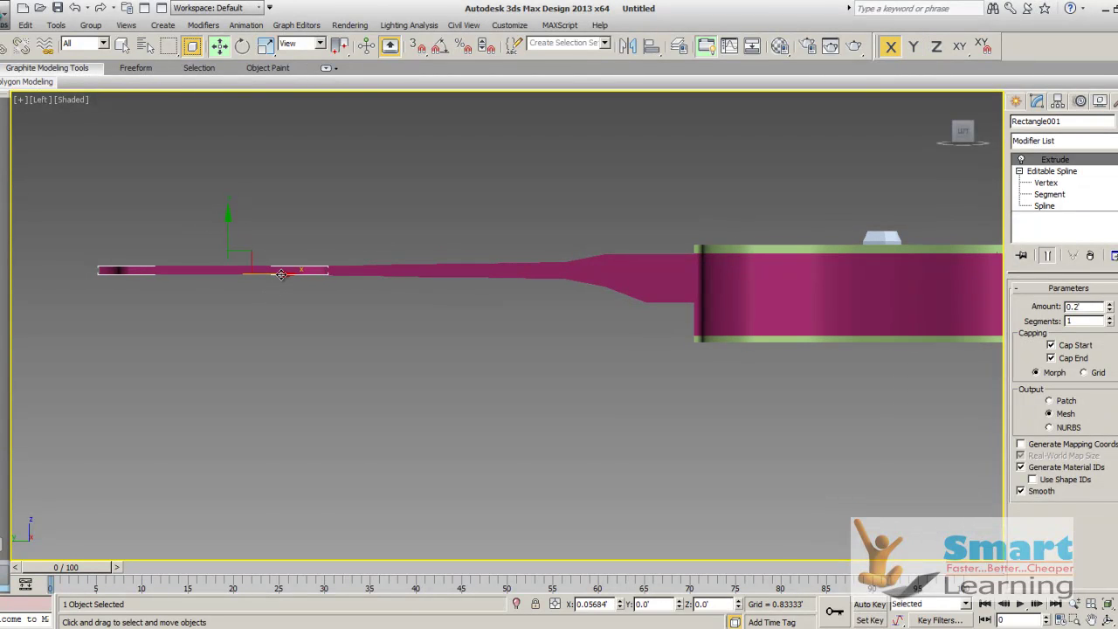
pyautogui.click(358, 409)
pyautogui.keyDown('alt'); pyautogui.moveTo(352, 356); pyautogui.dragTo(473, 392, button='middle'); pyautogui.keyUp('alt')
pyautogui.scroll(-6, 473, 392)
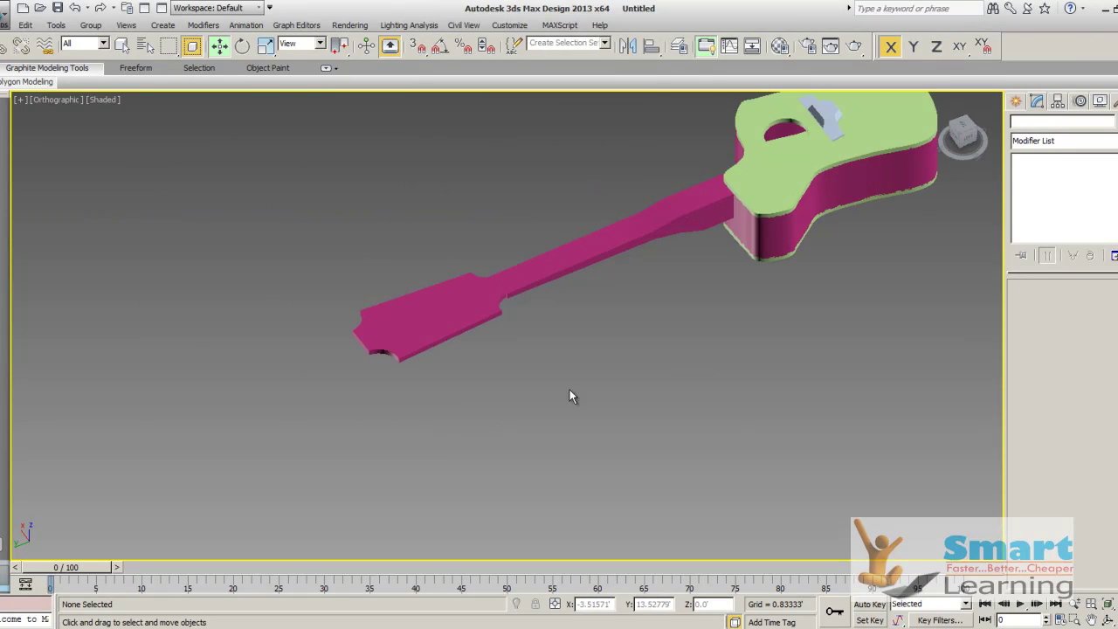
pyautogui.keyDown('alt'); pyautogui.moveTo(684, 351); pyautogui.dragTo(632, 332, button='middle'); pyautogui.keyUp('alt')
# - Assign the light pink object color from the 3ds Max palette to the guitar head
pyautogui.click(425, 234)
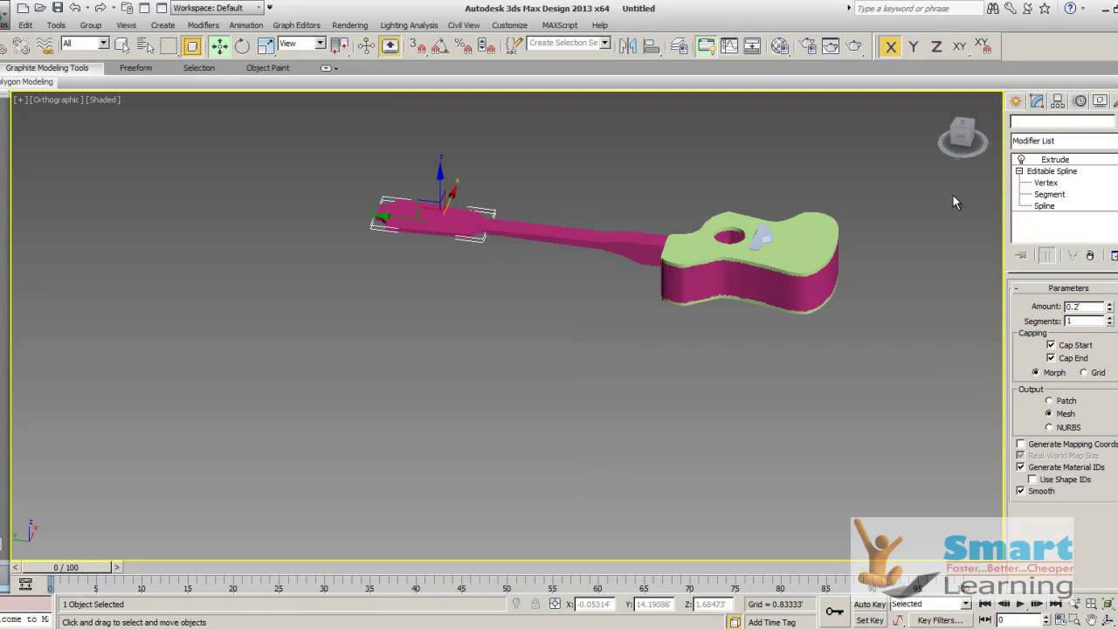
pyautogui.click(1016, 100)
pyautogui.click(1115, 319)
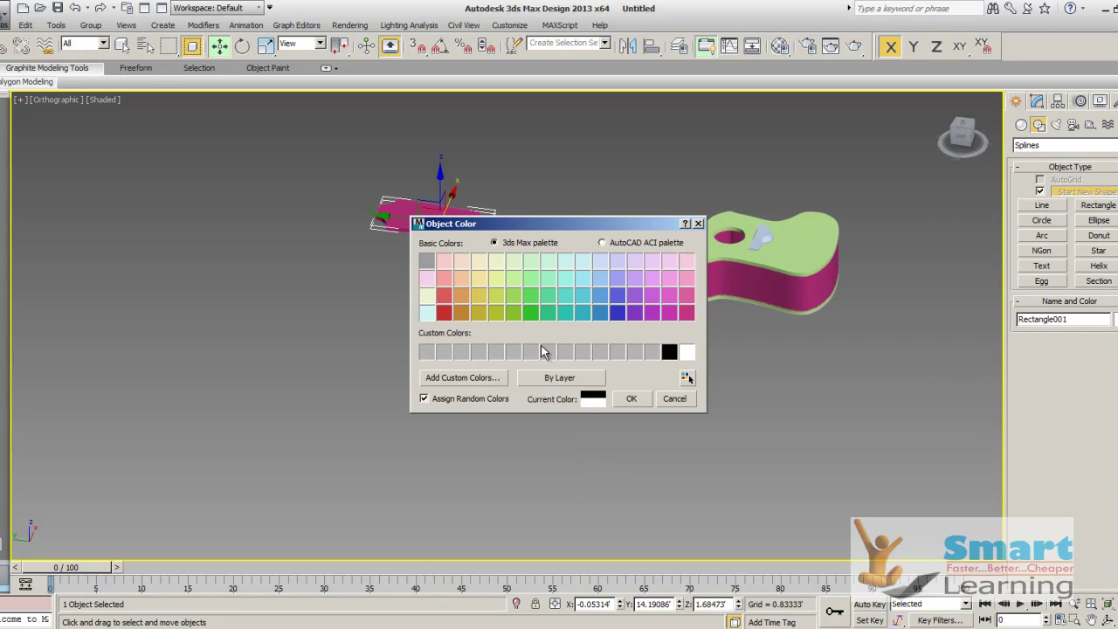
pyautogui.click(444, 297)
pyautogui.click(426, 279)
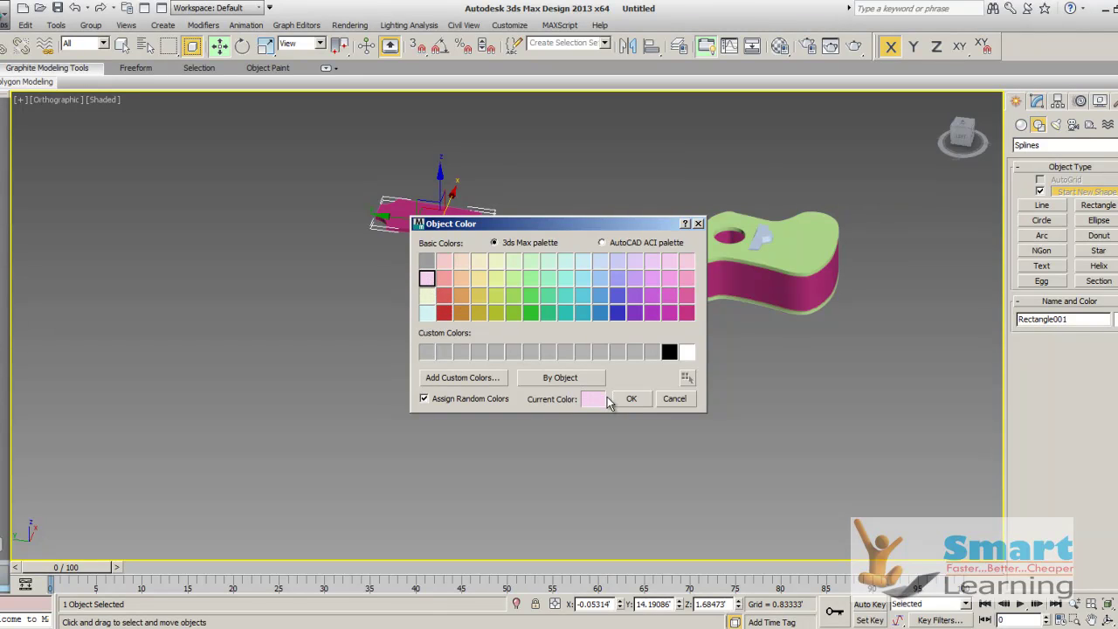
pyautogui.click(631, 398)
pyautogui.click(631, 400)
pyautogui.moveTo(535, 292); pyautogui.dragTo(499, 313, button='middle')
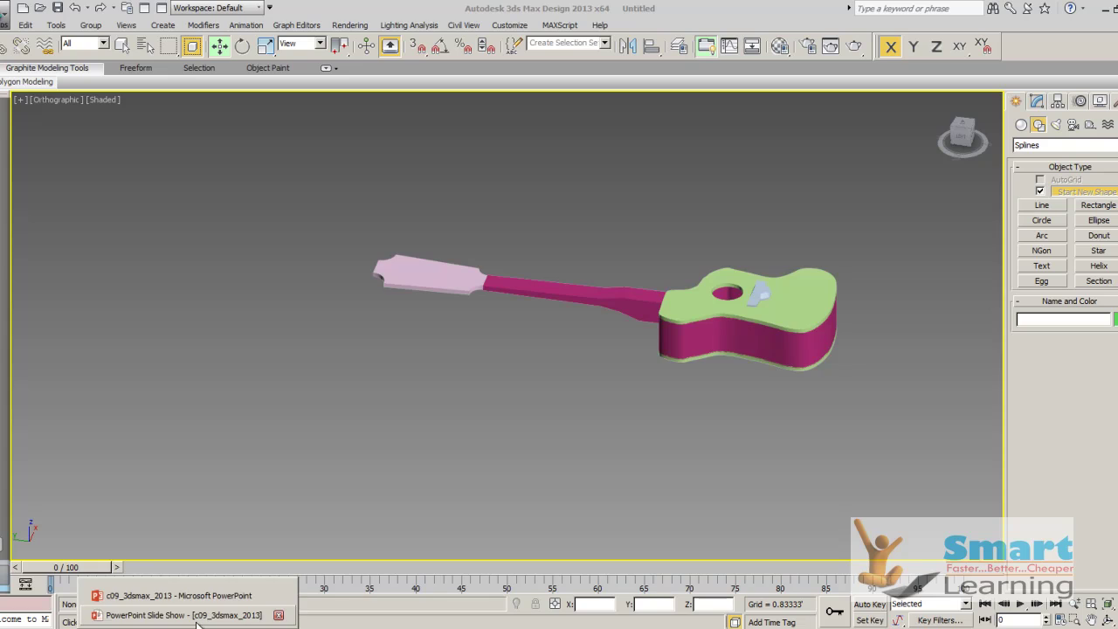
# - Switch to the PowerPoint slide show and review Figures 86 through 90 on the head alignment and guitar key modeling
pyautogui.click(219, 613)
pyautogui.click(573, 403)
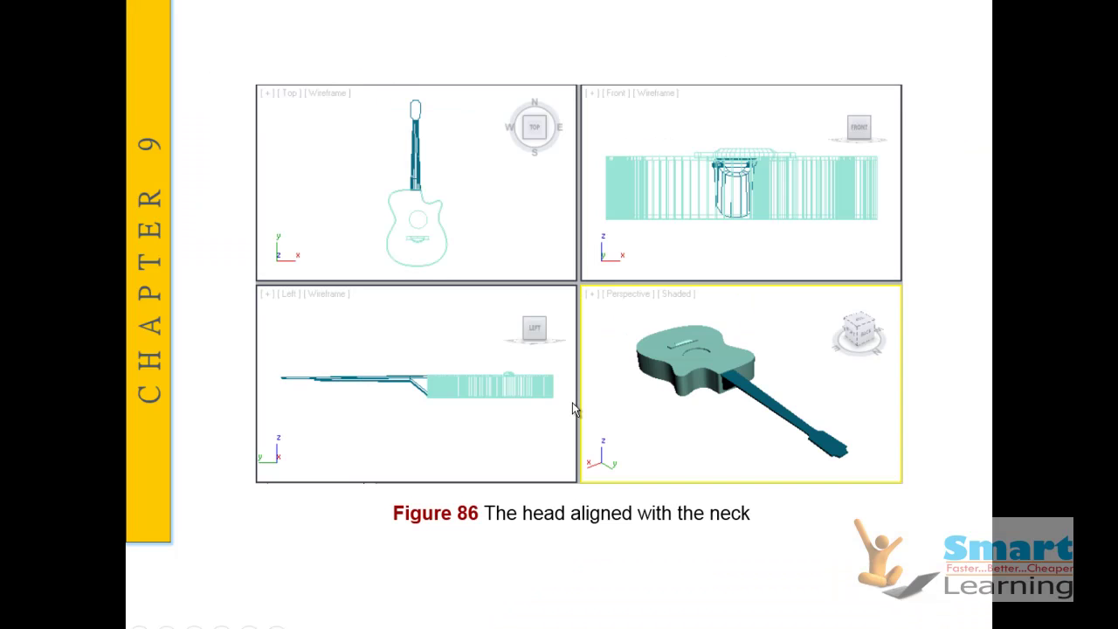
pyautogui.click(614, 463)
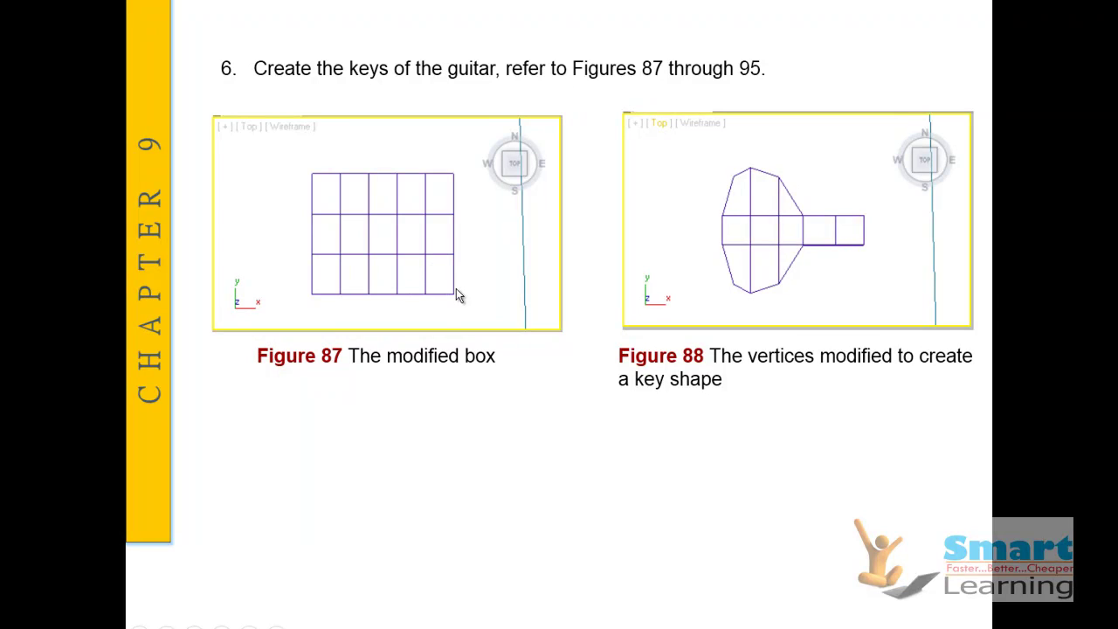
pyautogui.press('super')
pyautogui.press('super')
pyautogui.click(456, 350)
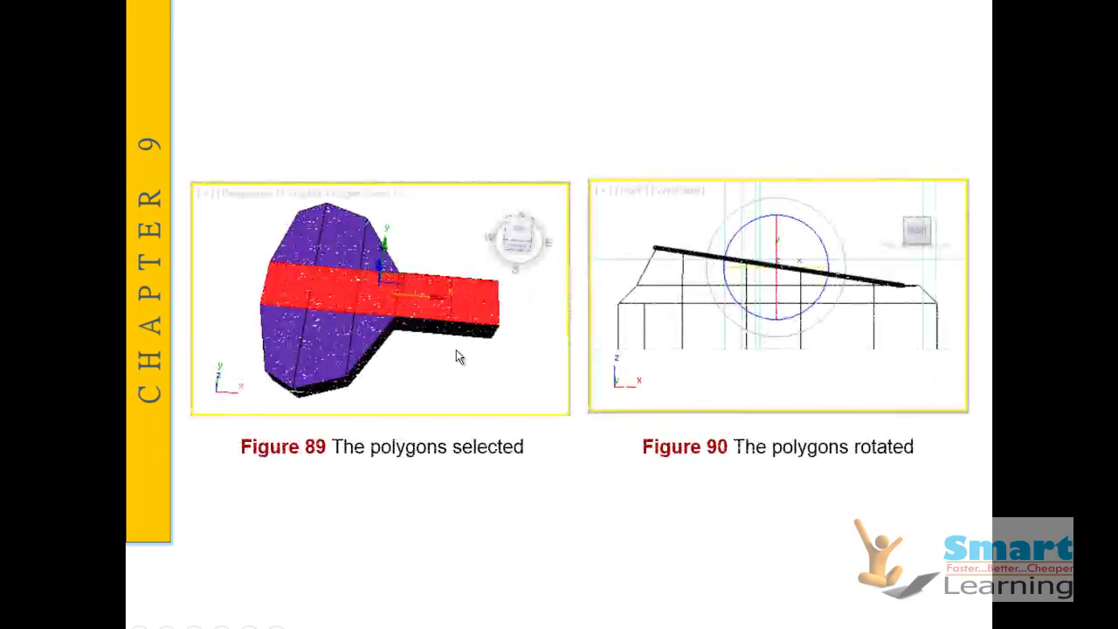
pyautogui.click(539, 327)
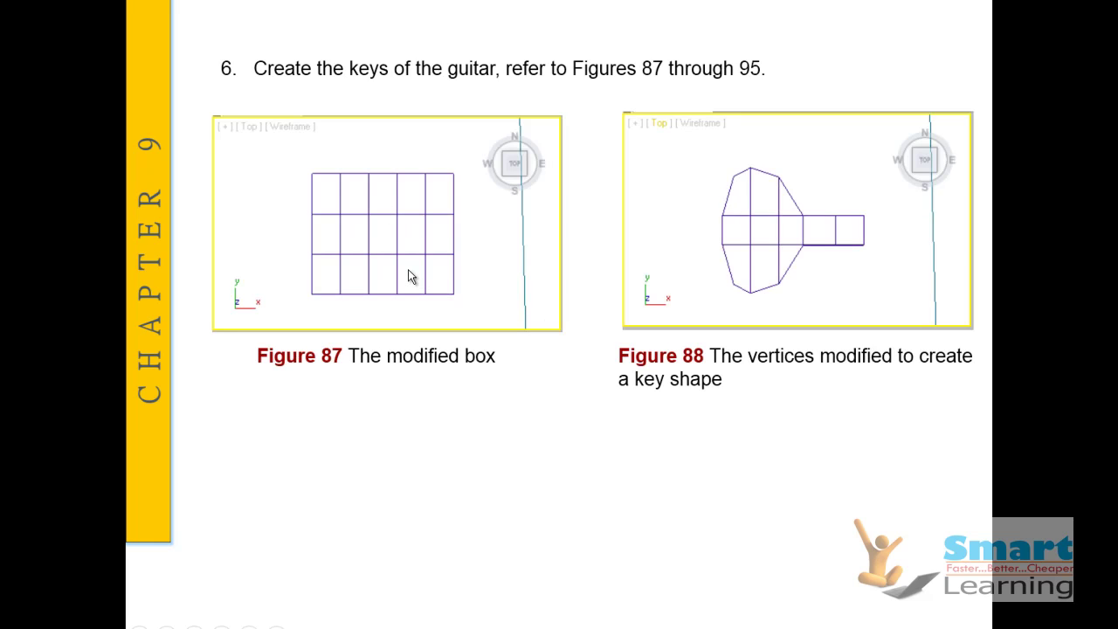
# - Switch back to 3ds Max and create a box about 1.02' long, 1.75' wide and 0.22' high beside the head in the Top view
pyautogui.press('super+d')
pyautogui.click(262, 625)
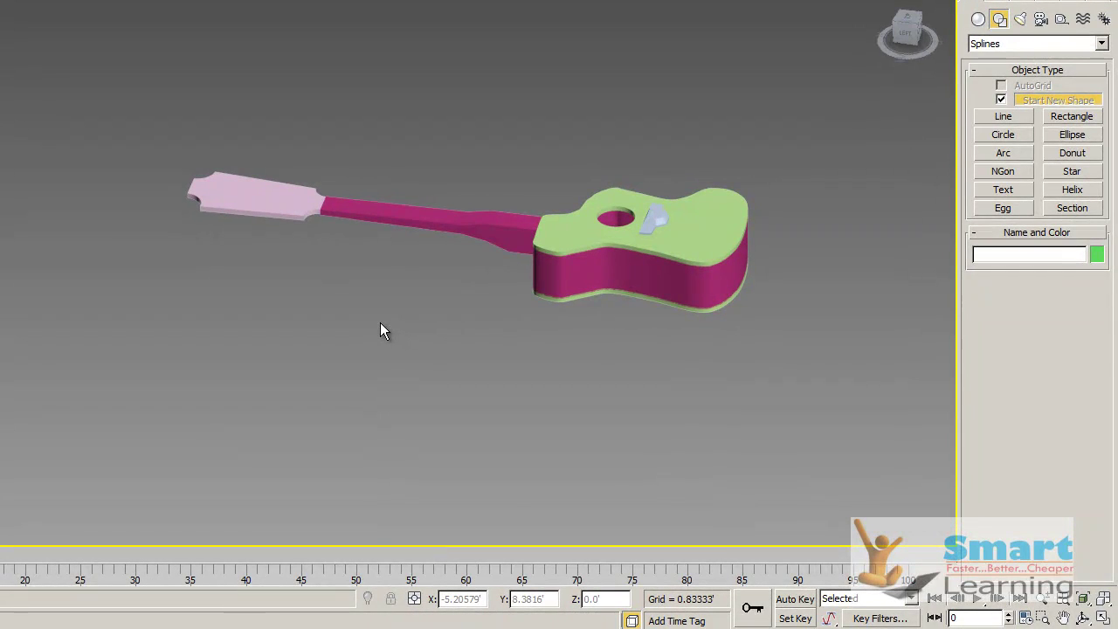
pyautogui.press('t')
pyautogui.moveTo(200, 379); pyautogui.dragTo(231, 487, button='middle')
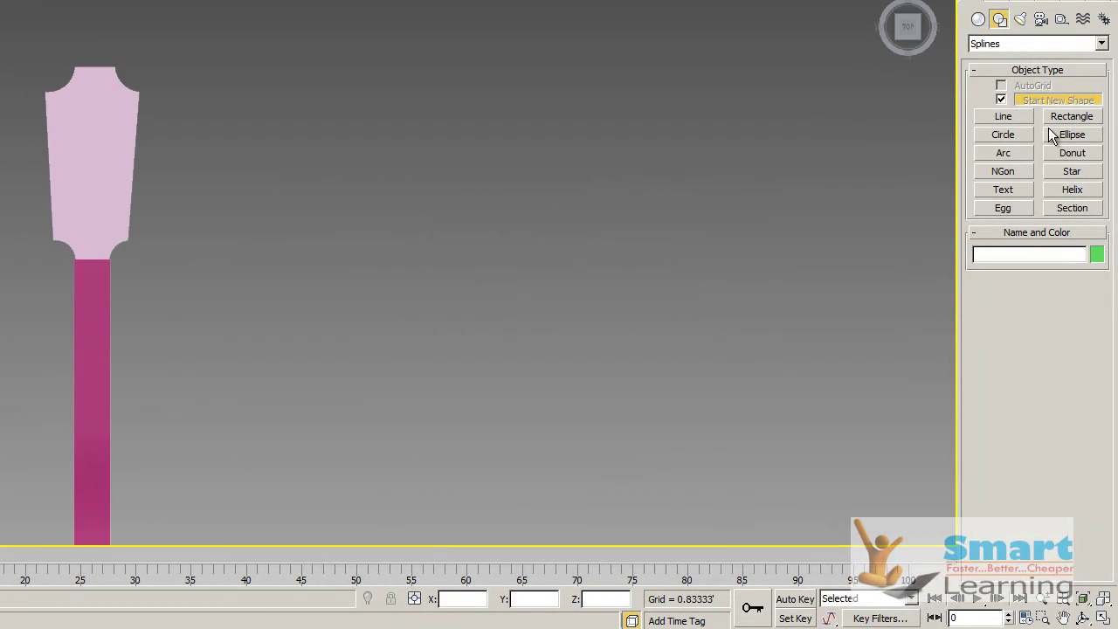
pyautogui.click(978, 18)
pyautogui.click(1009, 104)
pyautogui.moveTo(336, 203); pyautogui.dragTo(399, 239)
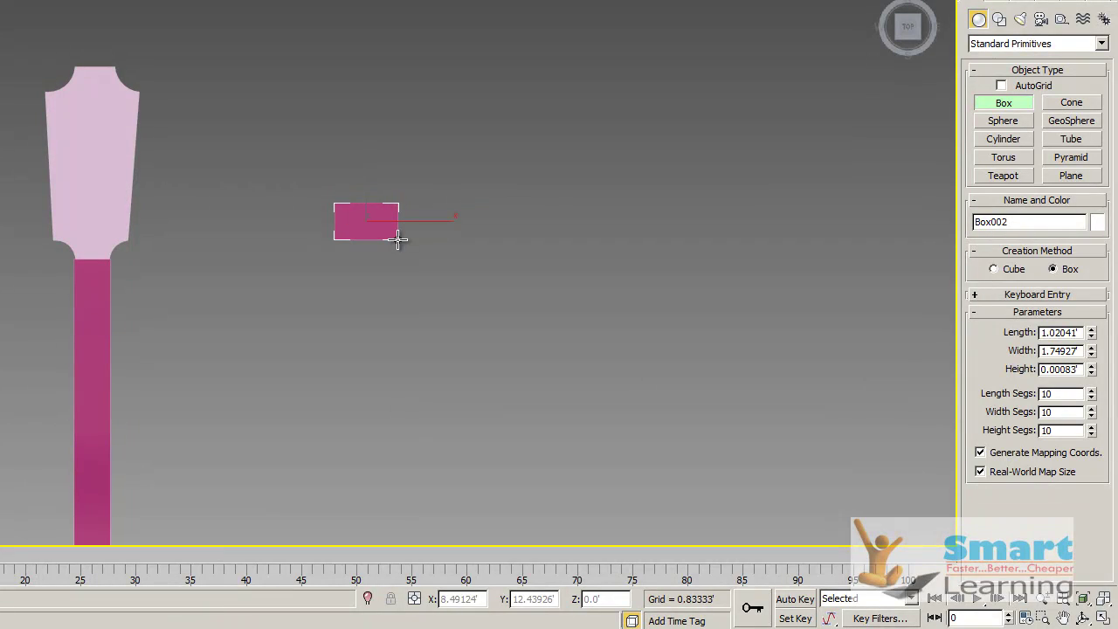
pyautogui.click(410, 231)
pyautogui.rightClick(463, 205)
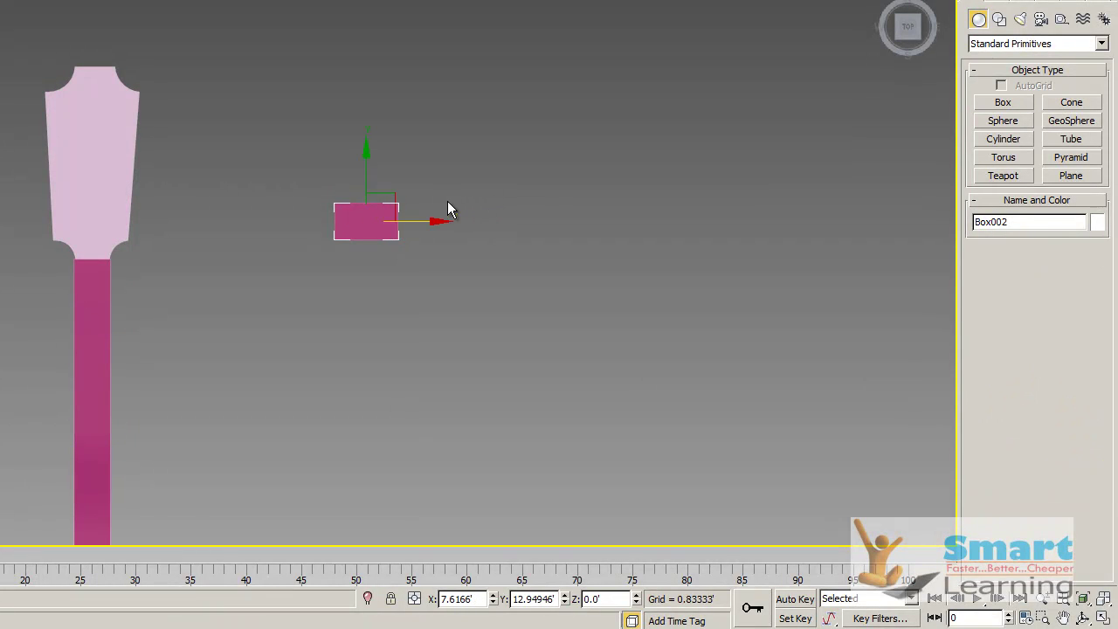
# - Show the viewport in wireframe and set the box's length segments to 3 and width segments to 5
pyautogui.press('F3')
pyautogui.scroll(8, 375, 224)
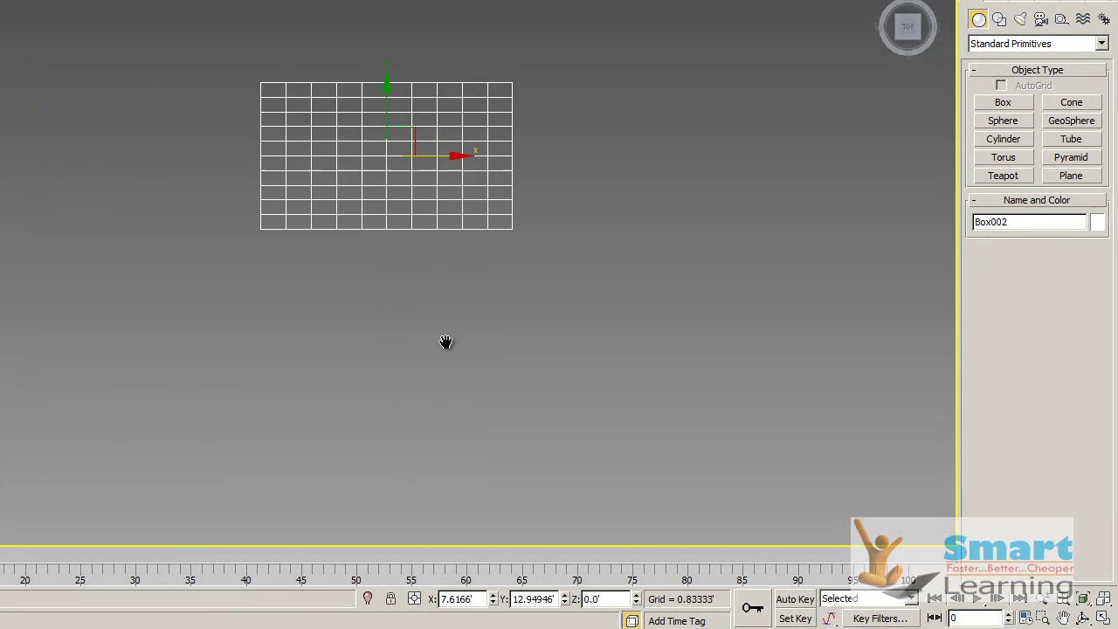
pyautogui.moveTo(445, 313); pyautogui.dragTo(450, 396, button='middle')
pyautogui.click(999, 19)
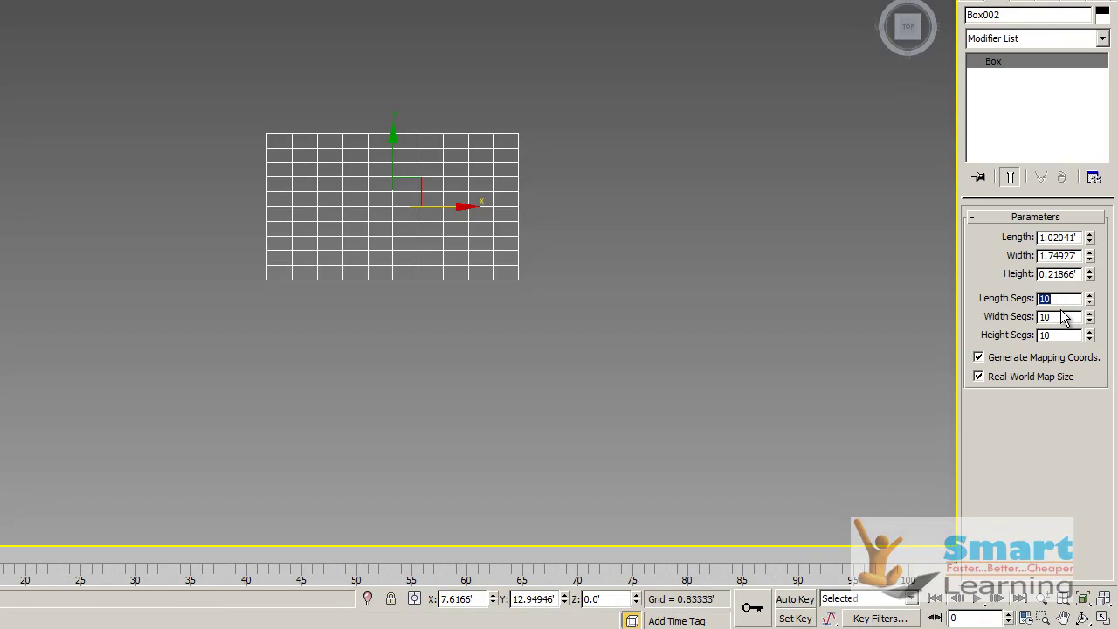
pyautogui.click(1060, 317)
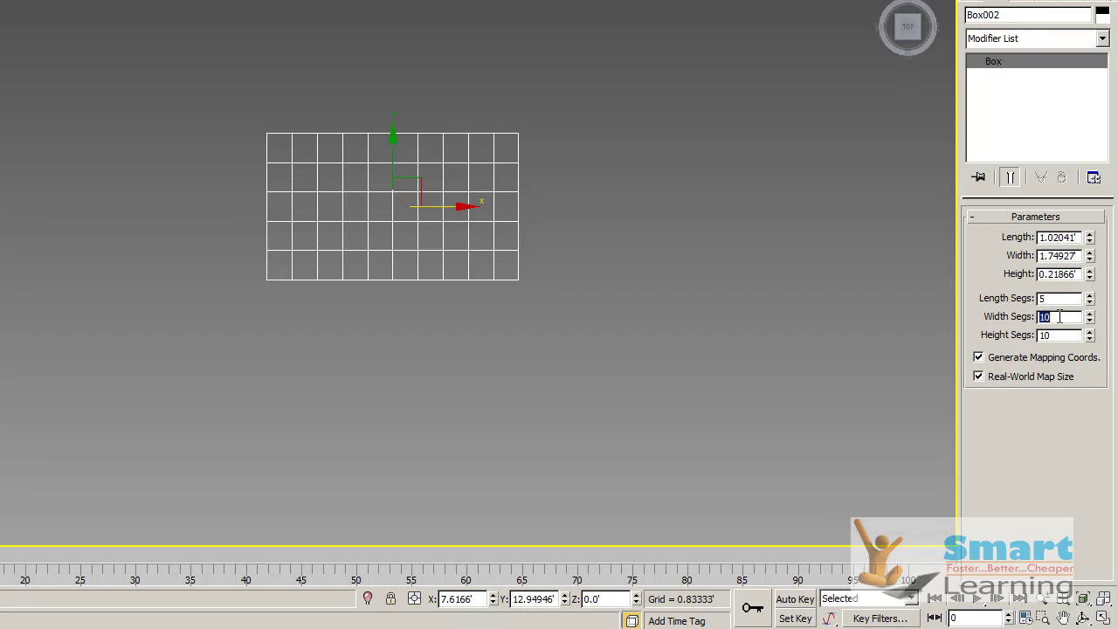
pyautogui.click(1053, 299)
pyautogui.moveTo(515, 242); pyautogui.dragTo(518, 257, button='middle')
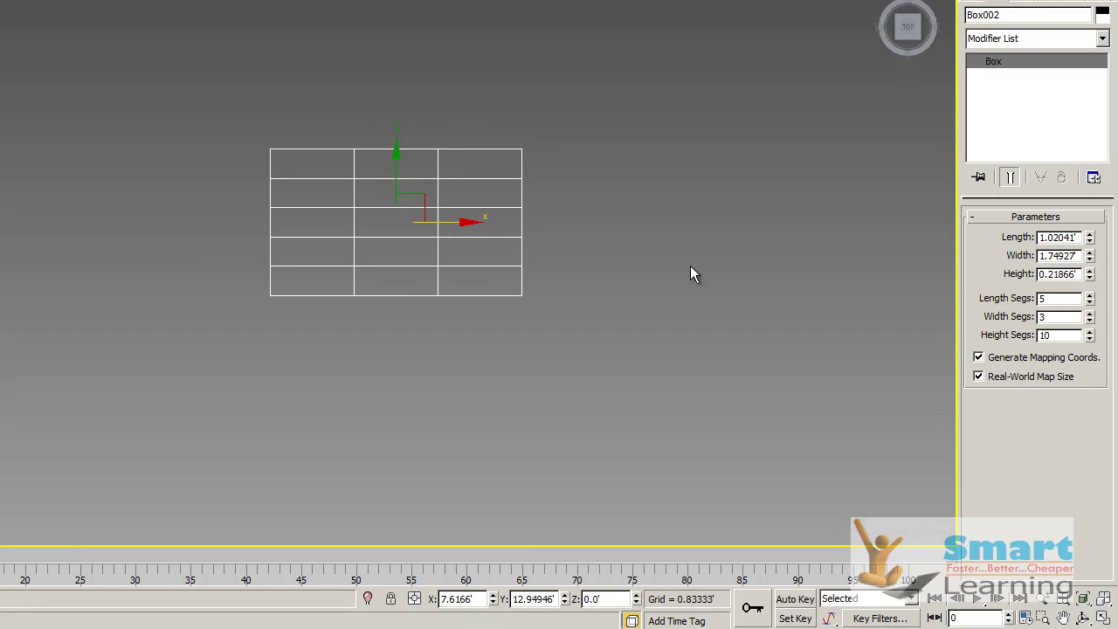
pyautogui.click(1052, 317)
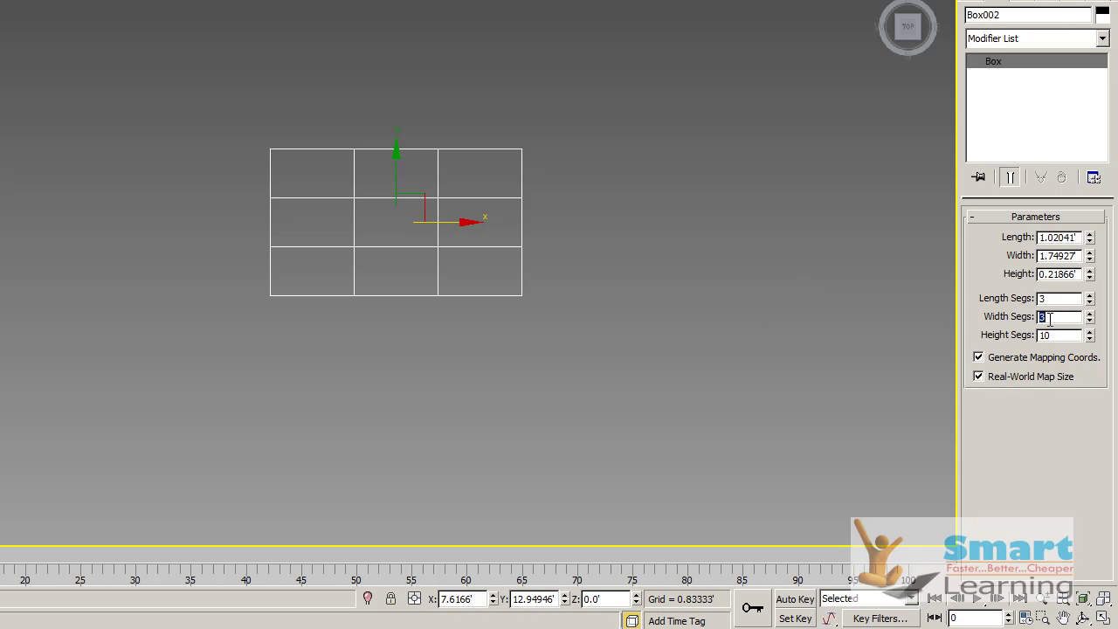
pyautogui.write('5')
pyautogui.press('Return')
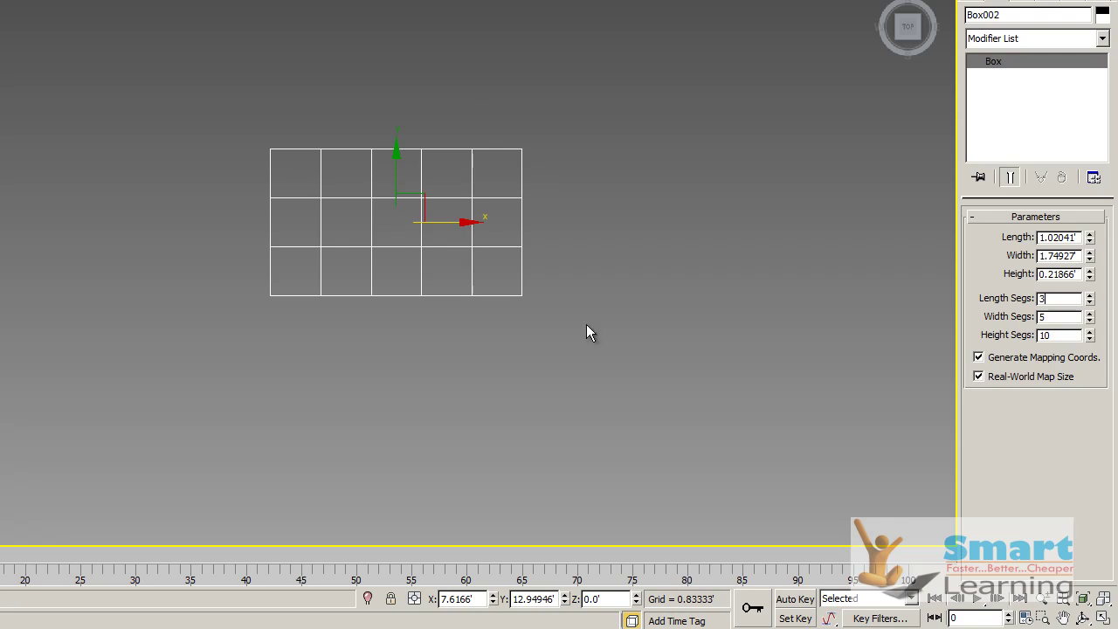
# - Set the box's height segments to 2
pyautogui.moveTo(604, 323); pyautogui.dragTo(597, 312, button='middle')
pyautogui.keyDown('alt'); pyautogui.moveTo(535, 255); pyautogui.dragTo(446, 113, button='middle'); pyautogui.keyUp('alt')
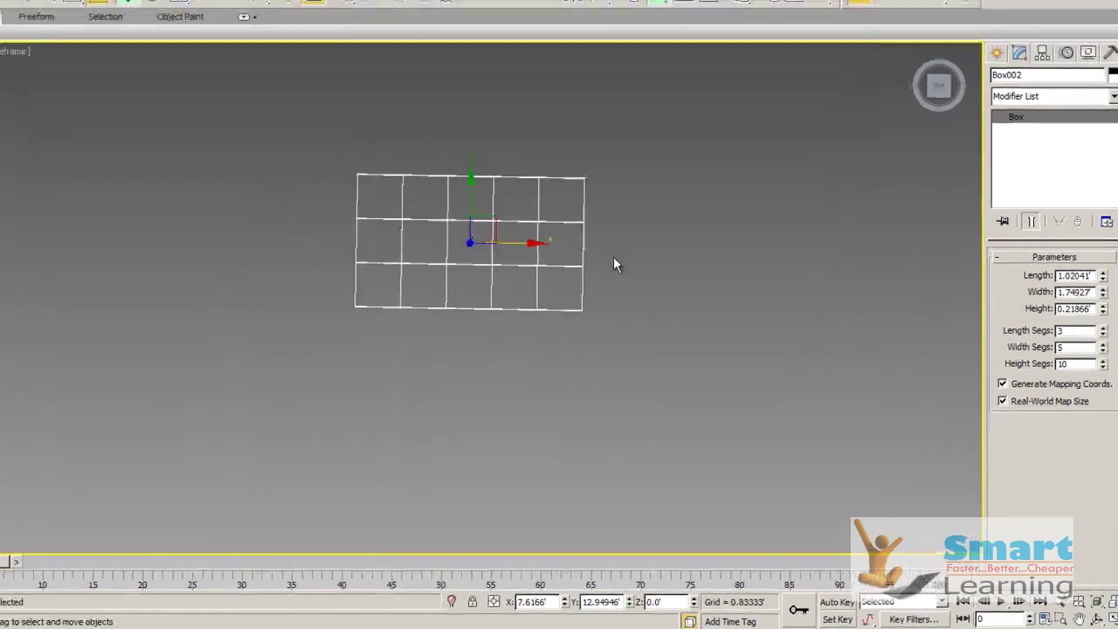
pyautogui.scroll(4, 583, 206)
pyautogui.click(1095, 385)
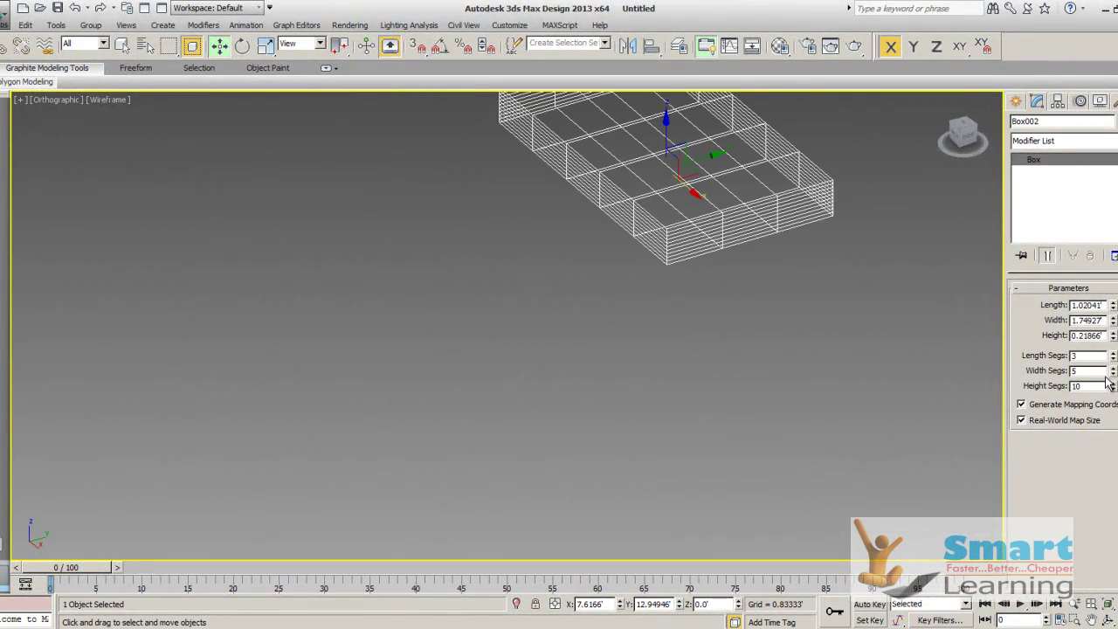
pyautogui.press('Return')
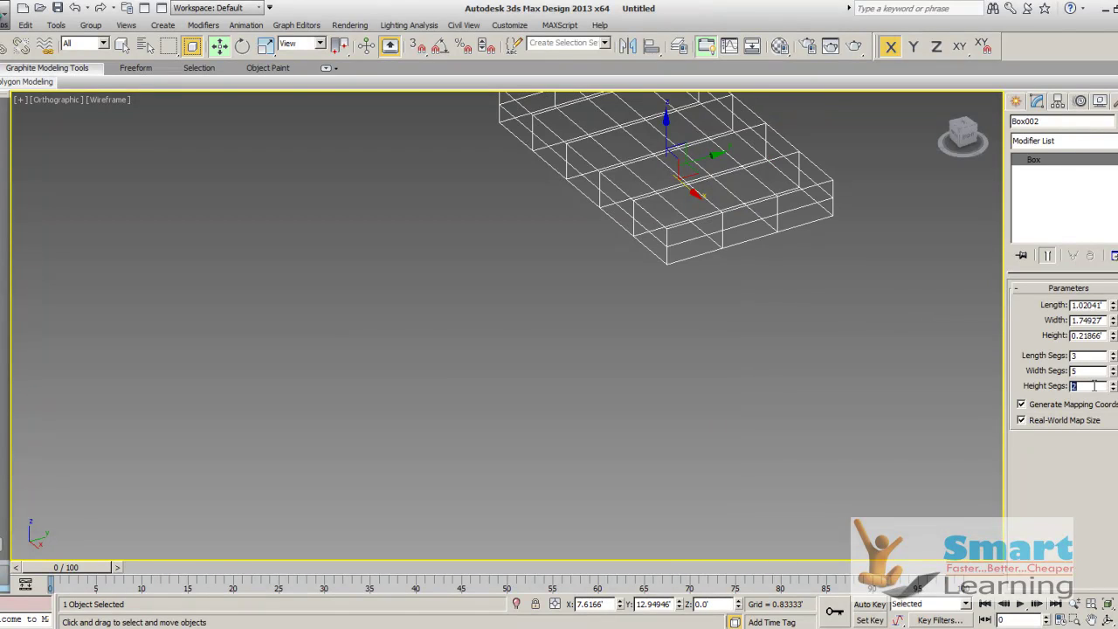
pyautogui.write('1')
pyautogui.press('Return')
pyautogui.scroll(2, 748, 424)
pyautogui.moveTo(757, 356); pyautogui.dragTo(712, 464, button='middle')
pyautogui.scroll(-4, 559, 432)
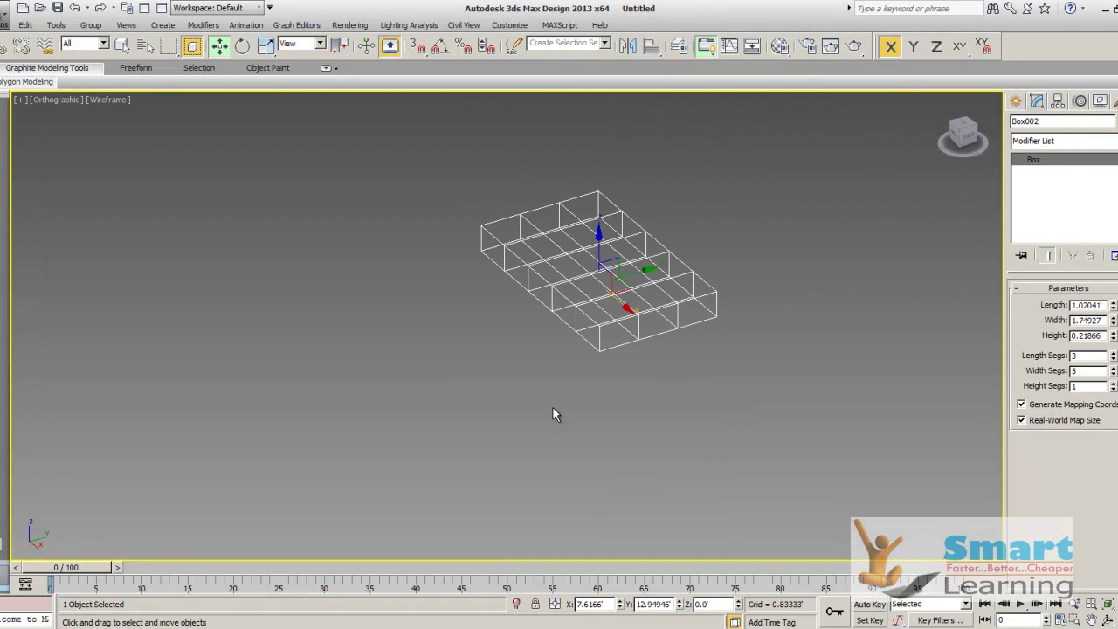
pyautogui.moveTo(558, 404); pyautogui.dragTo(541, 417, button='middle')
pyautogui.click(1113, 384)
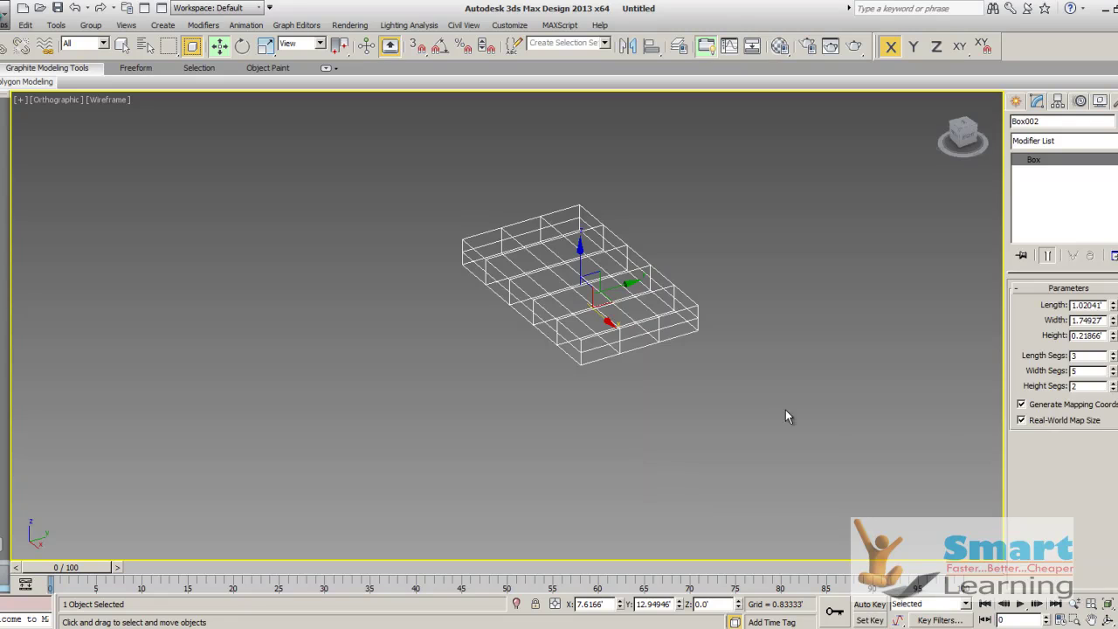
# - Deselect the box and inspect it from an angle in shaded display
pyautogui.click(400, 287)
pyautogui.moveTo(470, 290); pyautogui.dragTo(414, 325, button='middle')
pyautogui.scroll(3, 510, 320)
pyautogui.moveTo(510, 321); pyautogui.dragTo(496, 313, button='middle')
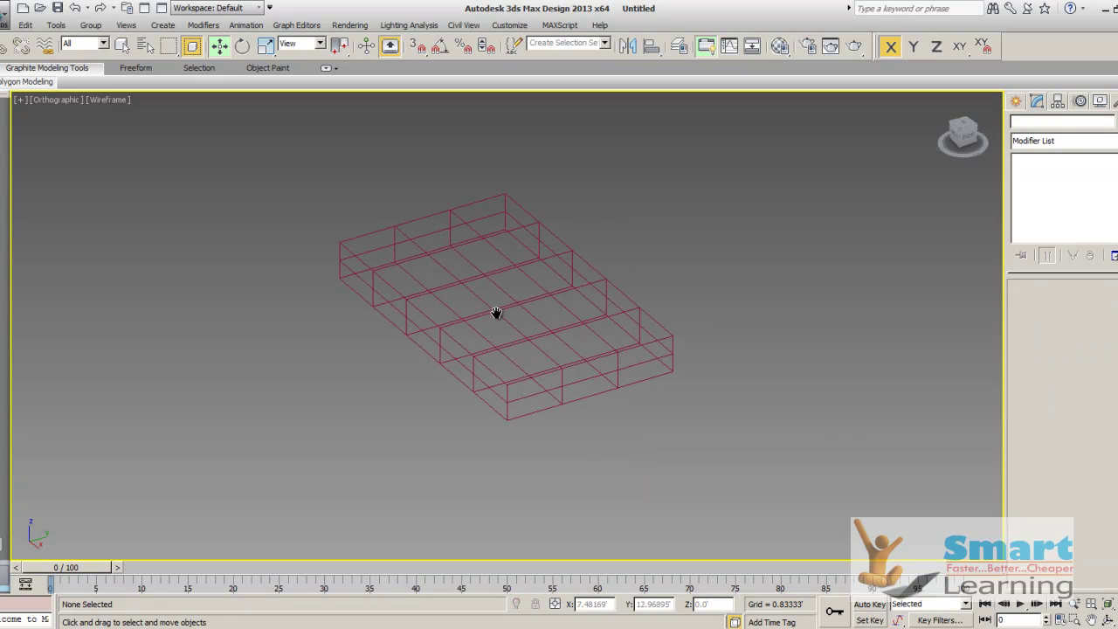
pyautogui.press('F3')
pyautogui.moveTo(572, 355); pyautogui.dragTo(629, 372, button='middle')
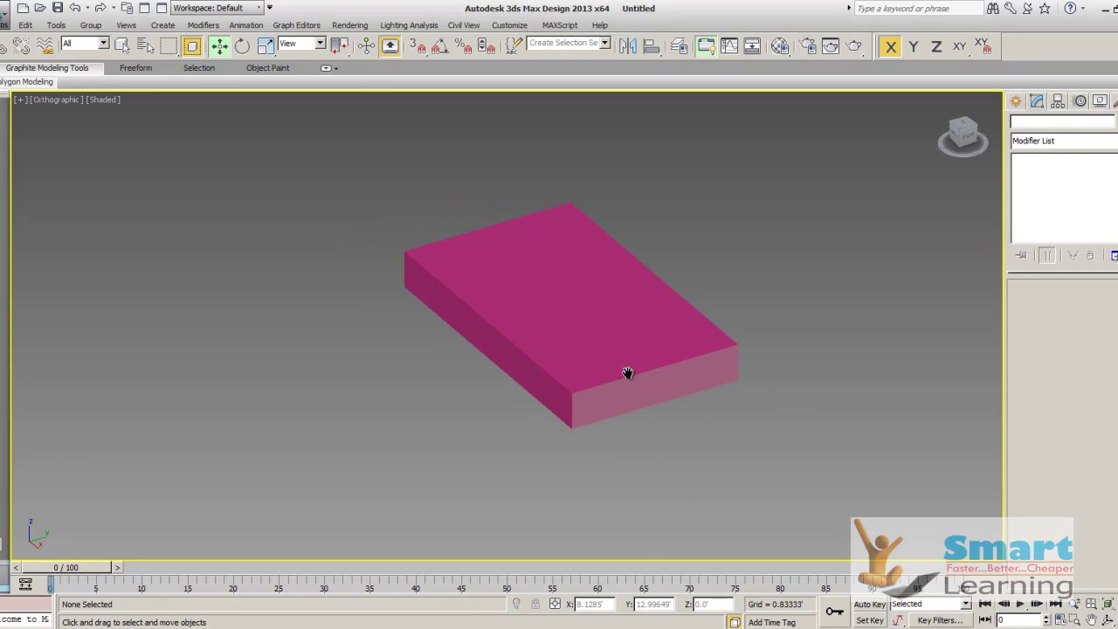
pyautogui.scroll(2, 629, 372)
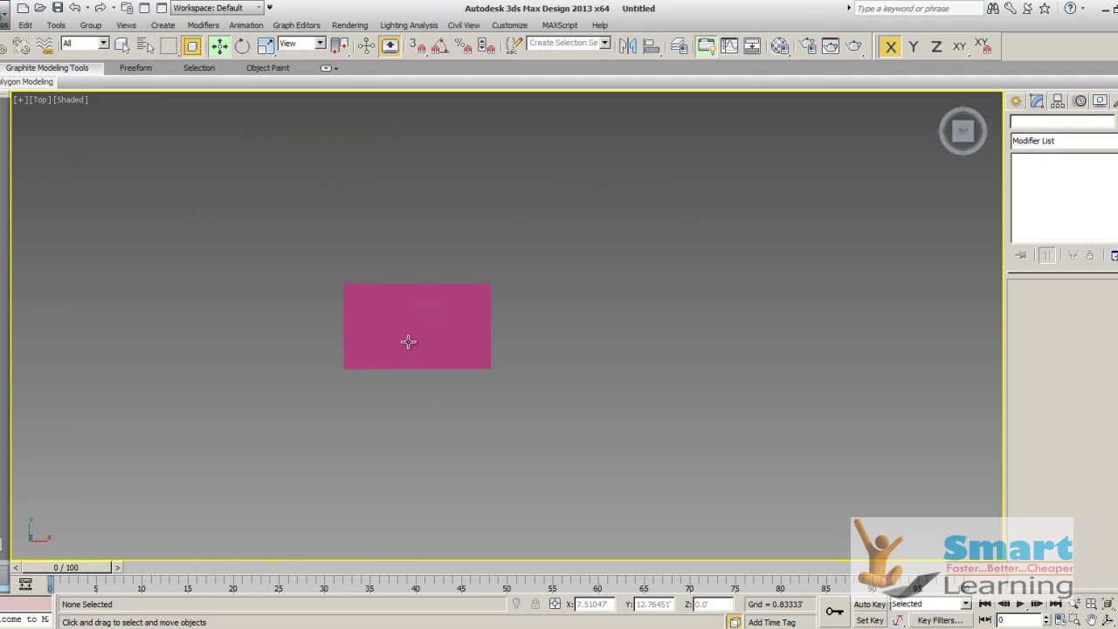
# - Convert the box to an editable poly, show it in wireframe from the Top view and activate vertex editing
pyautogui.click(407, 340)
pyautogui.rightClick(405, 340)
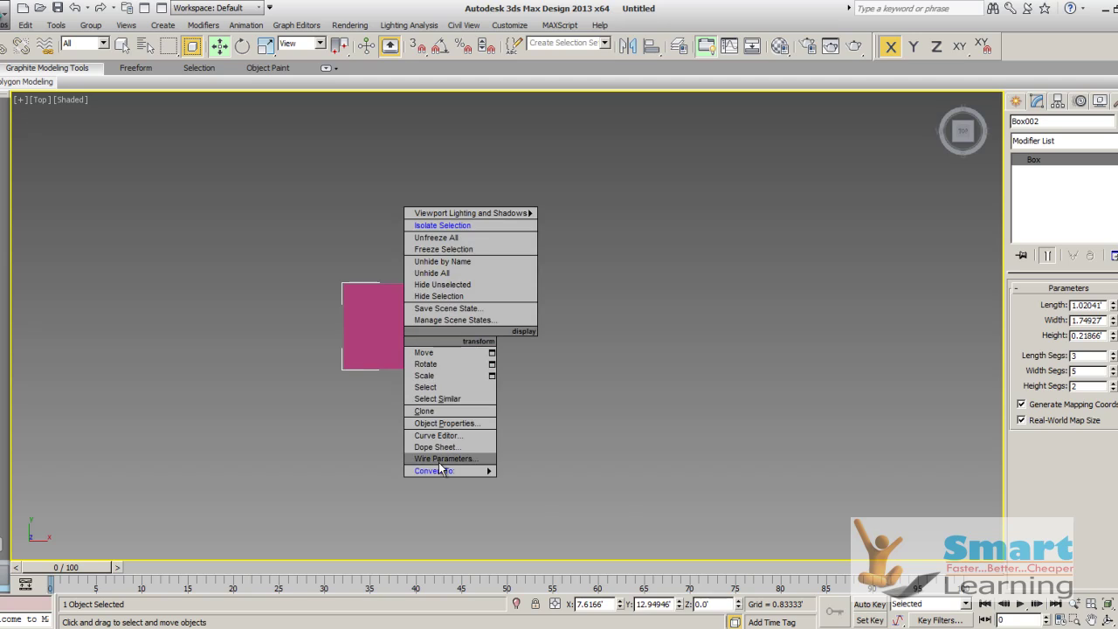
pyautogui.moveTo(441, 469)
pyautogui.click(541, 481)
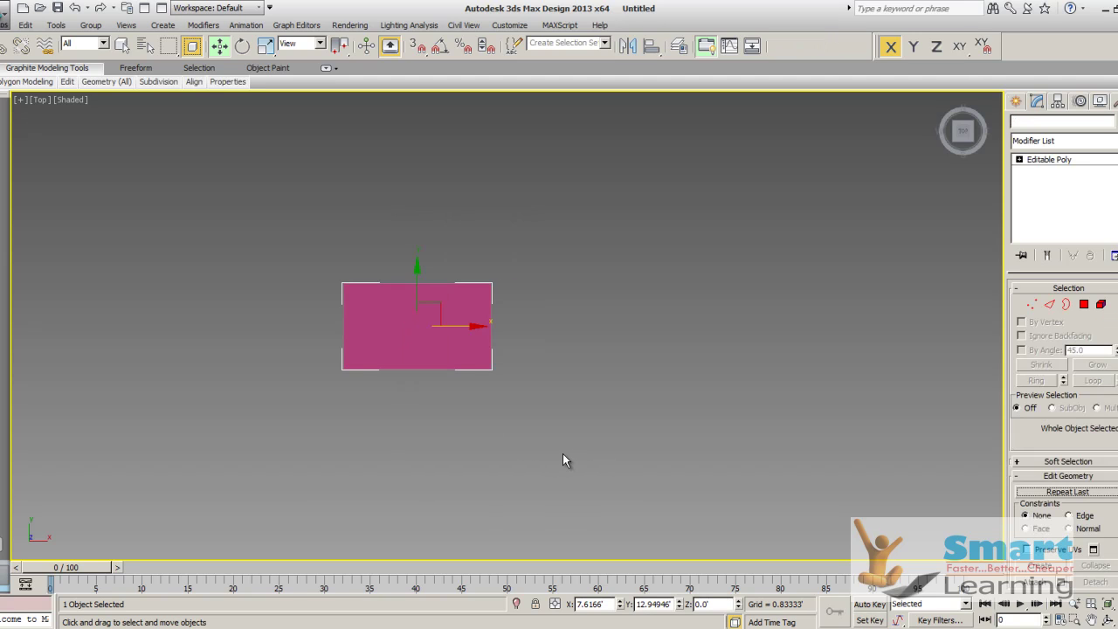
pyautogui.press('F3')
pyautogui.scroll(4, 427, 331)
pyautogui.moveTo(427, 332); pyautogui.dragTo(630, 393, button='middle')
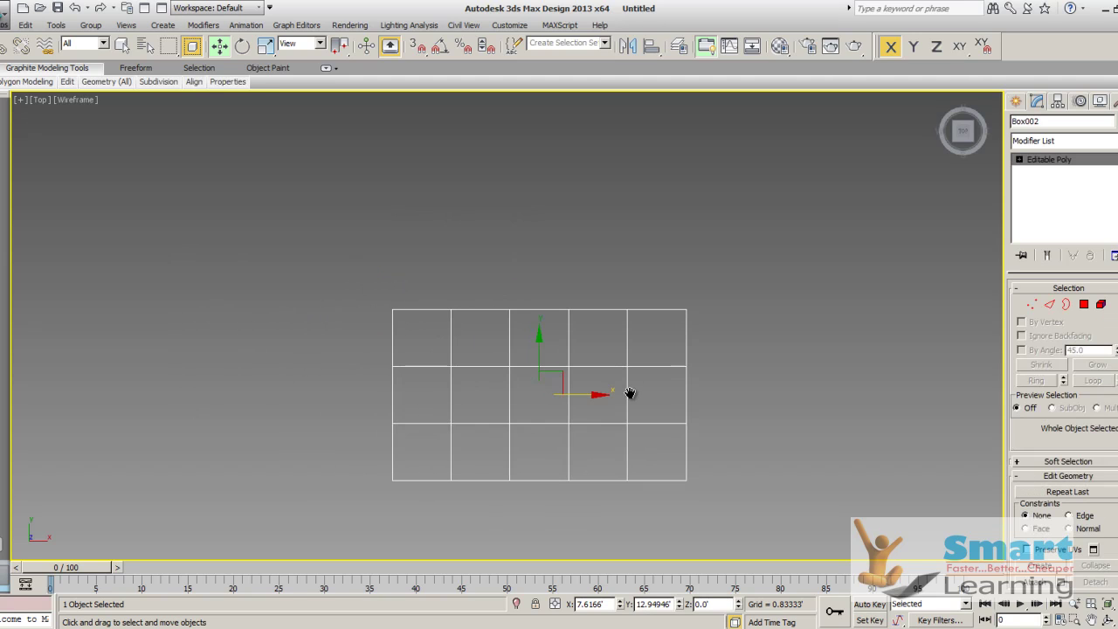
pyautogui.click(1018, 160)
pyautogui.press('1')
# - Try to move the upper and lower edge vertices of the two rightmost columns together along Y, and undo the move
pyautogui.moveTo(716, 283); pyautogui.dragTo(555, 321)
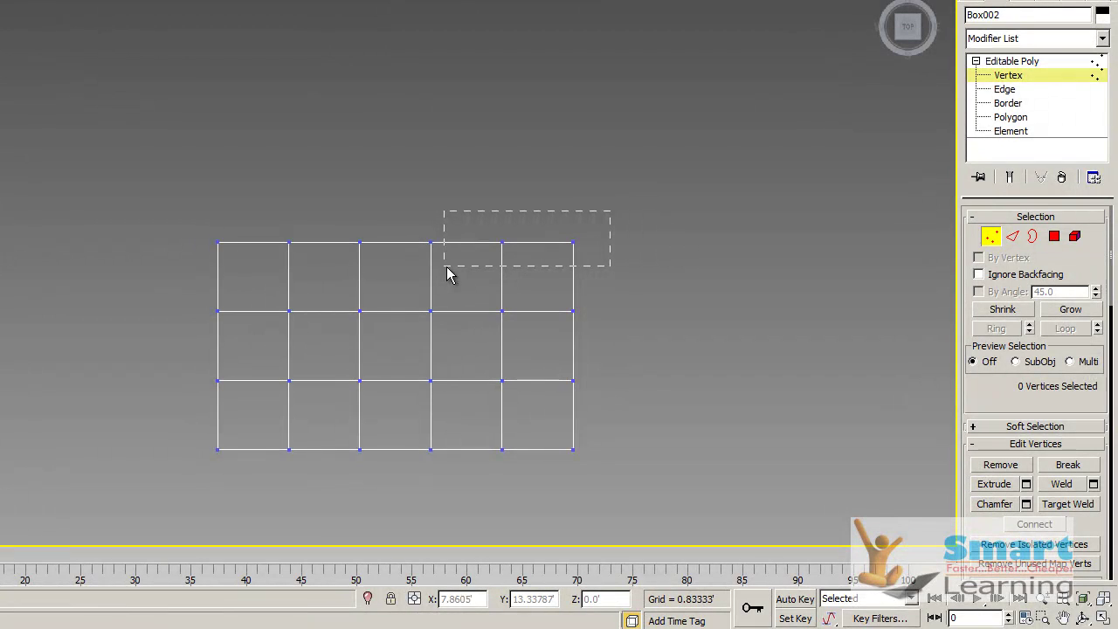
pyautogui.moveTo(449, 273); pyautogui.dragTo(450, 273)
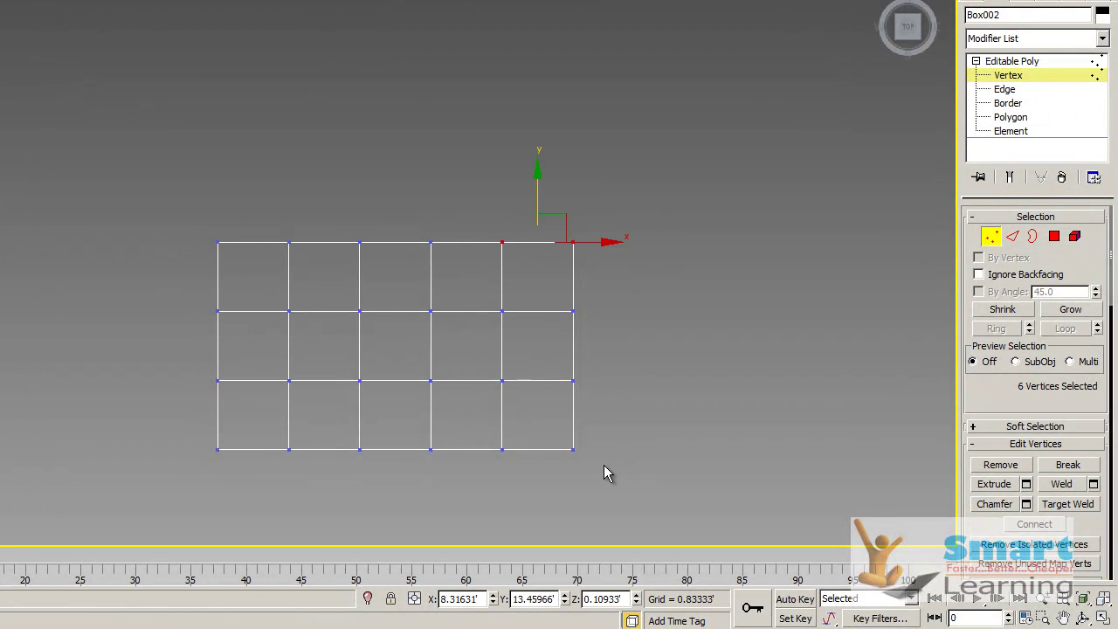
pyautogui.keyDown('ctrl'); pyautogui.moveTo(591, 464); pyautogui.dragTo(474, 425); pyautogui.keyUp('ctrl')
pyautogui.moveTo(536, 273)
pyautogui.mouseDown()
pyautogui.moveTo(535, 291)
pyautogui.moveTo(536, 280)
pyautogui.mouseUp()
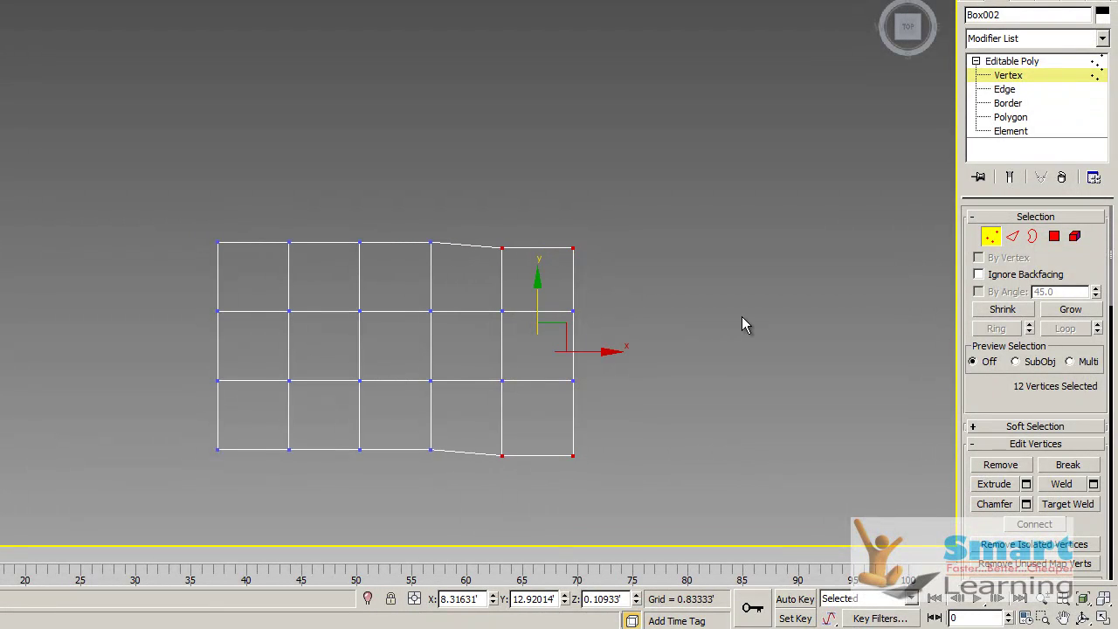
pyautogui.hotkey('ctrl', 'z')
# - Move the top-edge vertices of the three rightmost columns down about 0.34' onto the second row
pyautogui.click(650, 273)
pyautogui.moveTo(593, 229); pyautogui.dragTo(469, 264)
pyautogui.moveTo(534, 184); pyautogui.dragTo(550, 246)
pyautogui.click(451, 256)
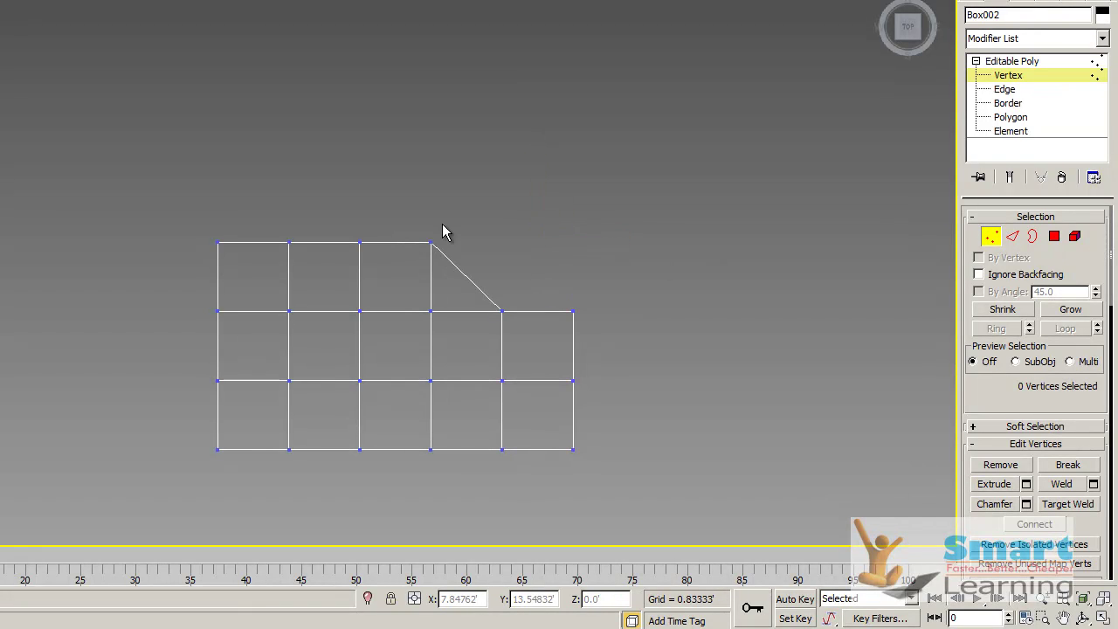
pyautogui.moveTo(426, 255); pyautogui.dragTo(442, 234)
pyautogui.moveTo(432, 184); pyautogui.dragTo(443, 253)
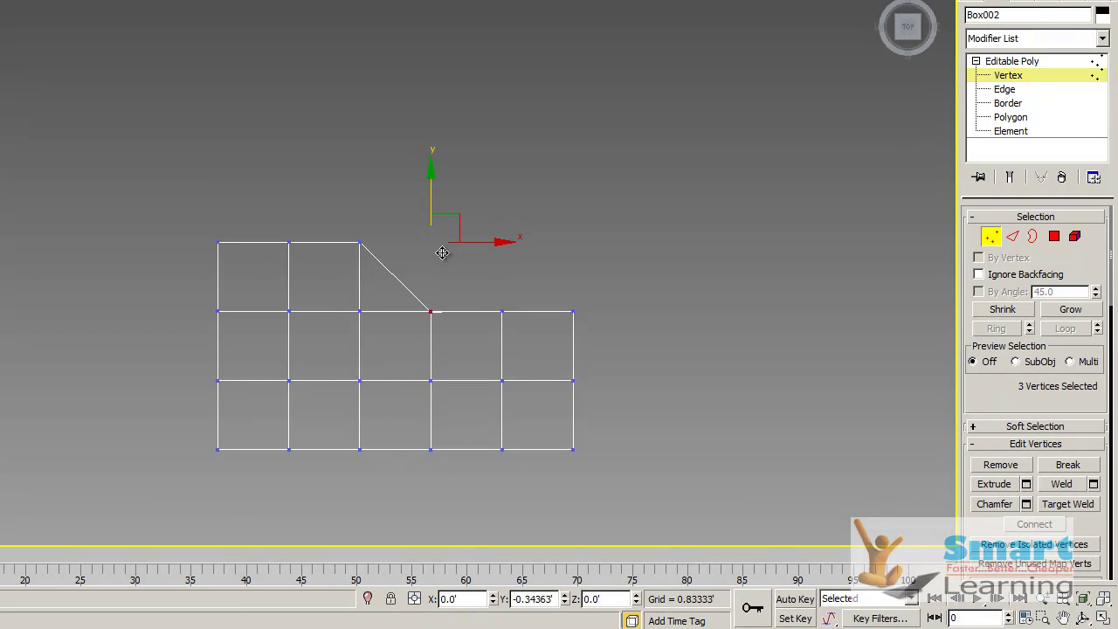
# - Move the bottom-edge vertices of the three rightmost columns up about 0.34' onto the third row
pyautogui.click(616, 457)
pyautogui.moveTo(590, 464); pyautogui.dragTo(425, 426)
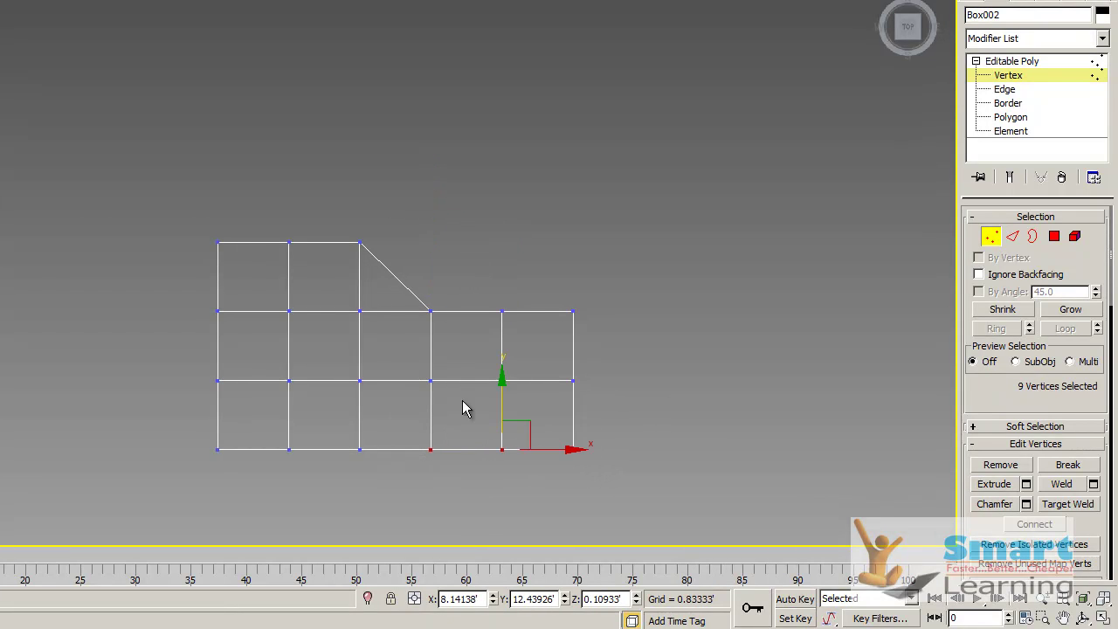
pyautogui.moveTo(501, 377); pyautogui.dragTo(507, 313)
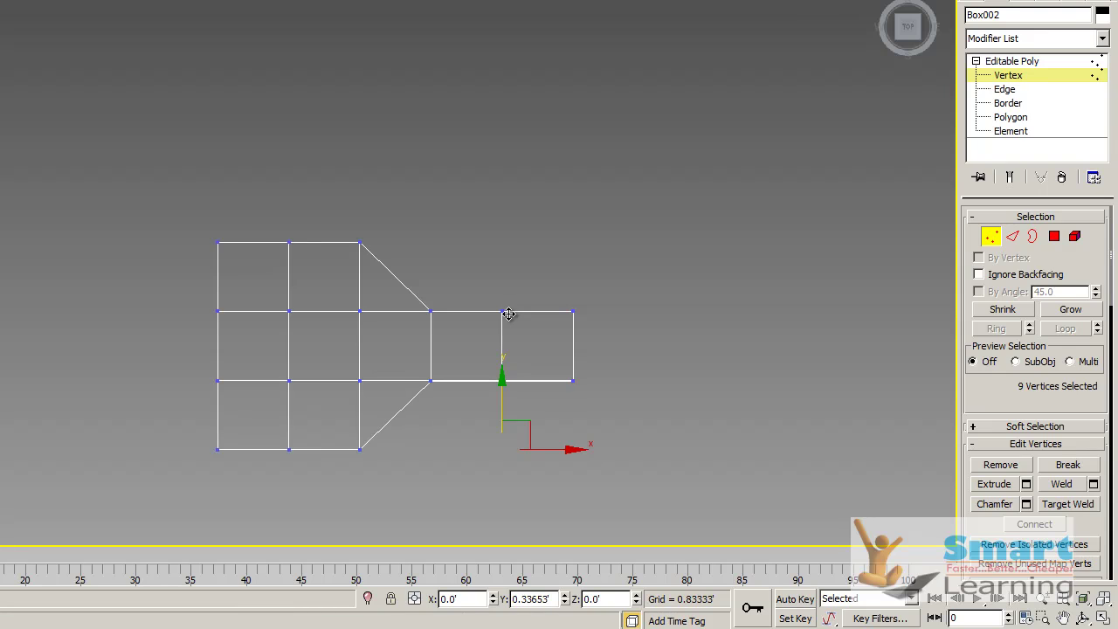
pyautogui.click(505, 312)
# - Round the key's wide end by moving its upper and lower left corner vertices inward, the upper one about 0.18' in X and -0.06' in Y
pyautogui.click(580, 264)
pyautogui.moveTo(200, 232); pyautogui.dragTo(225, 259)
pyautogui.keyDown('ctrl'); pyautogui.moveTo(234, 428); pyautogui.dragTo(196, 472); pyautogui.keyUp('ctrl')
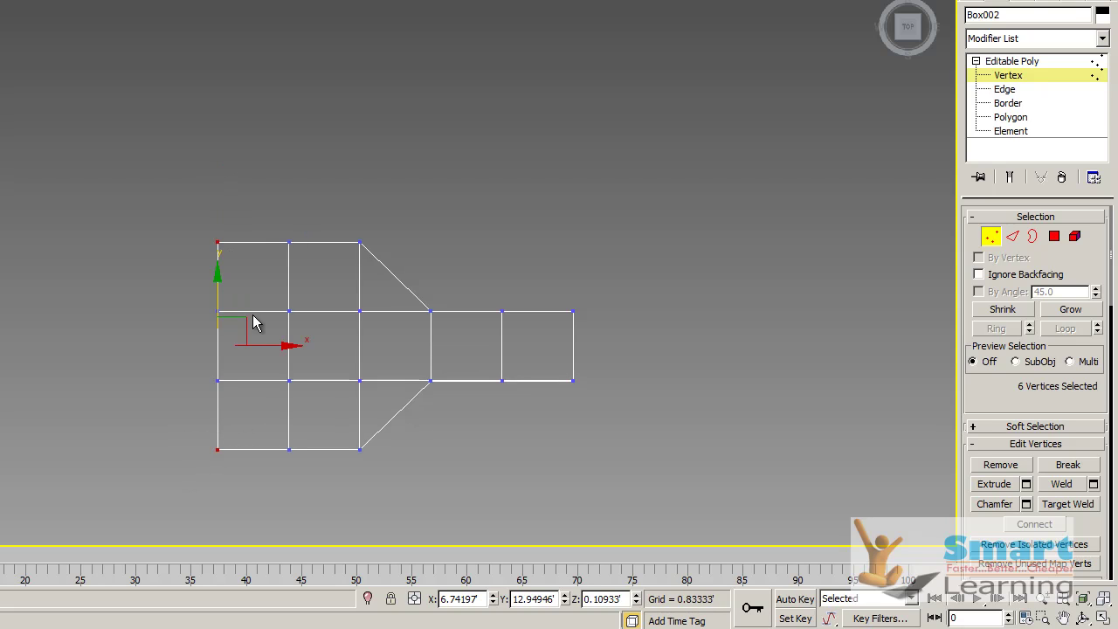
pyautogui.click(227, 228)
pyautogui.moveTo(228, 225); pyautogui.dragTo(280, 238)
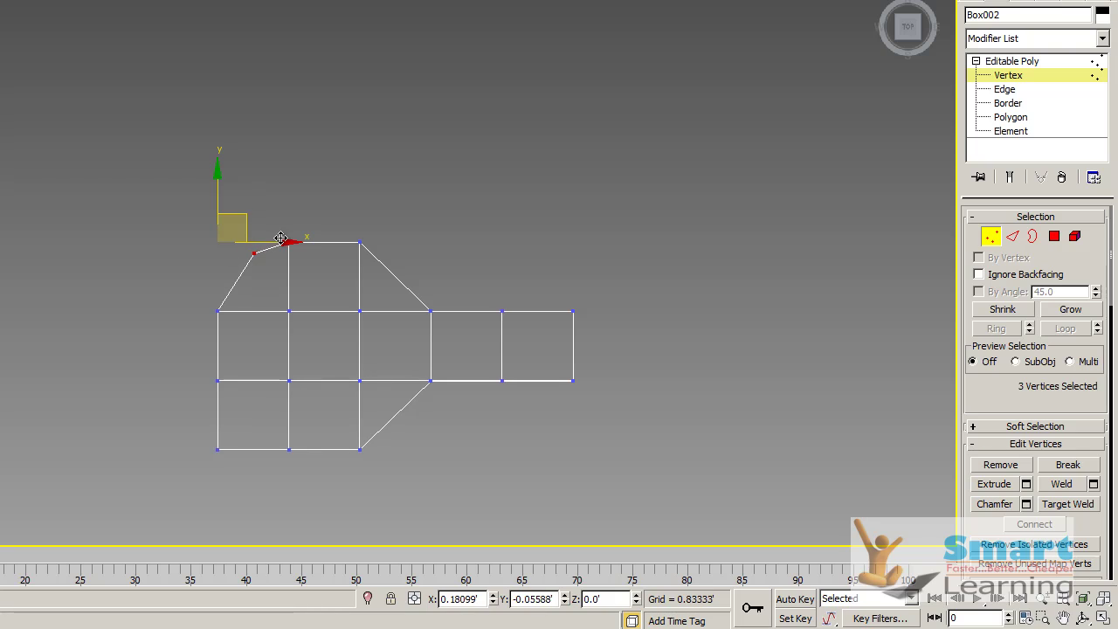
pyautogui.moveTo(222, 439); pyautogui.dragTo(209, 469)
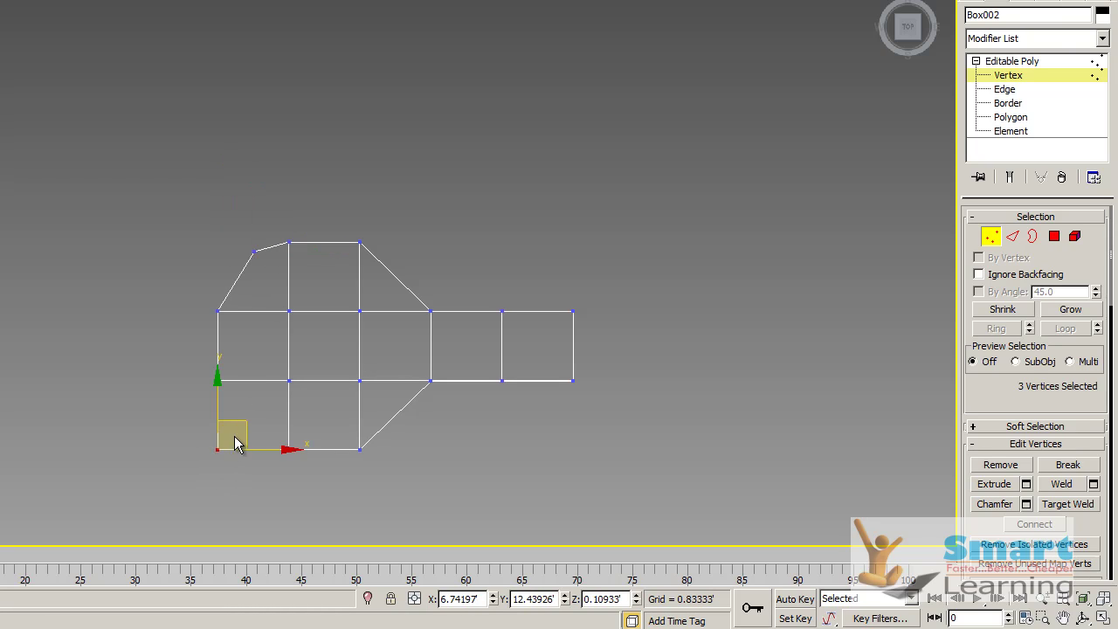
pyautogui.moveTo(236, 425); pyautogui.dragTo(267, 400)
pyautogui.click(441, 367)
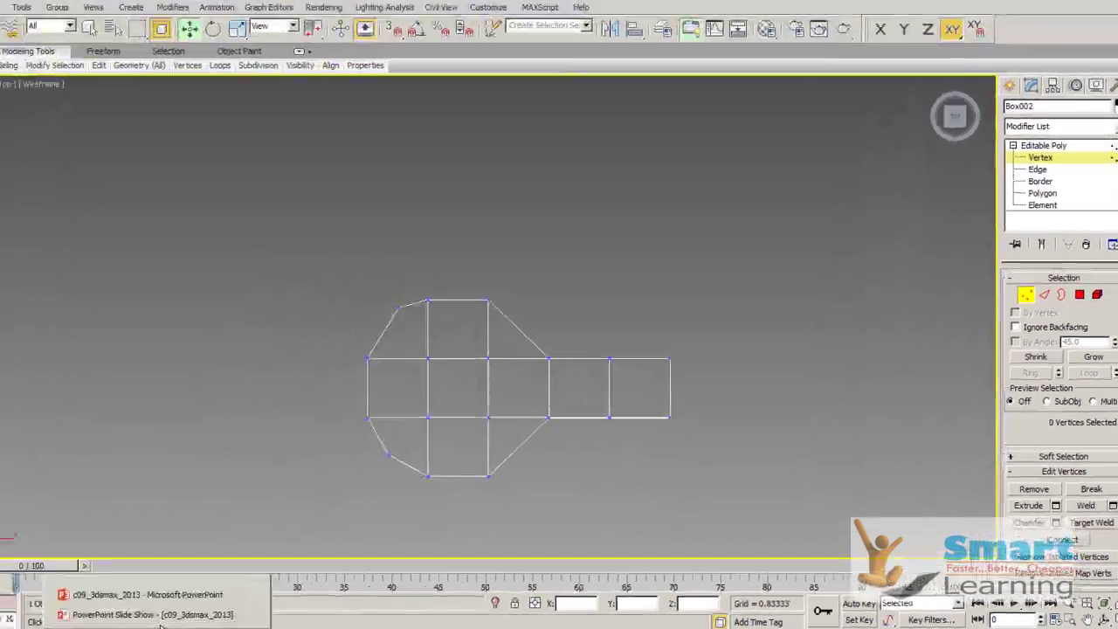
# - Switch to the PowerPoint slide show and compare the key shape with Figure 88
pyautogui.click(153, 614)
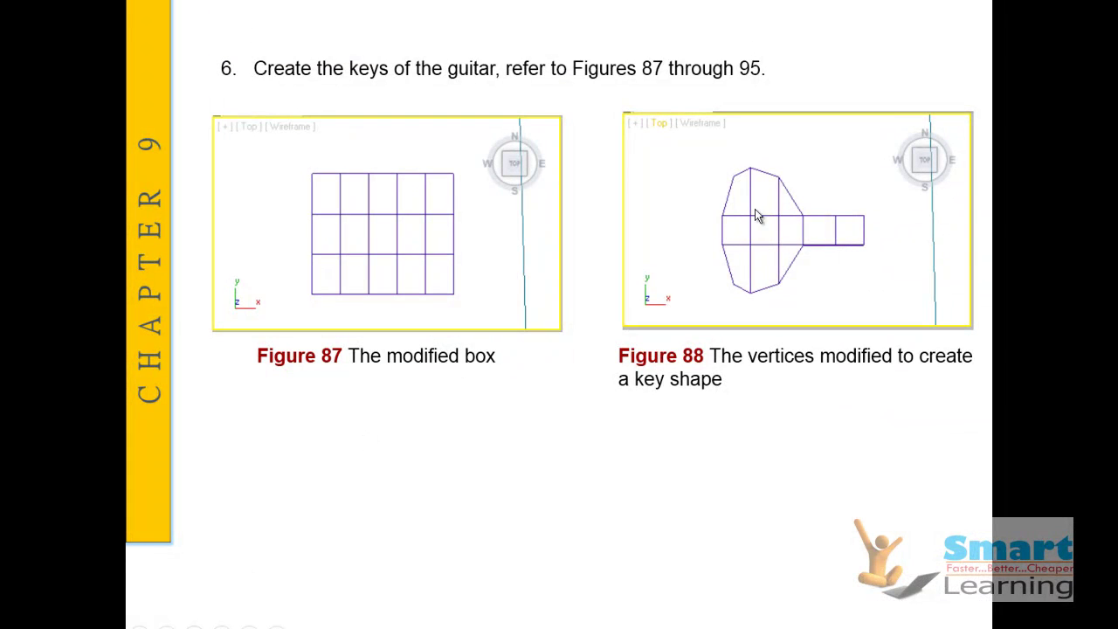
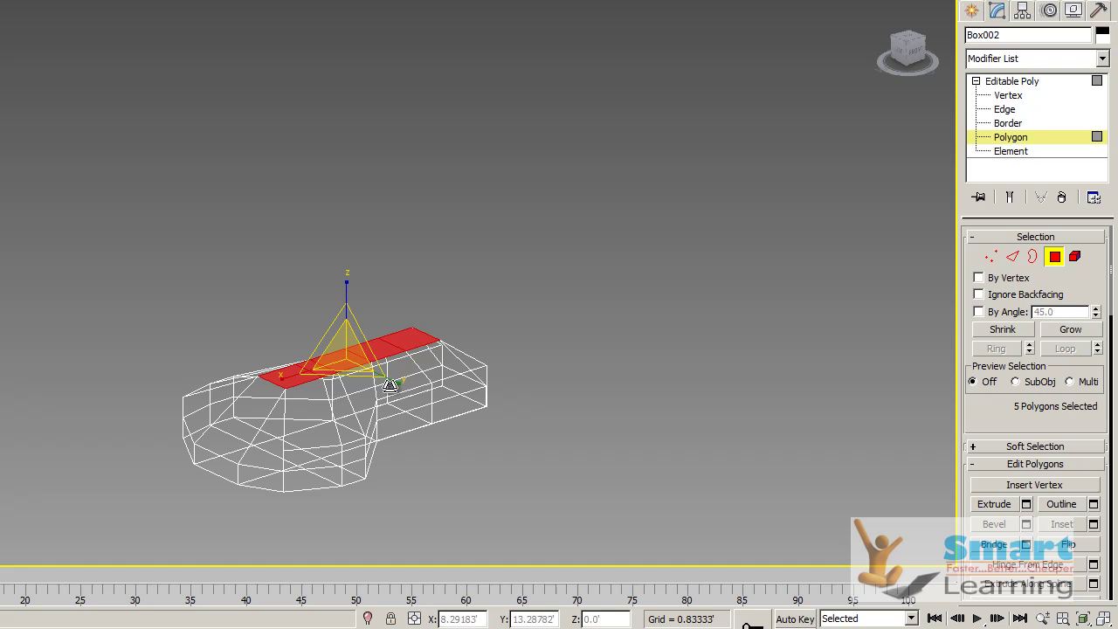
# - Try to scale the five polygons along the key's top middle strip to 37% in Y, check the shaded result and undo the scaling
pyautogui.moveTo(391, 381); pyautogui.dragTo(349, 359)
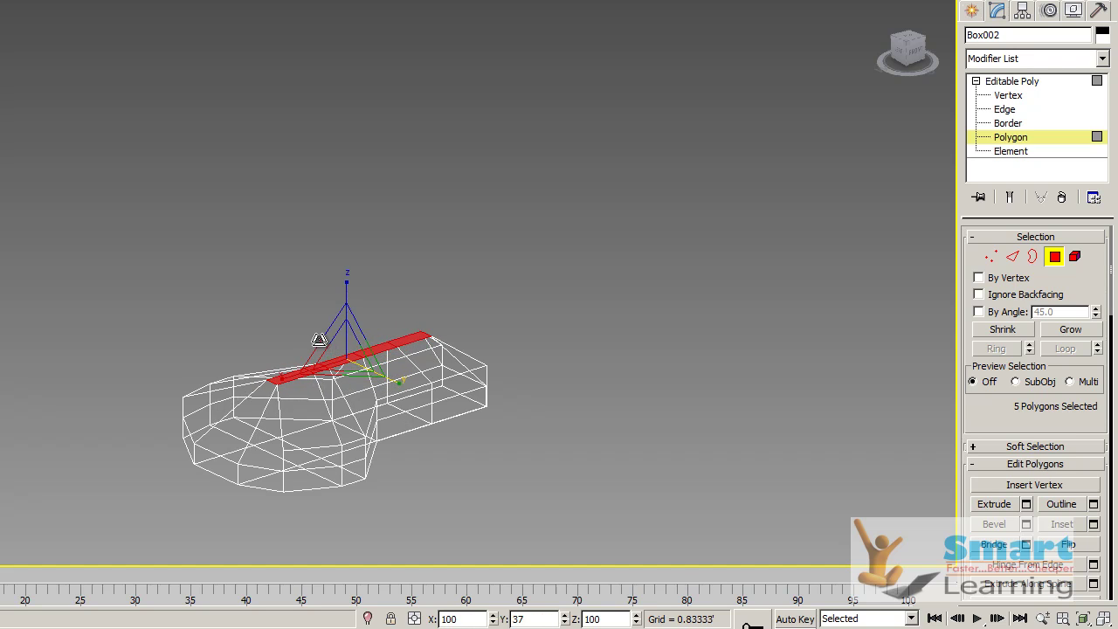
pyautogui.click(812, 149)
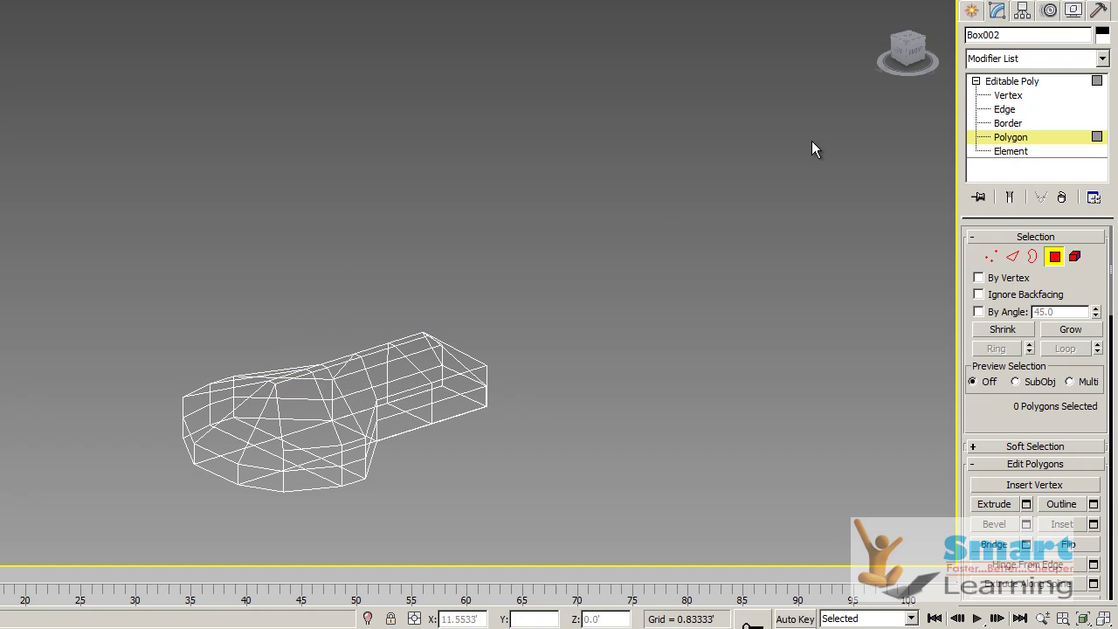
pyautogui.click(971, 10)
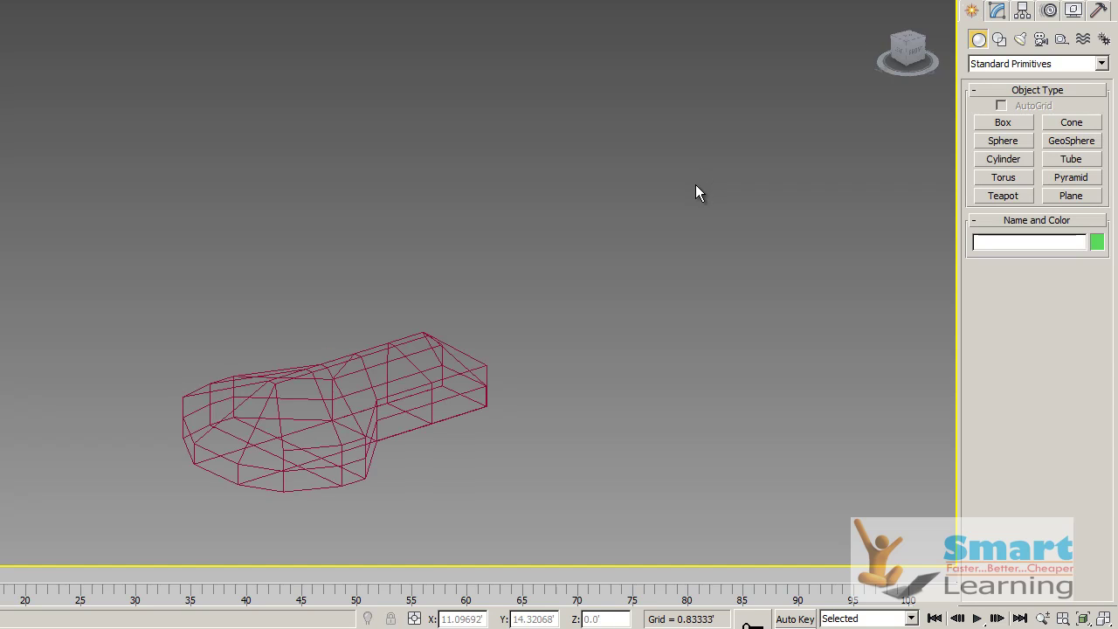
pyautogui.press('F3')
pyautogui.moveTo(552, 348)
pyautogui.mouseDown(button='middle')
pyautogui.moveTo(493, 374)
pyautogui.moveTo(435, 437)
pyautogui.moveTo(366, 446)
pyautogui.moveTo(365, 380)
pyautogui.moveTo(427, 404)
pyautogui.moveTo(487, 406)
pyautogui.moveTo(478, 353)
pyautogui.moveTo(431, 435)
pyautogui.moveTo(420, 389)
pyautogui.moveTo(335, 387)
pyautogui.moveTo(385, 385)
pyautogui.mouseUp(button='middle')
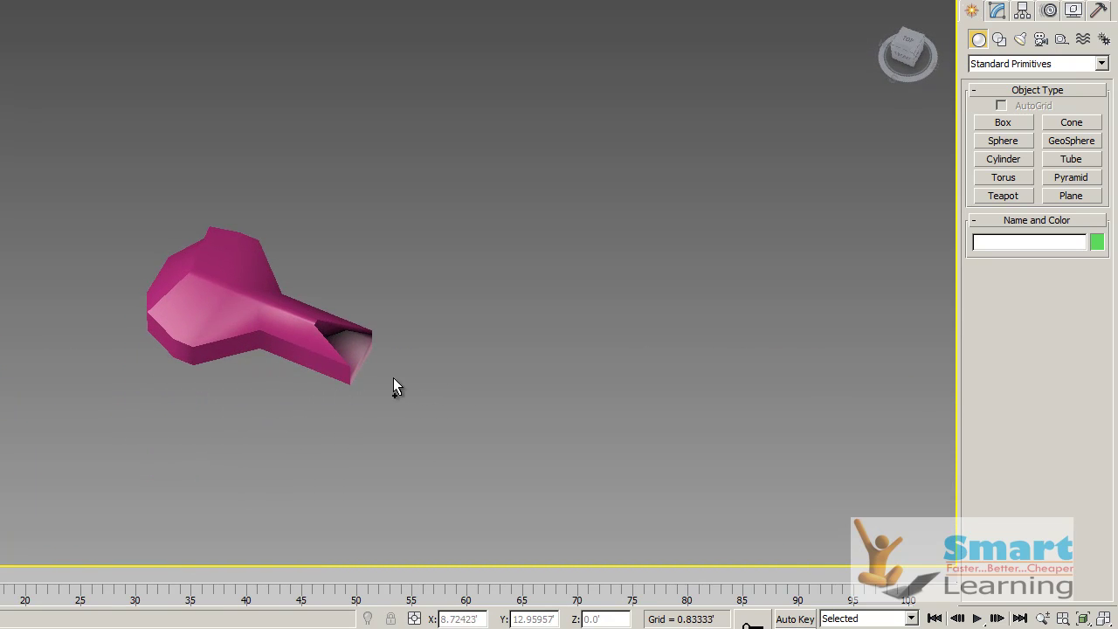
pyautogui.hotkey('ctrl', 'z')
pyautogui.hotkey('ctrl', 'z')
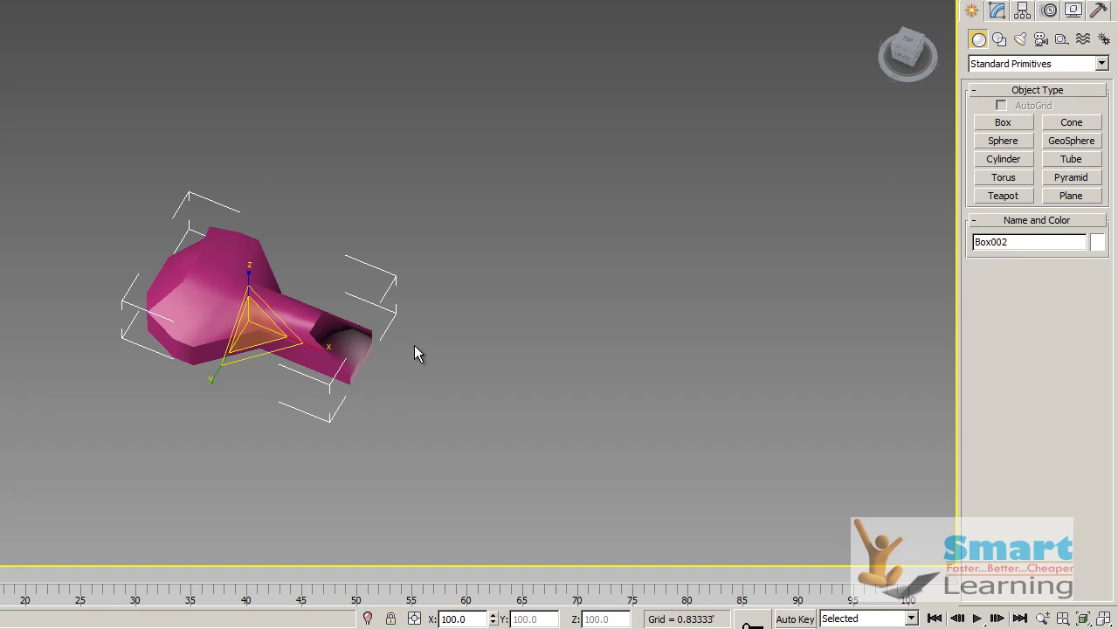
pyautogui.click(438, 336)
# - Select the key's top middle strip together with the adjoining shaft-end polygons in wireframe and scale them to 36% along Y
pyautogui.keyDown('alt'); pyautogui.moveTo(344, 373); pyautogui.dragTo(321, 379, button='middle'); pyautogui.keyUp('alt')
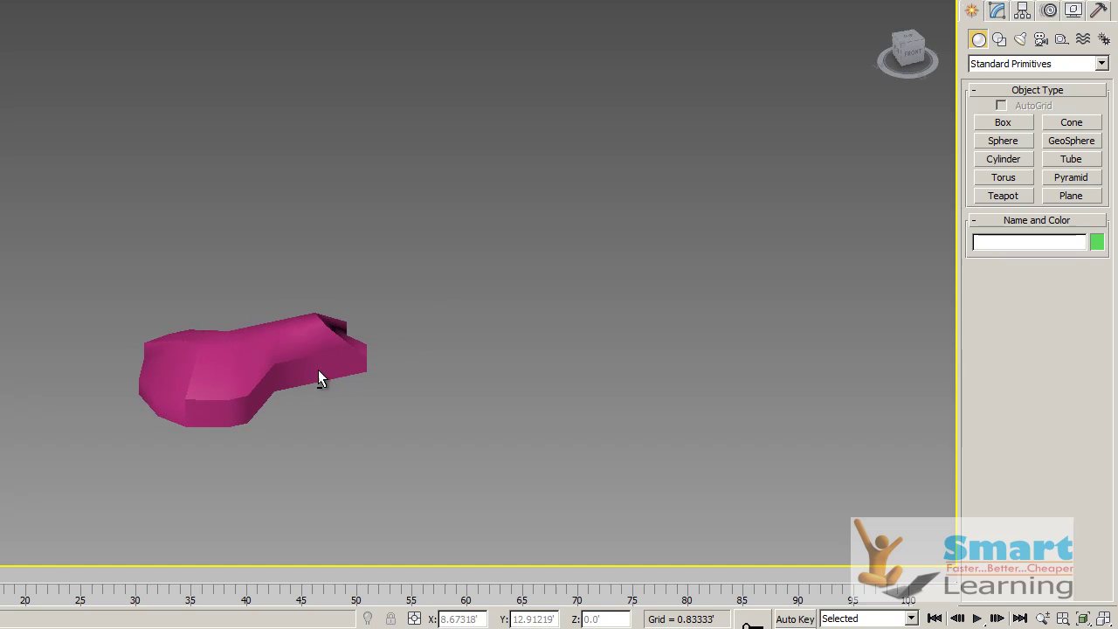
pyautogui.click(322, 379)
pyautogui.press('F3')
pyautogui.scroll(5, 481, 357)
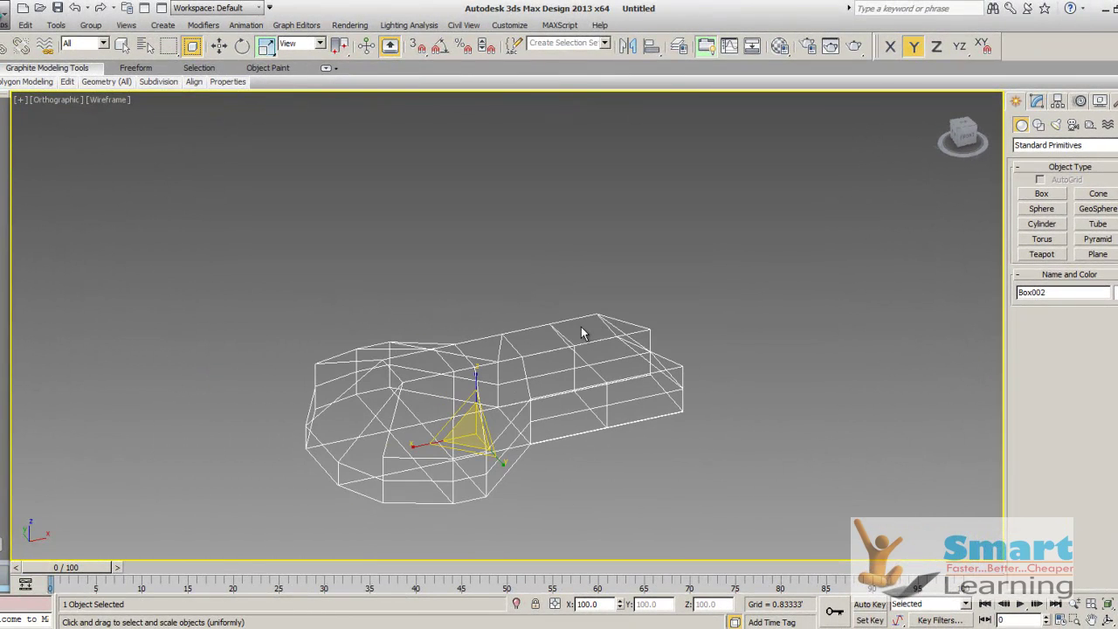
pyautogui.keyDown('alt'); pyautogui.moveTo(673, 362); pyautogui.dragTo(731, 342, button='middle'); pyautogui.keyUp('alt')
pyautogui.click(714, 344)
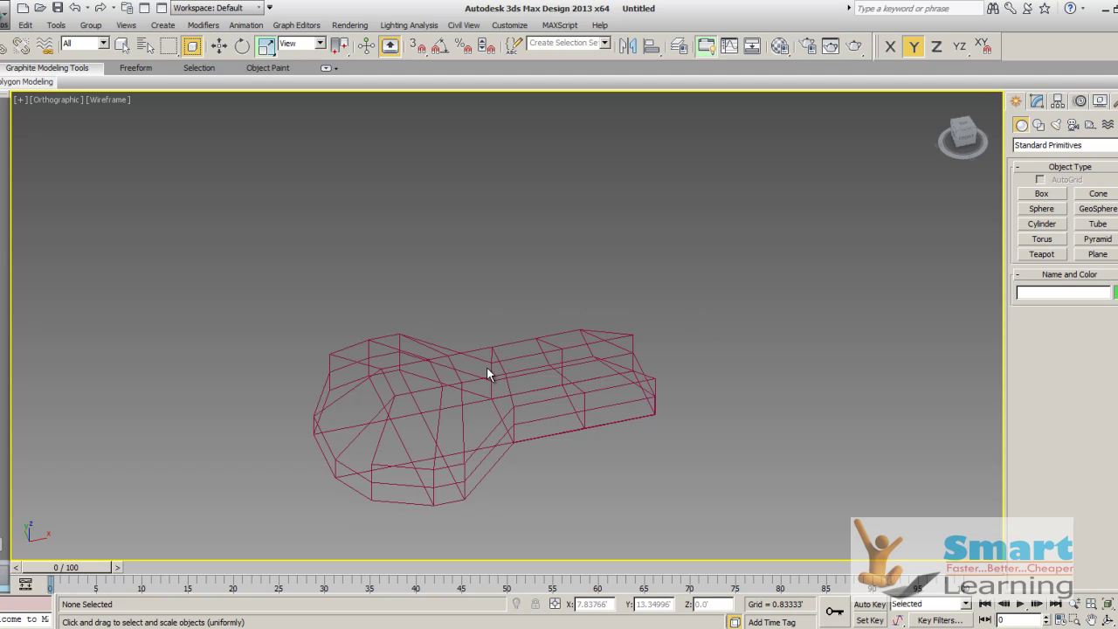
pyautogui.click(1037, 101)
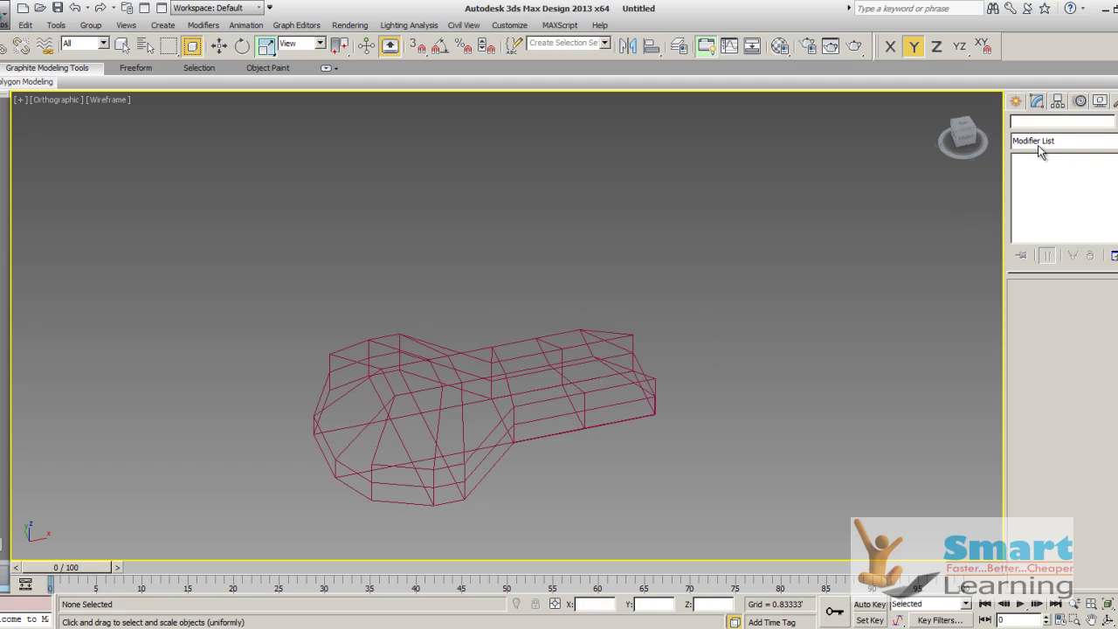
pyautogui.click(555, 361)
pyautogui.click(1048, 206)
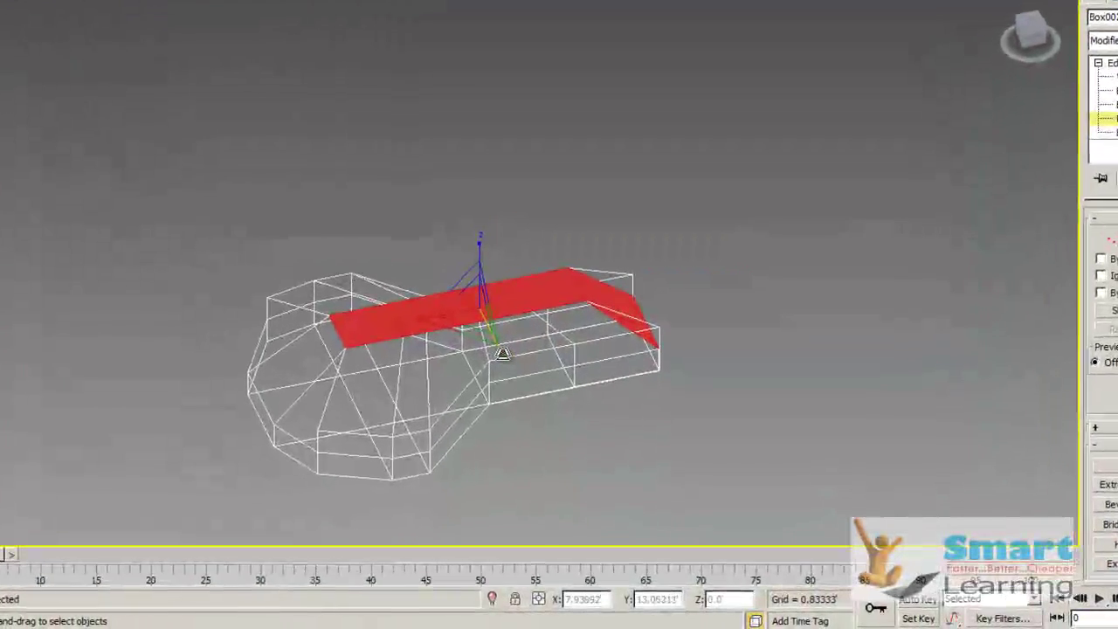
pyautogui.moveTo(495, 339); pyautogui.dragTo(478, 283)
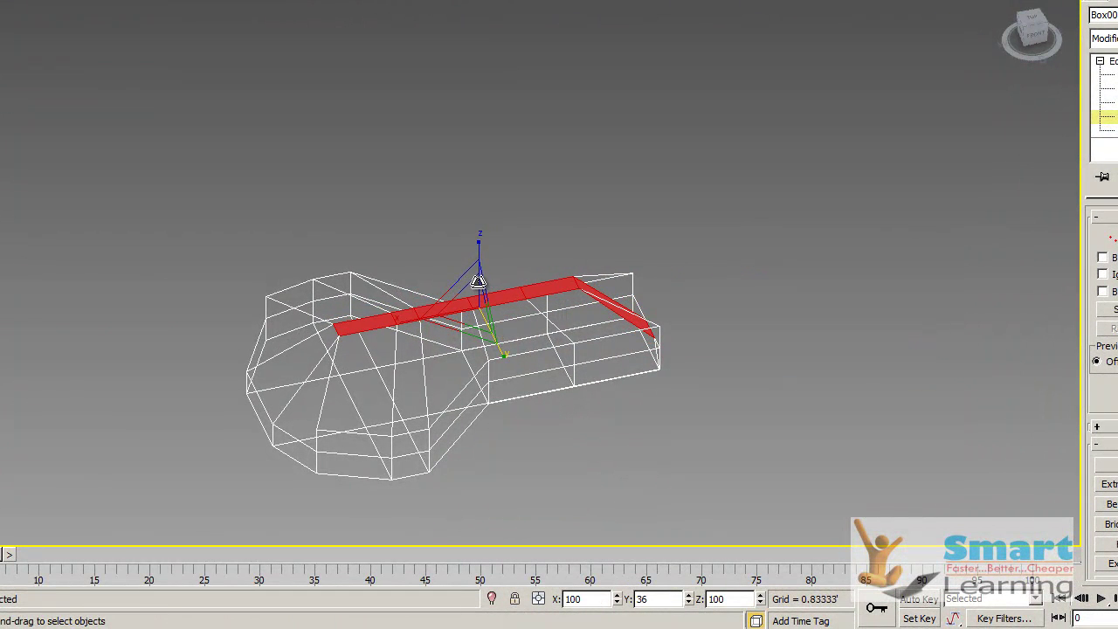
# - Show the key shaded in the top view, leave polygon editing and scale the whole key uniformly to about 58.6%
pyautogui.click(825, 231)
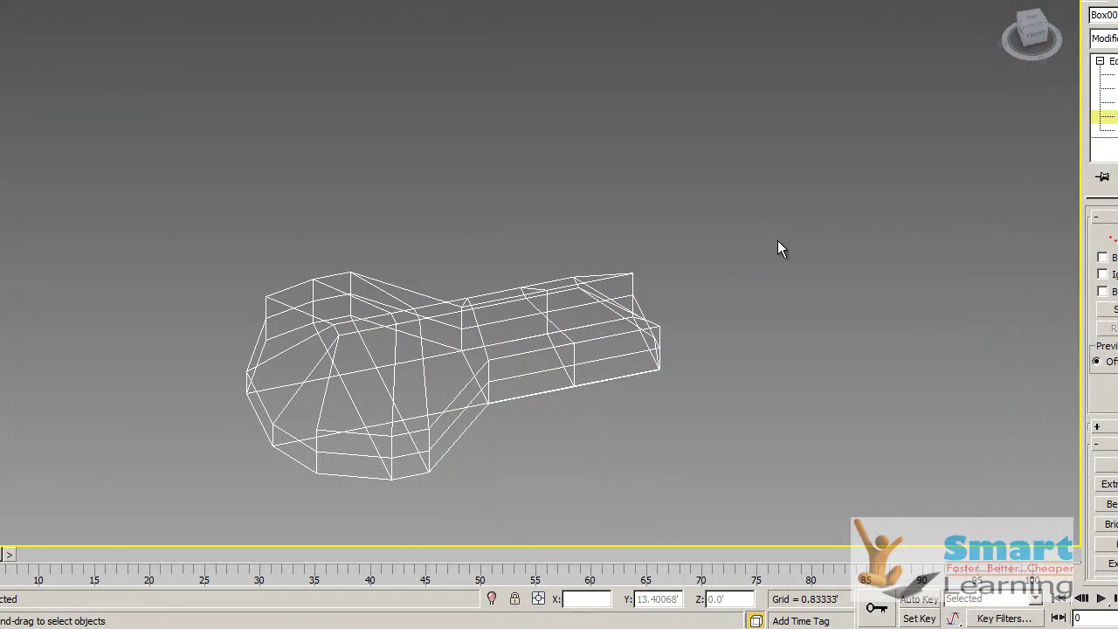
pyautogui.press('F3')
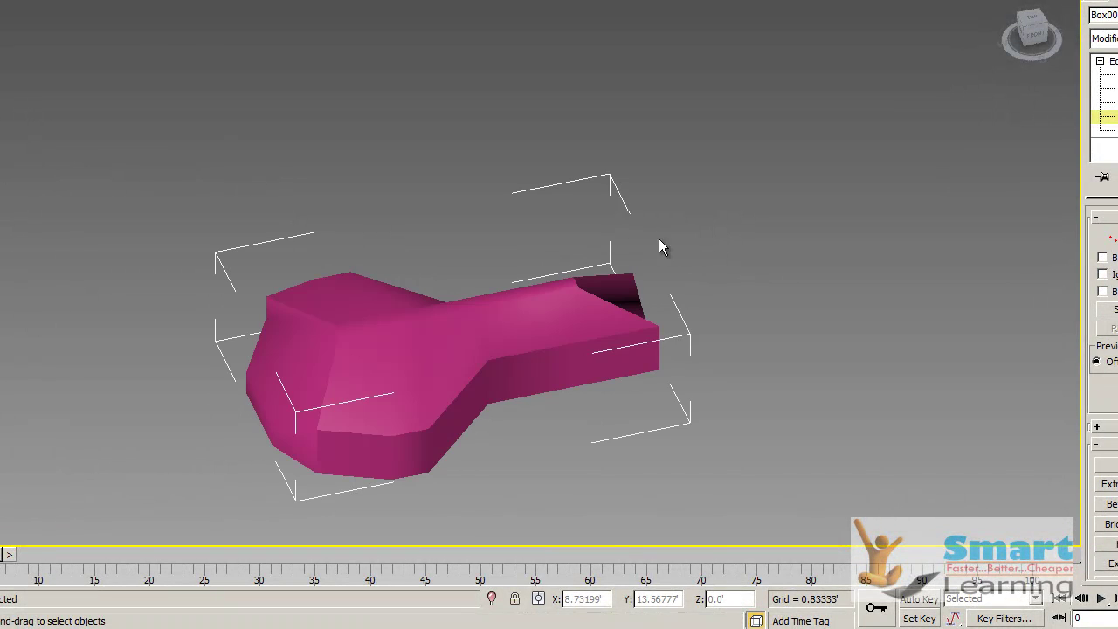
pyautogui.press('t')
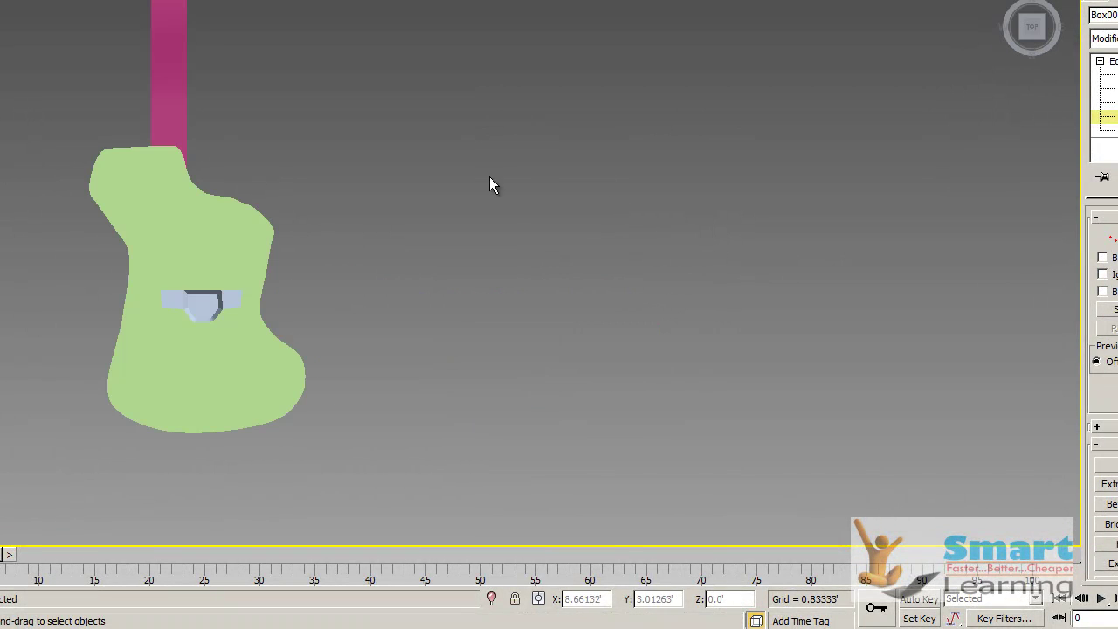
pyautogui.moveTo(443, 290); pyautogui.dragTo(431, 460, button='middle')
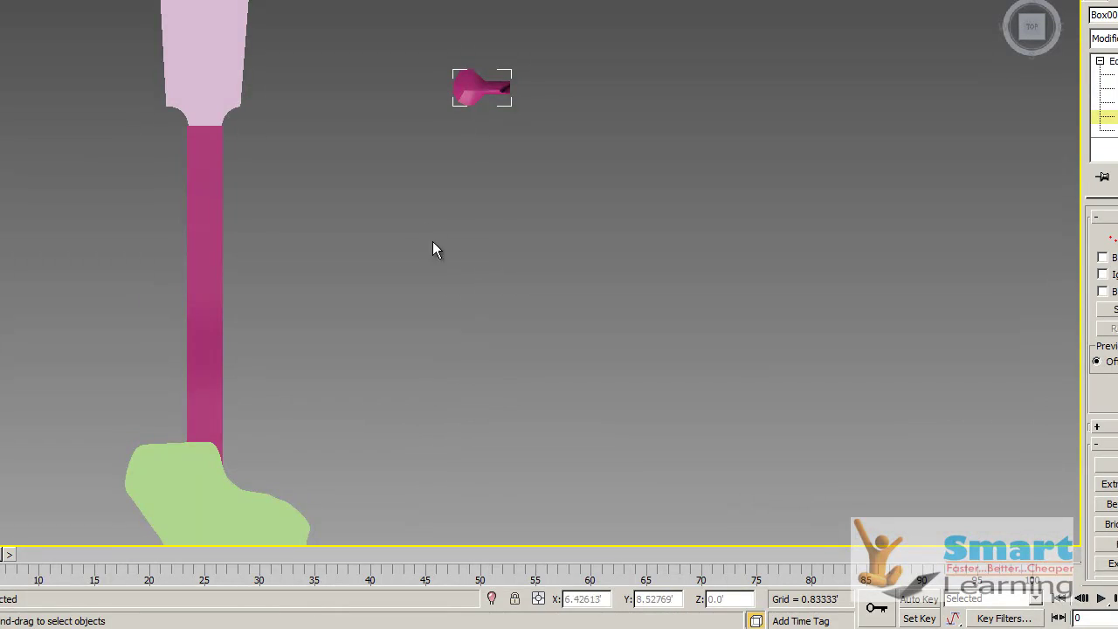
pyautogui.moveTo(461, 266); pyautogui.dragTo(461, 422, button='middle')
pyautogui.scroll(2, 482, 256)
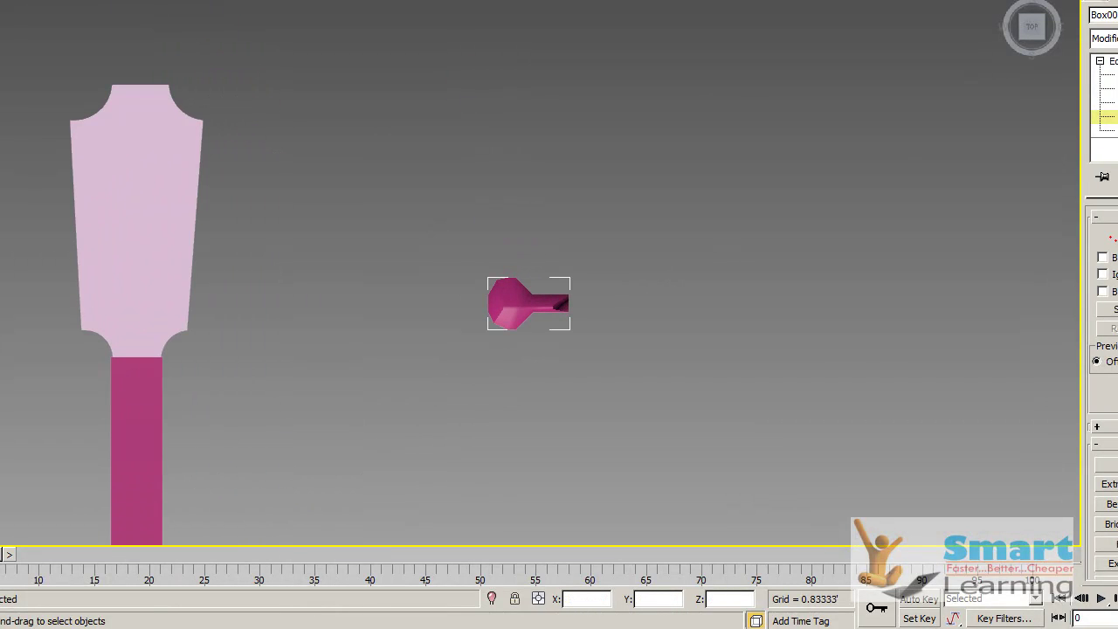
pyautogui.click(1099, 2)
pyautogui.click(876, 120)
pyautogui.click(558, 295)
pyautogui.moveTo(549, 285); pyautogui.dragTo(544, 344)
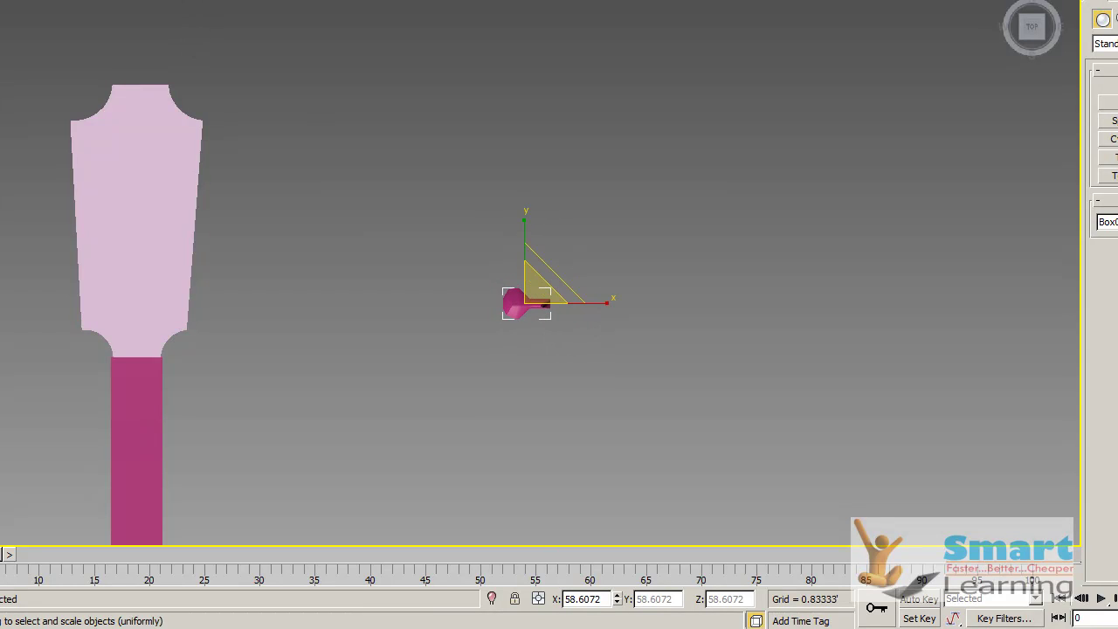
# - Move the key beside the guitar head so its shaft meets the left edge near the head's lower end
pyautogui.press('w')
pyautogui.moveTo(549, 302); pyautogui.dragTo(56, 245)
pyautogui.click(236, 276)
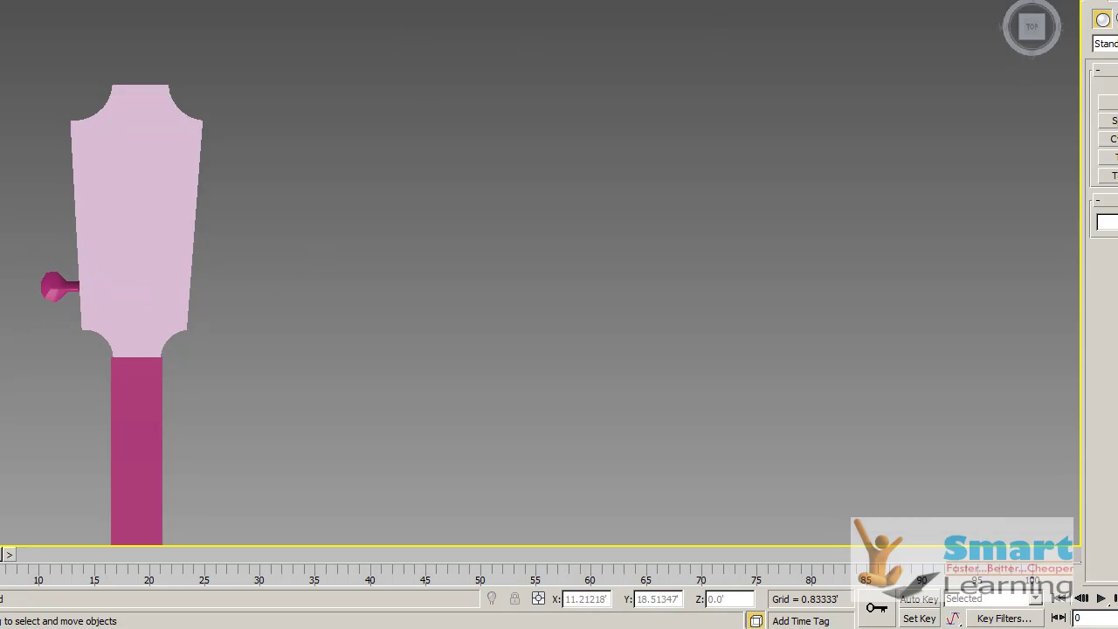
# - Raise the key in the left view to the level of the head's thickness, at about Z 1.70'
pyautogui.click(1008, 3)
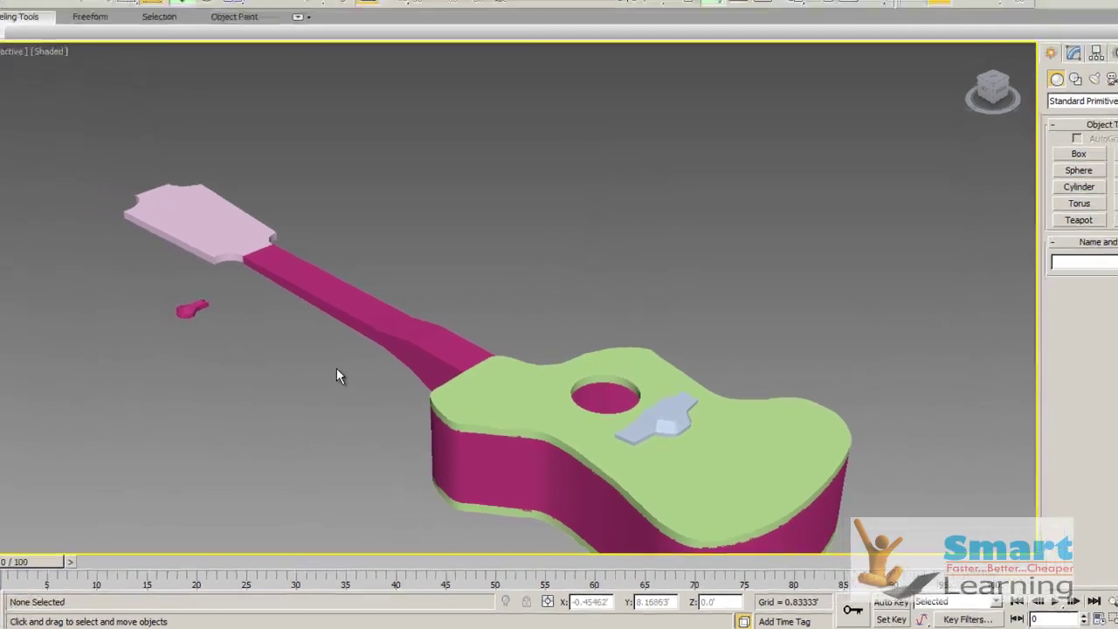
pyautogui.press('l')
pyautogui.moveTo(396, 376); pyautogui.dragTo(778, 423, button='middle')
pyautogui.scroll(5, 446, 357)
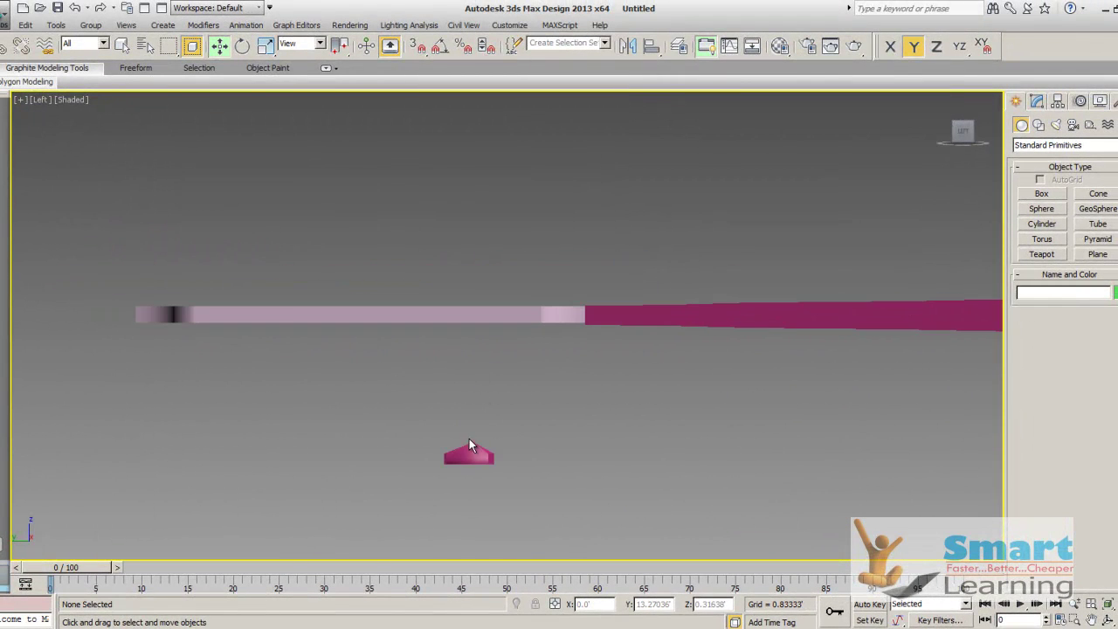
pyautogui.click(469, 447)
pyautogui.moveTo(472, 423); pyautogui.dragTo(460, 277)
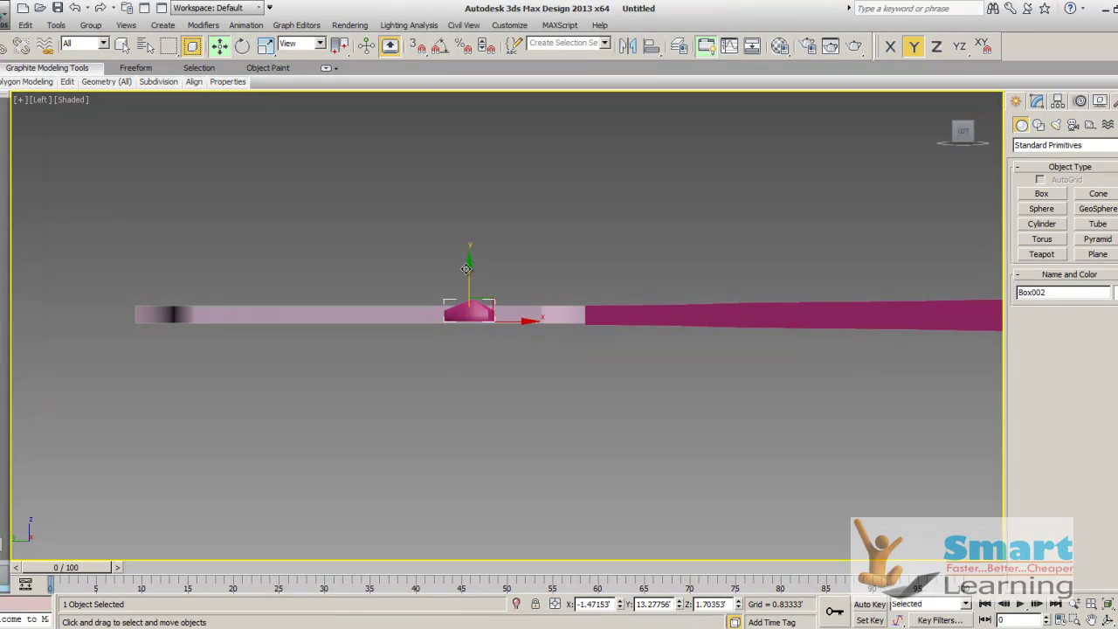
pyautogui.click(473, 398)
# - Scale the key uniformly to about 51.6% in the top view and slide it along X against the head's edge, at about X -1.40'
pyautogui.press('t')
pyautogui.moveTo(490, 472); pyautogui.dragTo(568, 603, button='middle')
pyautogui.moveTo(459, 344); pyautogui.dragTo(559, 595, button='middle')
pyautogui.scroll(2, 390, 365)
pyautogui.scroll(3, 347, 312)
pyautogui.moveTo(347, 311); pyautogui.dragTo(583, 405, button='middle')
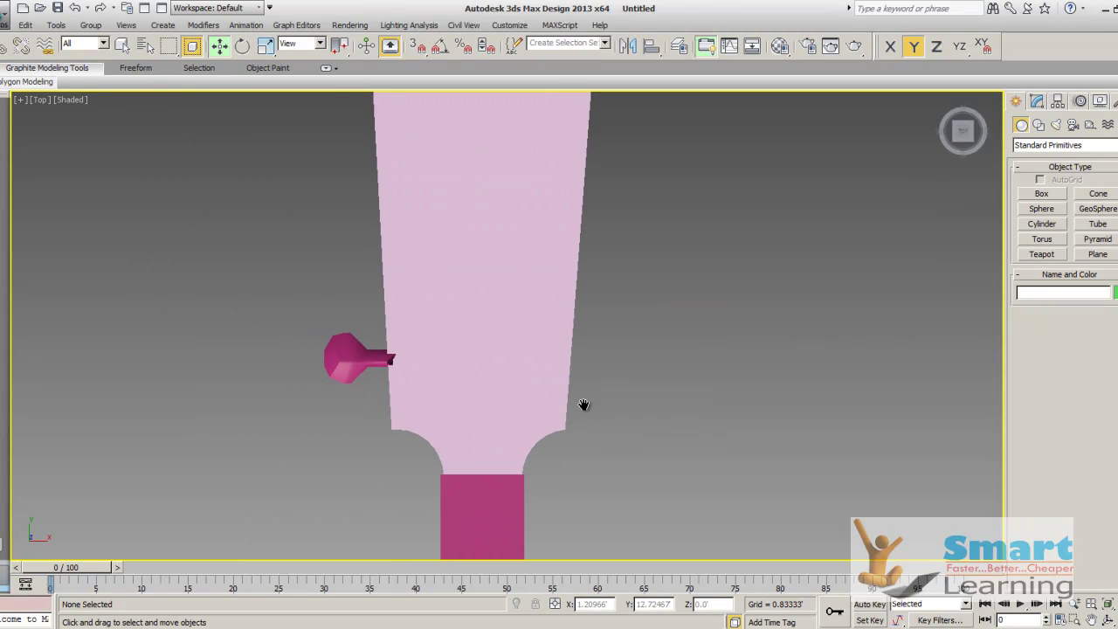
pyautogui.click(358, 364)
pyautogui.click(266, 45)
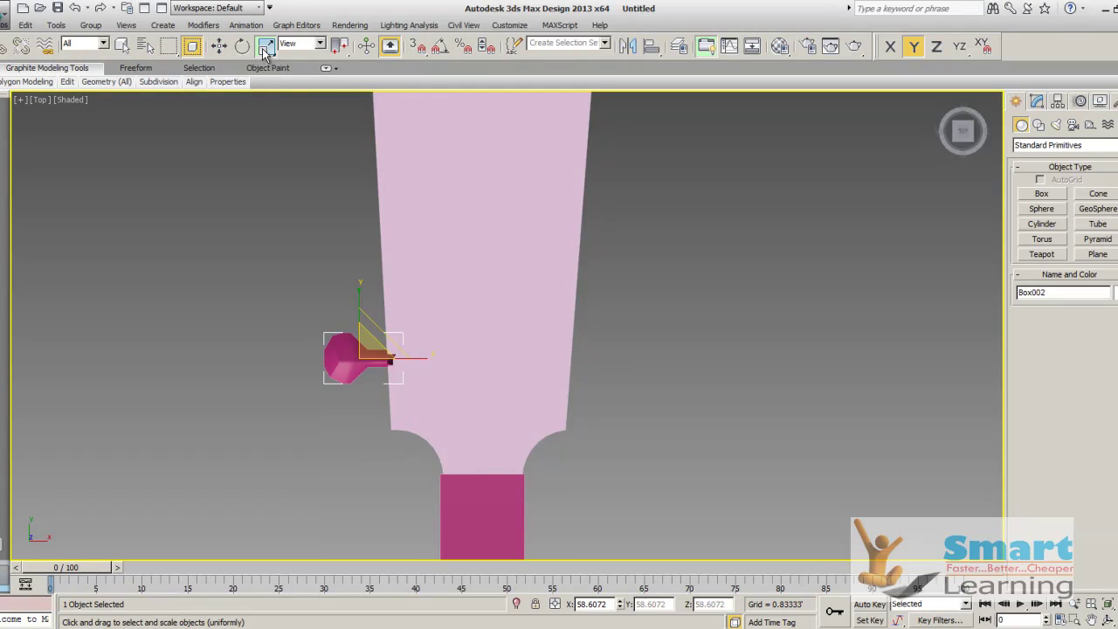
pyautogui.moveTo(371, 338); pyautogui.dragTo(407, 359)
pyautogui.click(219, 46)
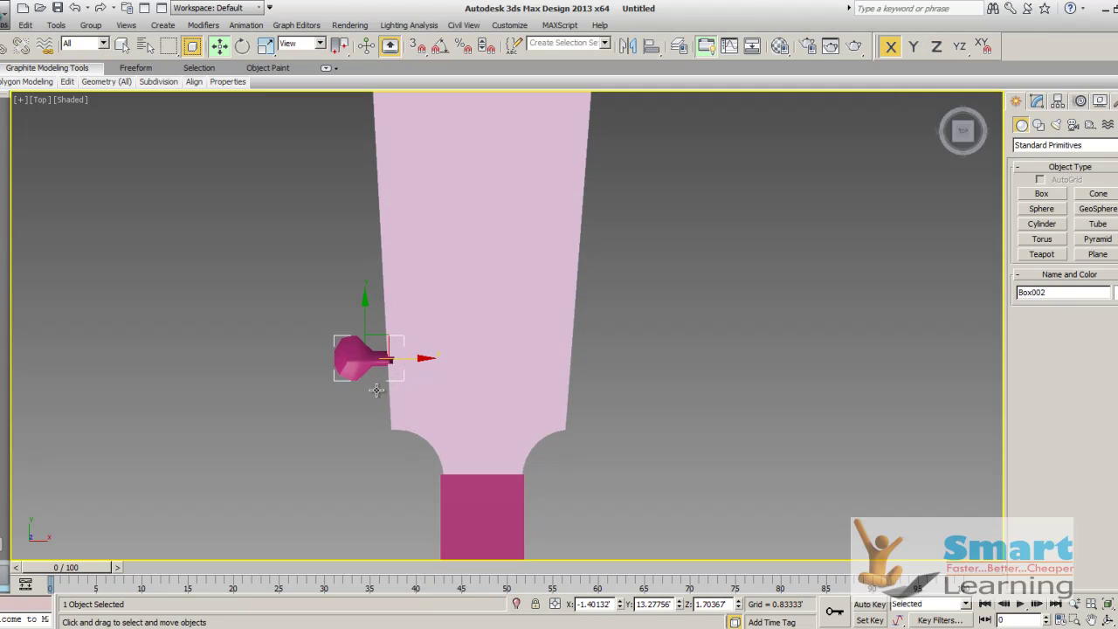
pyautogui.click(325, 405)
# - Flatten the key by scaling it along Z to about 38%
pyautogui.keyDown('alt'); pyautogui.moveTo(342, 426); pyautogui.dragTo(341, 288, button='middle'); pyautogui.keyUp('alt')
pyautogui.click(293, 255)
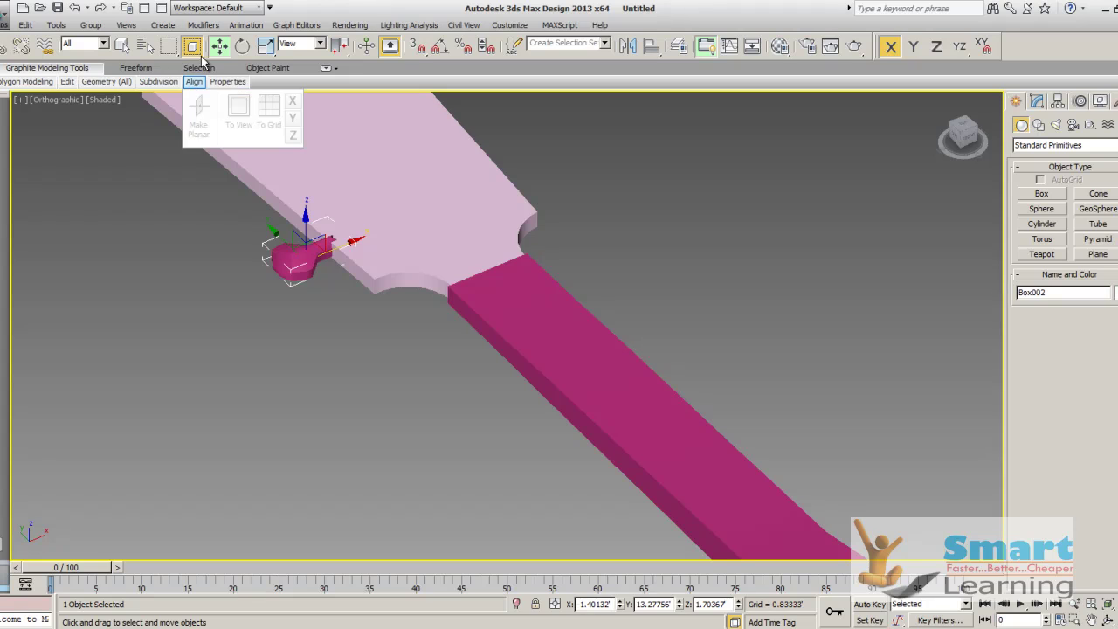
pyautogui.click(267, 50)
pyautogui.moveTo(306, 212); pyautogui.dragTo(308, 217)
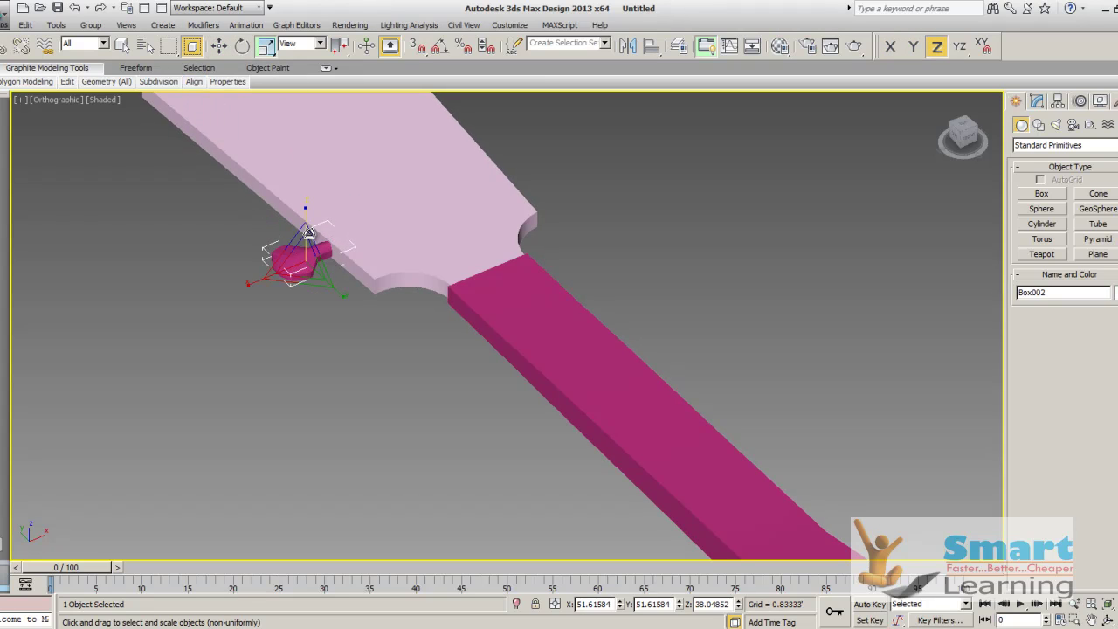
pyautogui.click(312, 232)
pyautogui.keyDown('alt'); pyautogui.moveTo(311, 232); pyautogui.dragTo(351, 451, button='middle'); pyautogui.keyUp('alt')
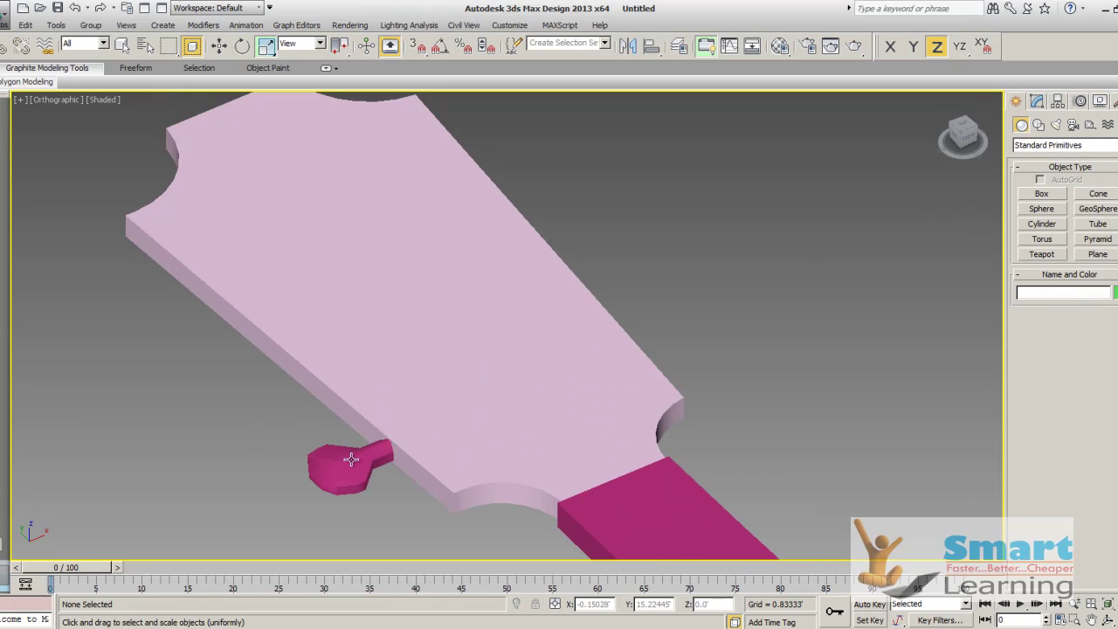
# - Clone the key twice along Y on the head's left side, with the keys spaced about 0.83' apart
pyautogui.click(351, 451)
pyautogui.click(218, 45)
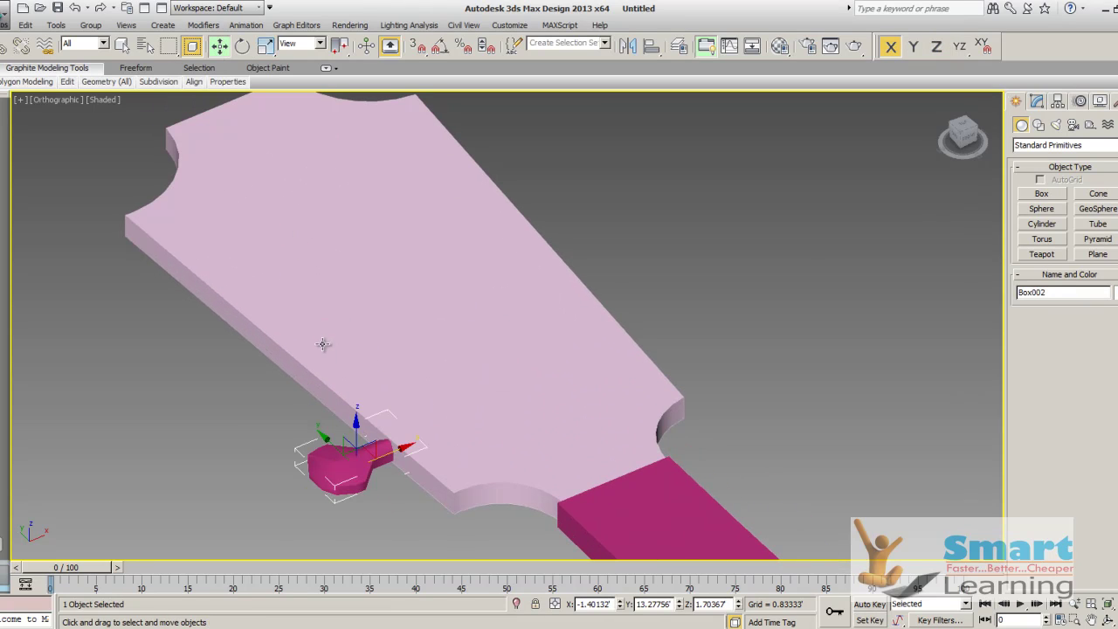
pyautogui.moveTo(339, 432)
pyautogui.keyDown('shift'); pyautogui.mouseDown()
pyautogui.moveTo(283, 375)
pyautogui.moveTo(291, 392)
pyautogui.mouseUp(); pyautogui.keyUp('shift')
pyautogui.click(595, 325)
pyautogui.click(556, 385)
pyautogui.scroll(-3, 166, 378)
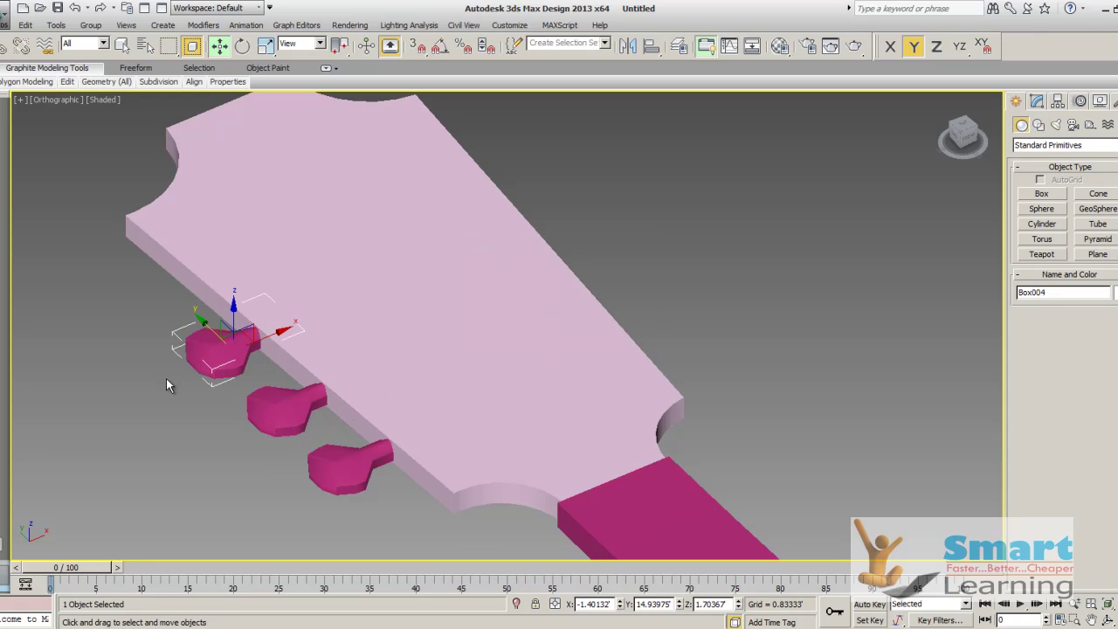
pyautogui.click(166, 378)
# - Mirror the three keys as copies about the X axis with an offset of 3.0'
pyautogui.scroll(-2, 316, 389)
pyautogui.moveTo(344, 375); pyautogui.dragTo(325, 354, button='middle')
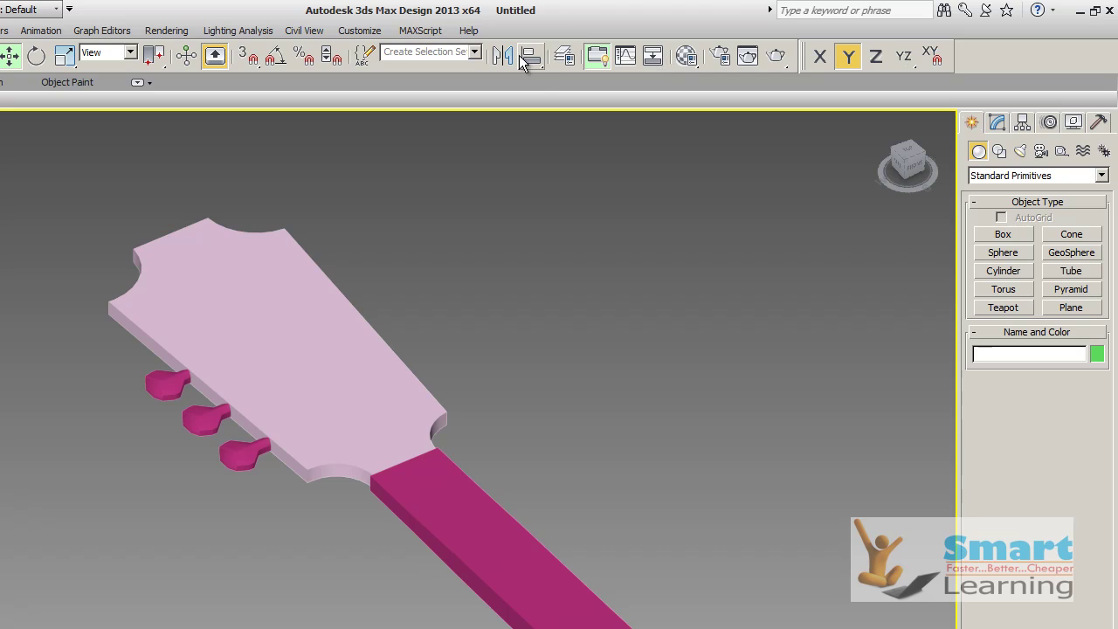
pyautogui.click(161, 383)
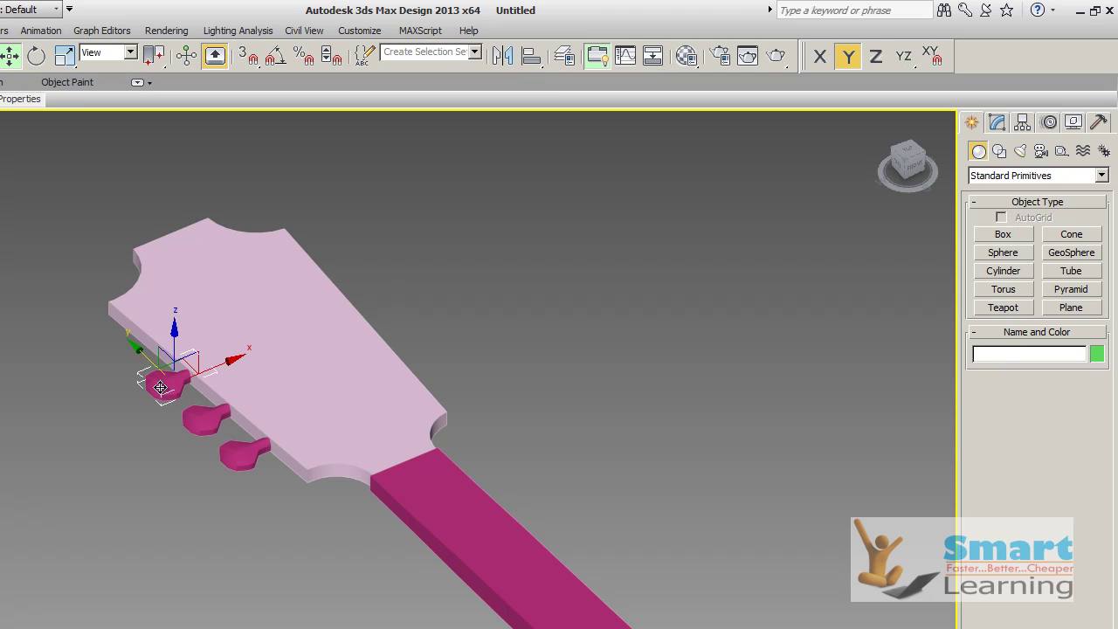
pyautogui.keyDown('ctrl'); pyautogui.click(200, 425); pyautogui.keyUp('ctrl')
pyautogui.keyDown('ctrl'); pyautogui.click(247, 456); pyautogui.keyUp('ctrl')
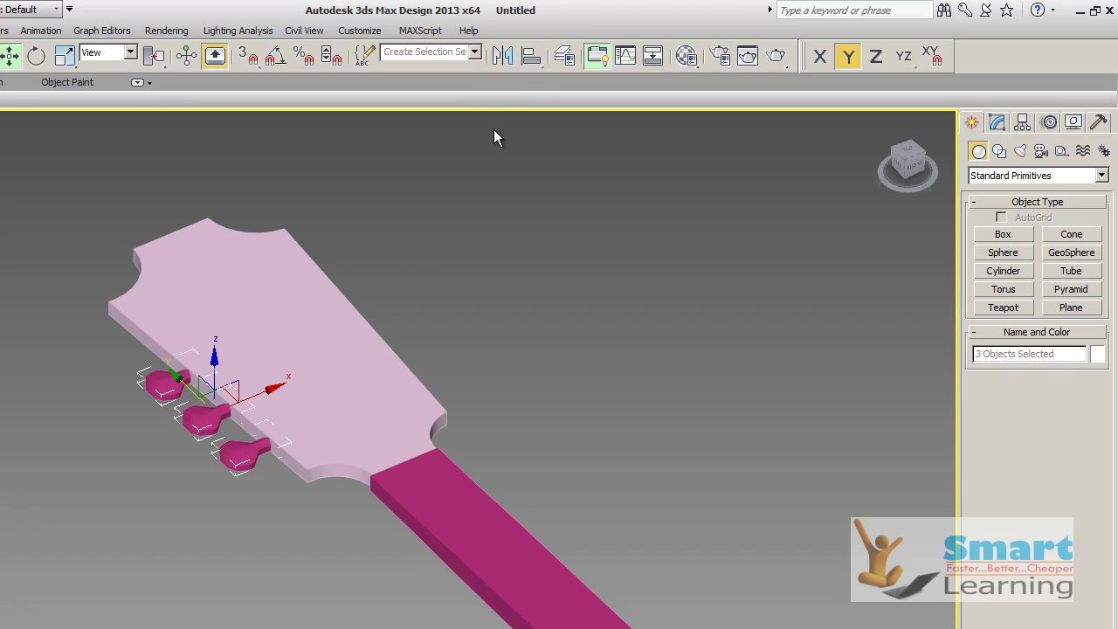
pyautogui.click(510, 56)
pyautogui.click(385, 413)
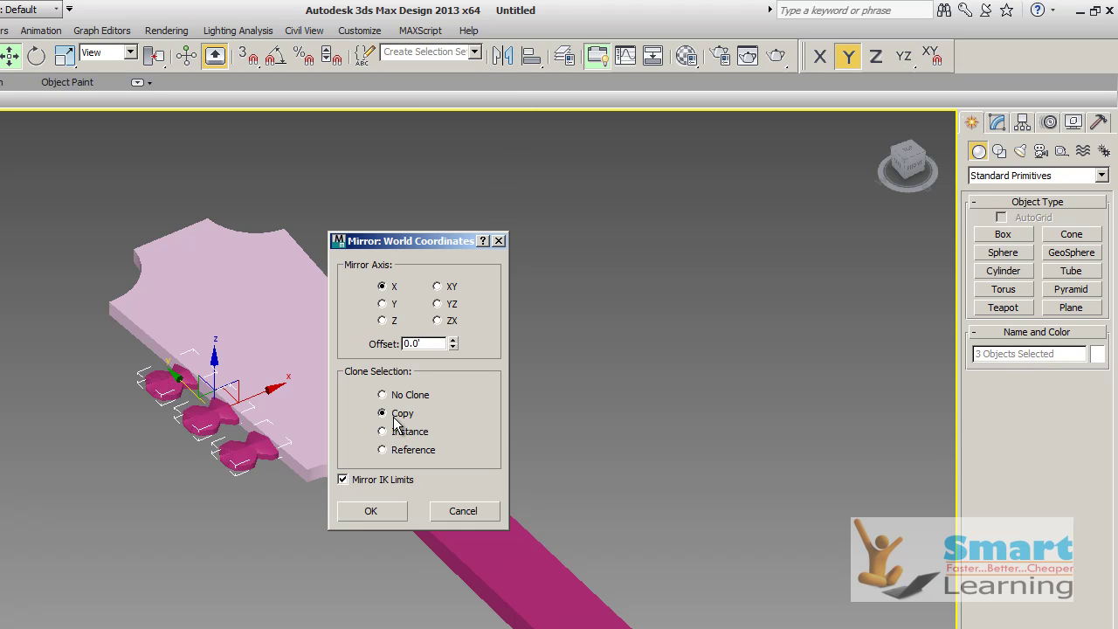
pyautogui.moveTo(453, 350); pyautogui.dragTo(453, 333)
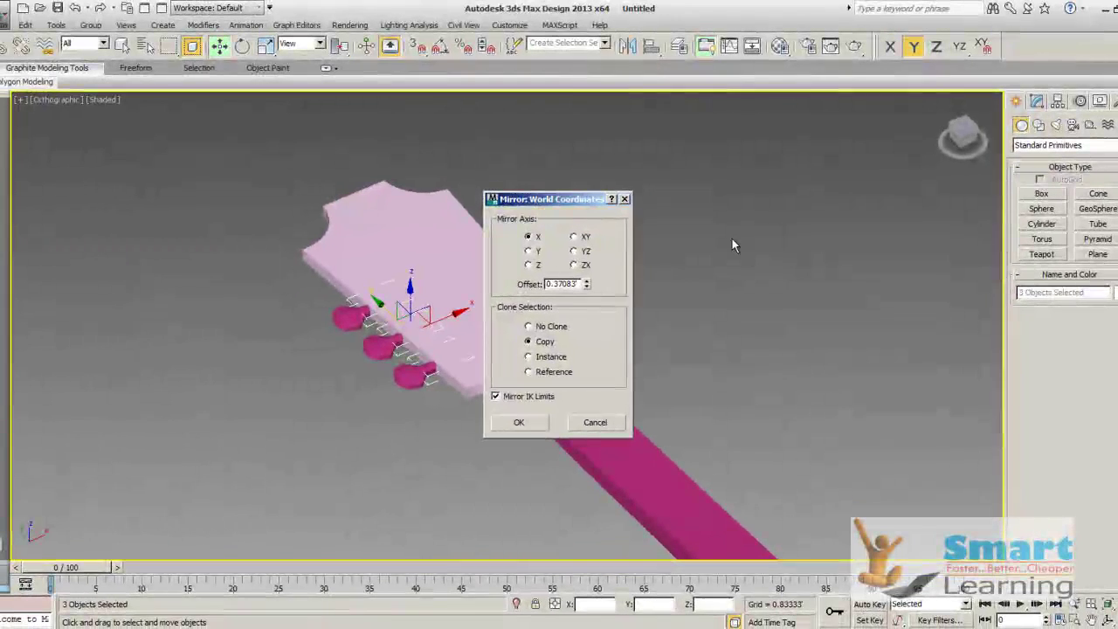
pyautogui.moveTo(562, 206); pyautogui.dragTo(820, 151)
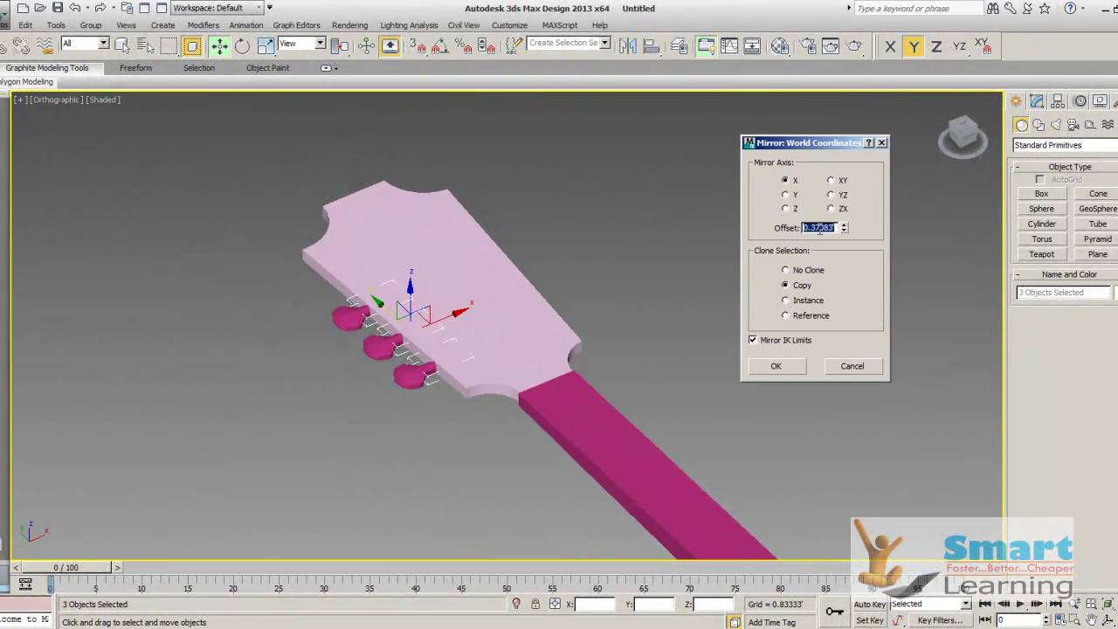
pyautogui.press('Return')
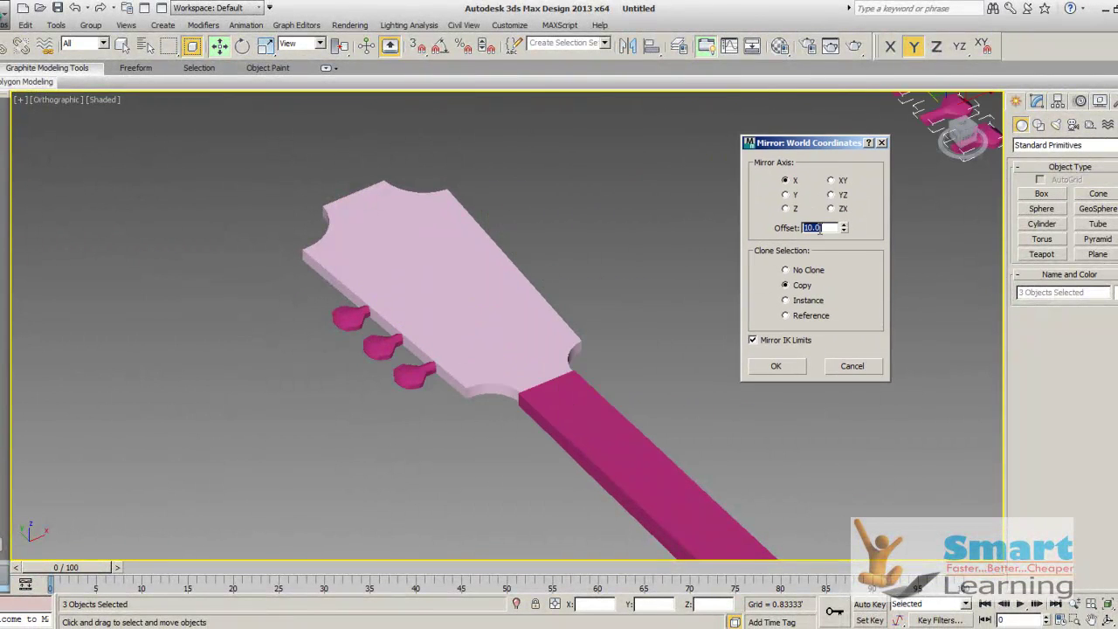
pyautogui.press('Return')
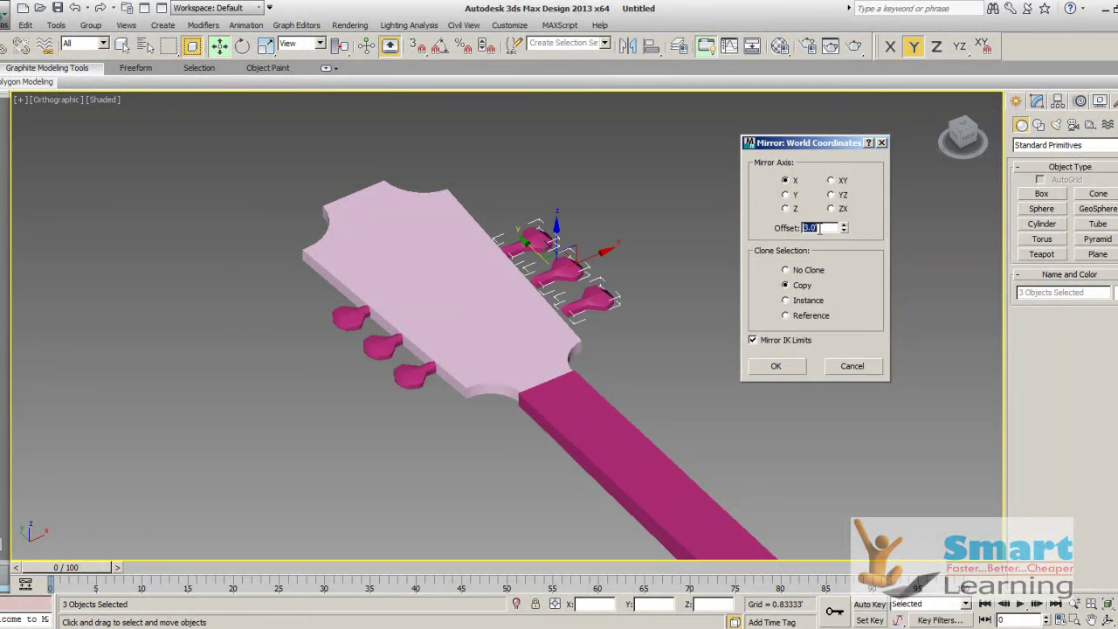
pyautogui.press('Return')
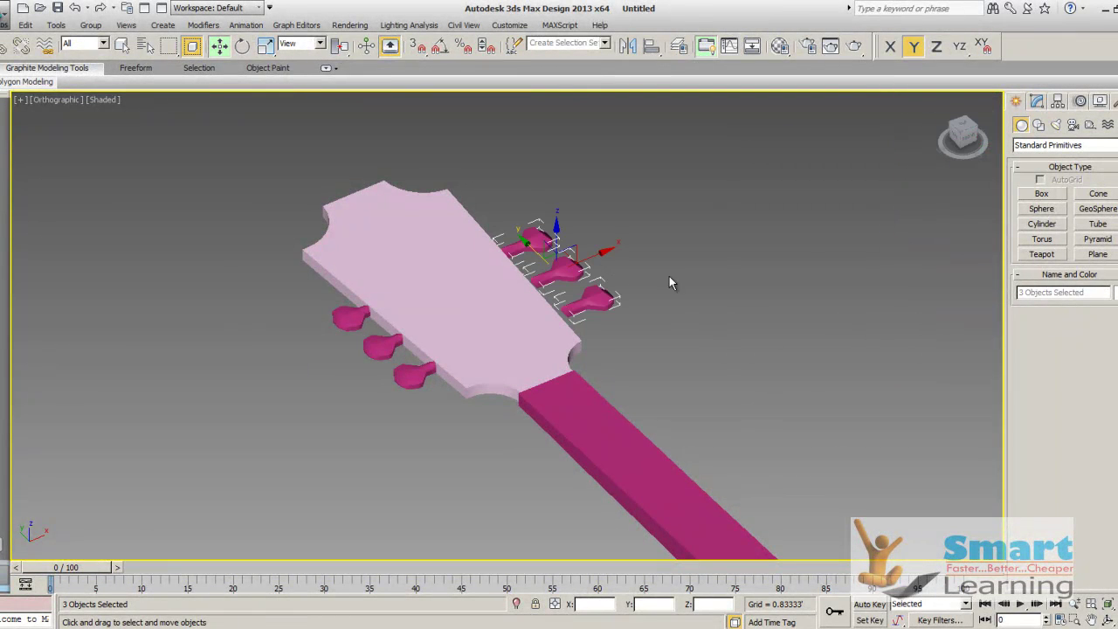
# - Move the three mirrored keys about -0.18' in X against the head's right edge and check the alignment from above
pyautogui.moveTo(600, 256); pyautogui.dragTo(588, 260)
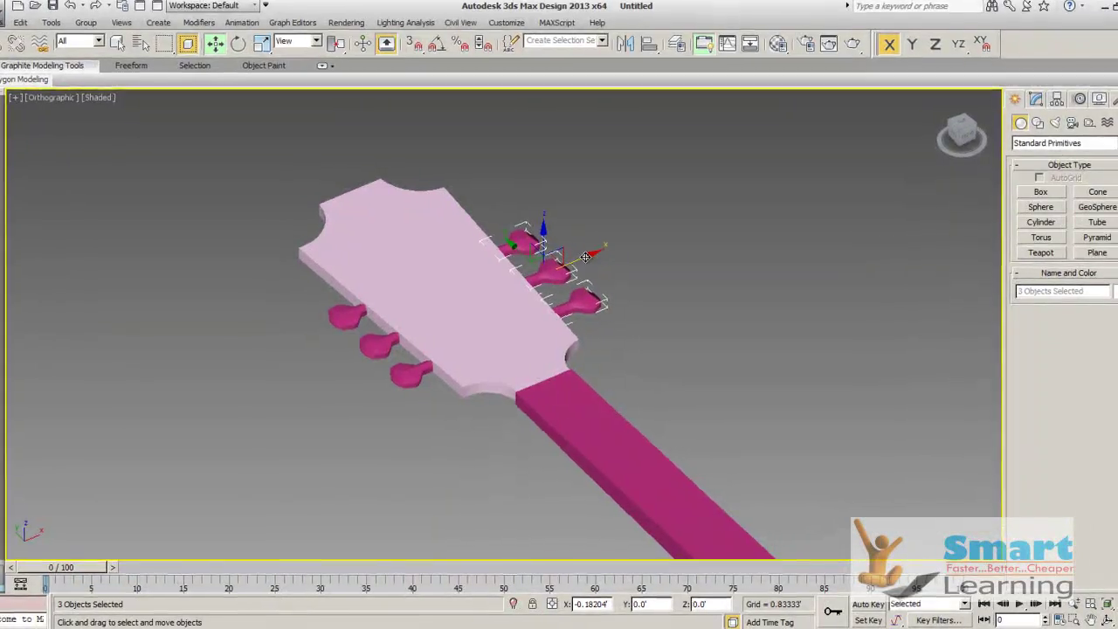
pyautogui.click(595, 314)
pyautogui.keyDown('alt'); pyautogui.moveTo(595, 314); pyautogui.dragTo(482, 302, button='middle'); pyautogui.keyUp('alt')
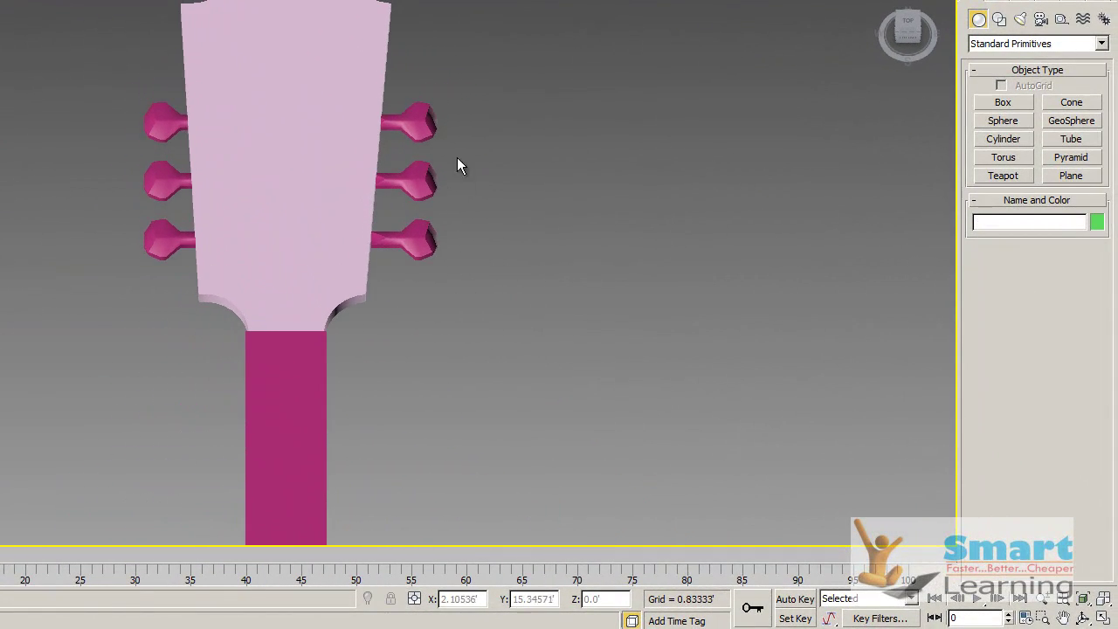
pyautogui.moveTo(435, 254); pyautogui.dragTo(425, 281)
pyautogui.moveTo(472, 177); pyautogui.dragTo(459, 180)
pyautogui.click(512, 315)
# - Select all six keys and assign them the orange-brown object color from the 3ds Max palette
pyautogui.click(414, 235)
pyautogui.keyDown('ctrl'); pyautogui.click(412, 189); pyautogui.keyUp('ctrl')
pyautogui.keyDown('ctrl'); pyautogui.click(404, 123); pyautogui.keyUp('ctrl')
pyautogui.keyDown('ctrl'); pyautogui.click(175, 121); pyautogui.keyUp('ctrl')
pyautogui.keyDown('ctrl'); pyautogui.click(170, 180); pyautogui.keyUp('ctrl')
pyautogui.keyDown('ctrl'); pyautogui.click(188, 238); pyautogui.keyUp('ctrl')
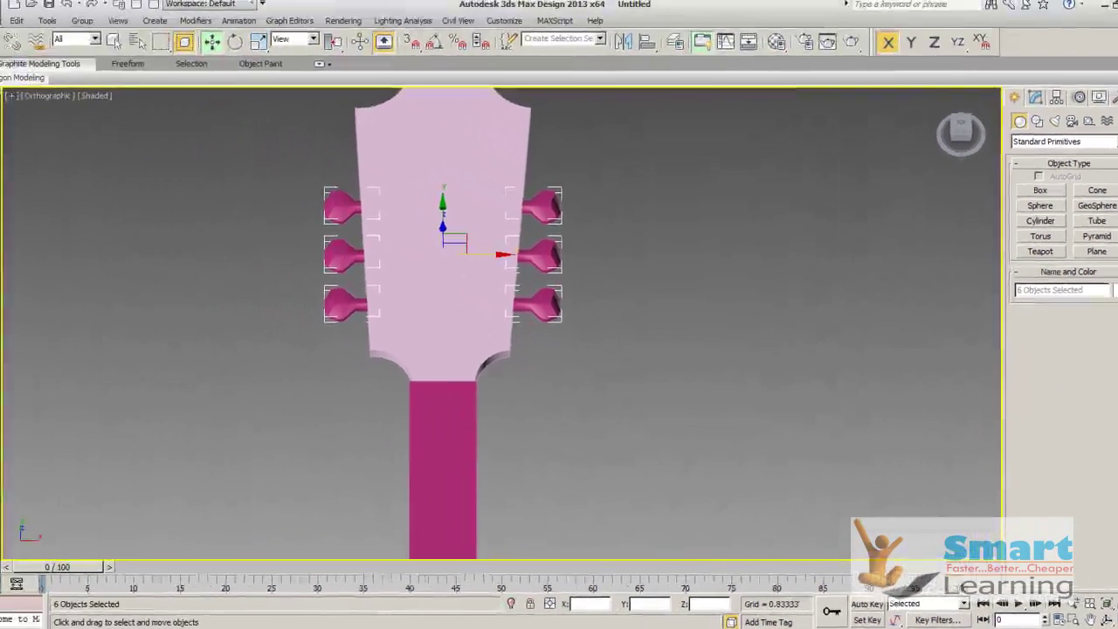
pyautogui.click(1097, 222)
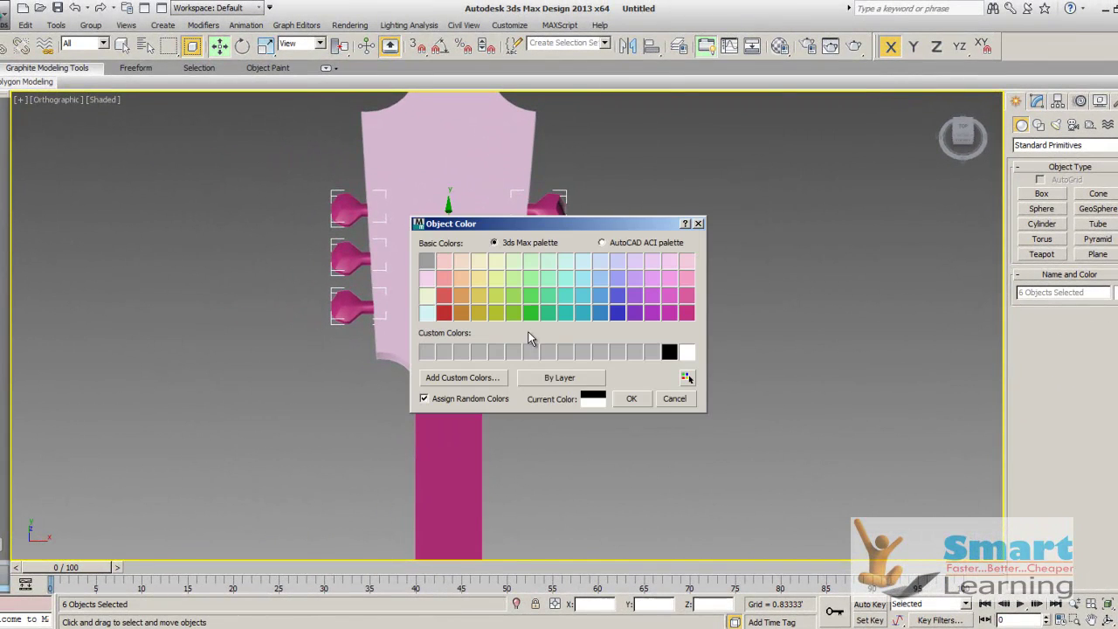
pyautogui.click(461, 313)
pyautogui.click(630, 398)
pyautogui.click(729, 367)
# - Inspect the whole guitar, switch to the PowerPoint slide show and compare the keys with Figures 92 and 93
pyautogui.scroll(-5, 611, 331)
pyautogui.moveTo(679, 404); pyautogui.dragTo(639, 254, button='middle')
pyautogui.scroll(-3, 611, 314)
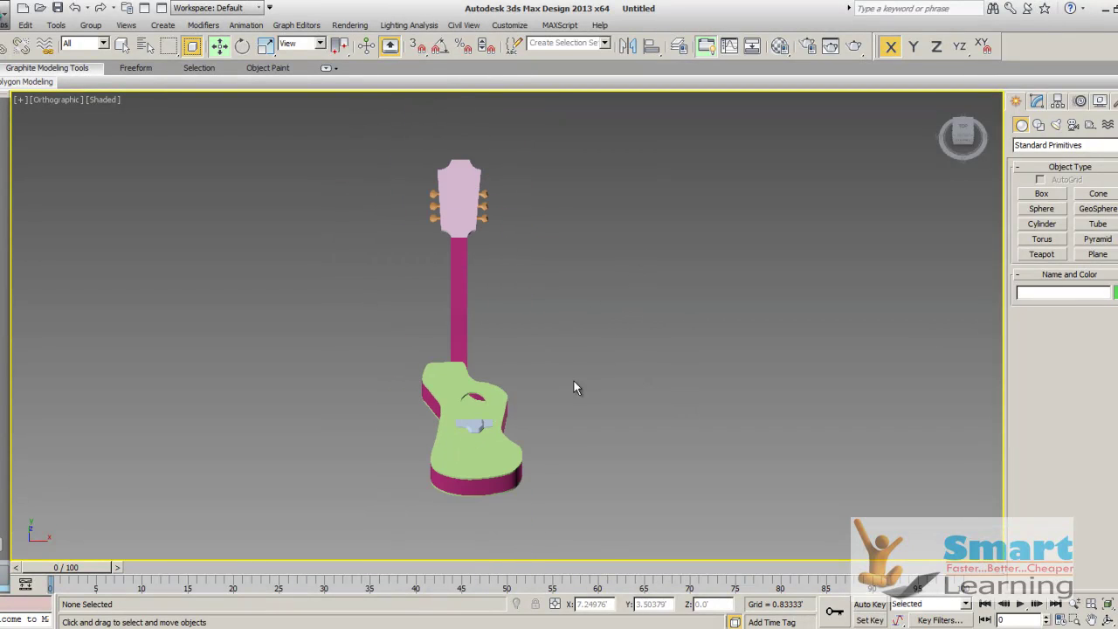
pyautogui.keyDown('alt'); pyautogui.moveTo(570, 358); pyautogui.dragTo(544, 290, button='middle'); pyautogui.keyUp('alt')
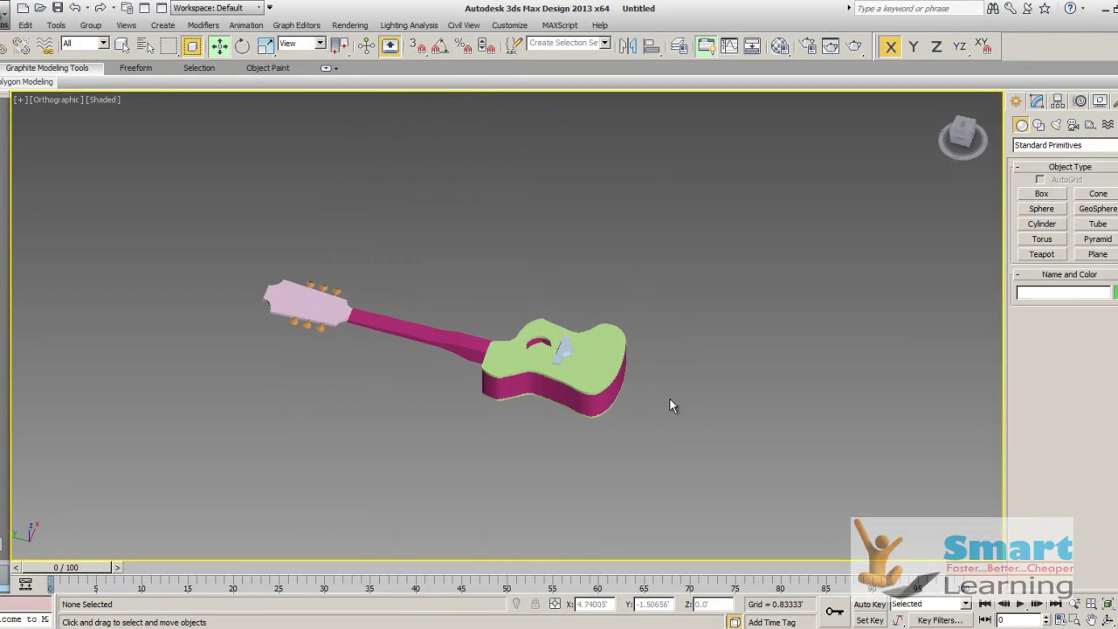
pyautogui.click(209, 624)
pyautogui.click(200, 611)
pyautogui.click(501, 330)
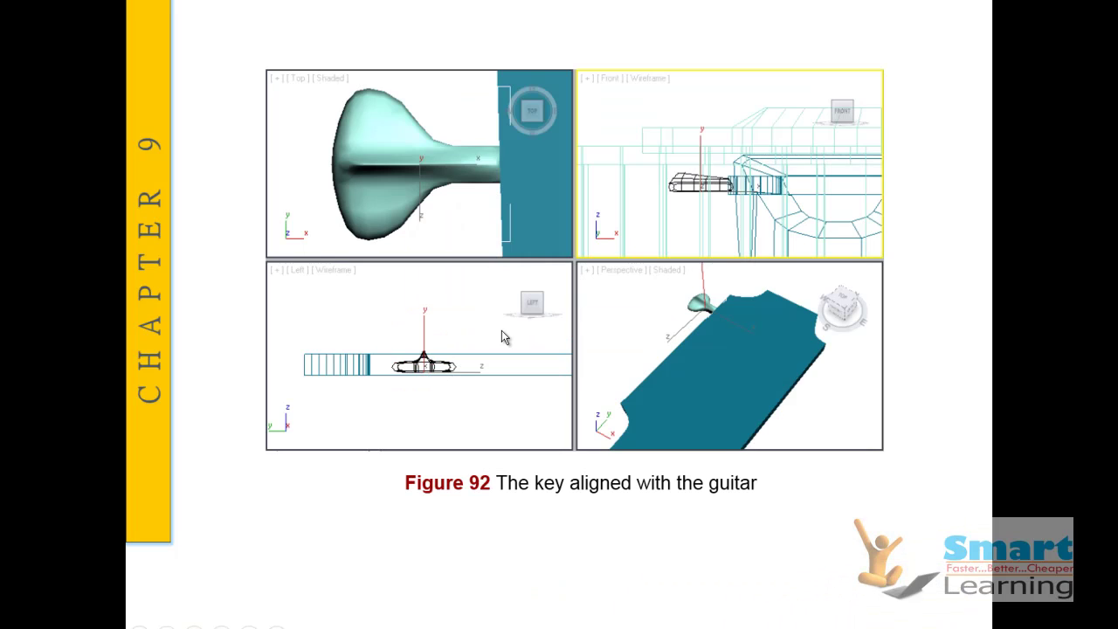
pyautogui.click(501, 330)
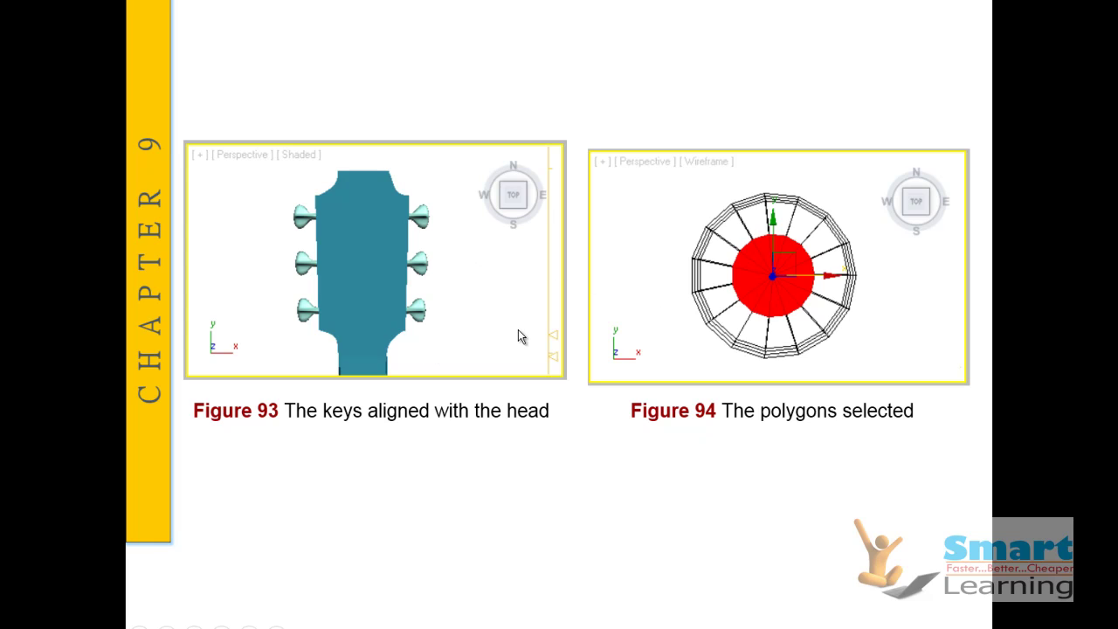
# - Look through the slides with Figures 94 to 99 and return to Figure 95 showing the extruded cylinders' alignment
pyautogui.click(518, 329)
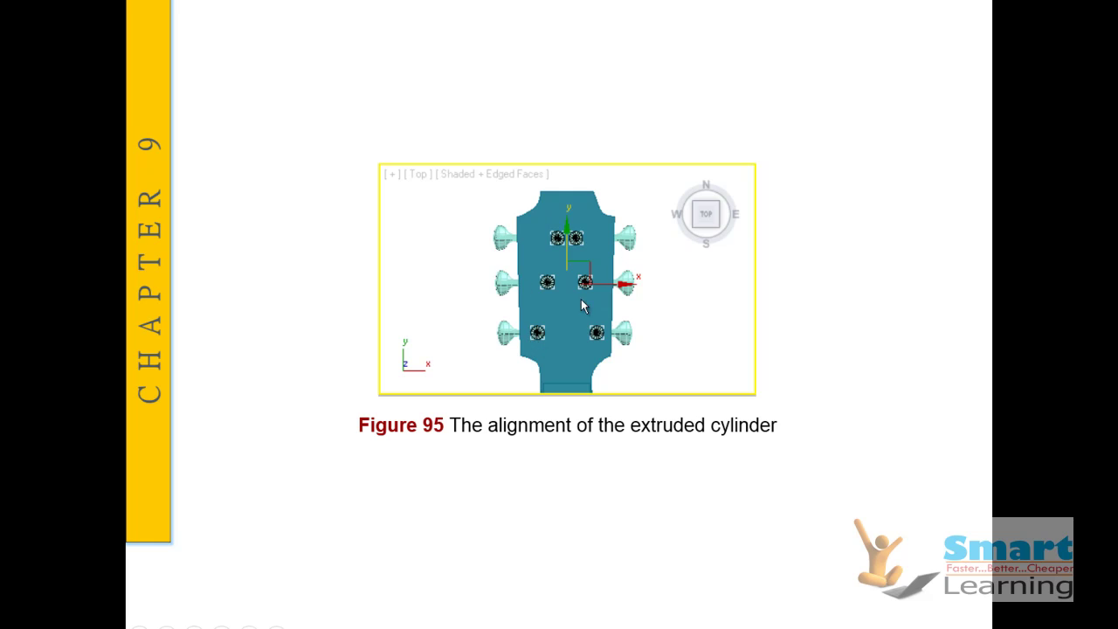
pyautogui.click(541, 295)
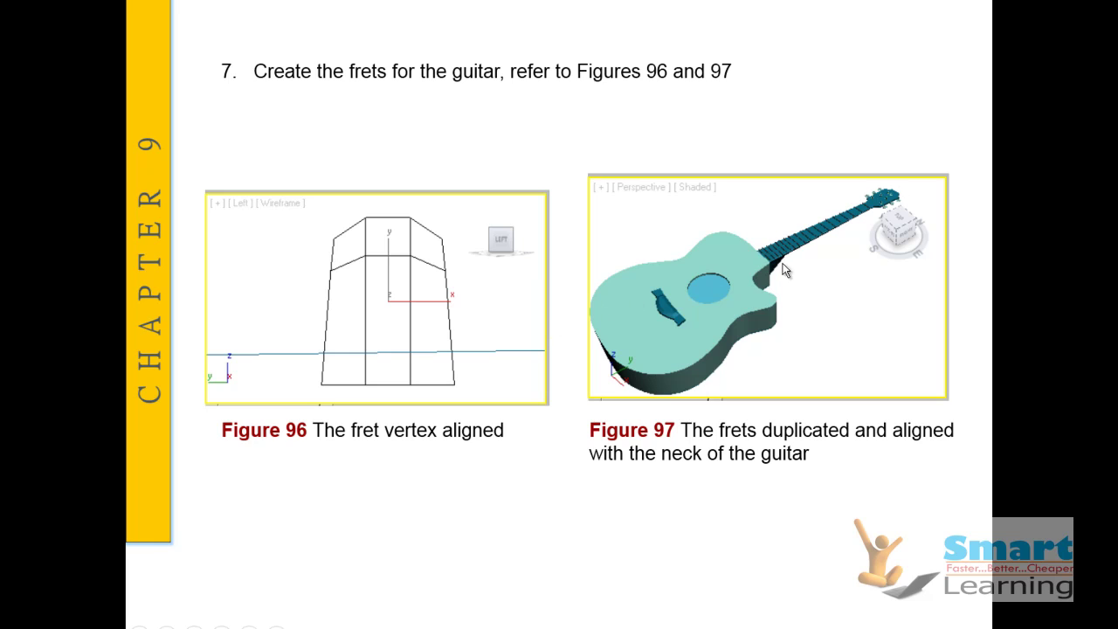
pyautogui.click(709, 325)
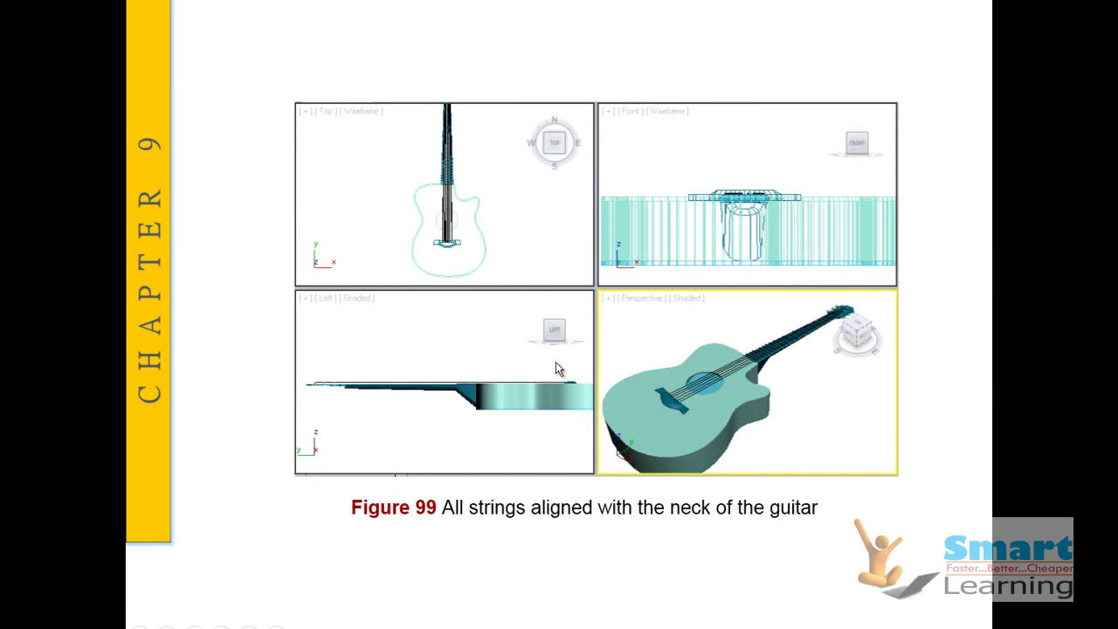
pyautogui.scroll(3, 681, 363)
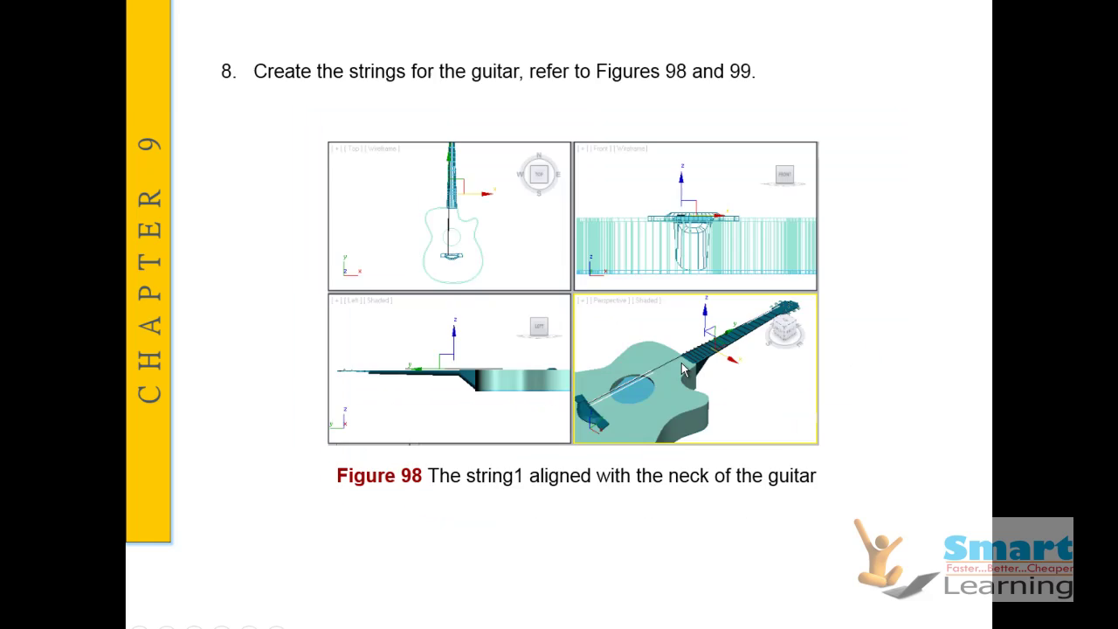
pyautogui.scroll(6, 681, 362)
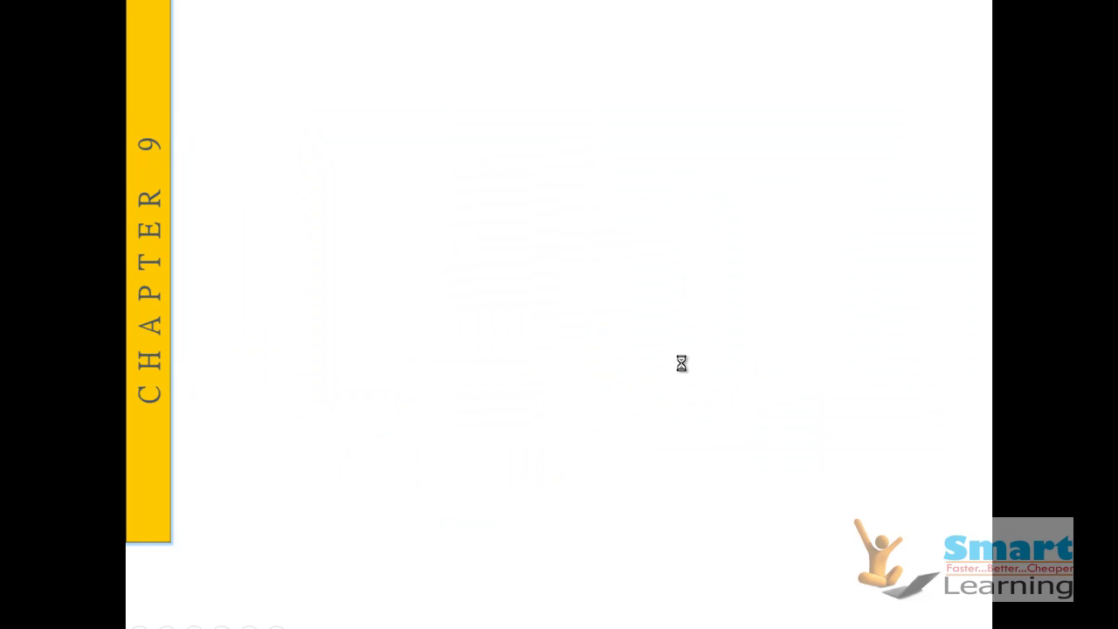
pyautogui.scroll(-2, 681, 363)
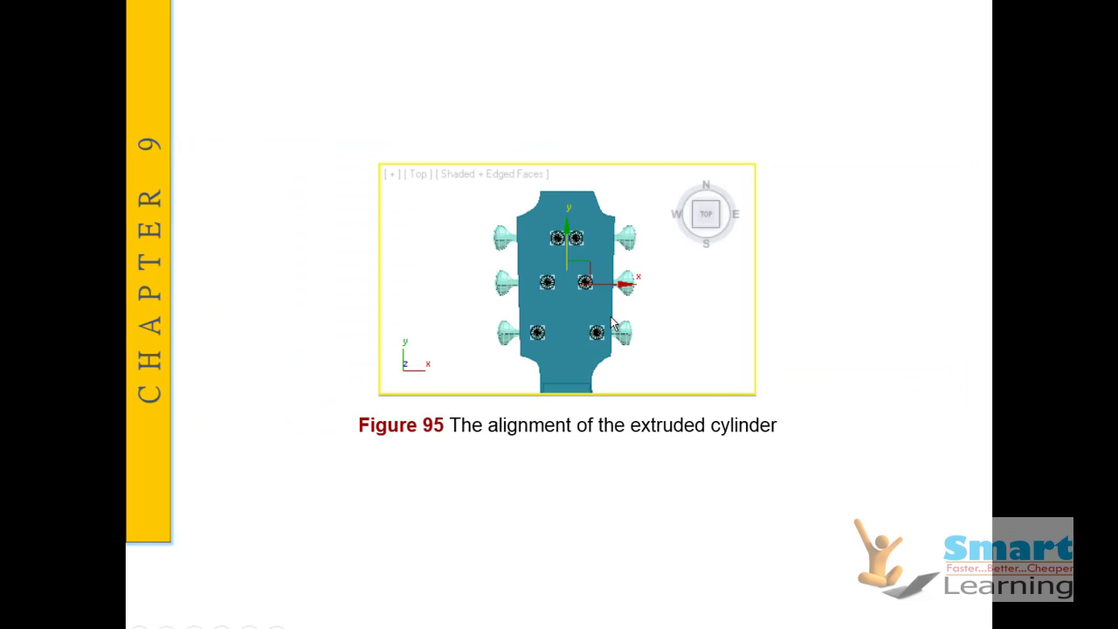
pyautogui.press('super+d')
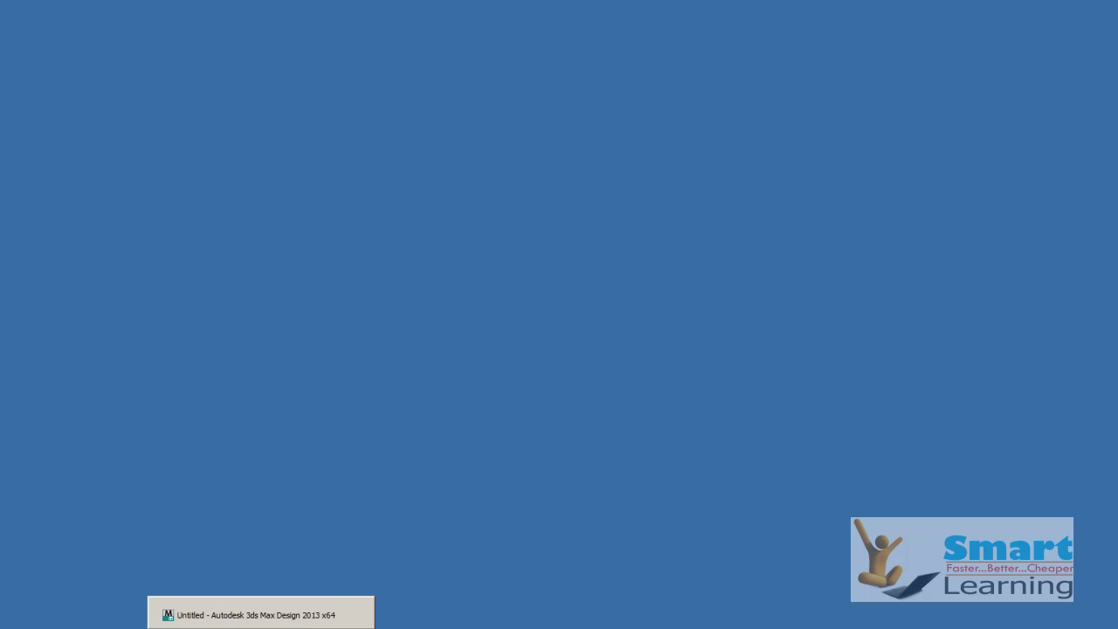
# - Switch to 3ds Max, view the guitar head from the top and compare it with Figure 95 in the slide show
pyautogui.click(261, 623)
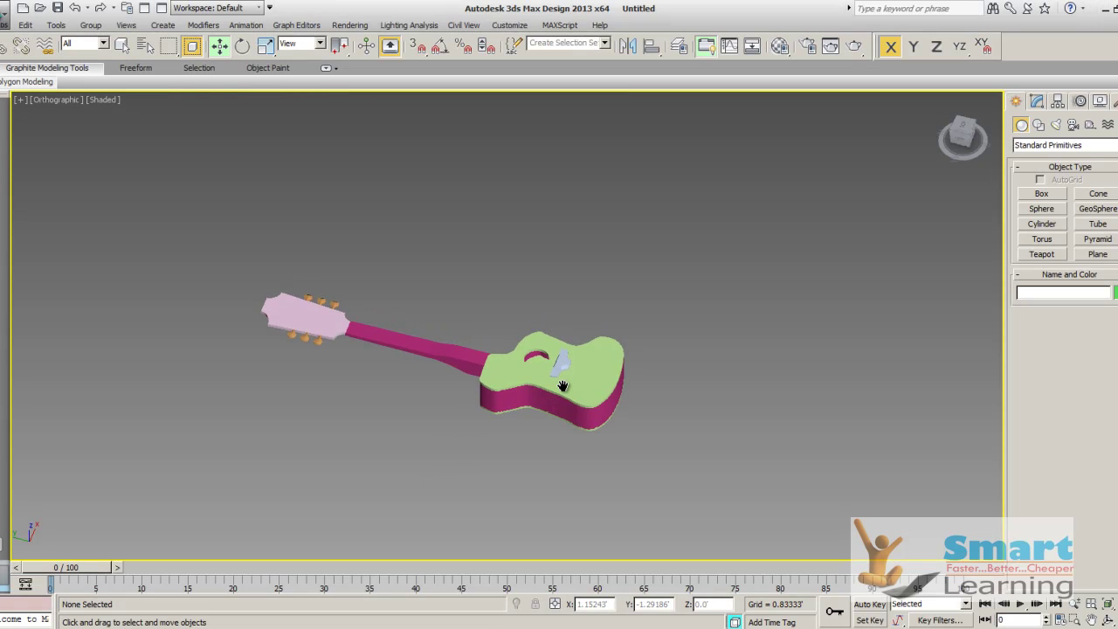
pyautogui.scroll(3, 643, 414)
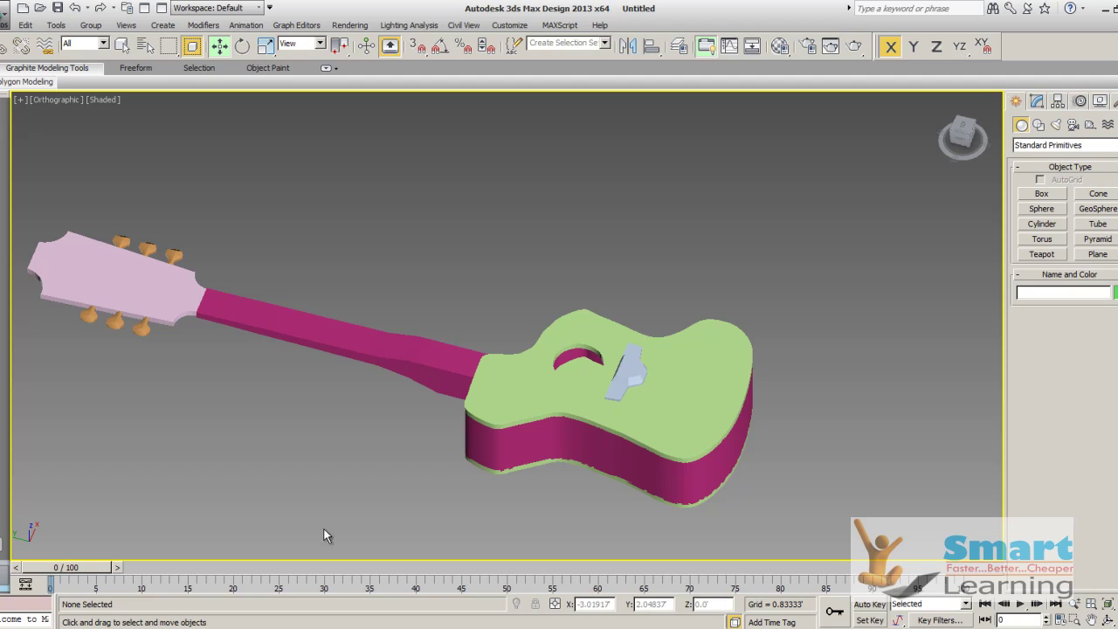
pyautogui.click(219, 627)
pyautogui.click(209, 617)
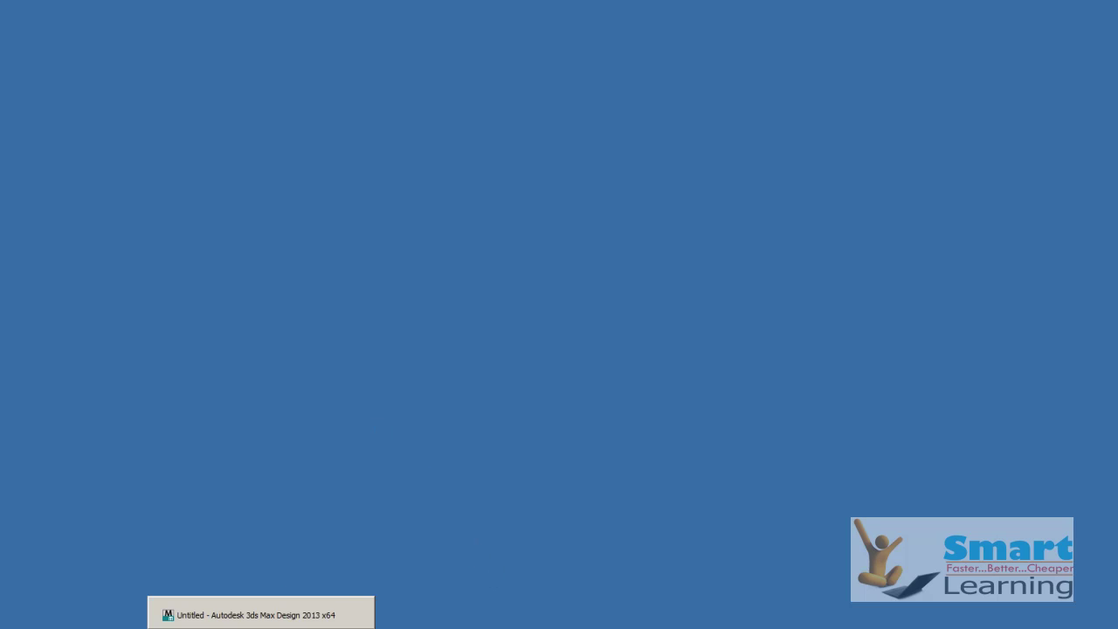
pyautogui.click(261, 623)
pyautogui.moveTo(554, 356); pyautogui.dragTo(631, 371, button='middle')
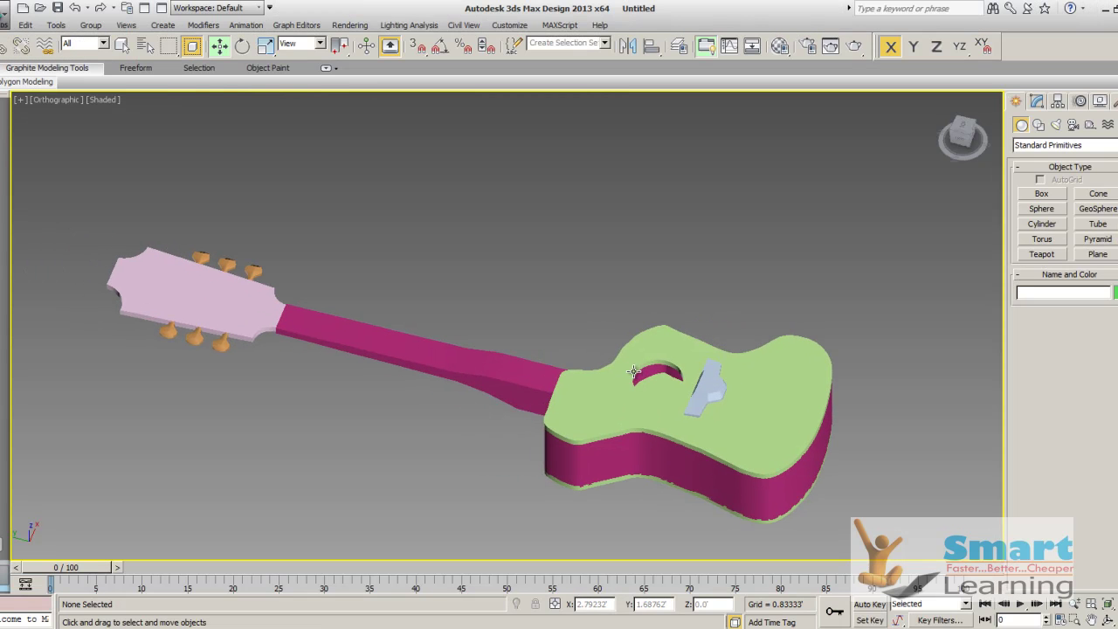
pyautogui.press('t')
pyautogui.moveTo(507, 344); pyautogui.dragTo(529, 572, button='middle')
pyautogui.scroll(3, 351, 260)
pyautogui.moveTo(420, 291); pyautogui.dragTo(610, 416, button='middle')
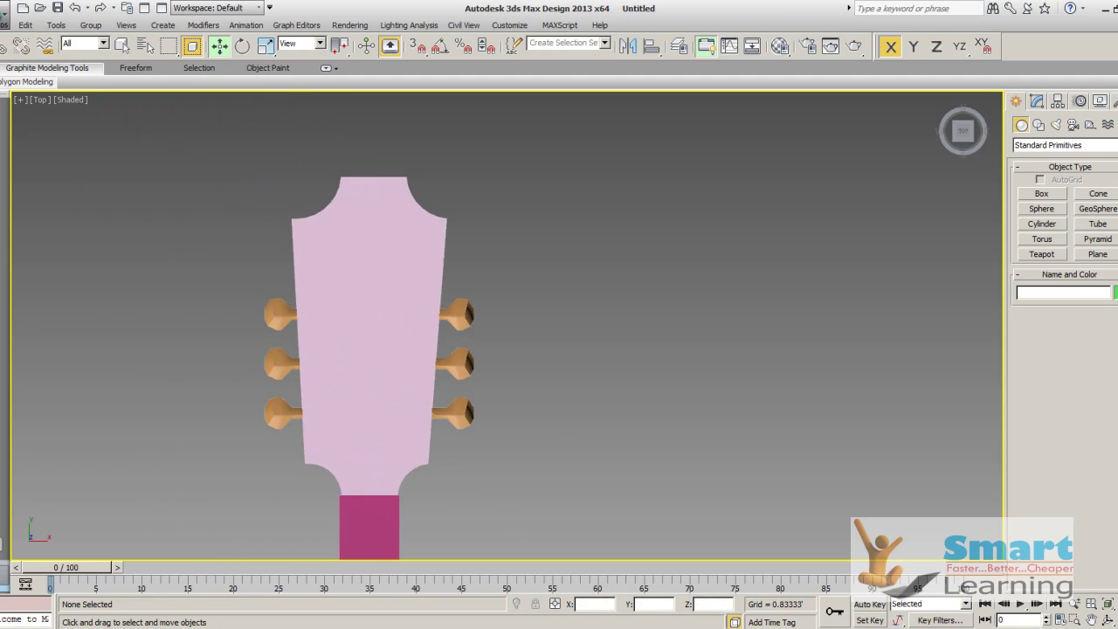
pyautogui.click(188, 615)
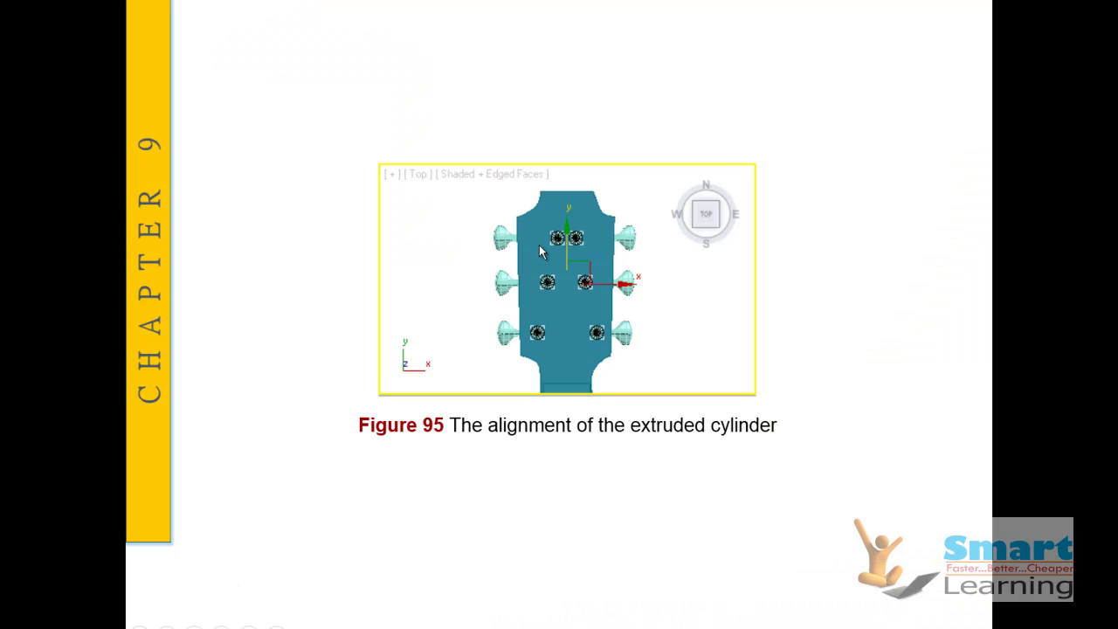
pyautogui.hotkey('alt', 'Tab')
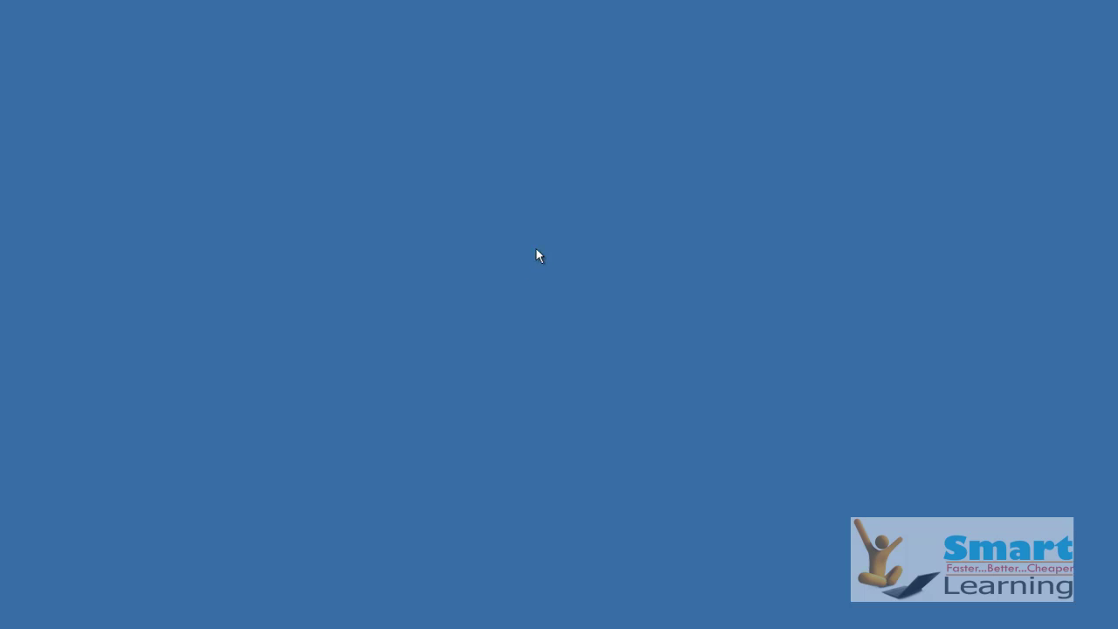
pyautogui.click(261, 615)
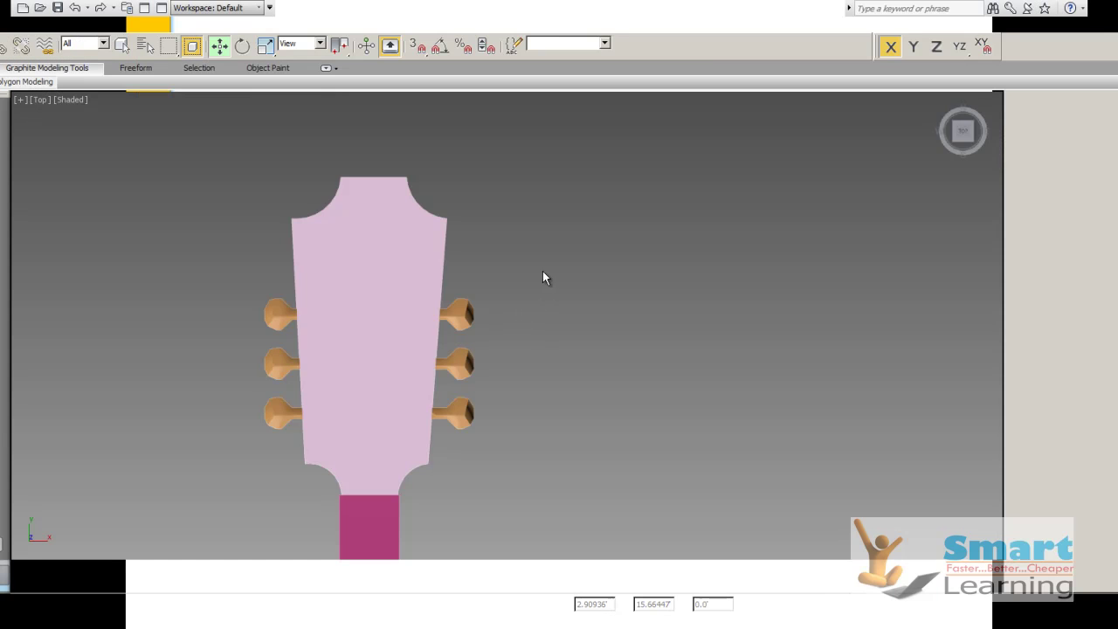
# - Create a cylinder of about 0.18' radius and 0.07' height on the head's upper left surface using AutoGrid
pyautogui.click(1041, 224)
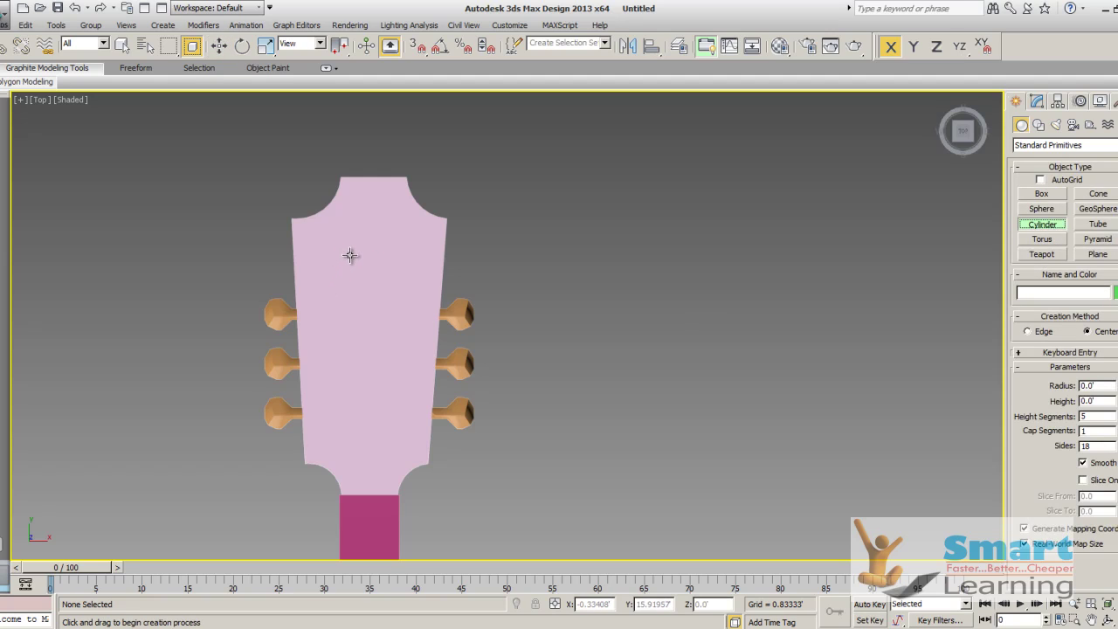
pyautogui.click(1039, 180)
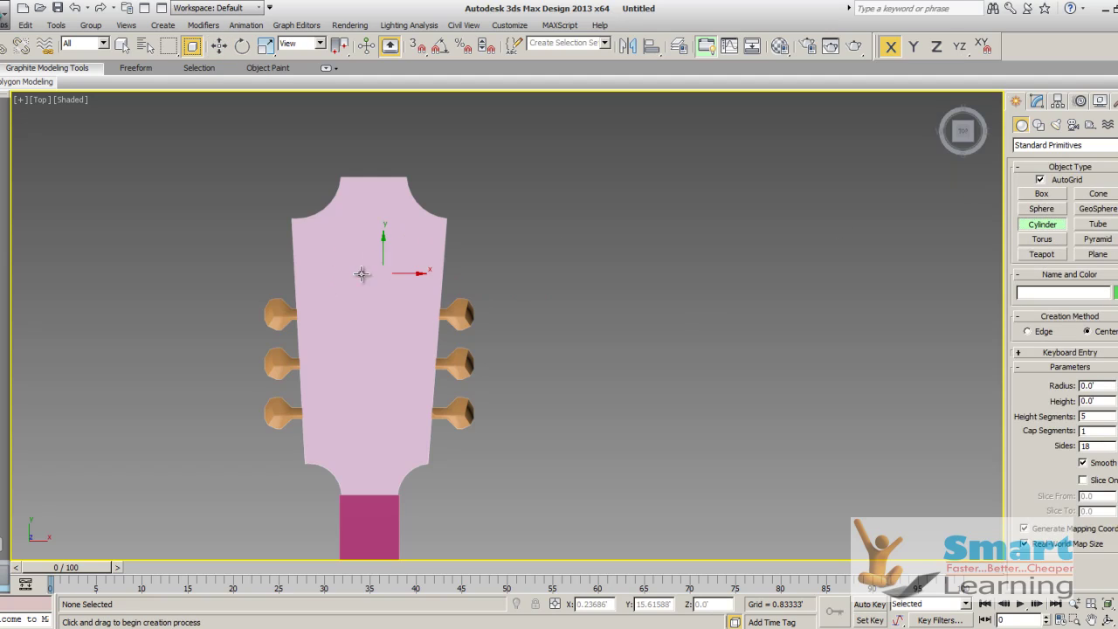
pyautogui.moveTo(343, 258); pyautogui.dragTo(347, 266)
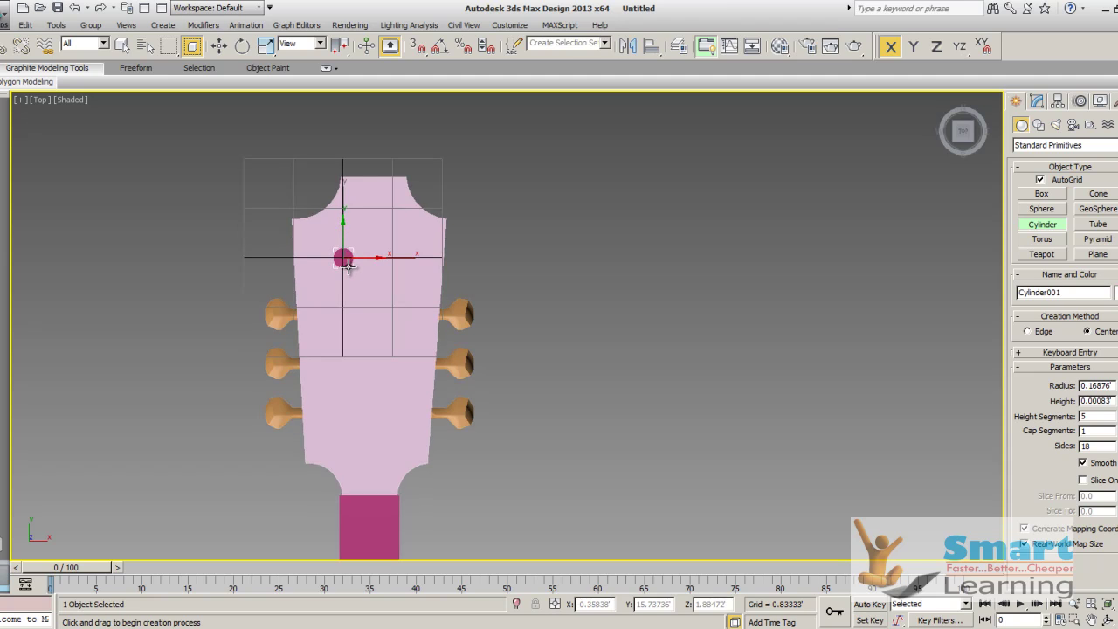
pyautogui.click(348, 264)
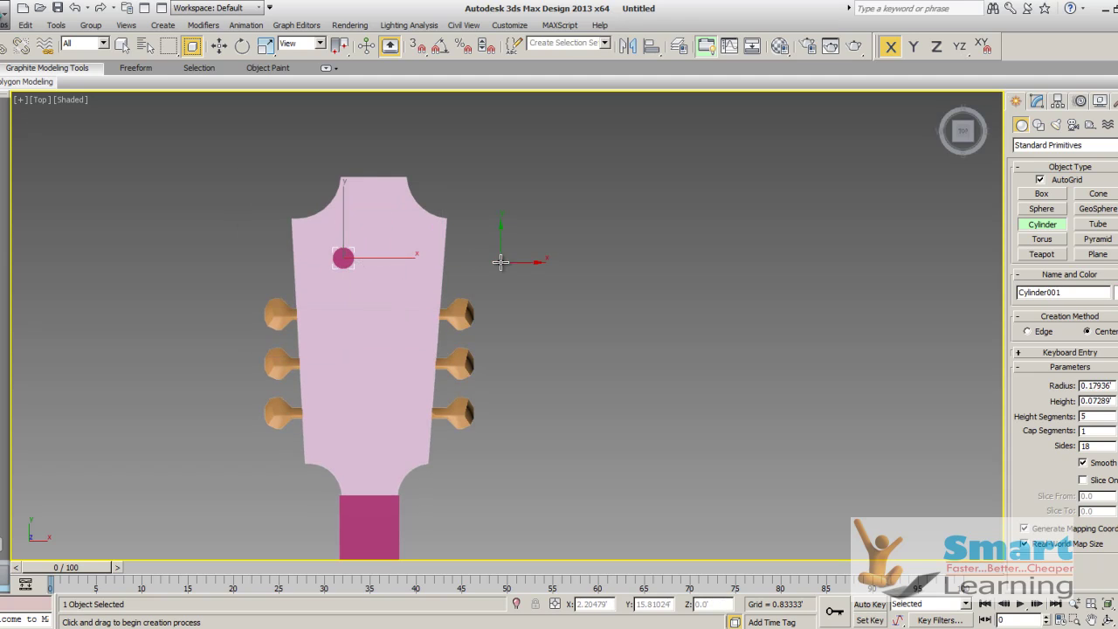
pyautogui.rightClick(503, 261)
pyautogui.click(565, 276)
pyautogui.keyDown('alt'); pyautogui.moveTo(525, 308); pyautogui.dragTo(543, 265, button='middle'); pyautogui.keyUp('alt')
pyautogui.scroll(3, 335, 246)
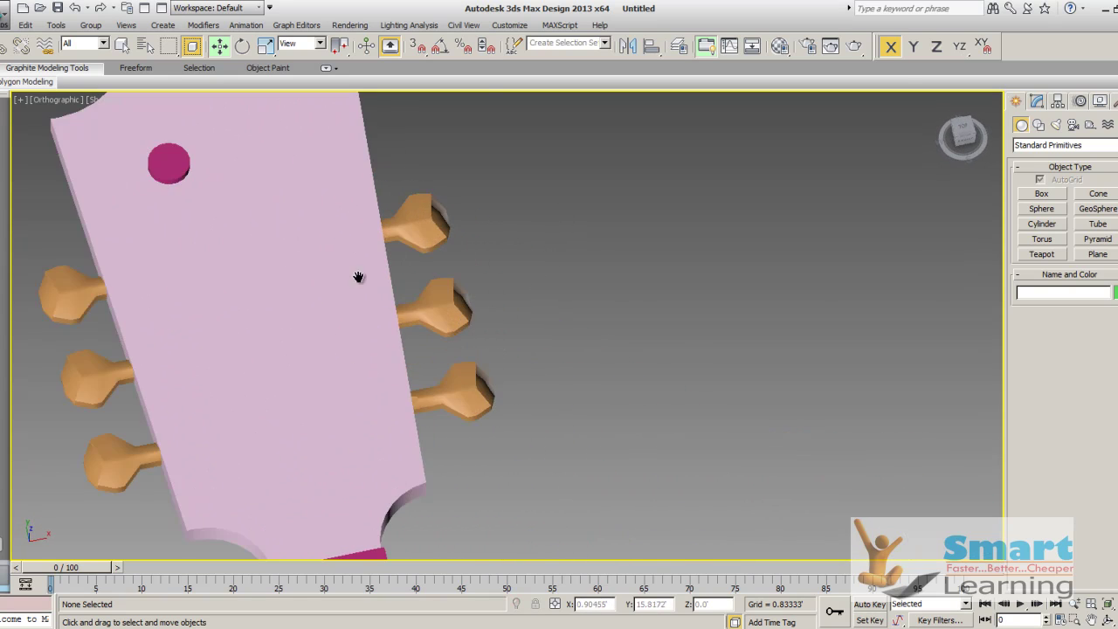
pyautogui.moveTo(337, 257); pyautogui.dragTo(592, 390, button='middle')
pyautogui.scroll(3, 416, 284)
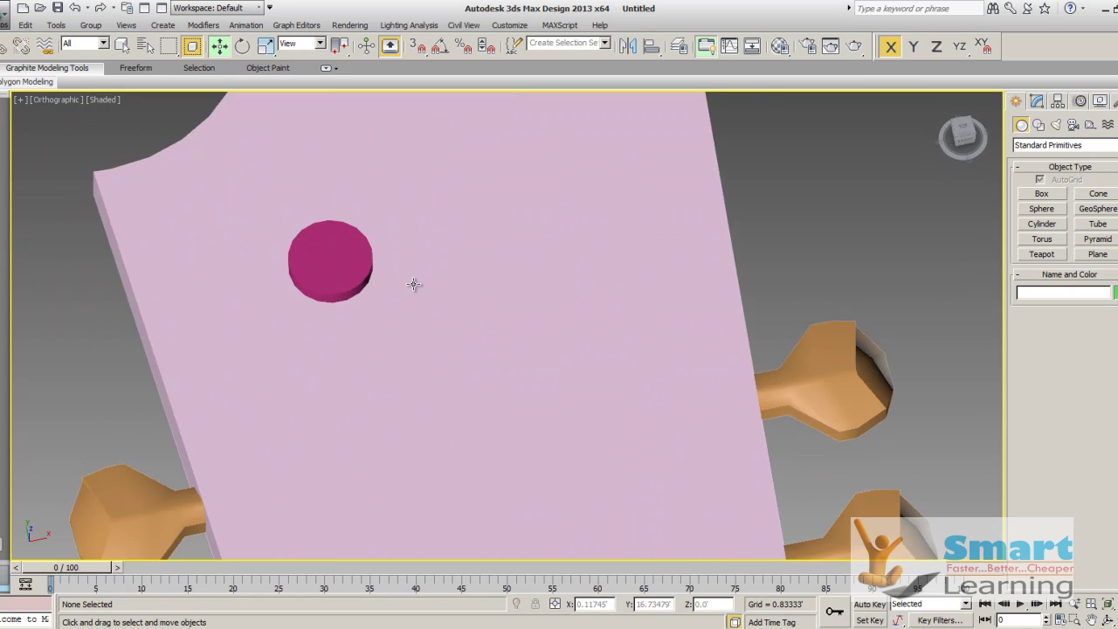
# - Show the scene in wireframe, set the cylinder's cap segments to 3 and convert it to an Editable Poly
pyautogui.press('F3')
pyautogui.click(367, 242)
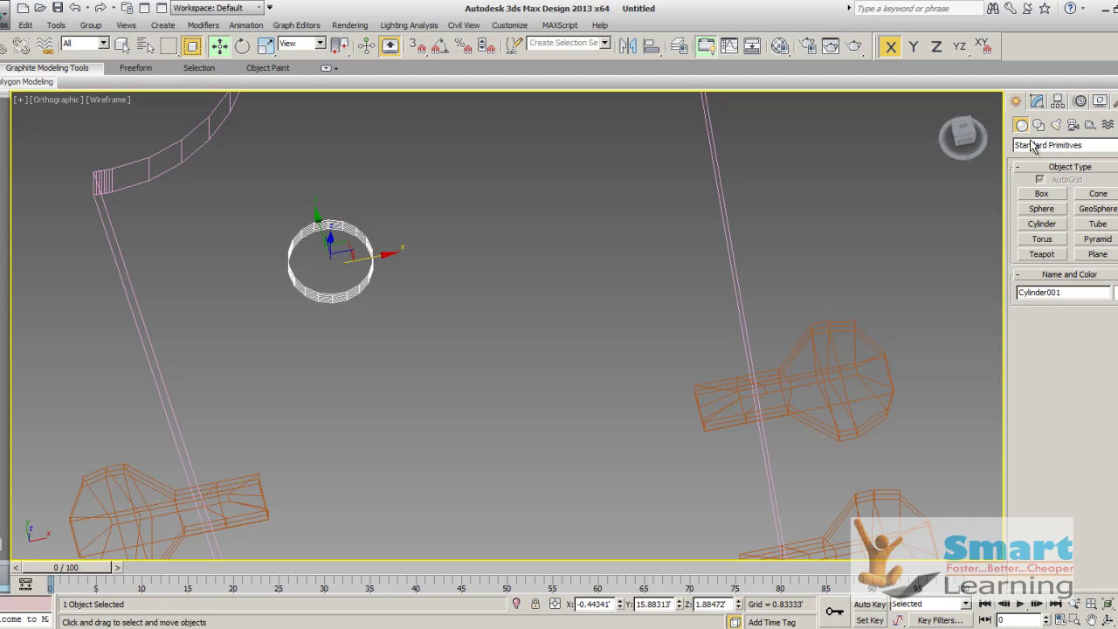
pyautogui.click(1037, 102)
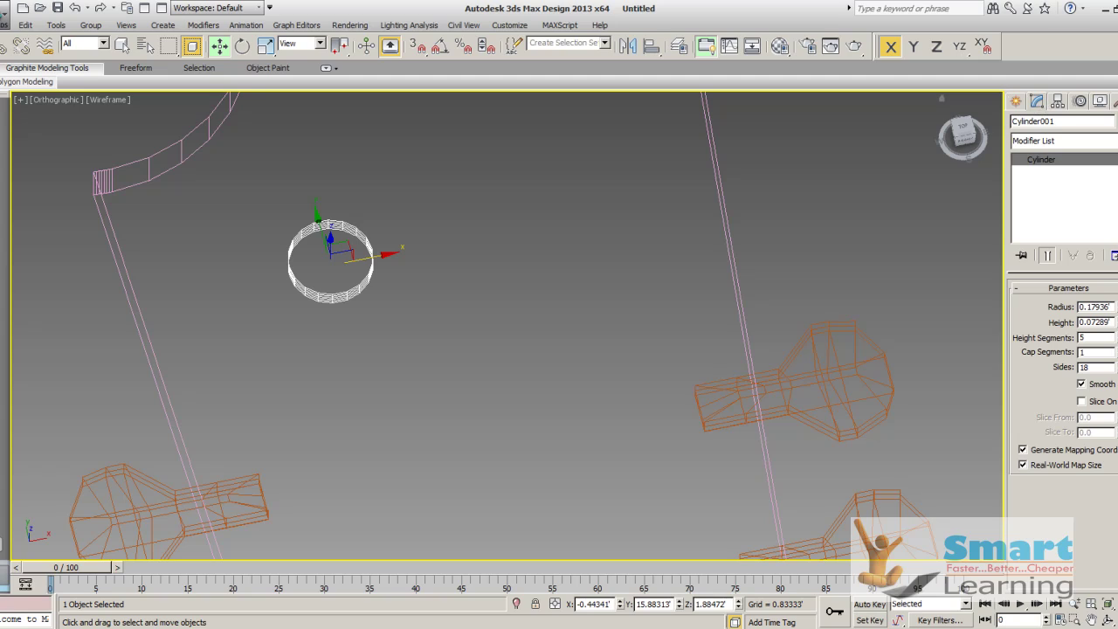
pyautogui.click(1115, 349)
pyautogui.click(1116, 349)
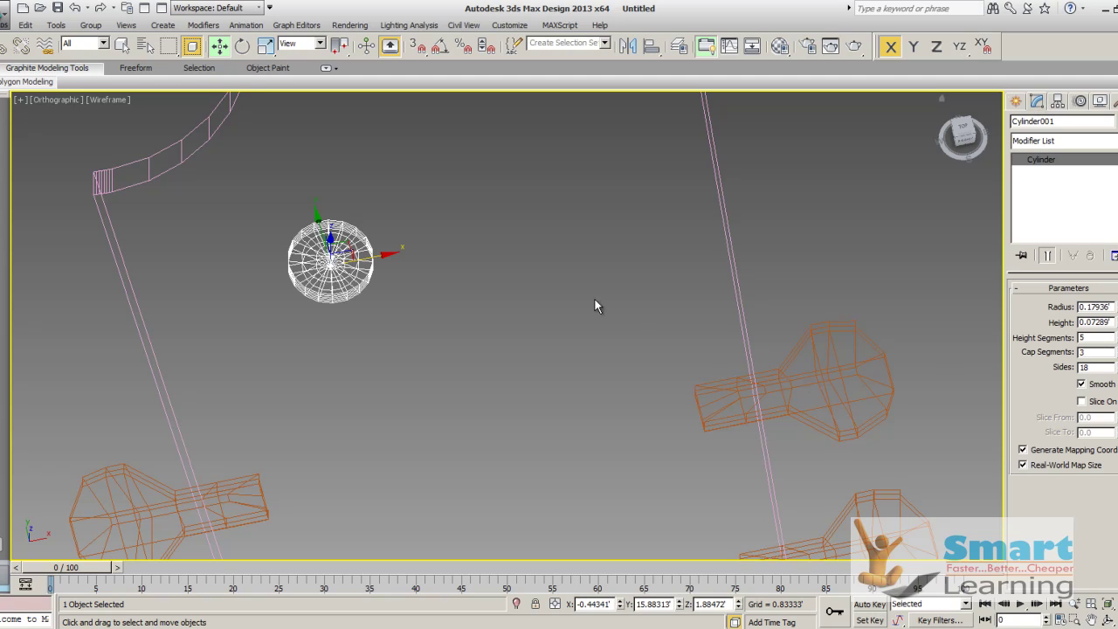
pyautogui.rightClick(361, 271)
pyautogui.moveTo(394, 397)
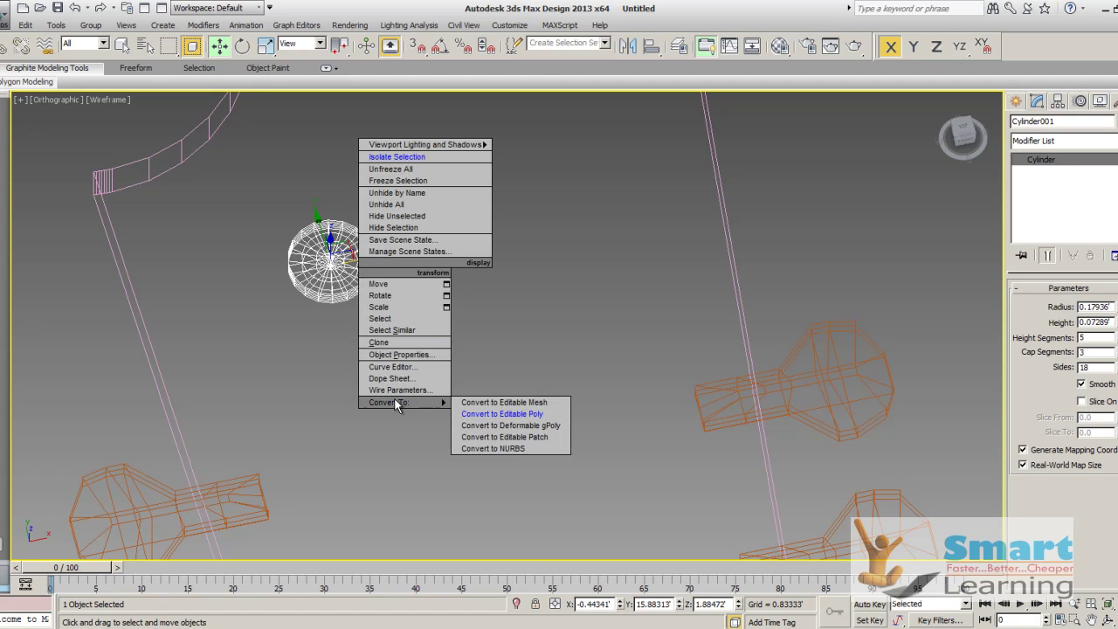
pyautogui.click(523, 412)
# - Select all polygons of the innermost ring on the cylinder's top cap at Polygon level
pyautogui.moveTo(355, 288); pyautogui.dragTo(996, 418, button='middle')
pyautogui.scroll(6, 367, 280)
pyautogui.scroll(4, 601, 325)
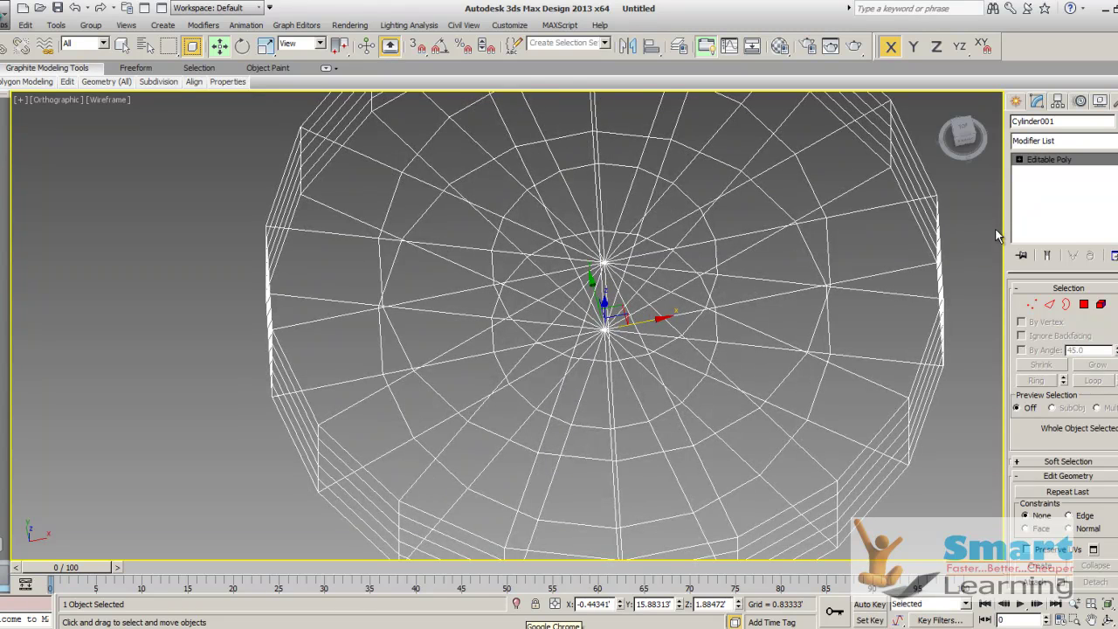
pyautogui.click(1019, 159)
pyautogui.click(1047, 206)
pyautogui.click(471, 264)
pyautogui.click(538, 271)
pyautogui.keyDown('ctrl'); pyautogui.click(527, 243); pyautogui.keyUp('ctrl')
pyautogui.keyDown('ctrl'); pyautogui.click(528, 223); pyautogui.keyUp('ctrl')
pyautogui.keyDown('ctrl'); pyautogui.click(551, 203); pyautogui.keyUp('ctrl')
pyautogui.keyDown('ctrl'); pyautogui.click(583, 193); pyautogui.keyUp('ctrl')
pyautogui.keyDown('ctrl'); pyautogui.click(609, 191); pyautogui.keyUp('ctrl')
pyautogui.keyDown('ctrl'); pyautogui.click(640, 197); pyautogui.keyUp('ctrl')
pyautogui.keyDown('ctrl'); pyautogui.click(663, 208); pyautogui.keyUp('ctrl')
pyautogui.keyDown('ctrl'); pyautogui.click(686, 228); pyautogui.keyUp('ctrl')
pyautogui.keyDown('ctrl'); pyautogui.click(688, 256); pyautogui.keyUp('ctrl')
pyautogui.keyDown('ctrl'); pyautogui.click(680, 276); pyautogui.keyUp('ctrl')
pyautogui.keyDown('ctrl'); pyautogui.click(649, 296); pyautogui.keyUp('ctrl')
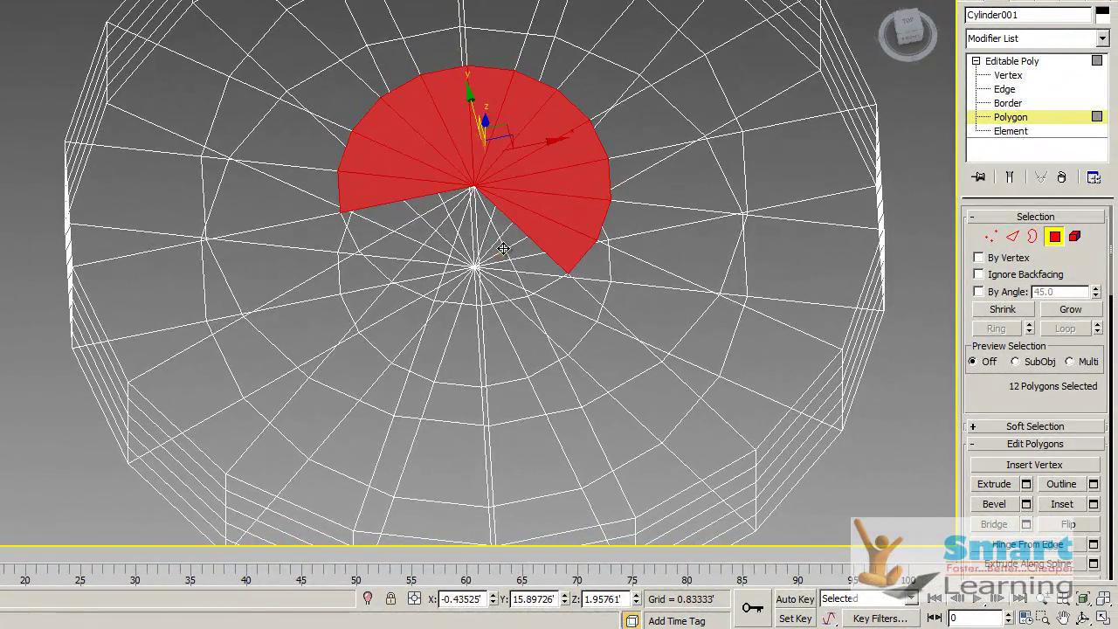
pyautogui.keyDown('ctrl'); pyautogui.click(493, 262); pyautogui.keyUp('ctrl')
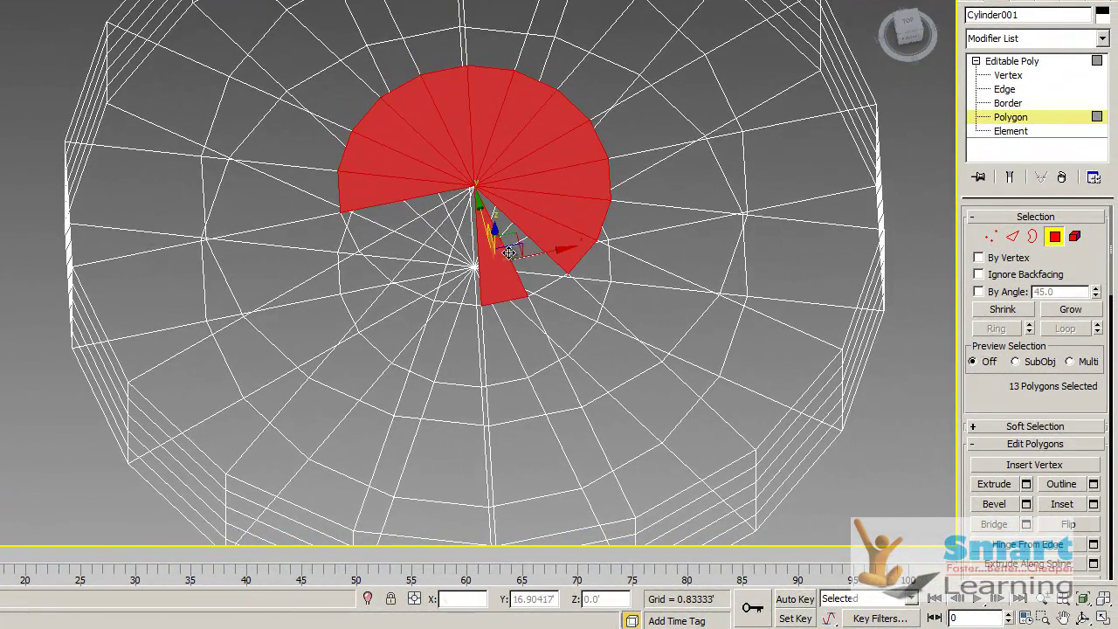
pyautogui.keyDown('ctrl'); pyautogui.click(523, 253); pyautogui.keyUp('ctrl')
pyautogui.keyDown('ctrl'); pyautogui.click(463, 263); pyautogui.keyUp('ctrl')
pyautogui.keyDown('ctrl'); pyautogui.click(435, 266); pyautogui.keyUp('ctrl')
pyautogui.keyDown('ctrl'); pyautogui.click(402, 250); pyautogui.keyUp('ctrl')
pyautogui.keyDown('ctrl'); pyautogui.click(387, 233); pyautogui.keyUp('ctrl')
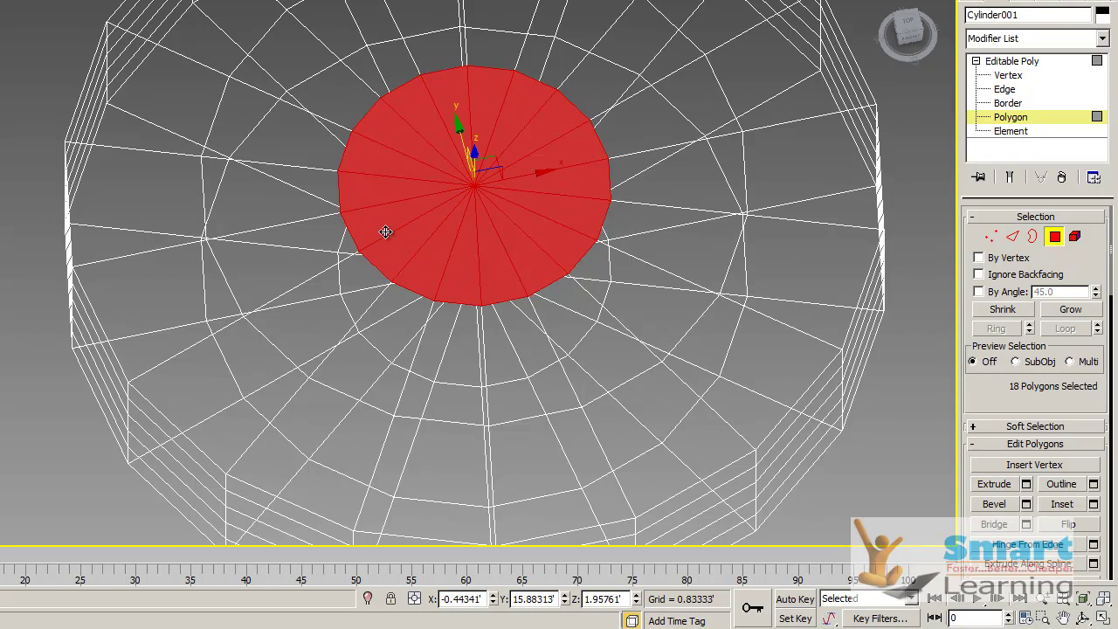
# - Extrude the selected cap polygons by 0.05', deselect them and display the cylinder shaded
pyautogui.click(1026, 483)
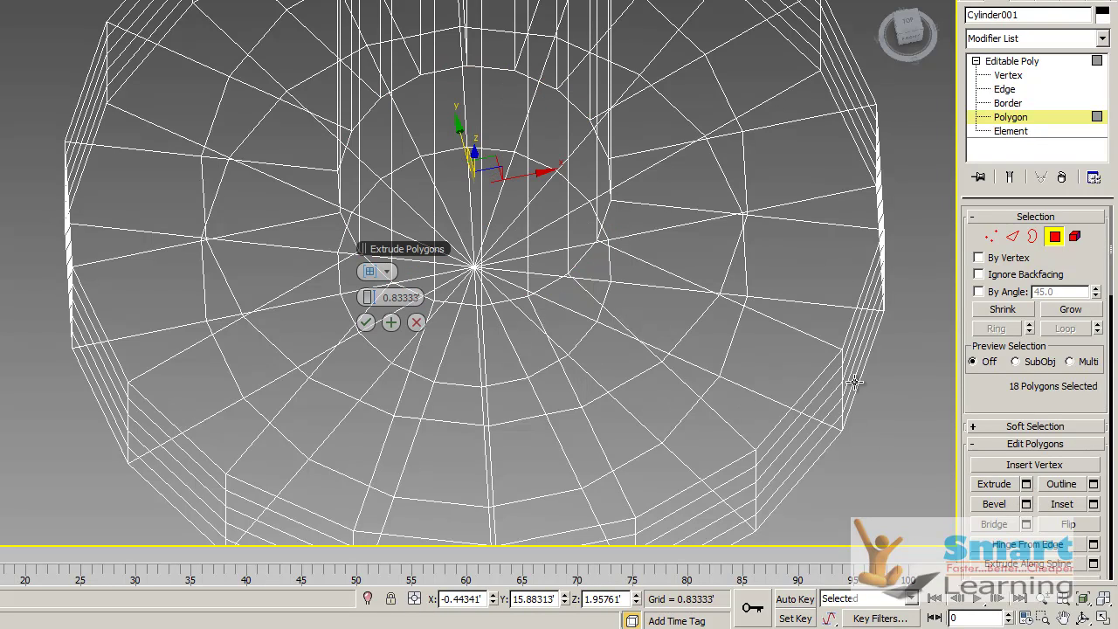
pyautogui.write('.1')
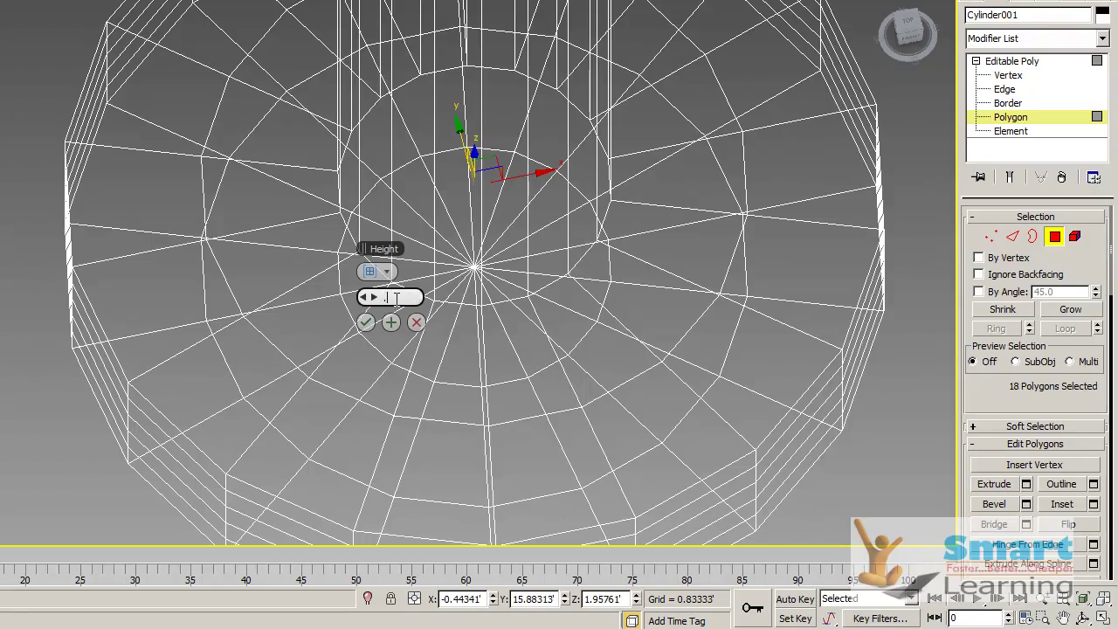
pyautogui.press('Return')
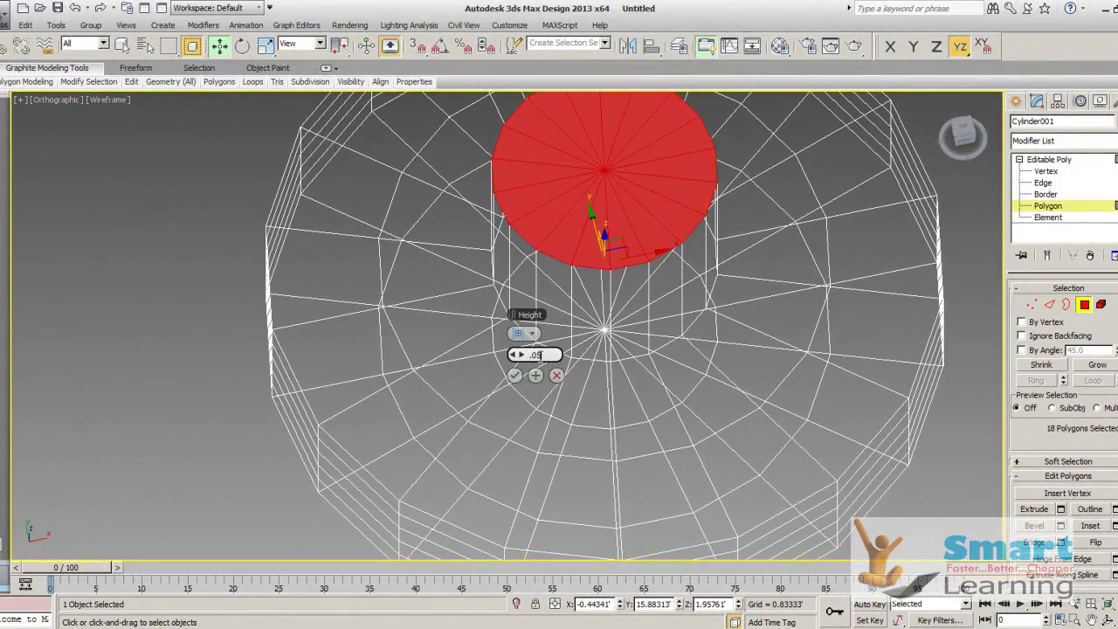
pyautogui.press('Return')
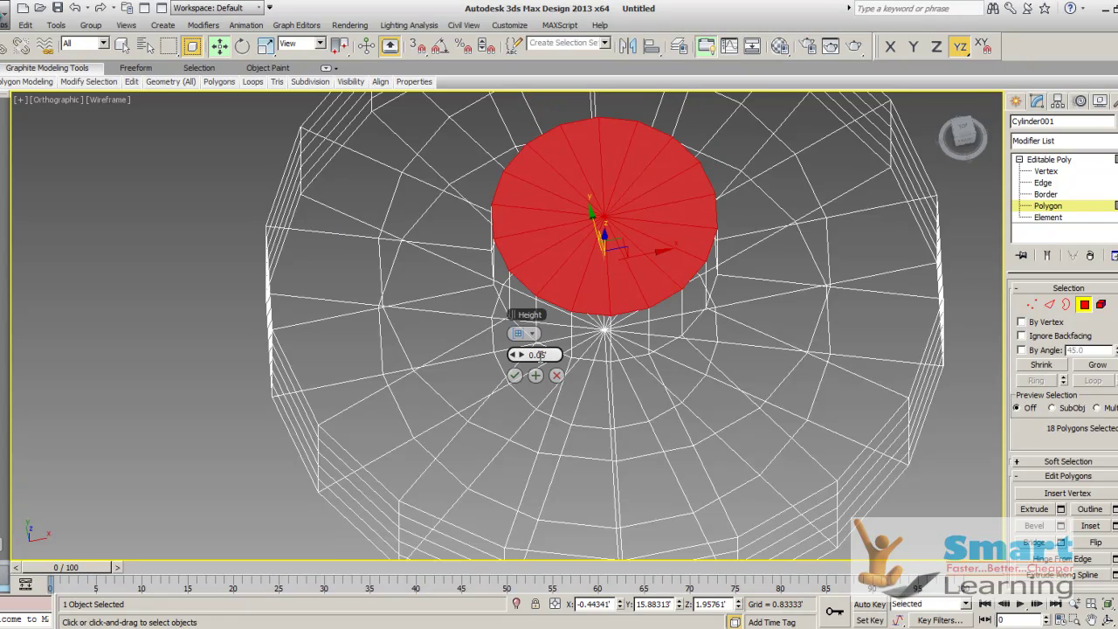
pyautogui.click(514, 375)
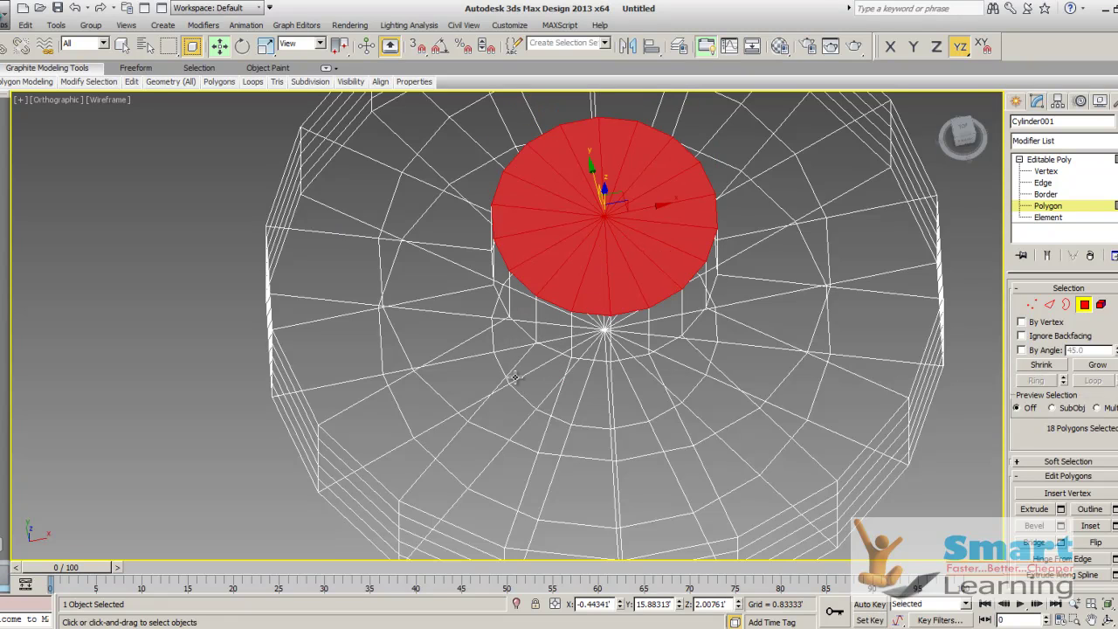
pyautogui.click(169, 288)
pyautogui.scroll(-6, 306, 305)
pyautogui.press('F3')
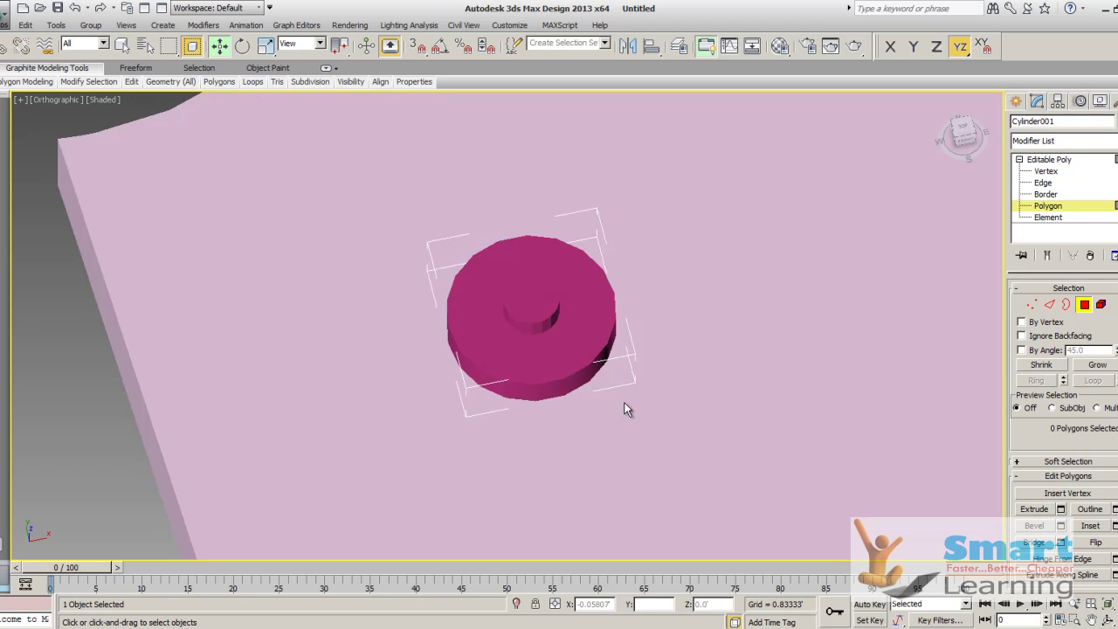
# - Leave polygon editing, shift the extruded cylinder slightly along X and clone it beside itself to form a pair on the head
pyautogui.scroll(-4, 559, 375)
pyautogui.moveTo(576, 377); pyautogui.dragTo(497, 350, button='middle')
pyautogui.scroll(-2, 464, 315)
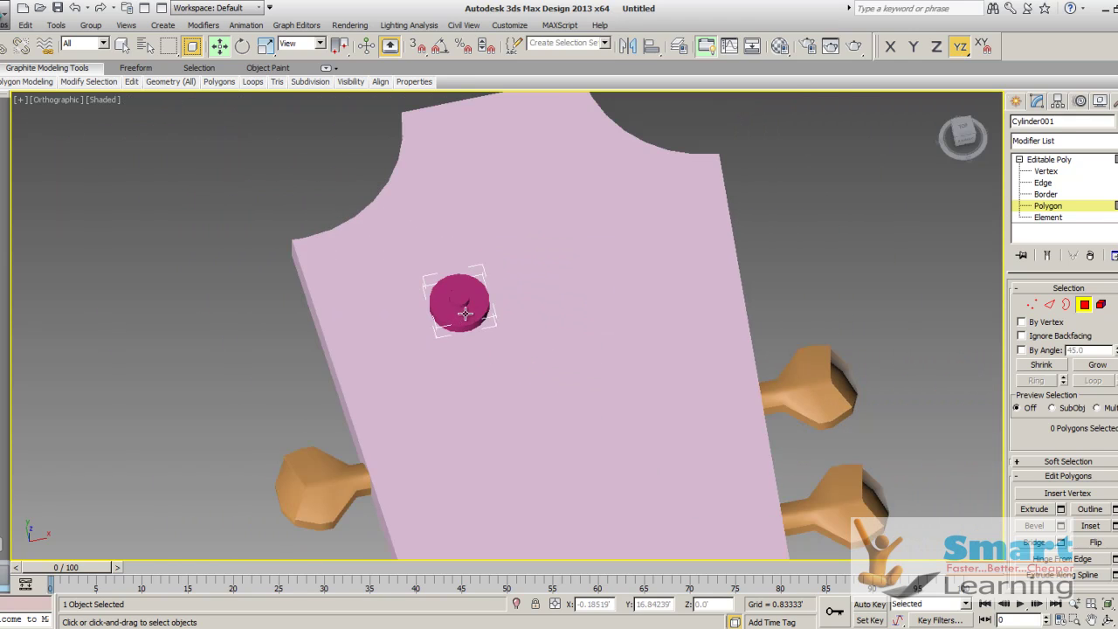
pyautogui.click(1018, 101)
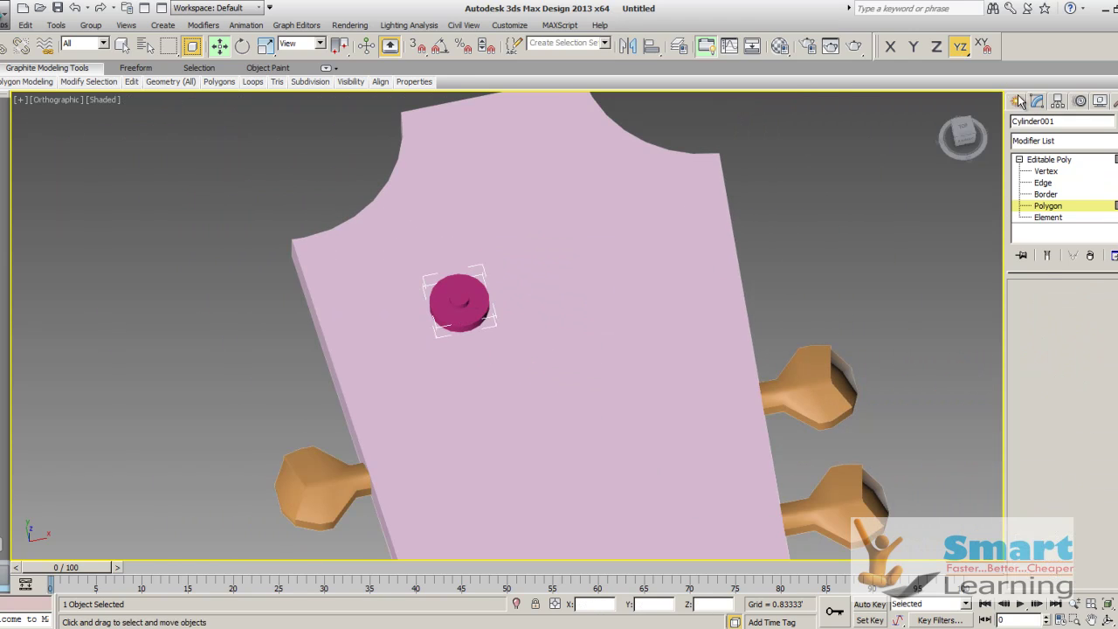
pyautogui.click(787, 248)
pyautogui.click(483, 300)
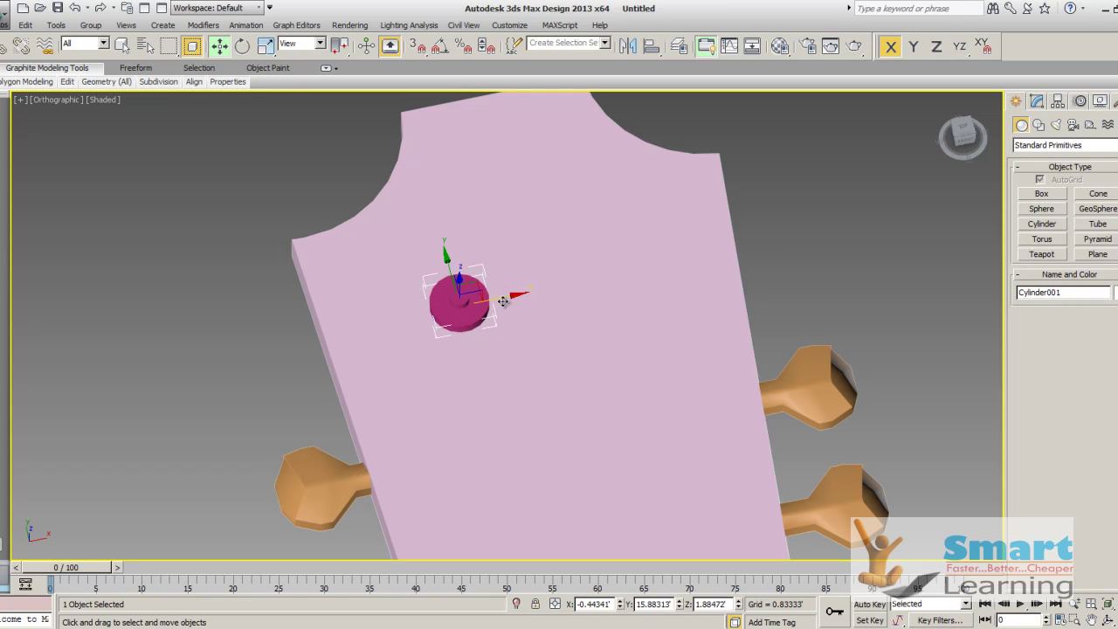
pyautogui.moveTo(505, 298); pyautogui.dragTo(619, 276)
pyautogui.click(557, 383)
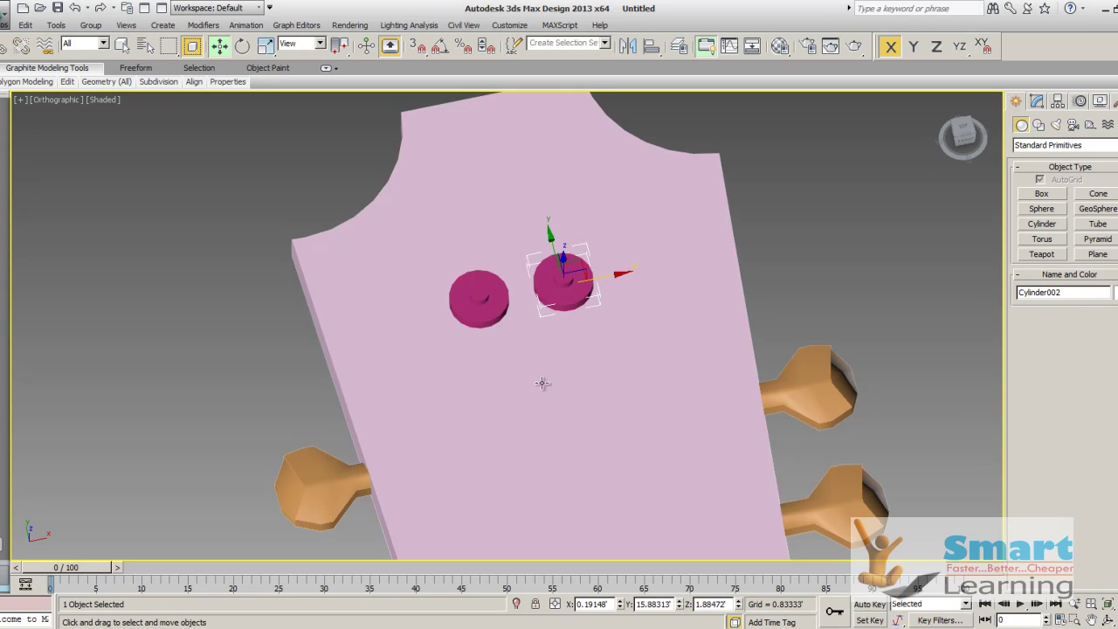
# - In the Top view, move the pair of tuning pegs nearest the head's tip along Y toward the tip
pyautogui.moveTo(436, 378); pyautogui.dragTo(425, 219, button='middle')
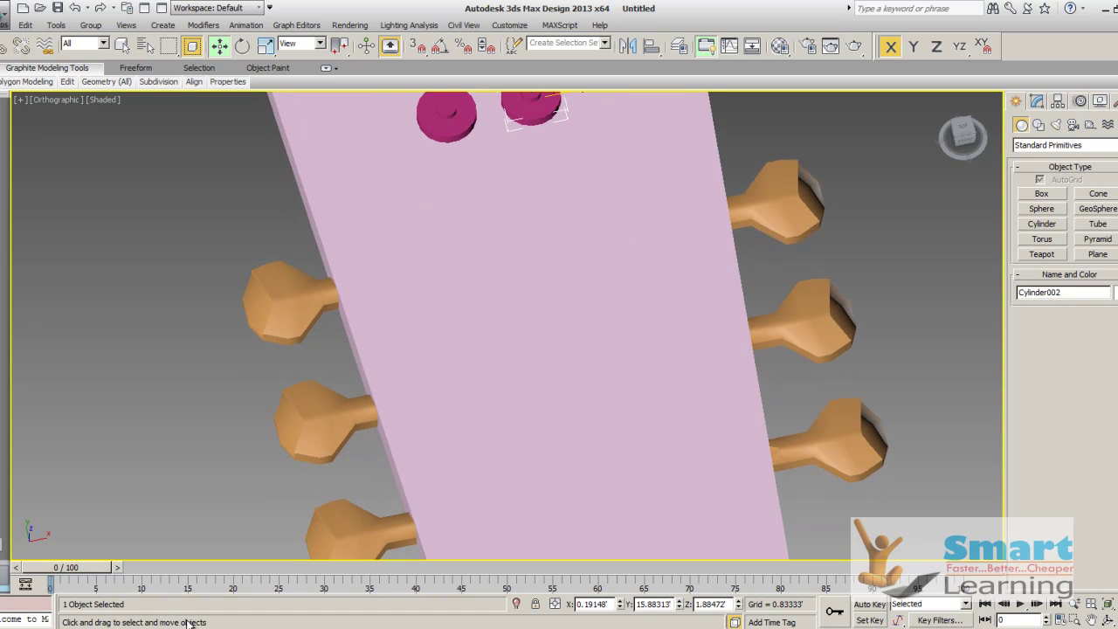
pyautogui.click(218, 610)
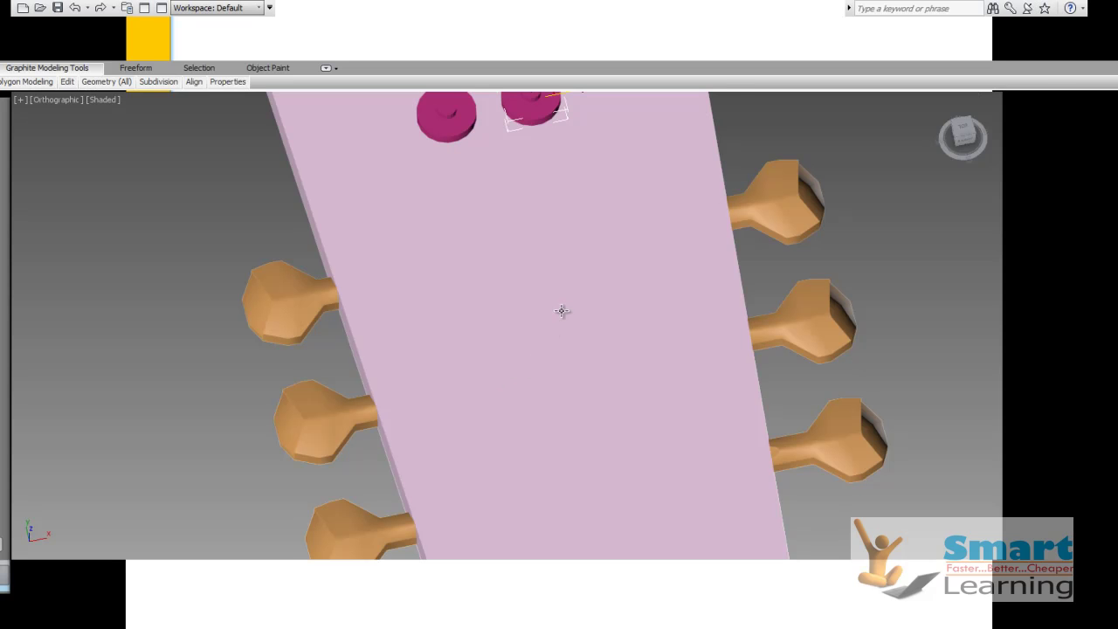
pyautogui.press('t')
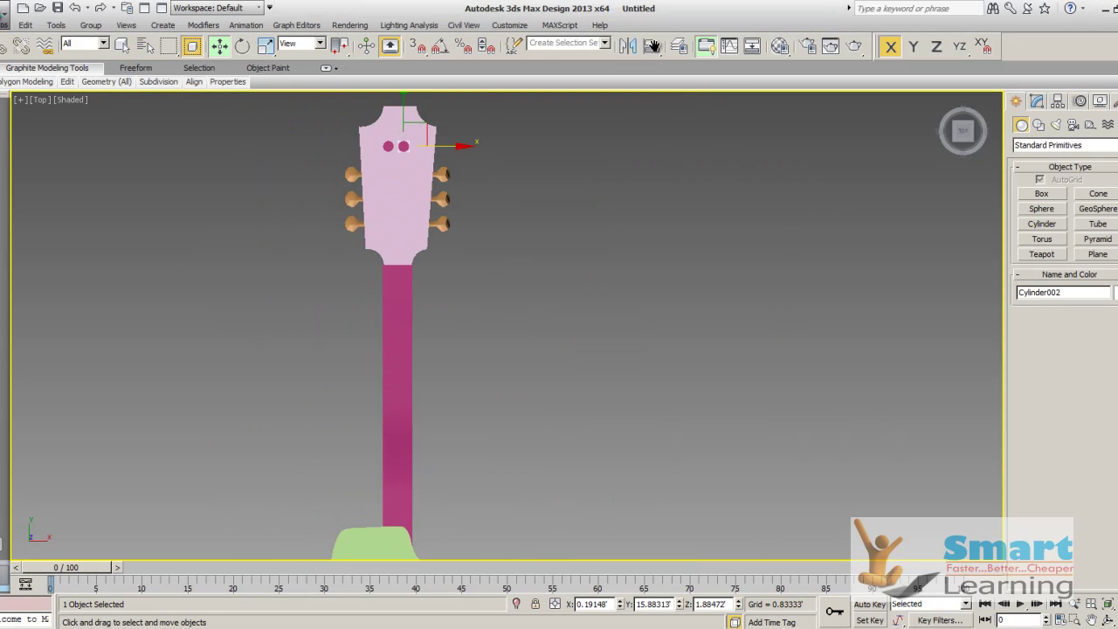
pyautogui.scroll(5, 374, 217)
pyautogui.moveTo(417, 222); pyautogui.dragTo(506, 362, button='middle')
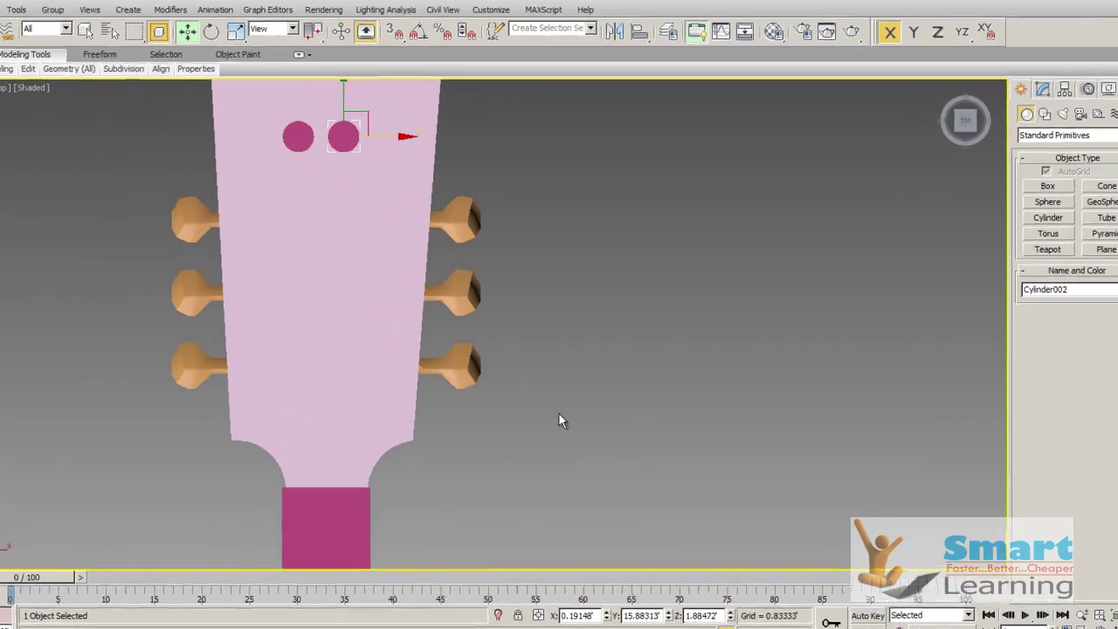
pyautogui.click(608, 355)
pyautogui.moveTo(454, 156); pyautogui.dragTo(62, 236)
pyautogui.click(434, 237)
pyautogui.click(392, 207)
pyautogui.keyDown('ctrl'); pyautogui.click(92, 207); pyautogui.keyUp('ctrl')
pyautogui.moveTo(235, 156); pyautogui.dragTo(235, 112)
# - Move the middle pair of tuning pegs along Y so the three pairs are about evenly spaced
pyautogui.click(392, 271)
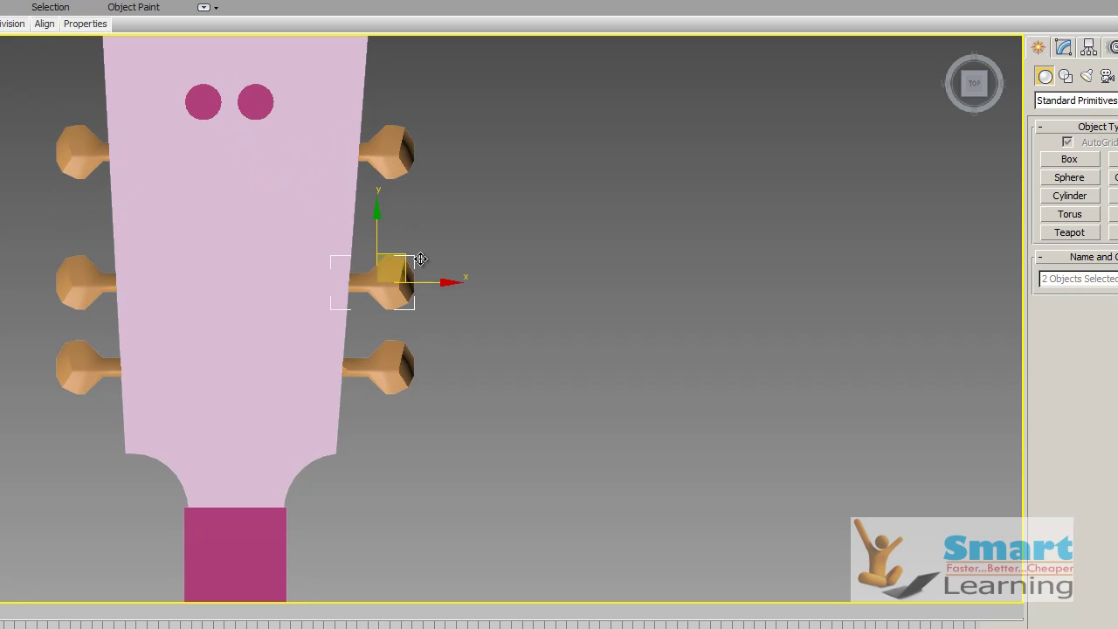
pyautogui.keyDown('ctrl'); pyautogui.click(88, 288); pyautogui.keyUp('ctrl')
pyautogui.moveTo(236, 238); pyautogui.dragTo(237, 210)
pyautogui.click(180, 120)
# - Move the cylinder pair level with the upper tuning pegs and make 2 copies of it down the head
pyautogui.click(208, 108)
pyautogui.keyDown('ctrl'); pyautogui.click(253, 101); pyautogui.keyUp('ctrl')
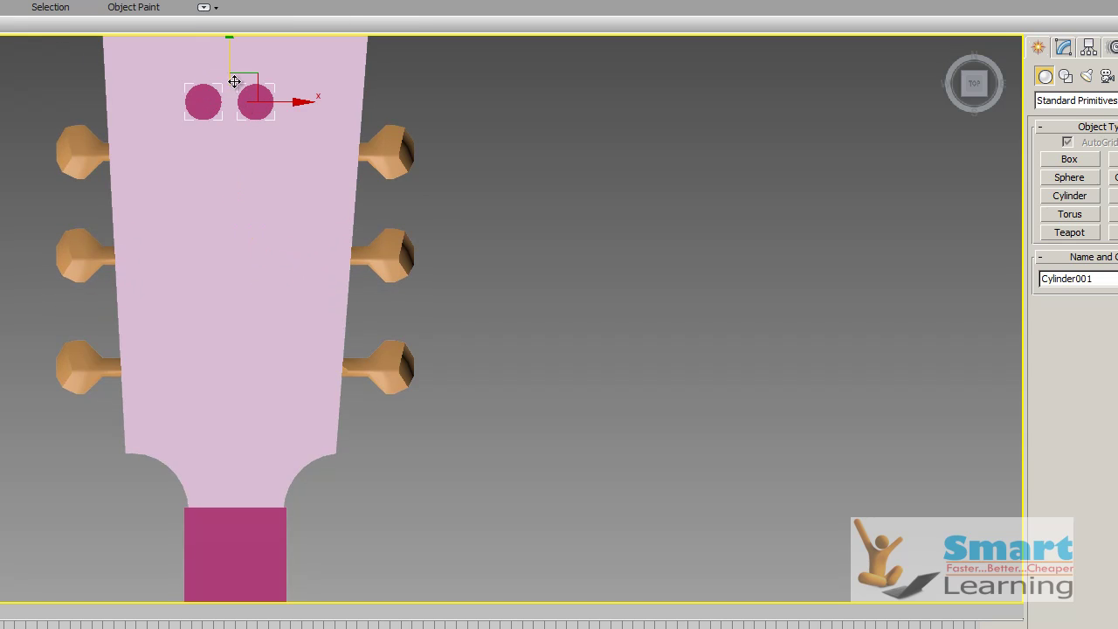
pyautogui.moveTo(234, 58); pyautogui.dragTo(231, 196)
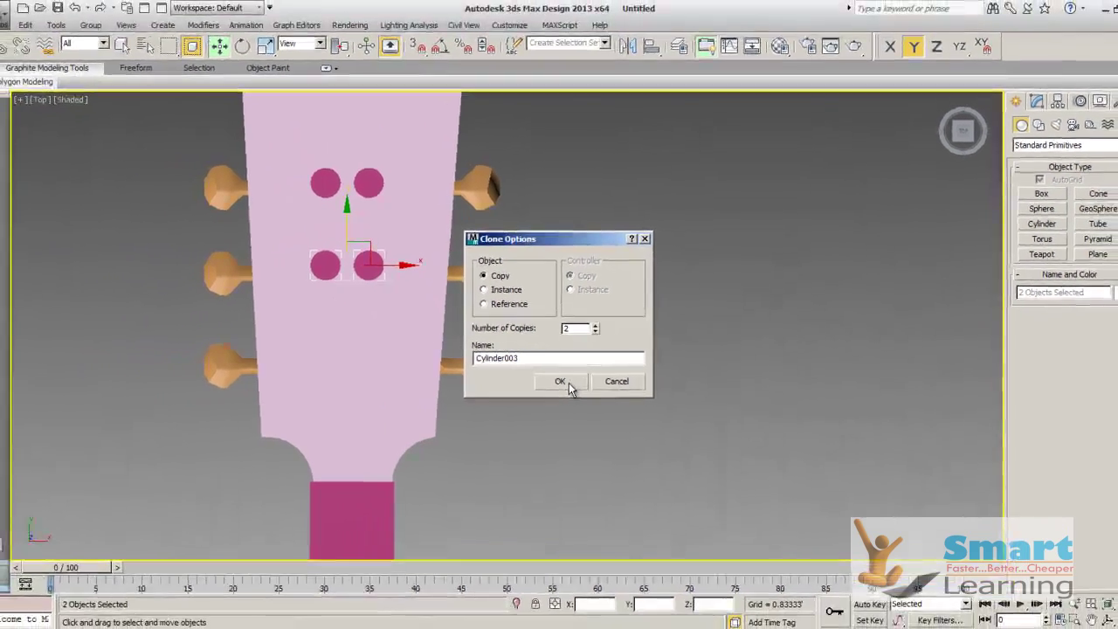
pyautogui.click(488, 386)
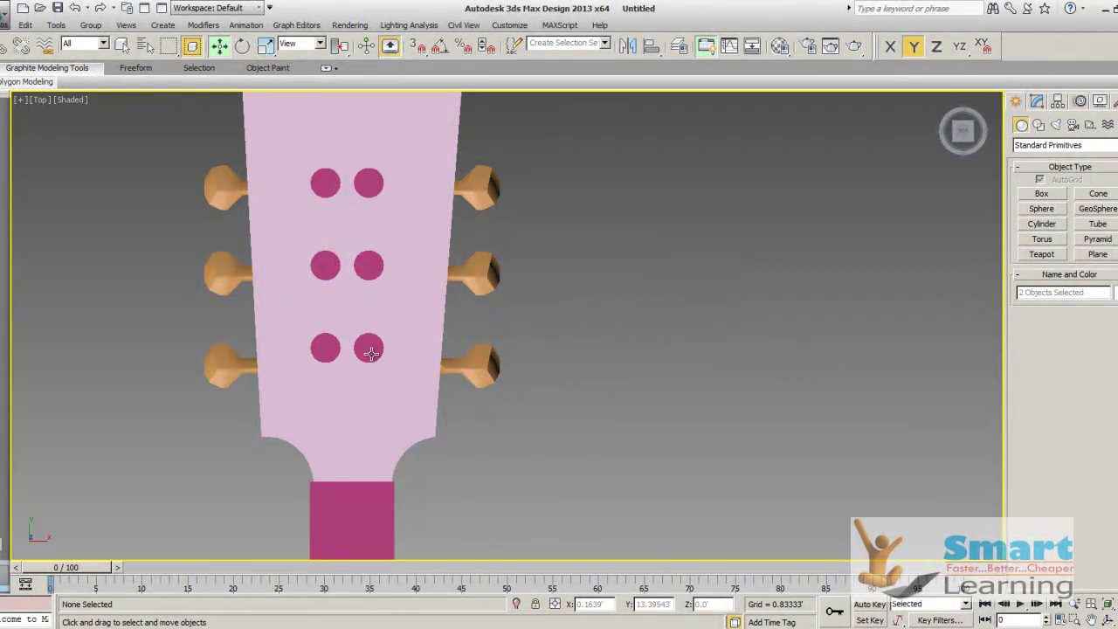
# - Spread the lowest pair of cylinders apart along X toward the head's edges
pyautogui.click(332, 352)
pyautogui.click(361, 353)
pyautogui.moveTo(419, 348); pyautogui.dragTo(439, 349)
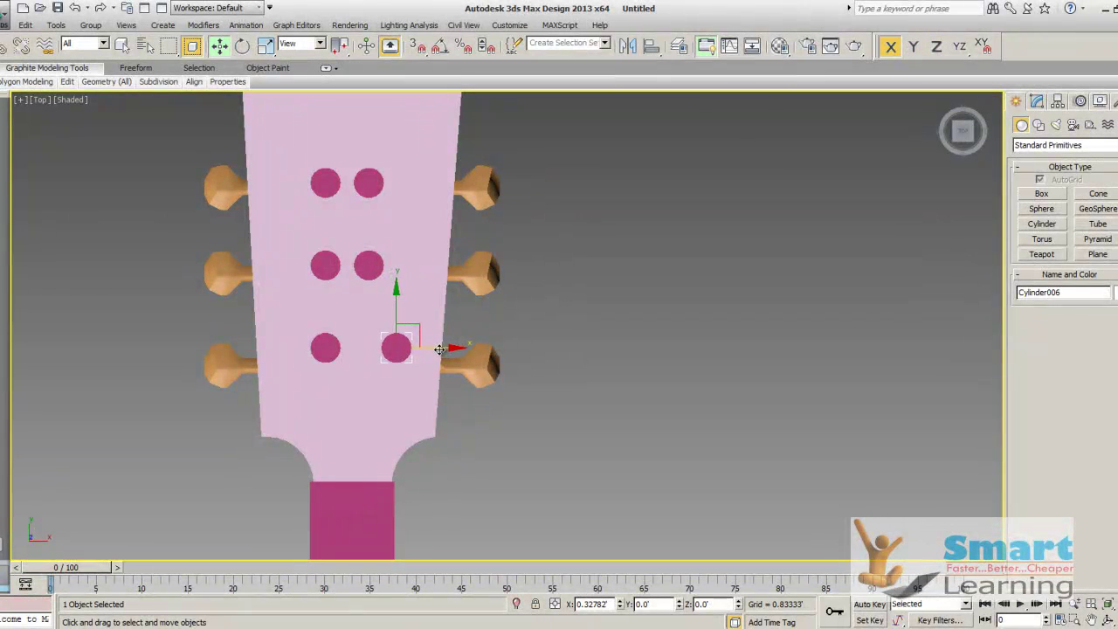
pyautogui.click(332, 353)
pyautogui.moveTo(352, 349); pyautogui.dragTo(324, 351)
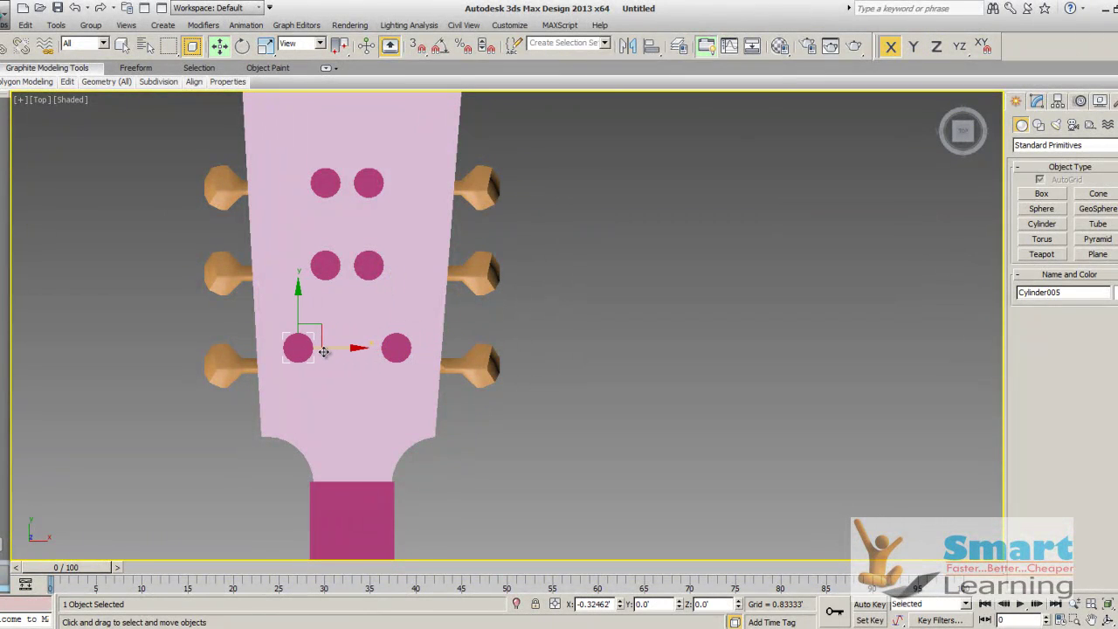
# - Spread the middle pair of cylinders slightly apart along X, keeping it narrower than the lowest pair
pyautogui.click(322, 268)
pyautogui.moveTo(347, 268); pyautogui.dragTo(411, 267)
pyautogui.click(367, 266)
pyautogui.click(593, 297)
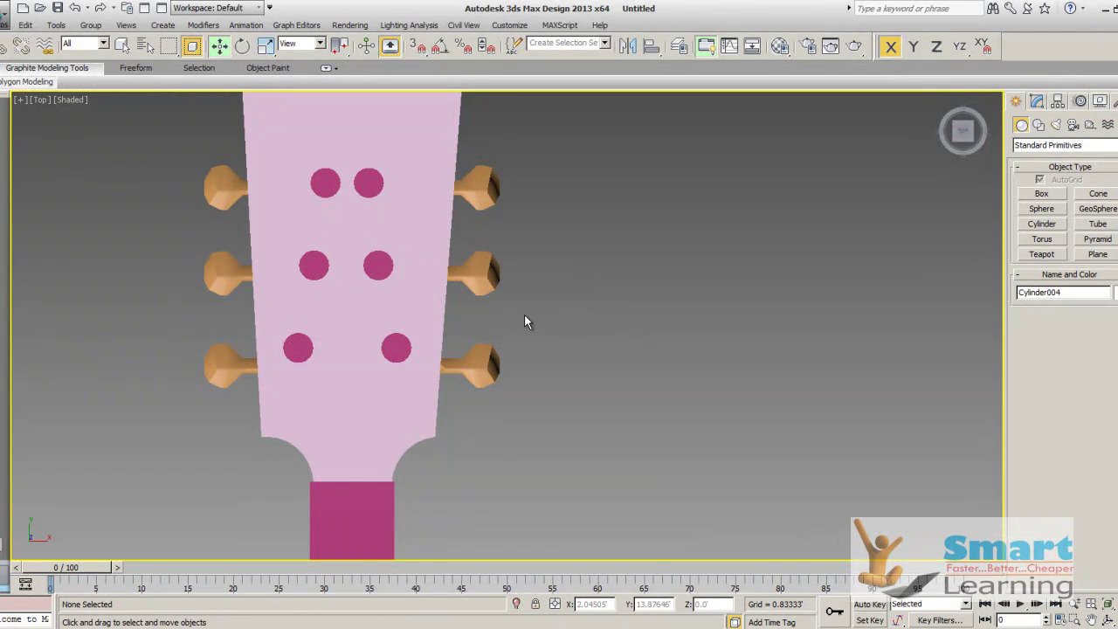
pyautogui.scroll(-3, 533, 350)
pyautogui.keyDown('alt'); pyautogui.moveTo(563, 385); pyautogui.dragTo(554, 324, button='middle'); pyautogui.keyUp('alt')
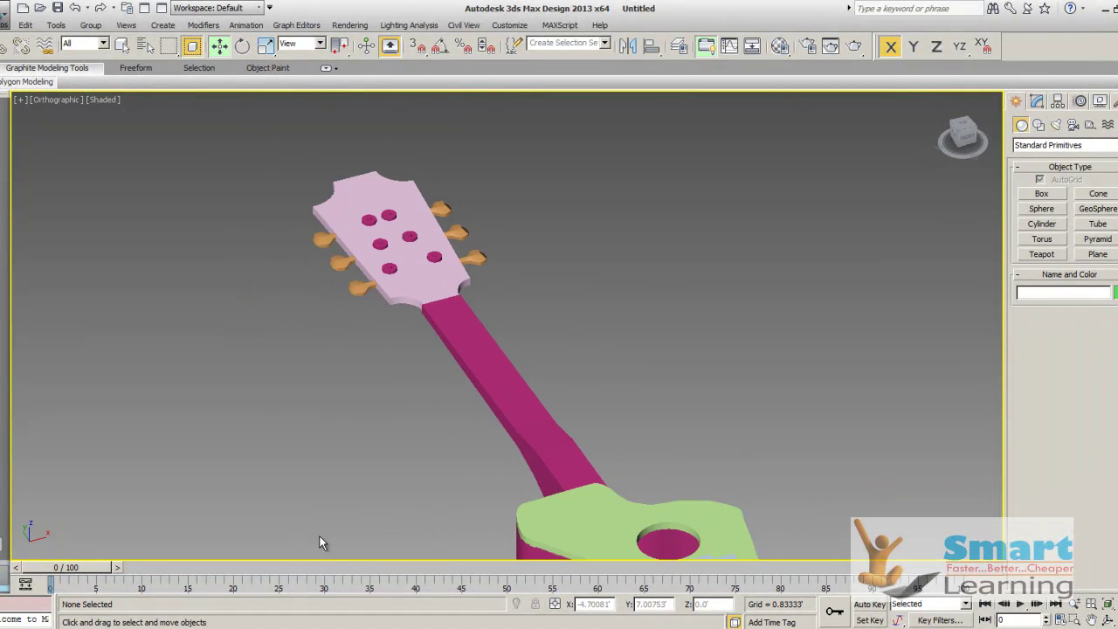
# - Switch to the slides and review Figures 95 to 99 on cylinder alignment, frets and strings
pyautogui.click(194, 627)
pyautogui.click(197, 616)
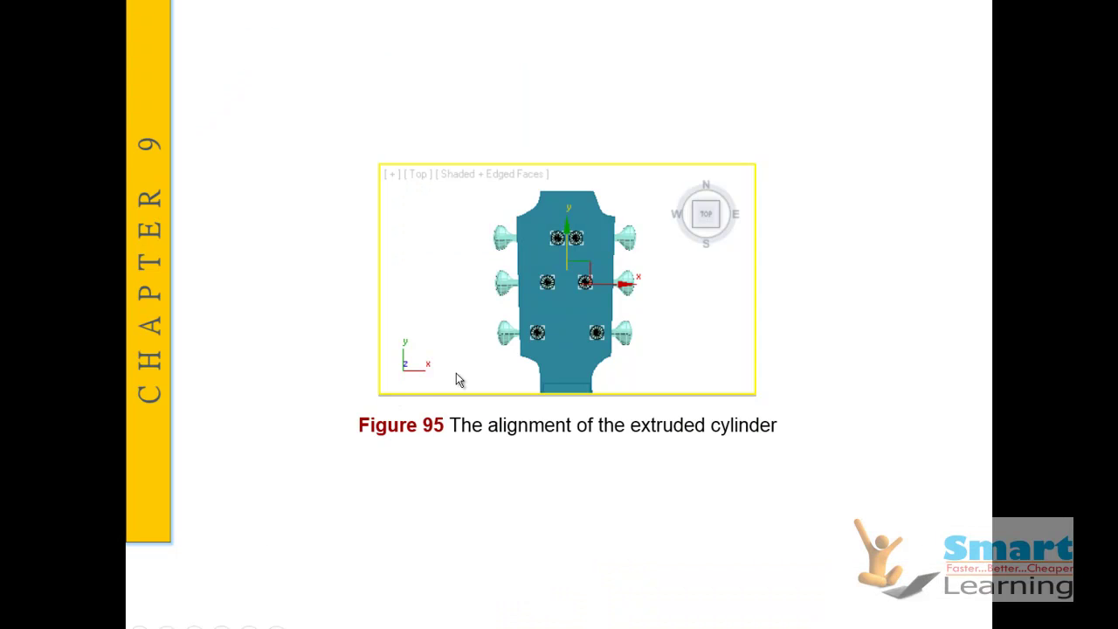
pyautogui.click(452, 380)
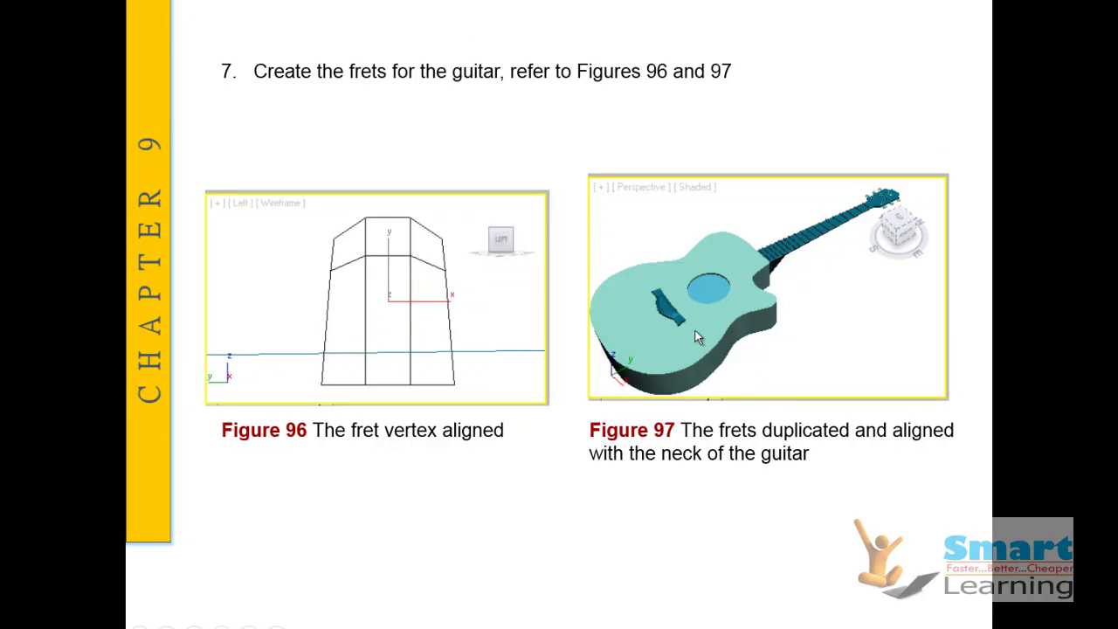
pyautogui.click(738, 252)
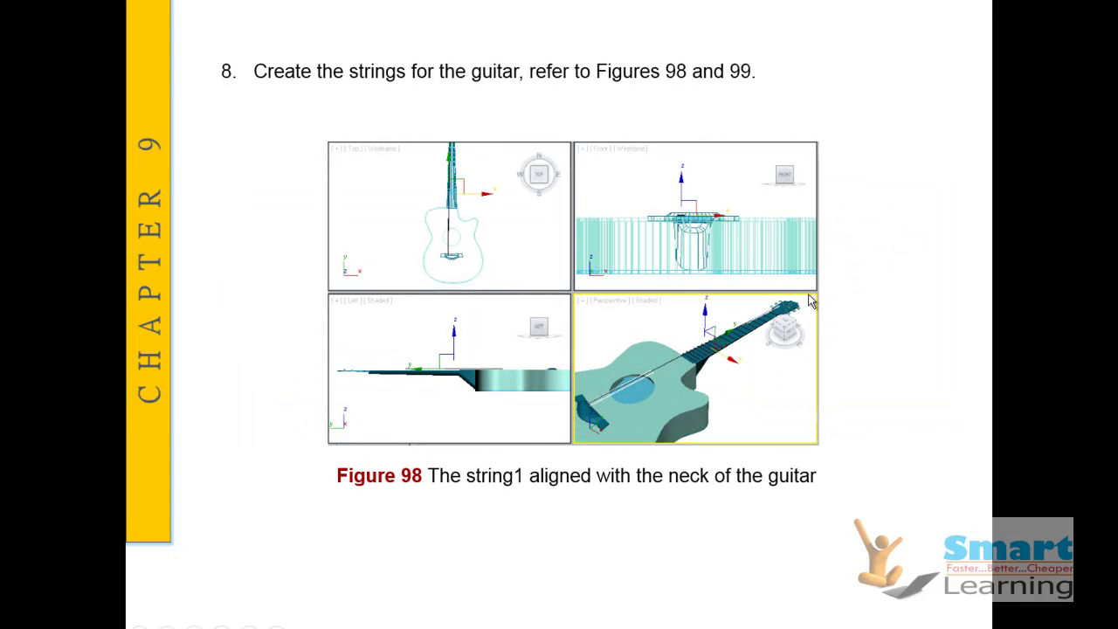
pyautogui.click(765, 312)
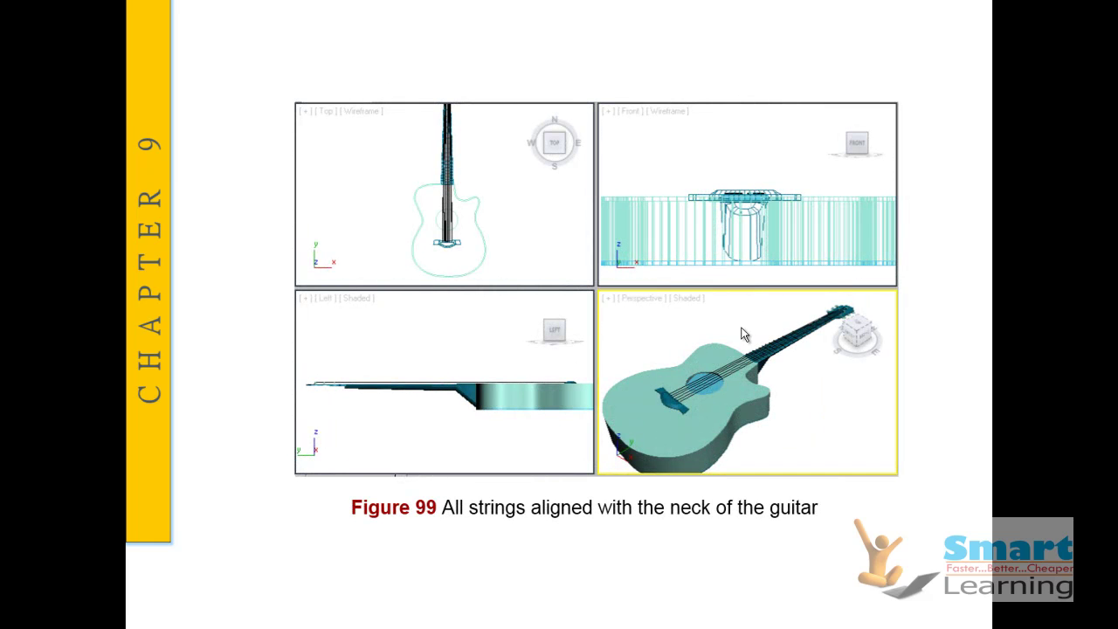
pyautogui.click(817, 400)
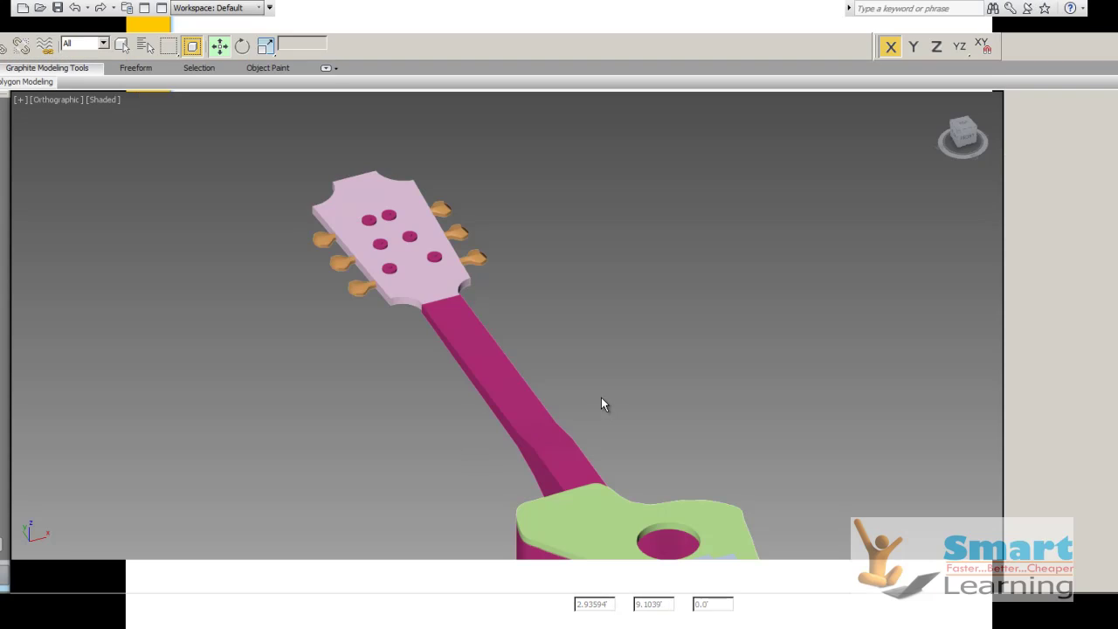
# - Create a fret box about 0.08' long, 0.99' wide and 0.05' high across the neck near the head using AutoGrid
pyautogui.moveTo(599, 405); pyautogui.dragTo(632, 446, button='middle')
pyautogui.scroll(2, 539, 420)
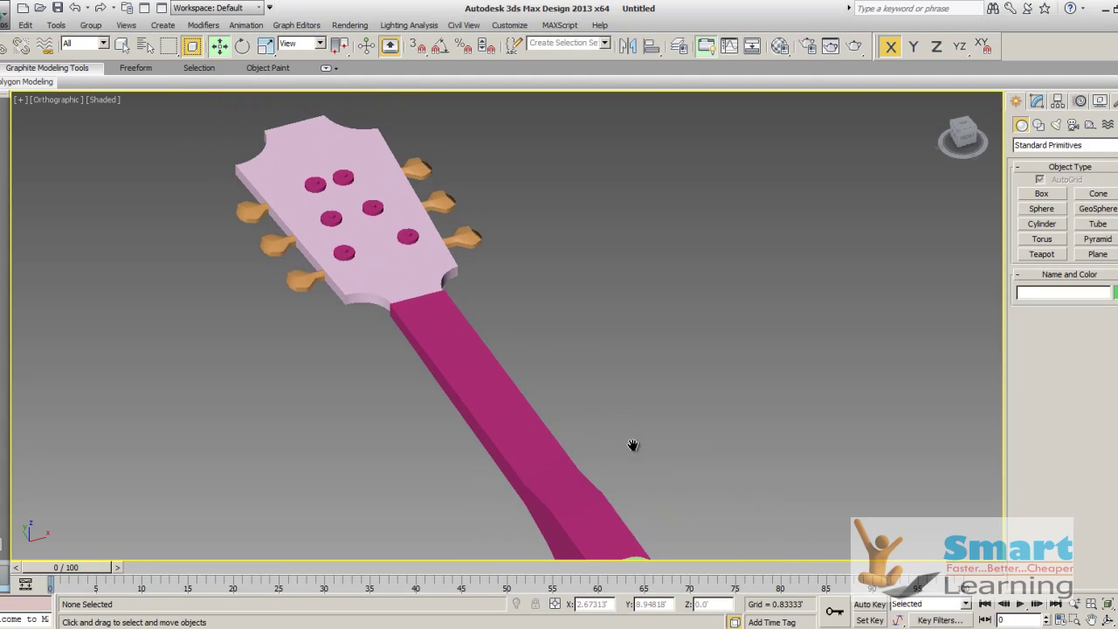
pyautogui.click(1041, 194)
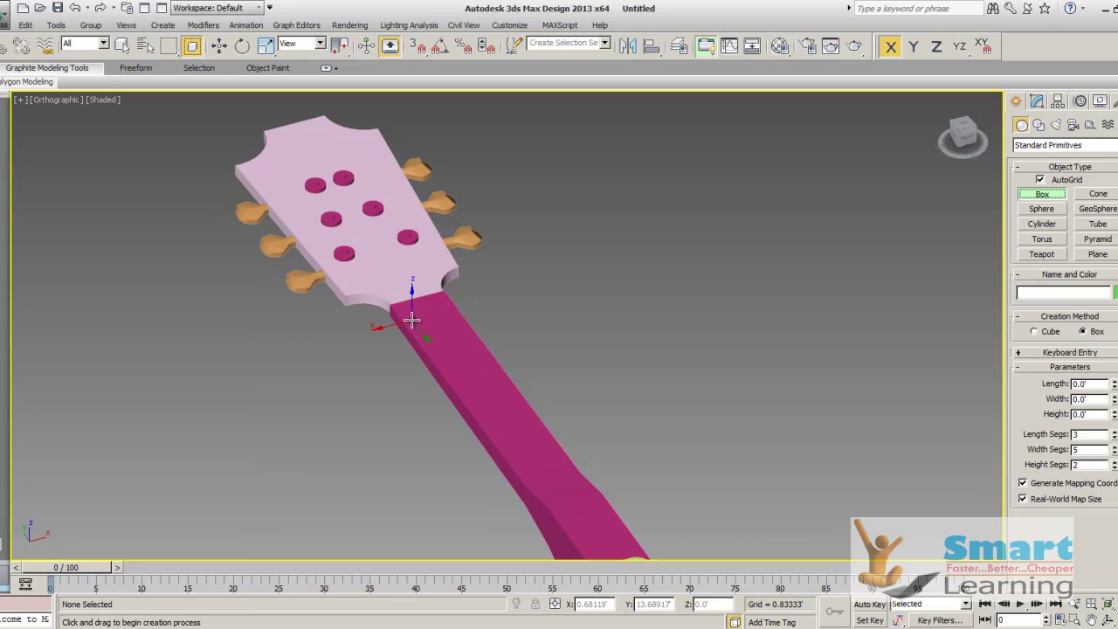
pyautogui.scroll(5, 412, 320)
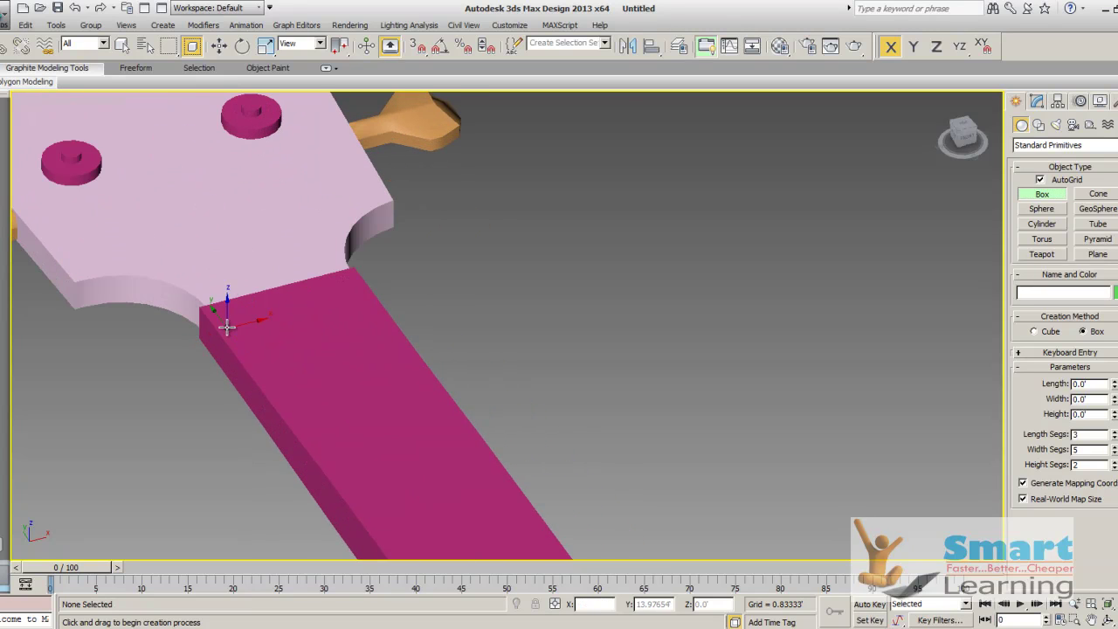
pyautogui.moveTo(219, 322); pyautogui.dragTo(373, 286)
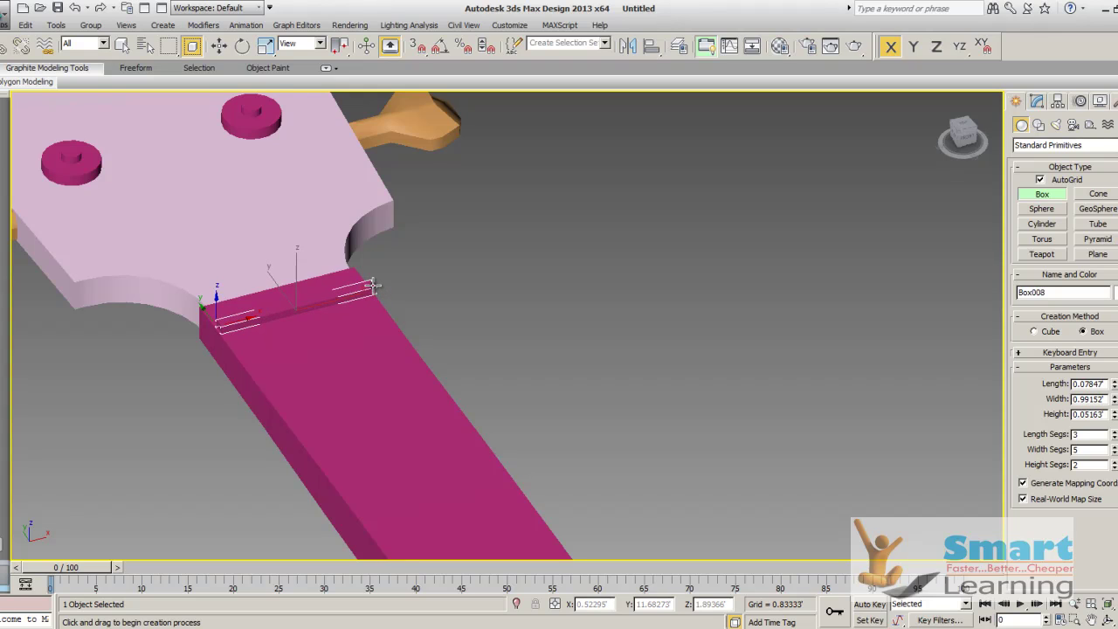
pyautogui.press('w')
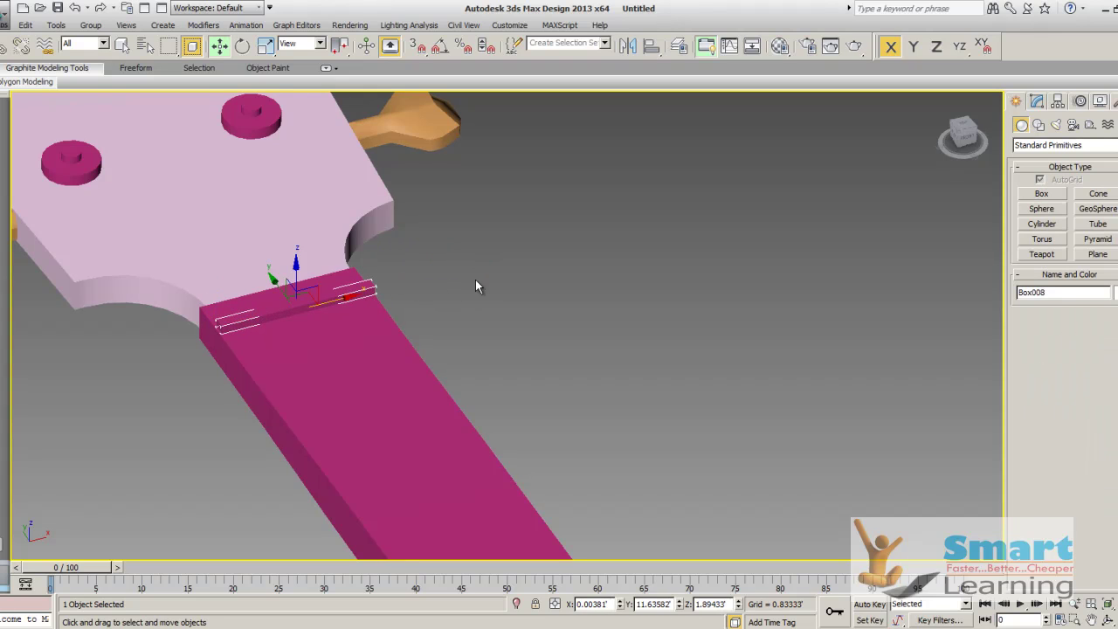
# - Change the fret box's object color to blue
pyautogui.click(1116, 292)
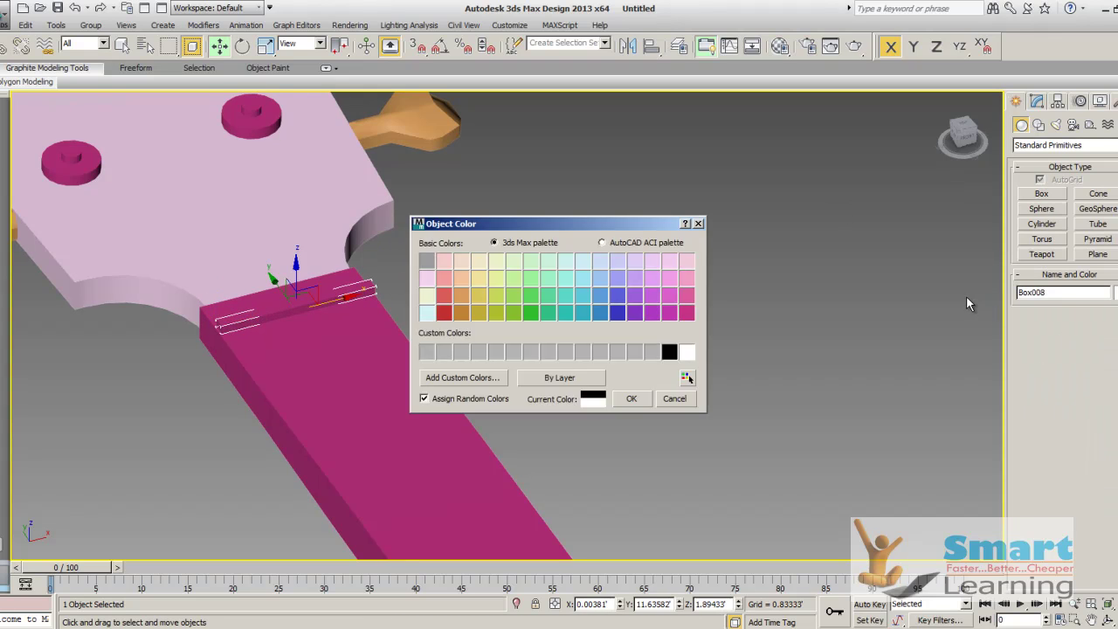
pyautogui.click(617, 296)
pyautogui.click(631, 398)
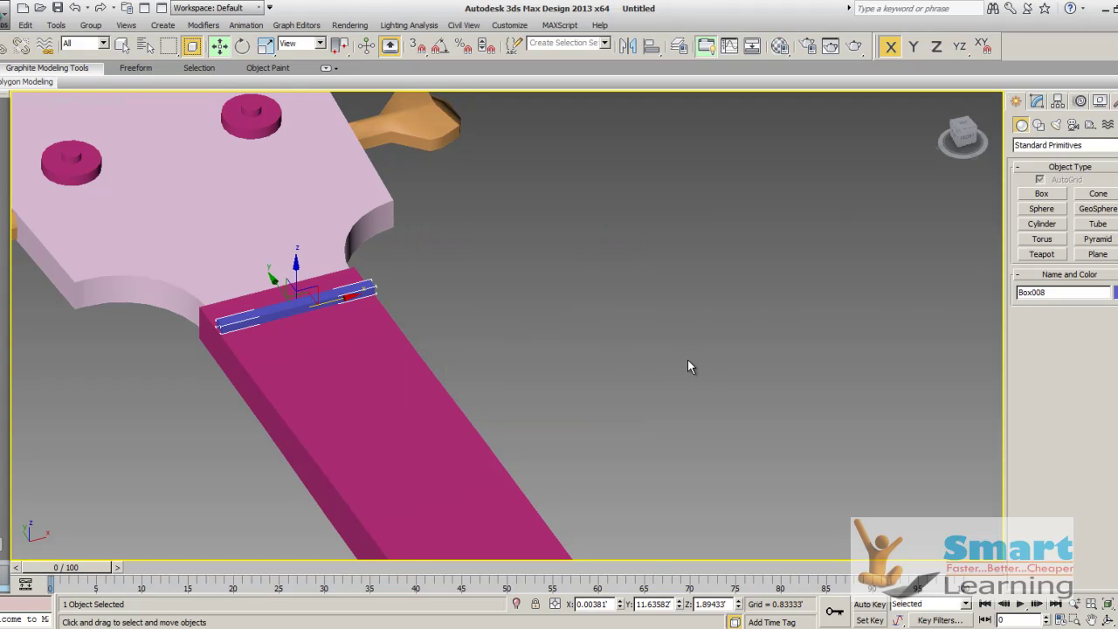
pyautogui.moveTo(687, 363); pyautogui.dragTo(727, 199, button='middle')
pyautogui.keyDown('shift'); pyautogui.moveTo(362, 157); pyautogui.dragTo(338, 174); pyautogui.keyUp('shift')
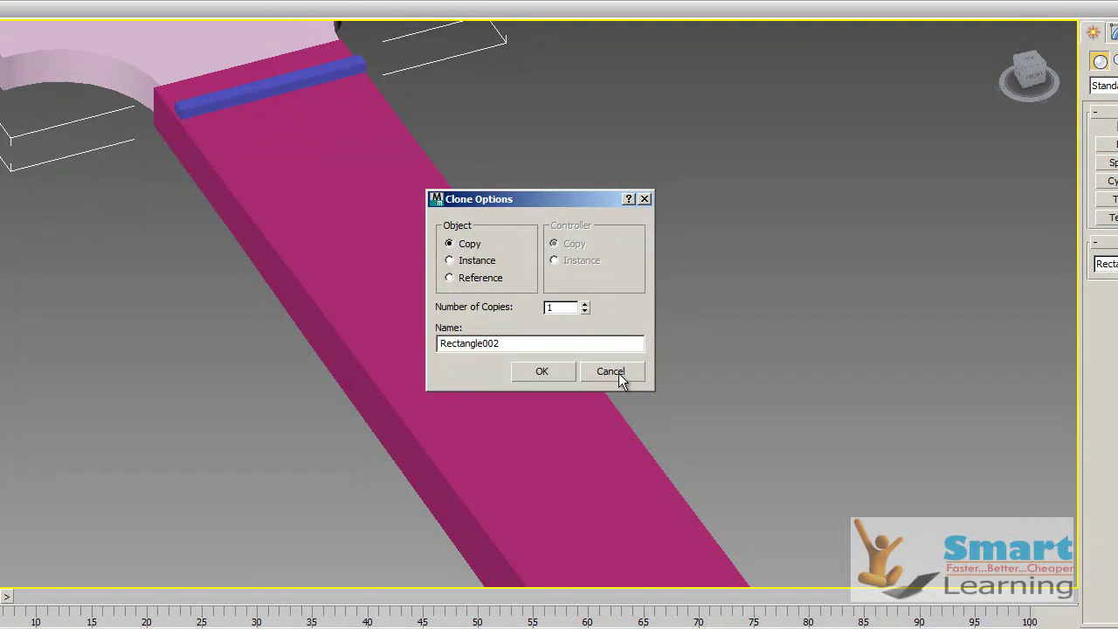
pyautogui.click(615, 372)
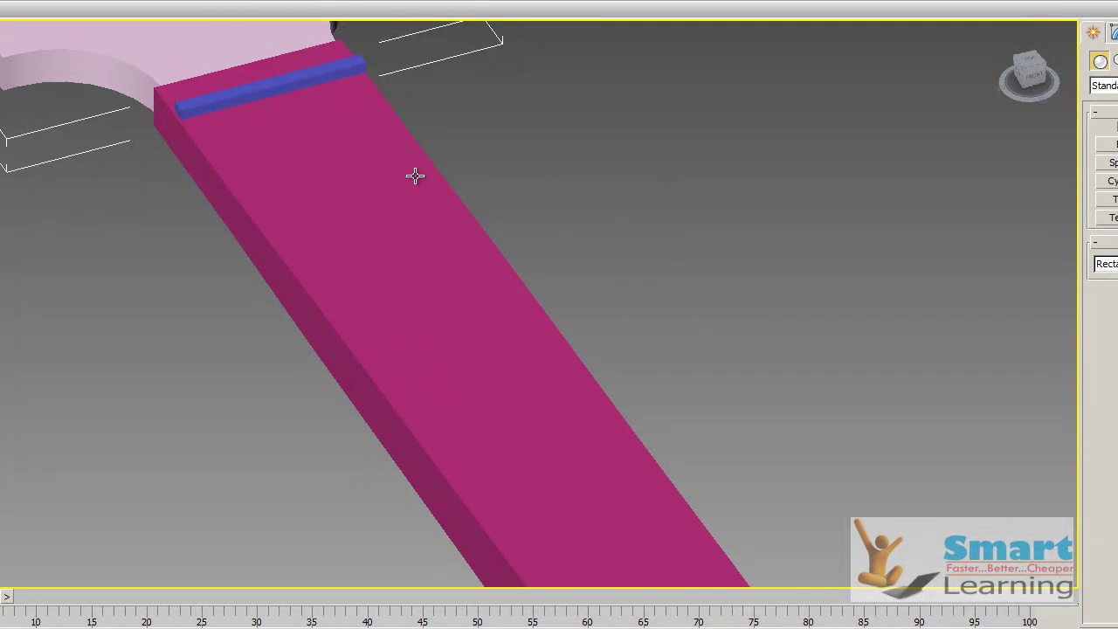
# - Clone the blue fret box along Y down the neck to make a row of ten evenly spaced frets
pyautogui.click(291, 88)
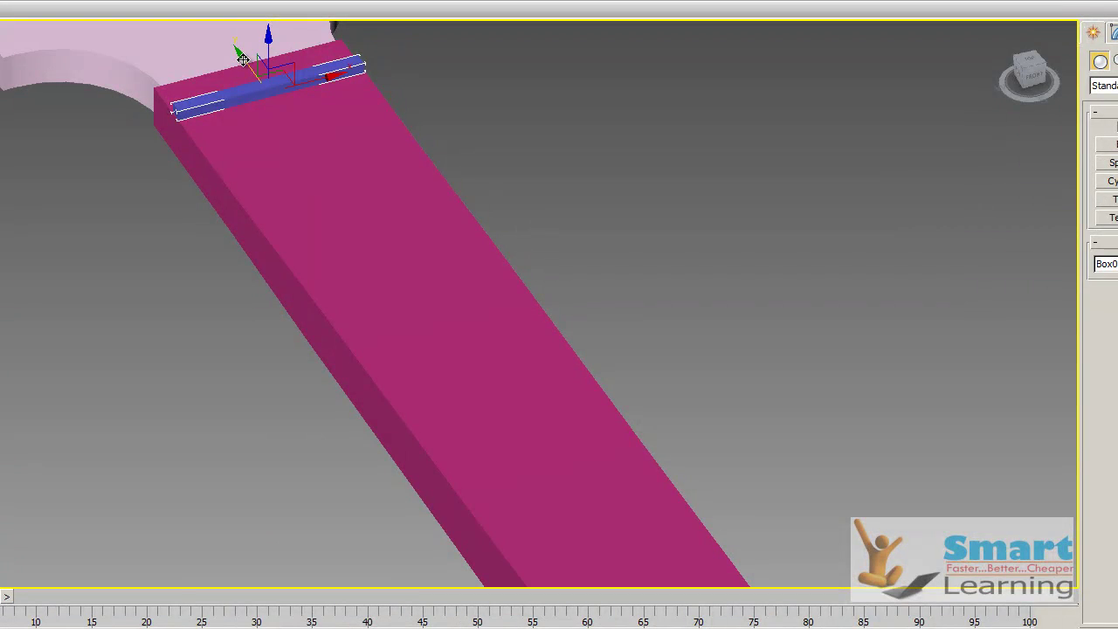
pyautogui.keyDown('shift'); pyautogui.moveTo(242, 57); pyautogui.dragTo(266, 102); pyautogui.keyUp('shift')
pyautogui.click(572, 306)
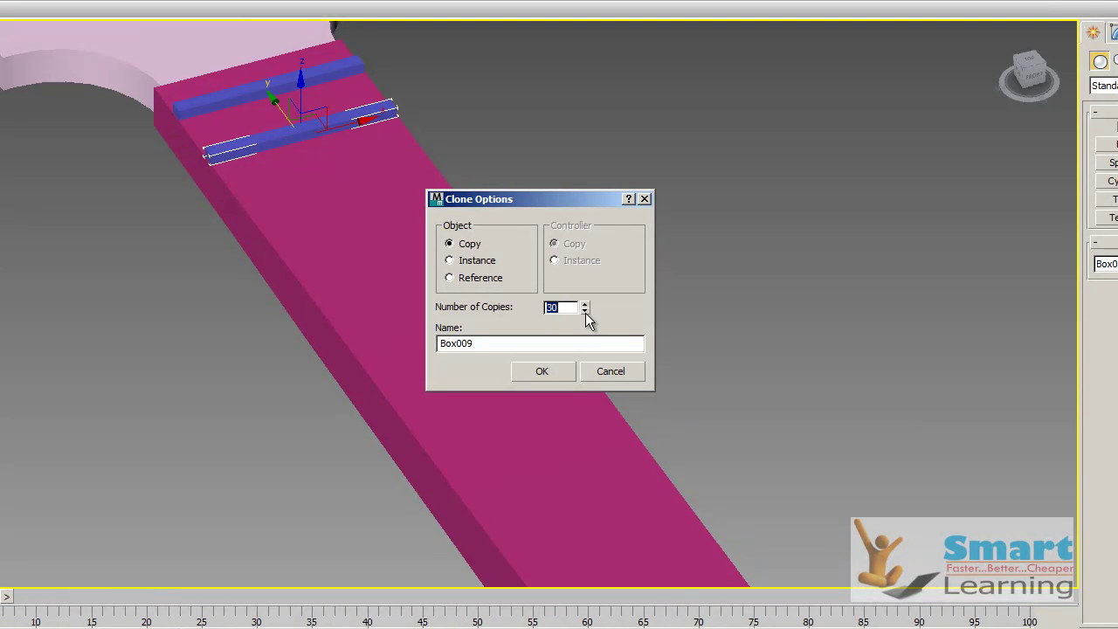
pyautogui.click(542, 371)
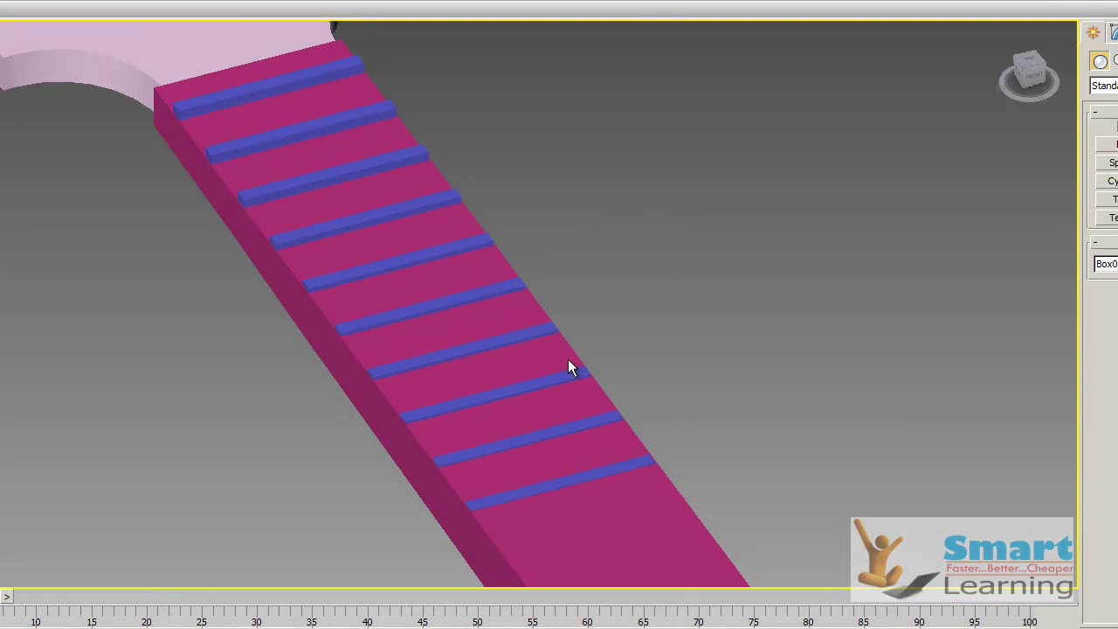
pyautogui.scroll(-3, 631, 288)
pyautogui.moveTo(693, 342); pyautogui.dragTo(592, 142, button='middle')
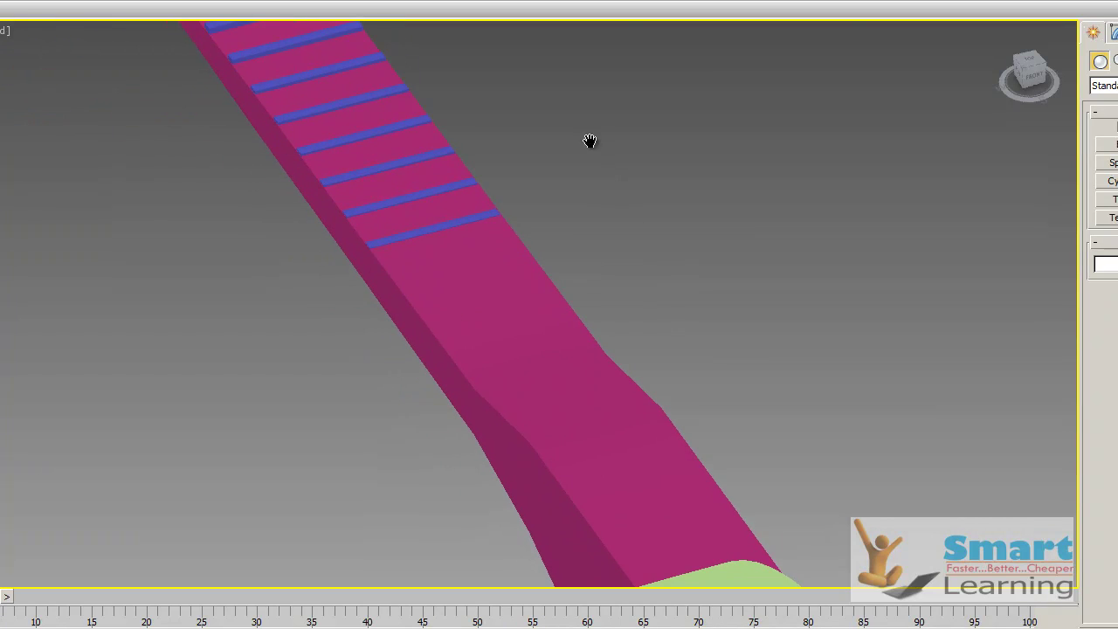
pyautogui.scroll(-3, 595, 199)
pyautogui.keyDown('alt'); pyautogui.moveTo(617, 312); pyautogui.dragTo(709, 297, button='middle'); pyautogui.keyUp('alt')
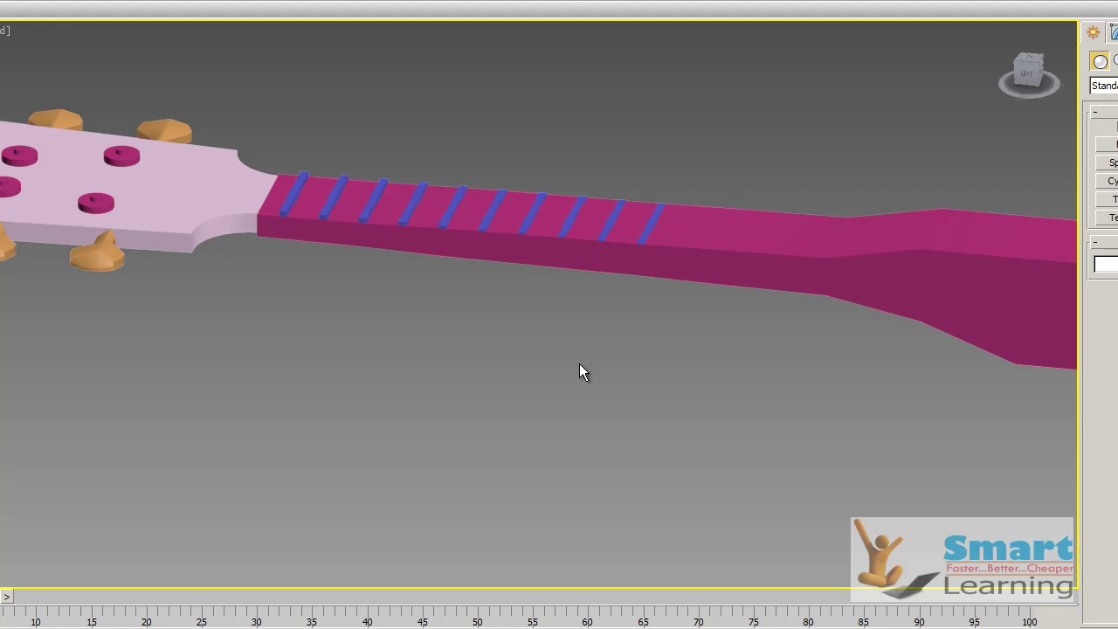
# - In a wireframe left view, raise the 21 frets between the head and the body clear of the neck surface
pyautogui.press('f')
pyautogui.press('l')
pyautogui.moveTo(469, 321); pyautogui.dragTo(489, 384, button='middle')
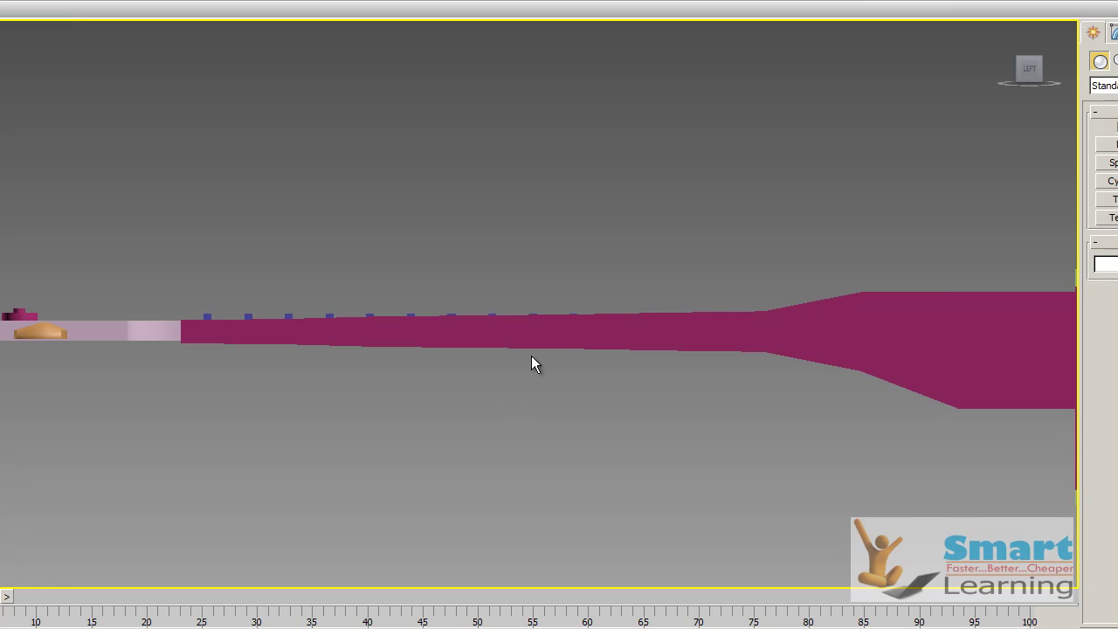
pyautogui.press('F3')
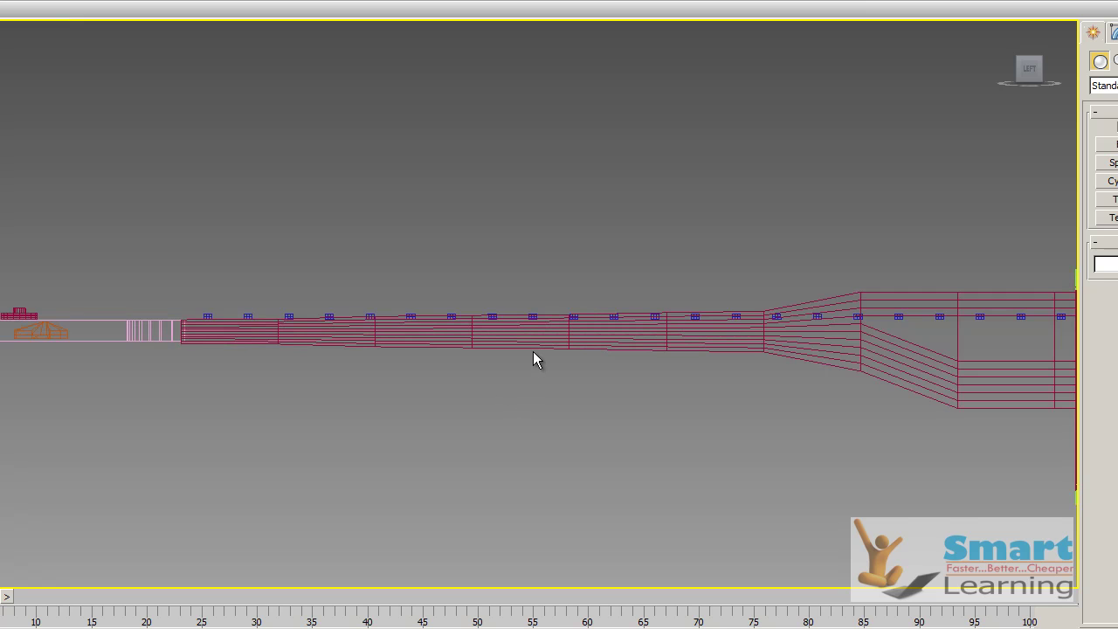
pyautogui.moveTo(684, 390)
pyautogui.mouseDown(button='middle')
pyautogui.moveTo(370, 401)
pyautogui.moveTo(175, 369)
pyautogui.mouseUp(button='middle')
pyautogui.scroll(1, 228, 377)
pyautogui.scroll(-2, 205, 350)
pyautogui.moveTo(323, 362); pyautogui.dragTo(367, 365, button='middle')
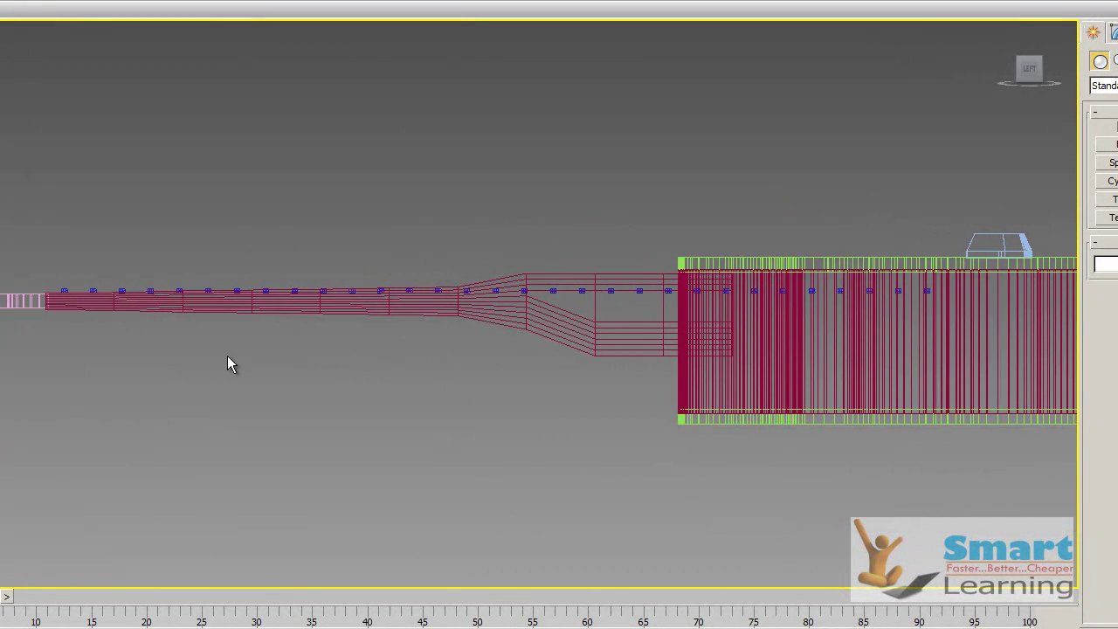
pyautogui.moveTo(56, 287); pyautogui.dragTo(649, 304)
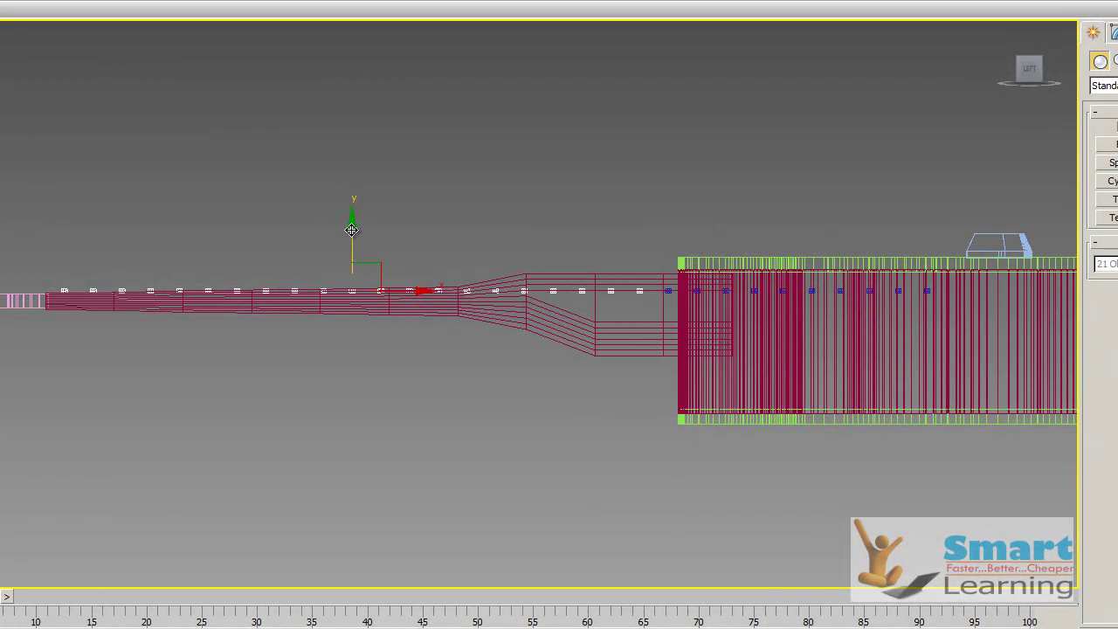
pyautogui.moveTo(351, 228); pyautogui.dragTo(350, 208)
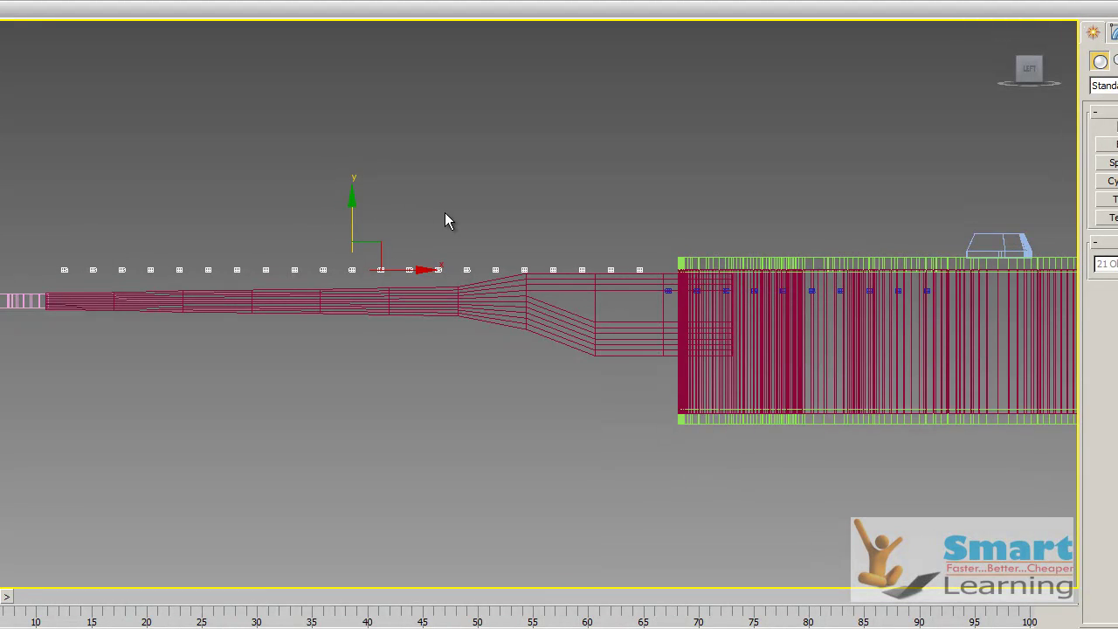
# - Lower the raised frets over the thin part of the neck back onto its surface
pyautogui.click(449, 213)
pyautogui.click(493, 270)
pyautogui.click(457, 247)
pyautogui.moveTo(60, 280); pyautogui.dragTo(60, 280)
pyautogui.moveTo(266, 216); pyautogui.dragTo(268, 235)
pyautogui.click(544, 177)
pyautogui.moveTo(685, 233); pyautogui.dragTo(381, 217, button='middle')
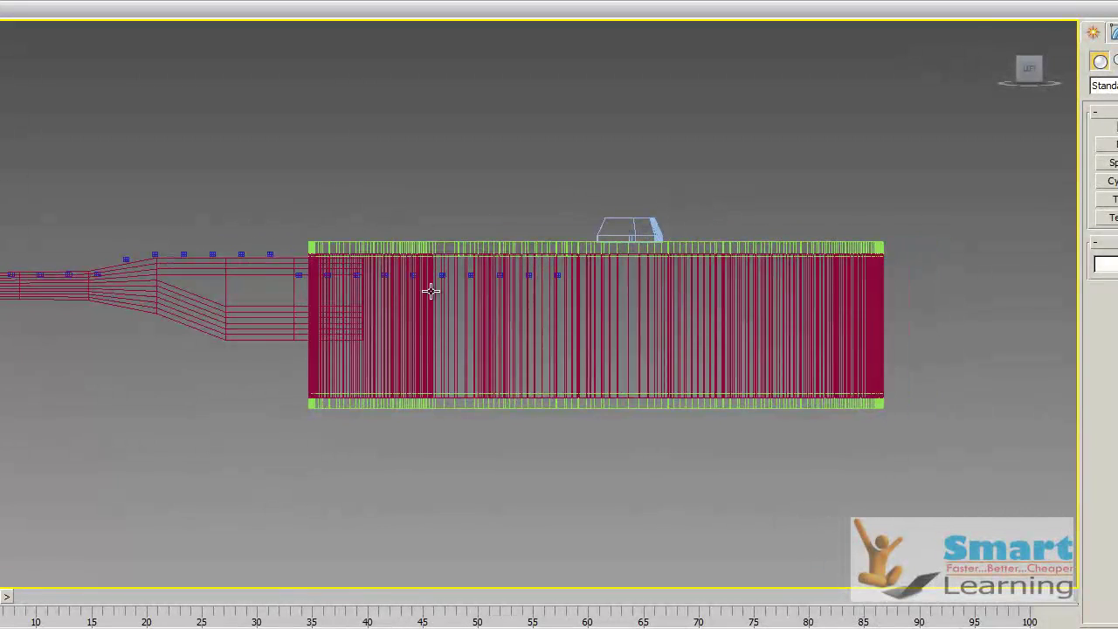
pyautogui.click(297, 273)
pyautogui.click(832, 251)
pyautogui.moveTo(565, 318); pyautogui.dragTo(309, 299)
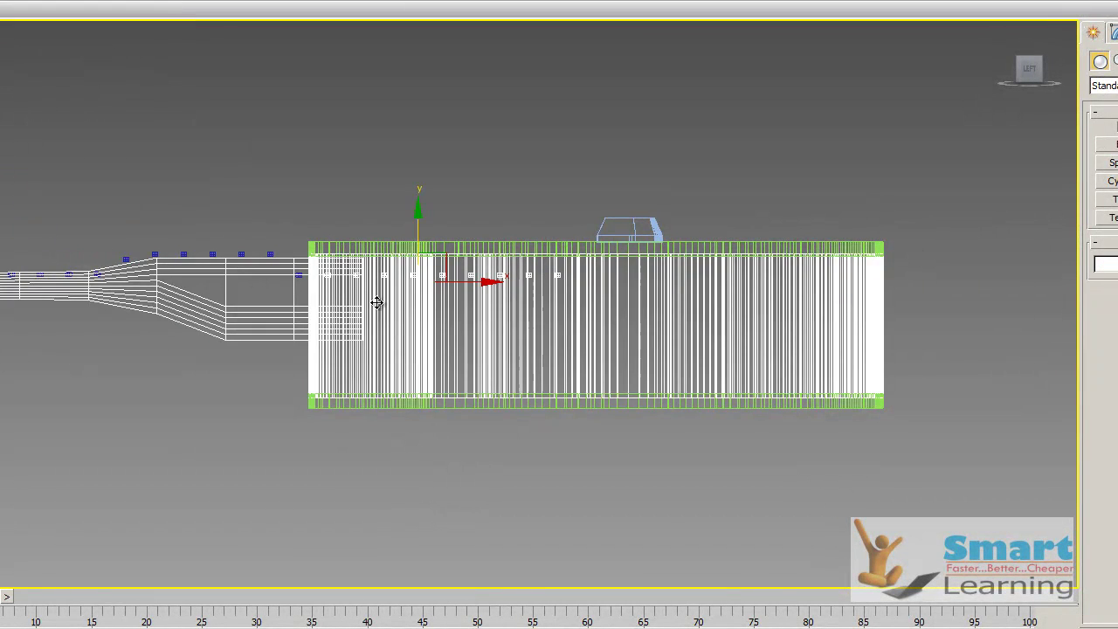
pyautogui.click(427, 466)
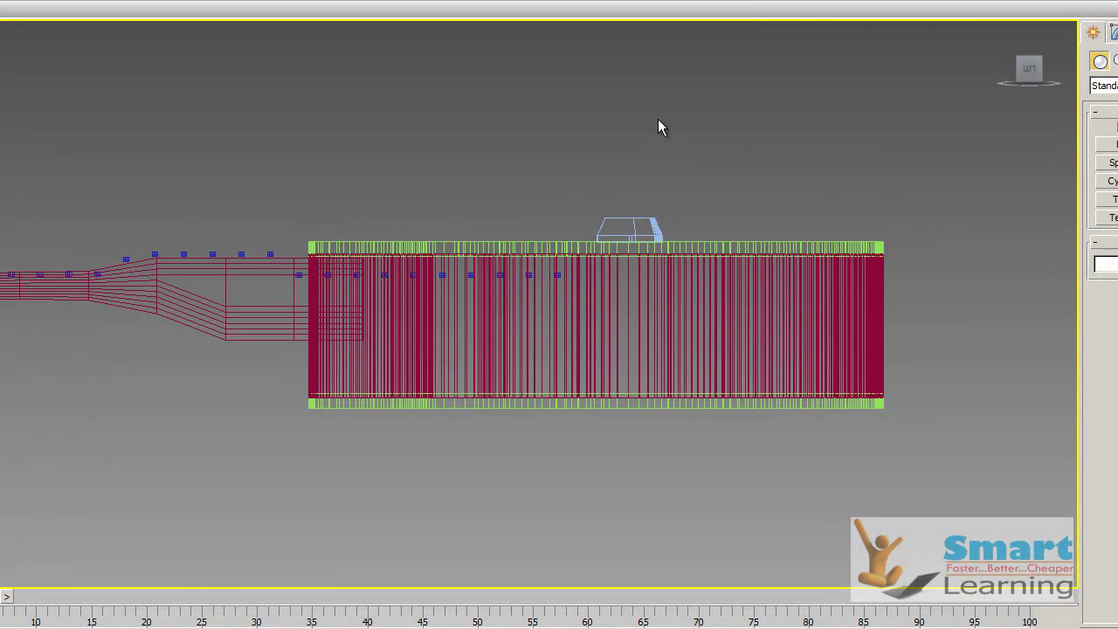
pyautogui.click(473, 275)
pyautogui.click(298, 273)
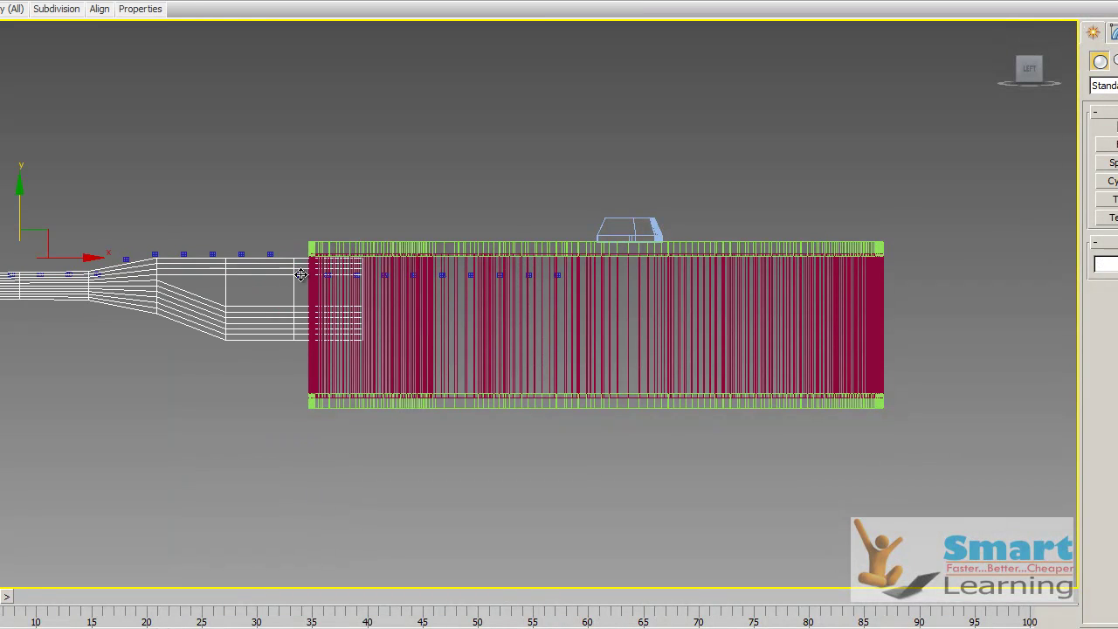
pyautogui.click(341, 261)
# - Delete the seven surplus frets inside the guitar body beyond the end of the neck
pyautogui.keyDown('alt'); pyautogui.moveTo(350, 280); pyautogui.dragTo(387, 324, button='middle'); pyautogui.keyUp('alt')
pyautogui.click(292, 229)
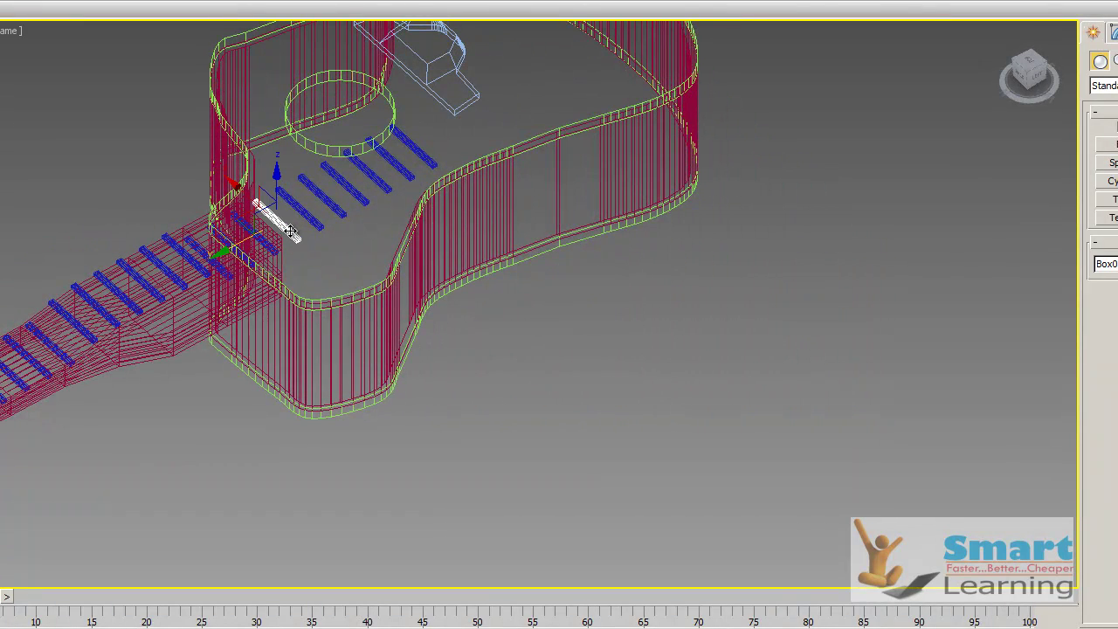
pyautogui.keyDown('ctrl'); pyautogui.click(315, 221); pyautogui.keyUp('ctrl')
pyautogui.keyDown('ctrl'); pyautogui.click(340, 211); pyautogui.keyUp('ctrl')
pyautogui.keyDown('ctrl'); pyautogui.click(362, 197); pyautogui.keyUp('ctrl')
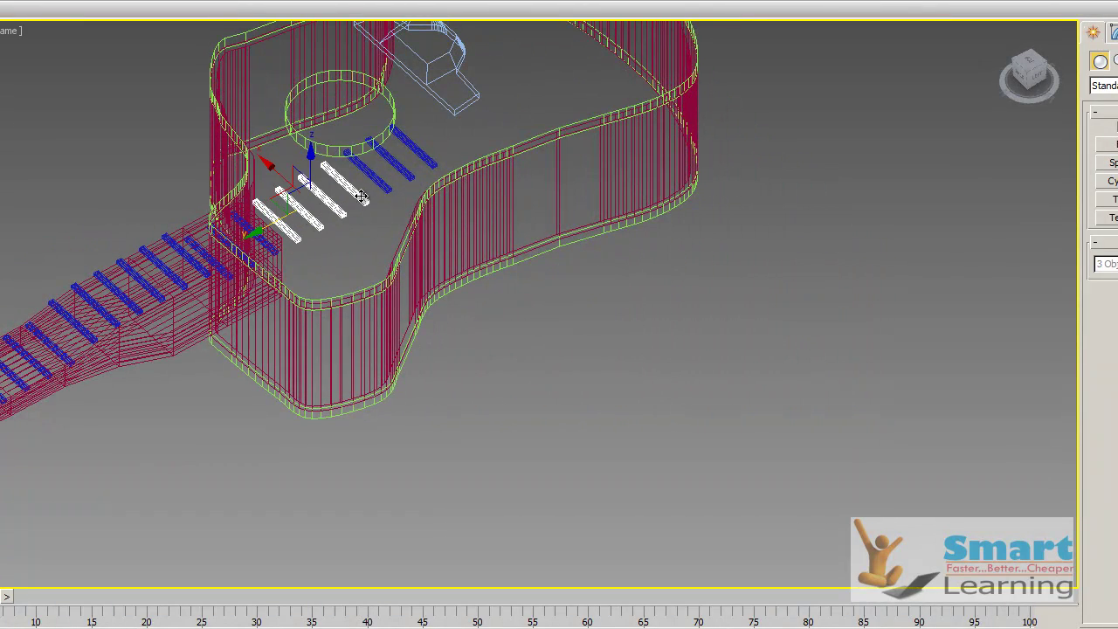
pyautogui.keyDown('ctrl'); pyautogui.click(387, 182); pyautogui.keyUp('ctrl')
pyautogui.keyDown('ctrl'); pyautogui.click(402, 173); pyautogui.keyUp('ctrl')
pyautogui.keyDown('ctrl'); pyautogui.click(426, 162); pyautogui.keyUp('ctrl')
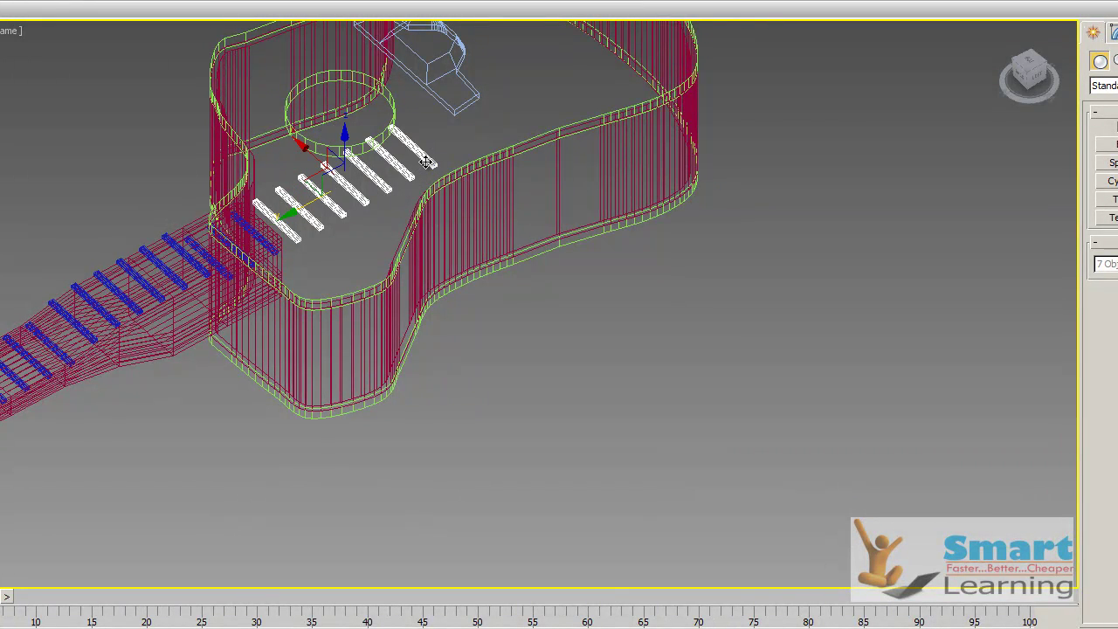
pyautogui.press('Delete')
# - Try to select the remaining surplus frets where the neck enters the body
pyautogui.click(273, 248)
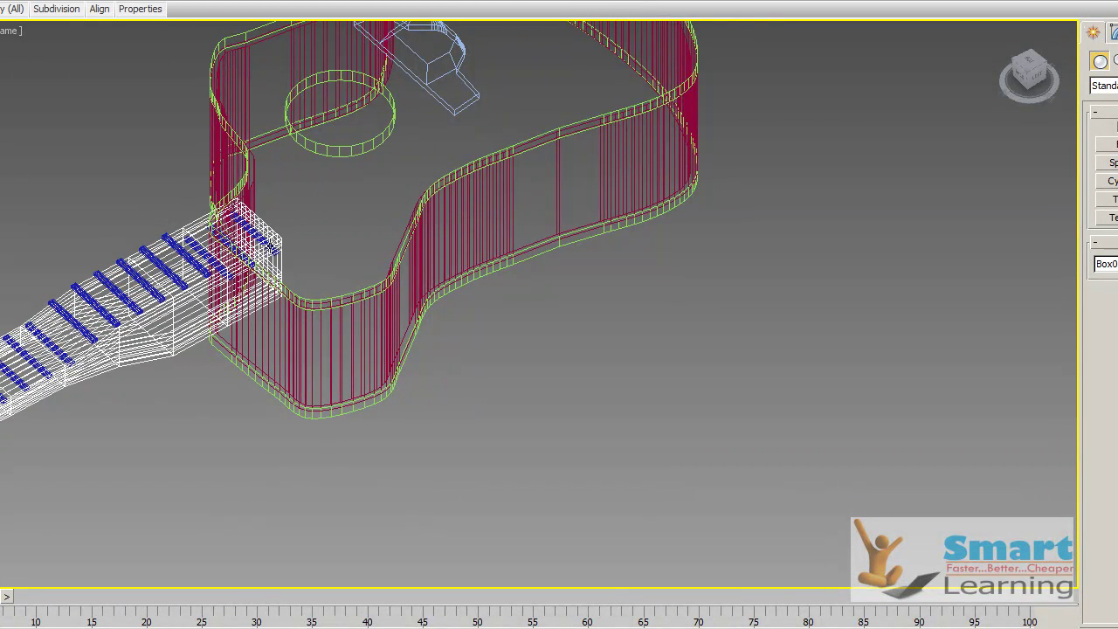
pyautogui.click(298, 221)
pyautogui.click(260, 240)
pyautogui.click(284, 223)
pyautogui.click(264, 241)
pyautogui.click(298, 232)
# - Return to shaded display and examine the frets along the whole neck
pyautogui.scroll(2, 284, 298)
pyautogui.moveTo(364, 314); pyautogui.dragTo(443, 351, button='middle')
pyautogui.press('F3')
pyautogui.moveTo(376, 328); pyautogui.dragTo(504, 350, button='middle')
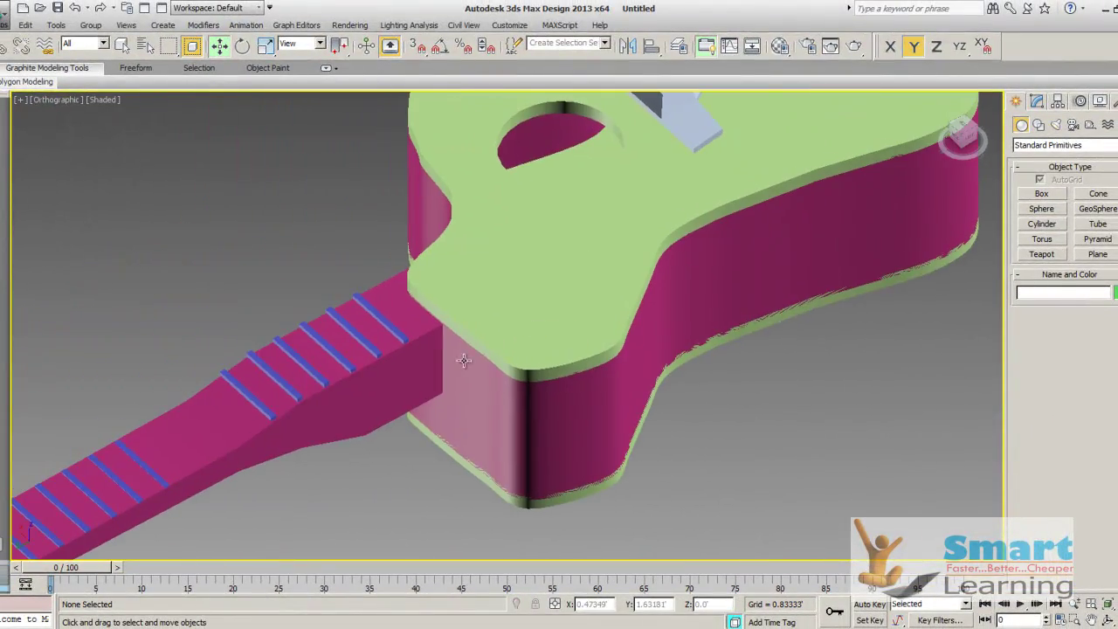
pyautogui.scroll(-2, 456, 358)
pyautogui.moveTo(359, 475); pyautogui.dragTo(593, 376, button='middle')
pyautogui.moveTo(518, 423); pyautogui.dragTo(641, 395, button='middle')
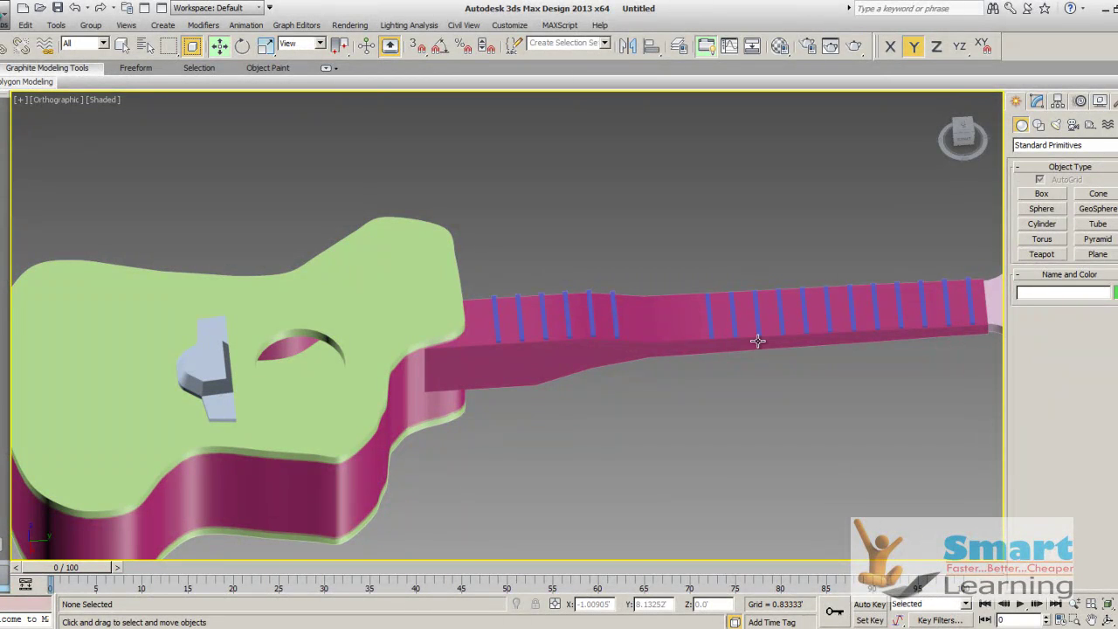
# - In the top view, draw a straight spline line about 16.5' long from the bridge up to the farthest peg on the head
pyautogui.press('t')
pyautogui.moveTo(499, 362); pyautogui.dragTo(617, 437, button='middle')
pyautogui.moveTo(510, 406); pyautogui.dragTo(616, 463, button='middle')
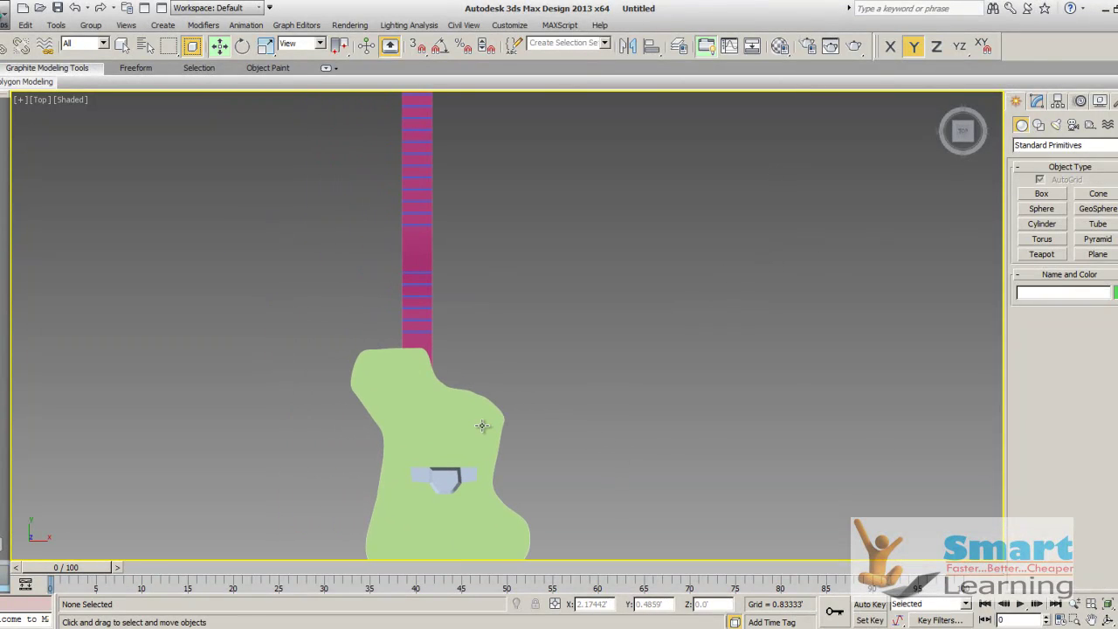
pyautogui.moveTo(659, 321); pyautogui.dragTo(833, 380, button='middle')
pyautogui.scroll(-2, 701, 351)
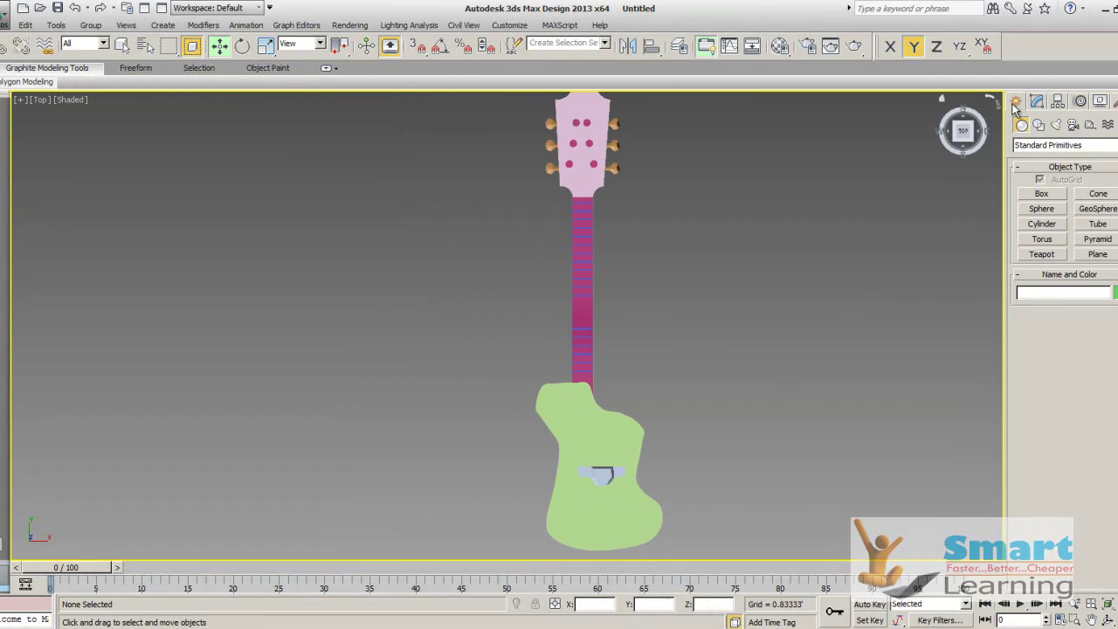
pyautogui.click(1038, 125)
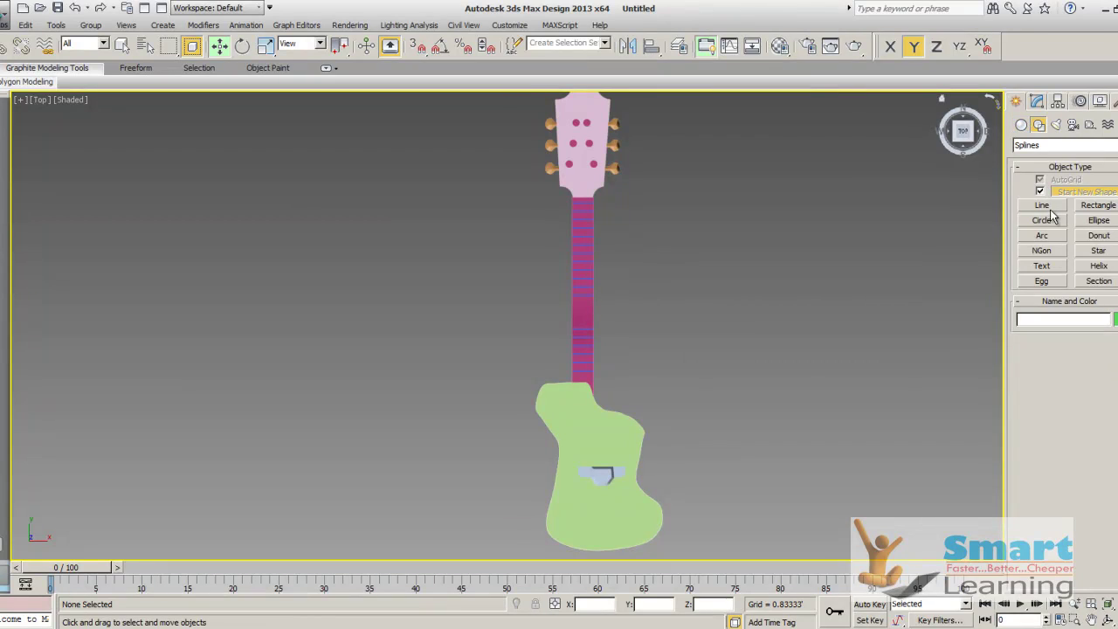
pyautogui.click(1044, 206)
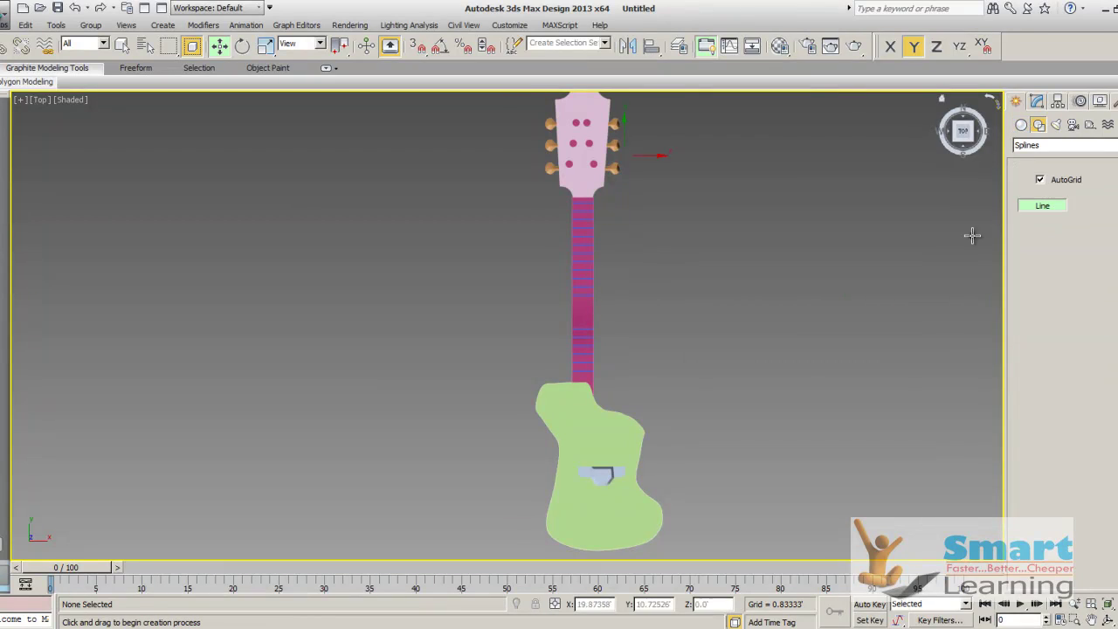
pyautogui.click(586, 469)
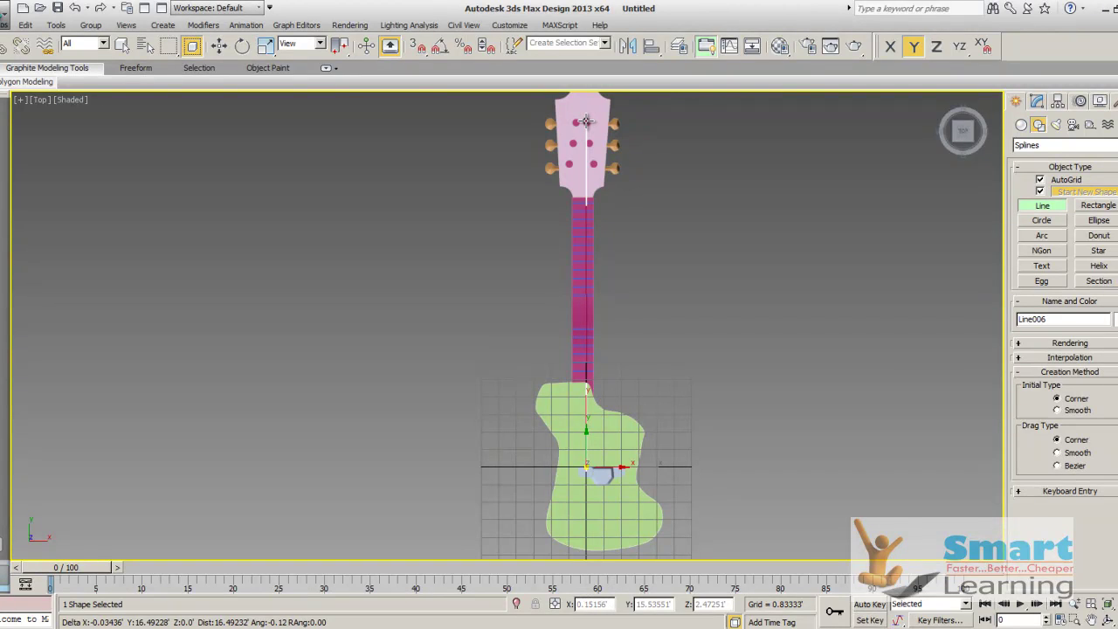
pyautogui.click(586, 120)
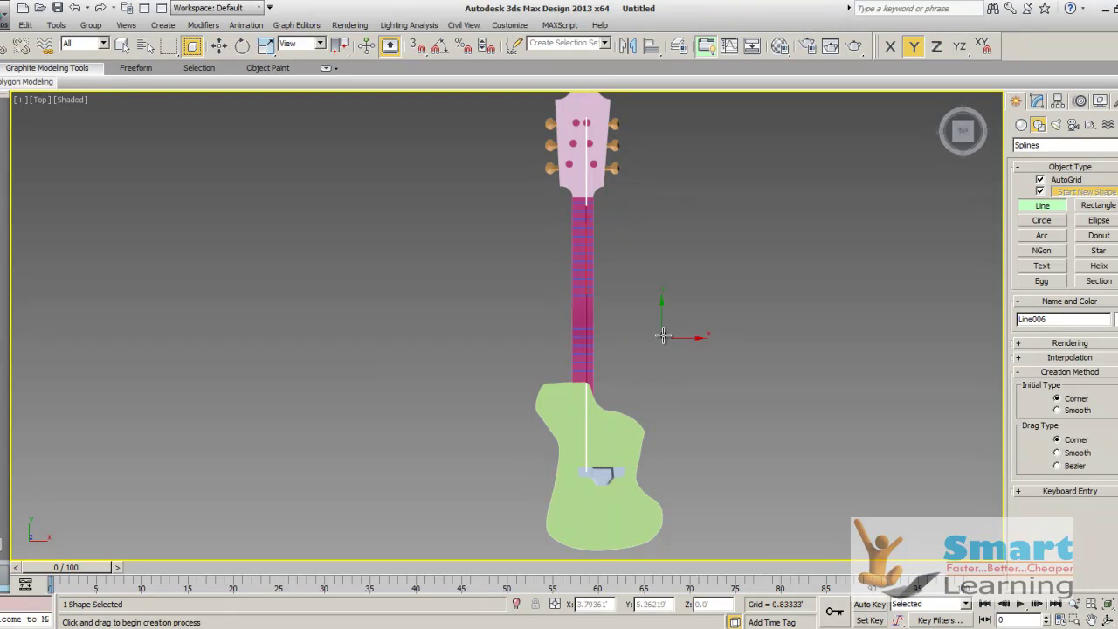
pyautogui.rightClick(711, 295)
# - Make the string line renderable by enabling it in both the renderer and the viewport
pyautogui.click(616, 324)
pyautogui.click(586, 300)
pyautogui.click(1037, 101)
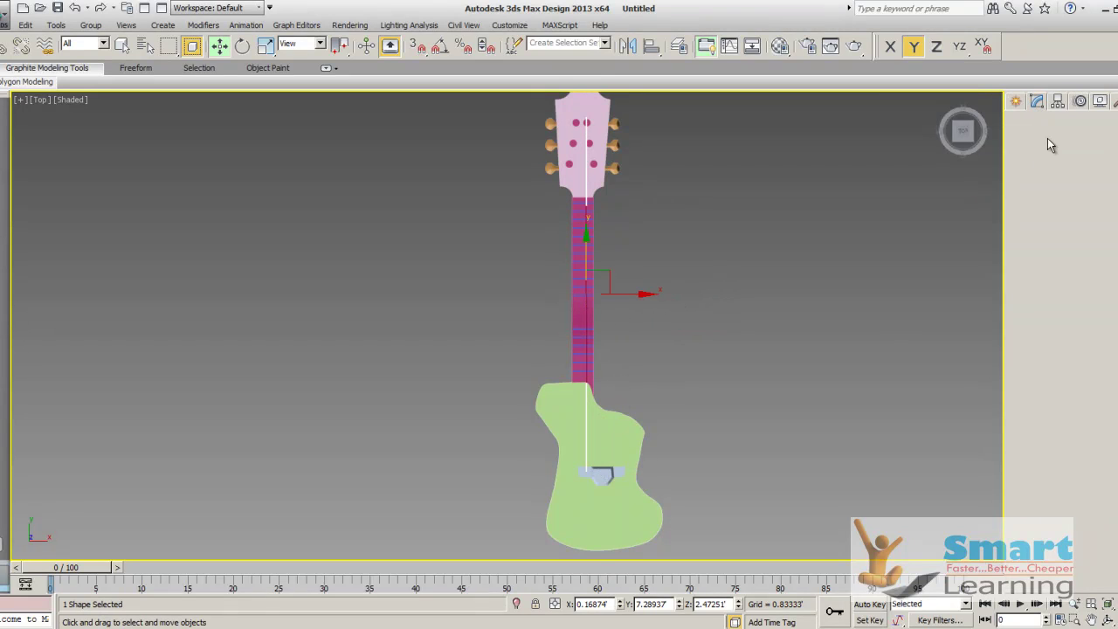
pyautogui.scroll(-5, 1034, 409)
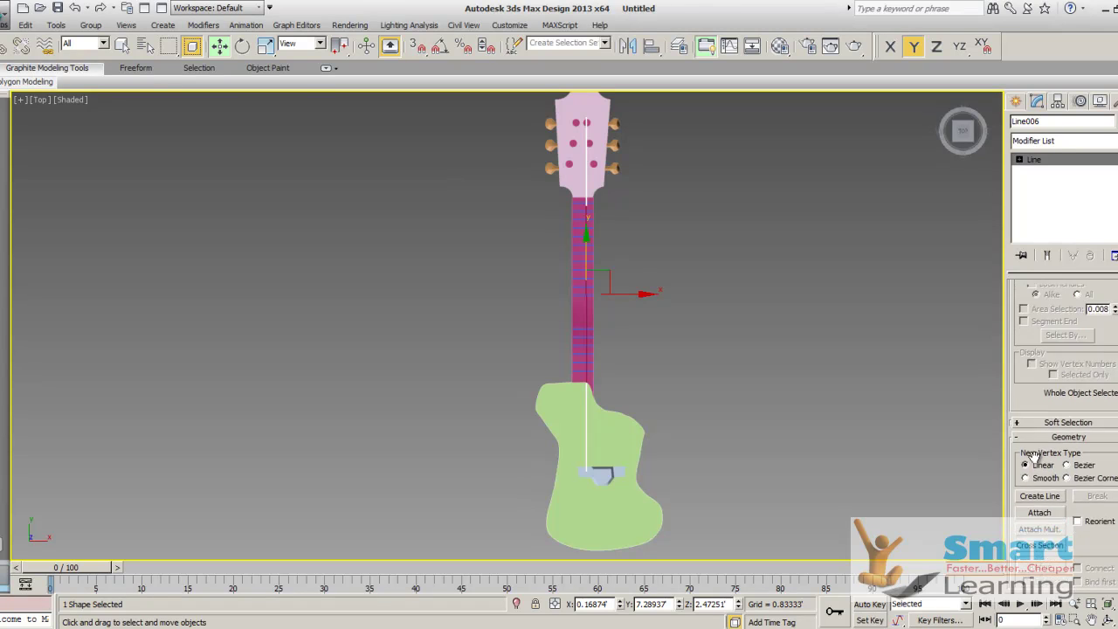
pyautogui.scroll(8, 1035, 413)
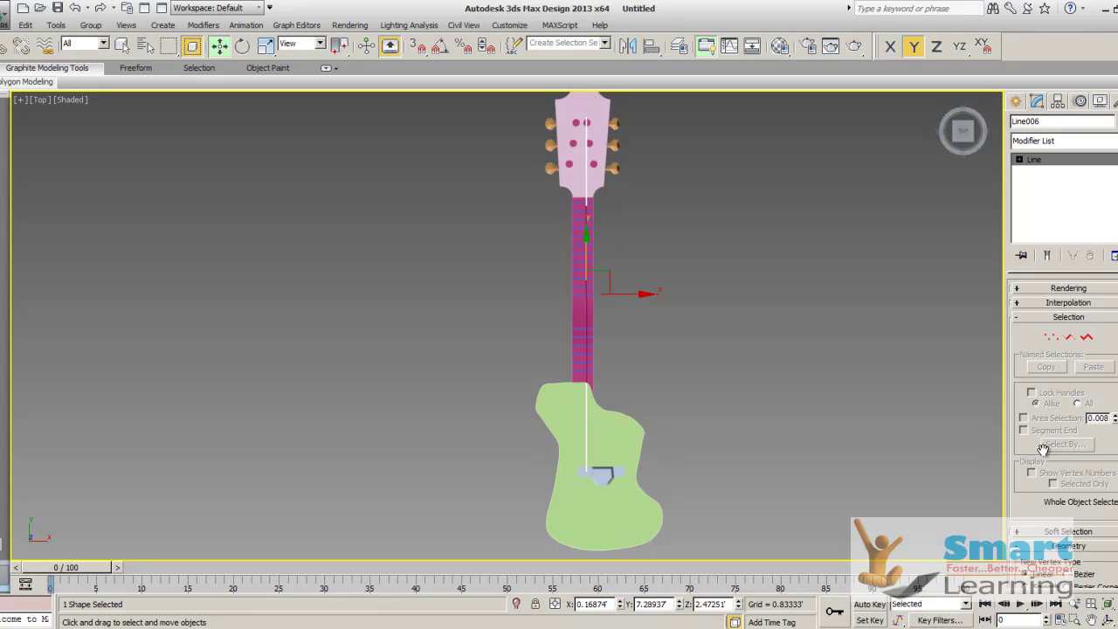
pyautogui.click(1054, 290)
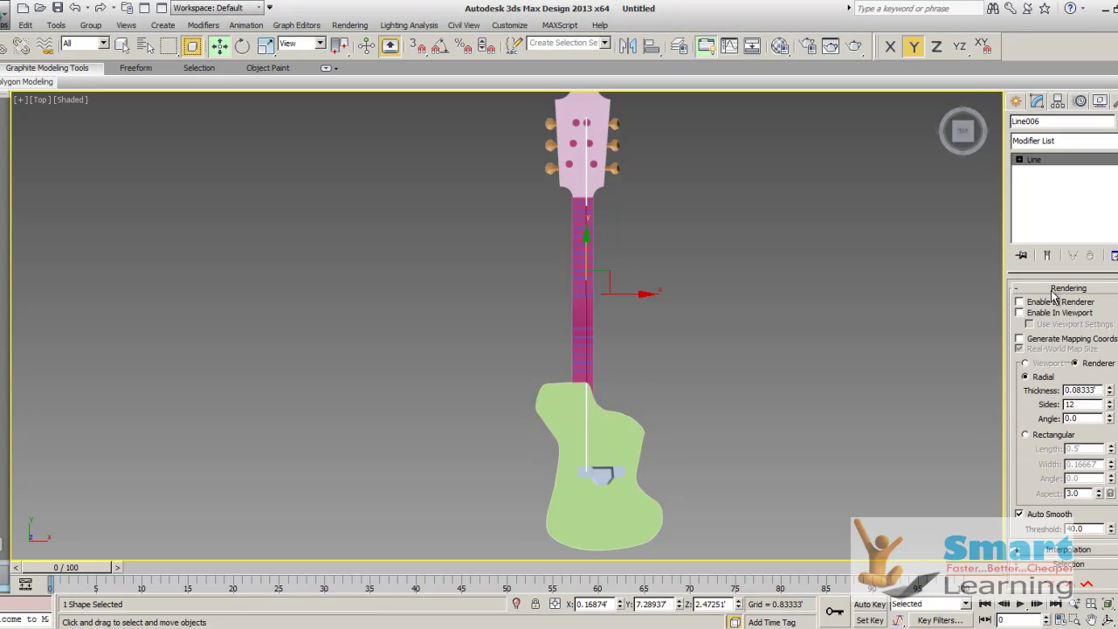
pyautogui.click(1053, 301)
pyautogui.click(1052, 312)
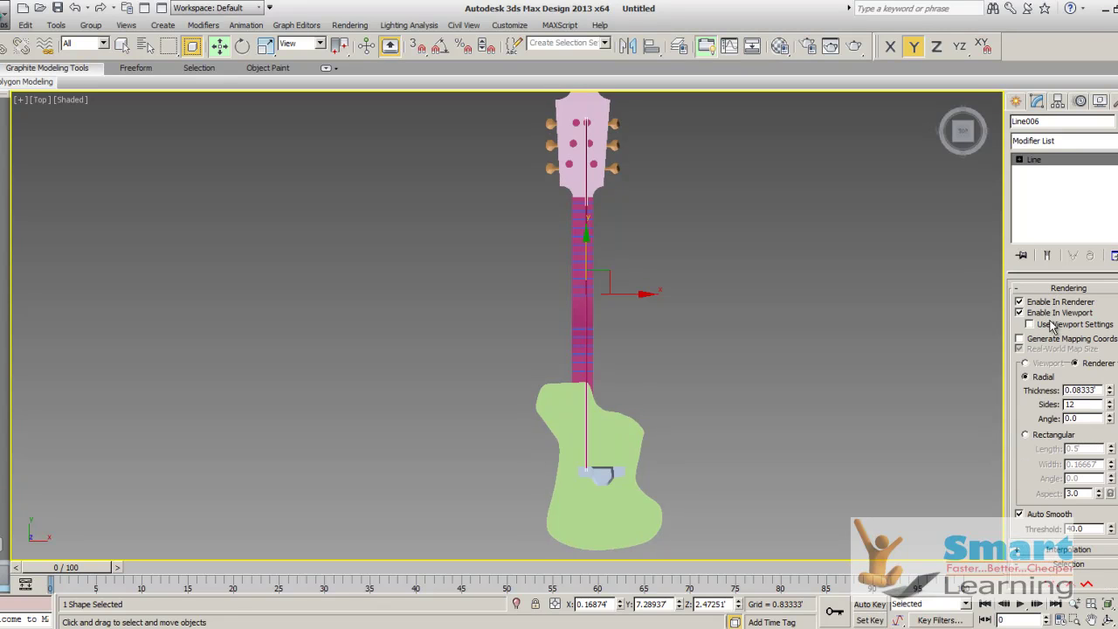
pyautogui.moveTo(725, 373); pyautogui.dragTo(730, 355, button='middle')
pyautogui.click(727, 360)
# - Clone the string along X across the neck as four evenly spaced copies
pyautogui.scroll(2, 586, 424)
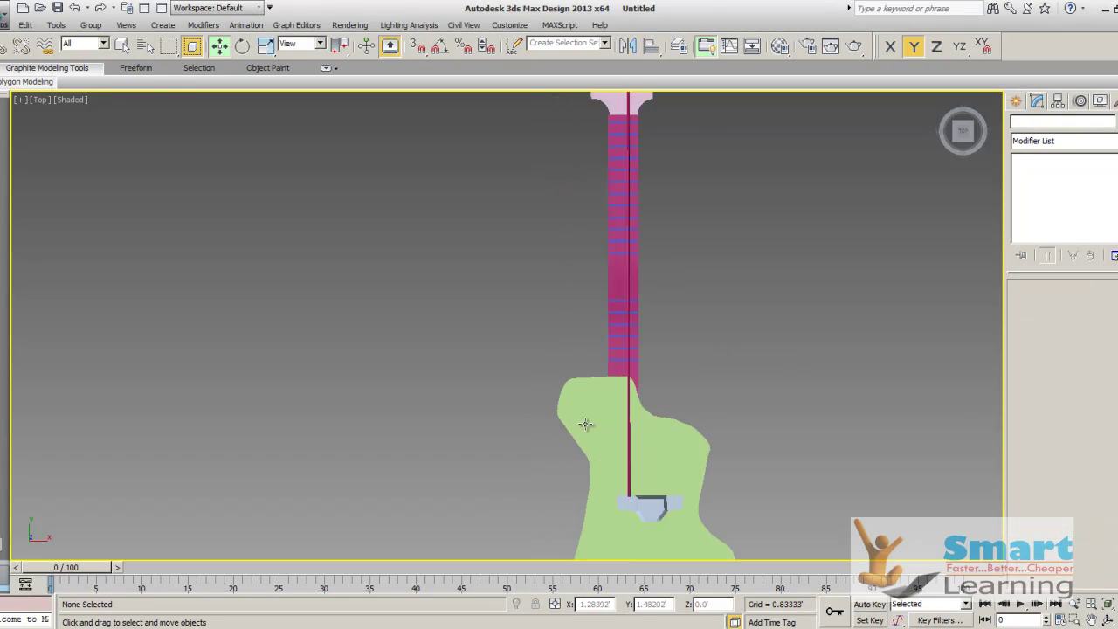
pyautogui.scroll(2, 585, 425)
pyautogui.click(680, 430)
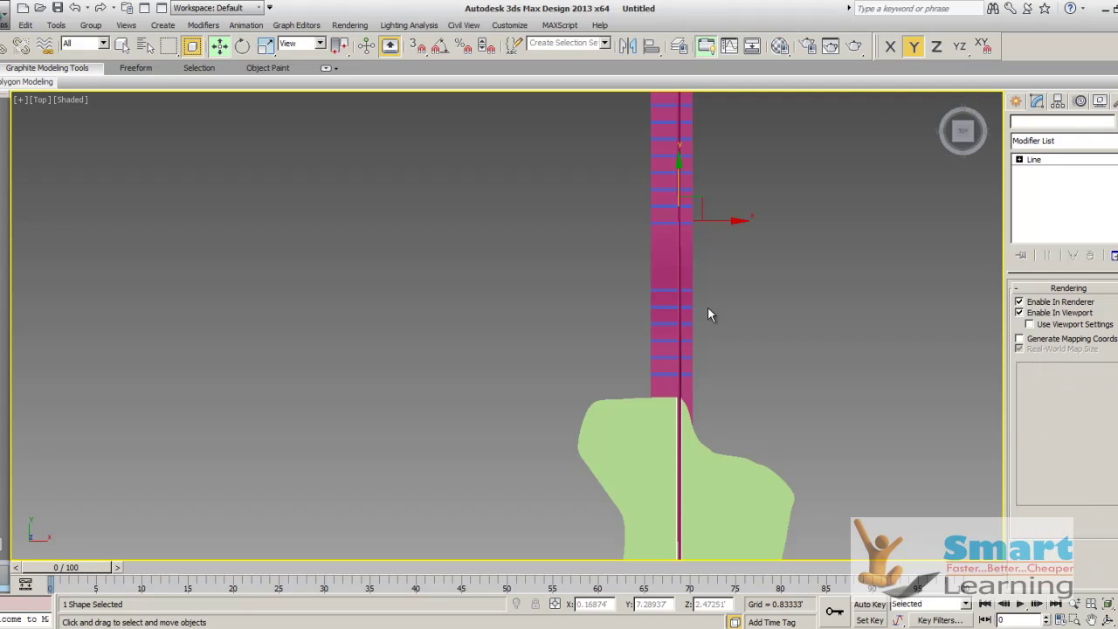
pyautogui.keyDown('shift'); pyautogui.moveTo(718, 222); pyautogui.dragTo(714, 221); pyautogui.keyUp('shift')
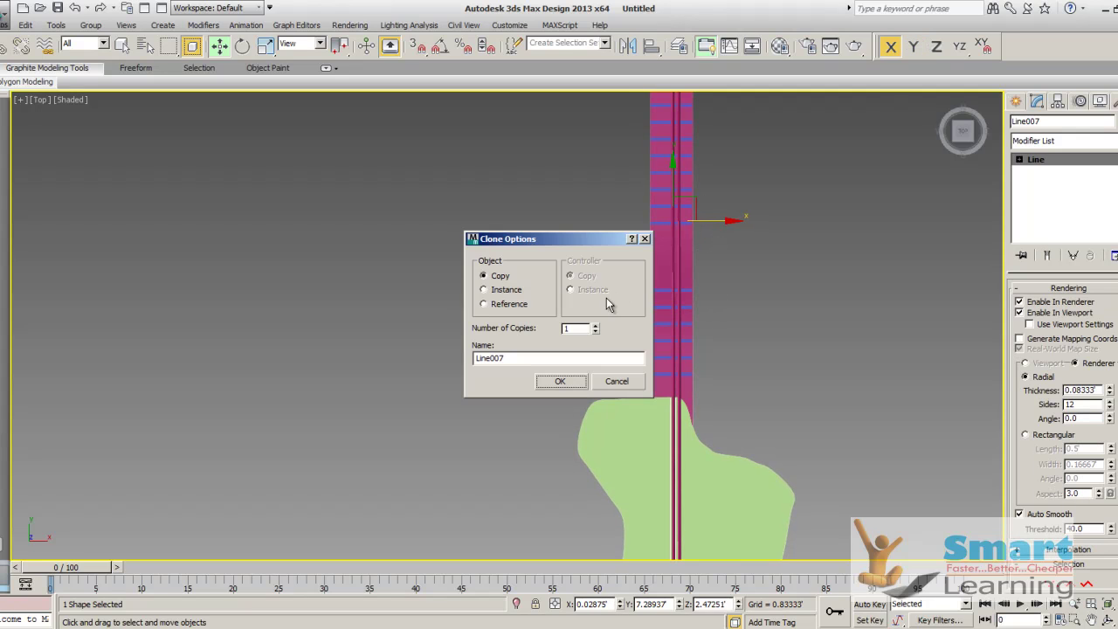
pyautogui.click(594, 325)
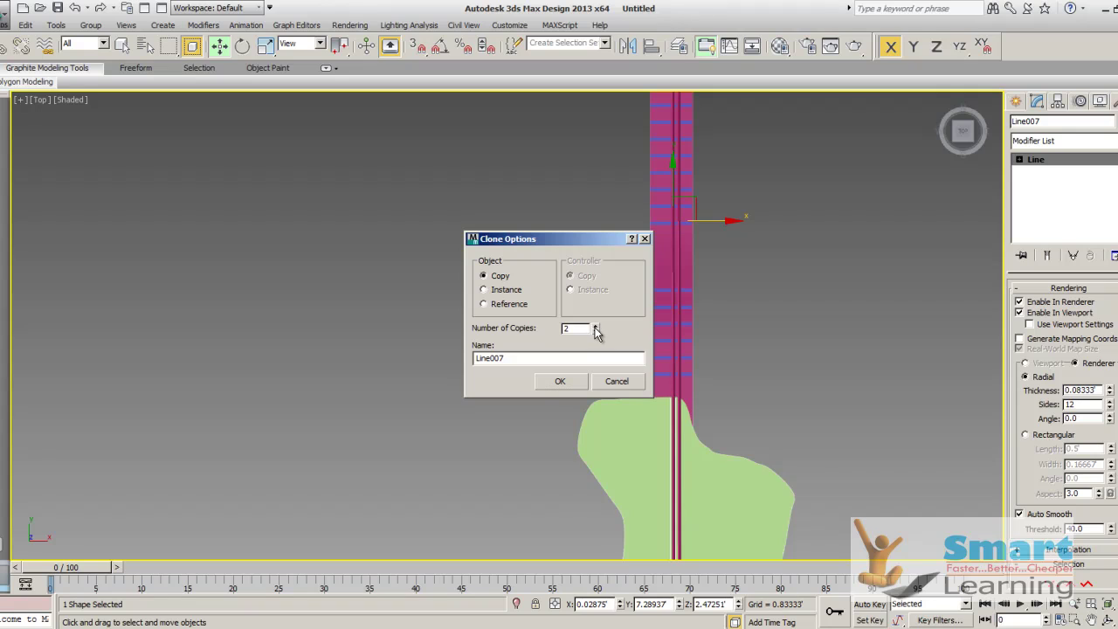
pyautogui.click(563, 380)
pyautogui.click(785, 352)
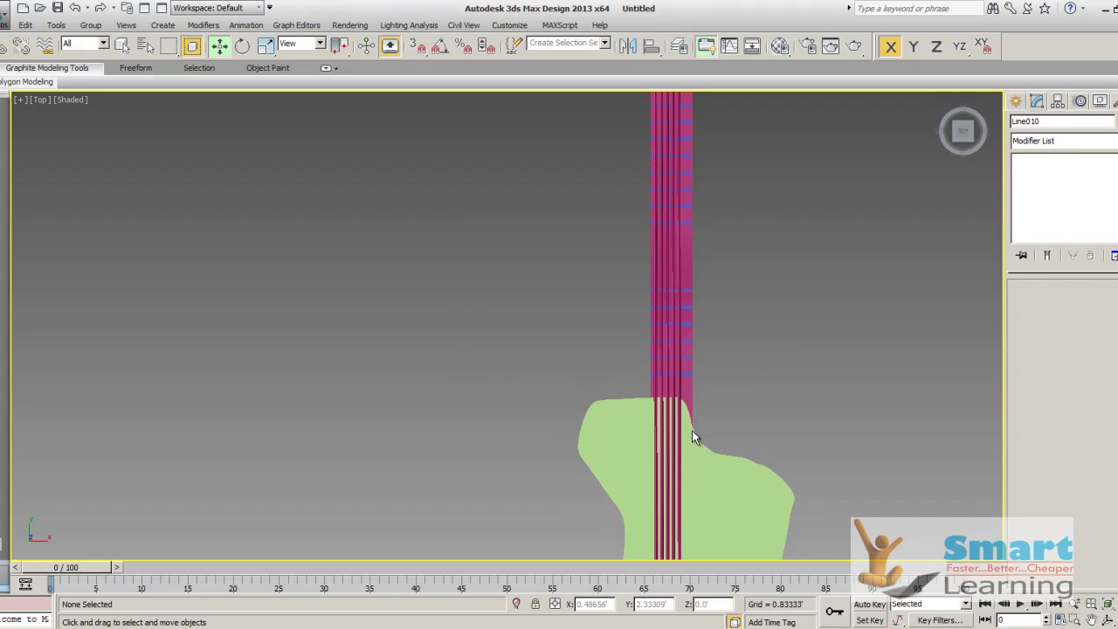
# - Select all five strings and shift them slightly along X toward the middle of the neck
pyautogui.click(676, 457)
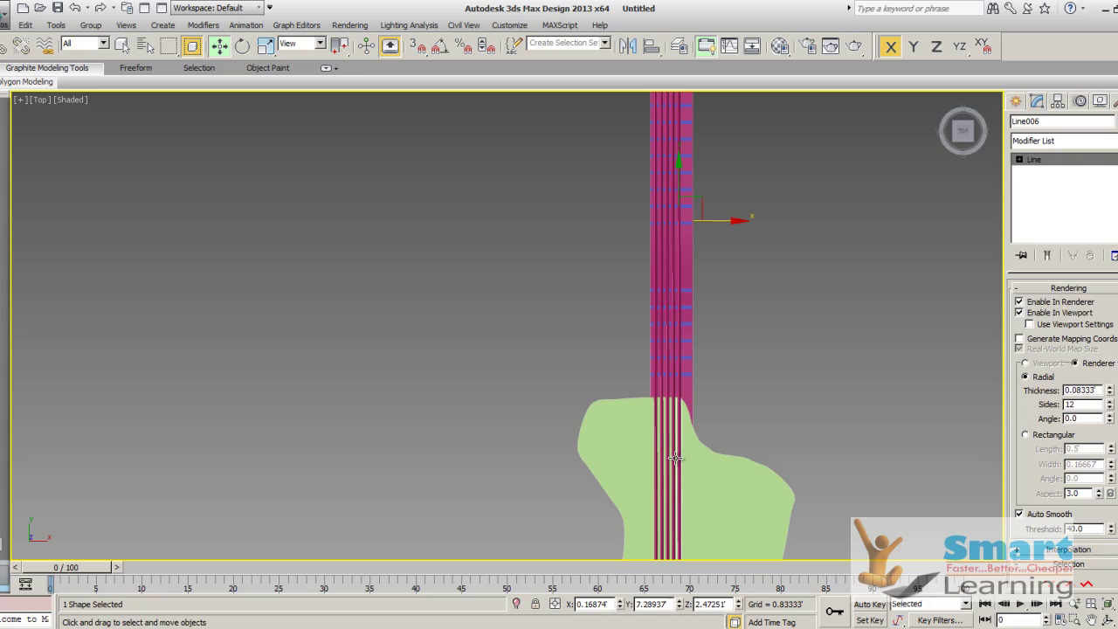
pyautogui.keyDown('ctrl'); pyautogui.click(672, 460); pyautogui.keyUp('ctrl')
pyautogui.keyDown('ctrl'); pyautogui.click(666, 462); pyautogui.keyUp('ctrl')
pyautogui.keyDown('ctrl'); pyautogui.click(658, 465); pyautogui.keyUp('ctrl')
pyautogui.keyDown('ctrl'); pyautogui.click(654, 467); pyautogui.keyUp('ctrl')
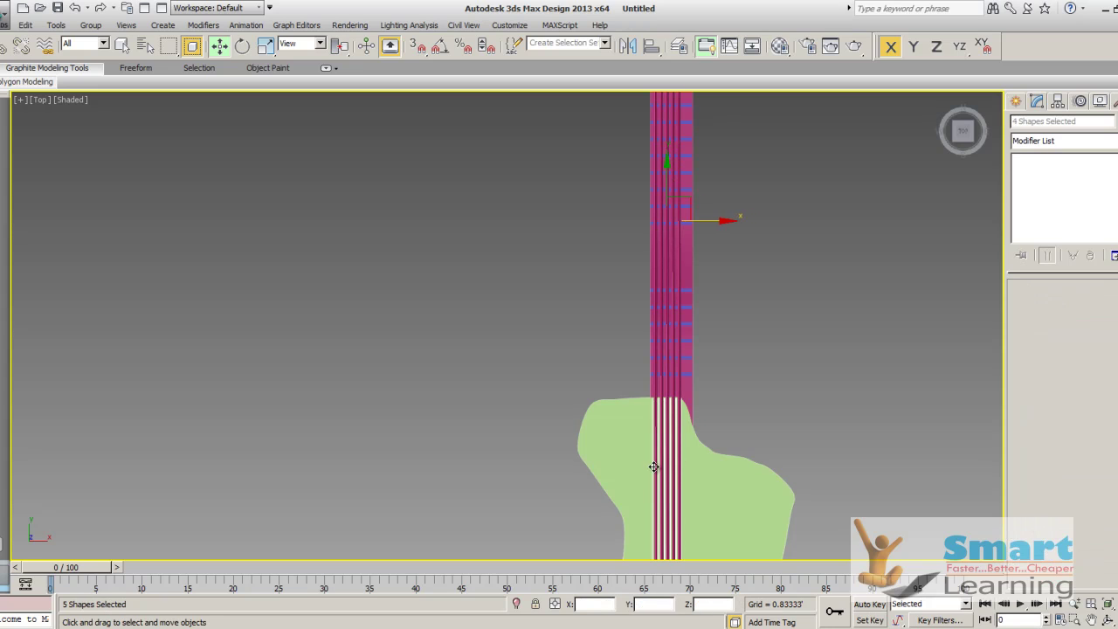
pyautogui.moveTo(712, 219); pyautogui.dragTo(718, 218)
pyautogui.click(716, 315)
# - Shift the bridge along X on the guitar body so it sits centred under the five strings
pyautogui.scroll(-3, 730, 325)
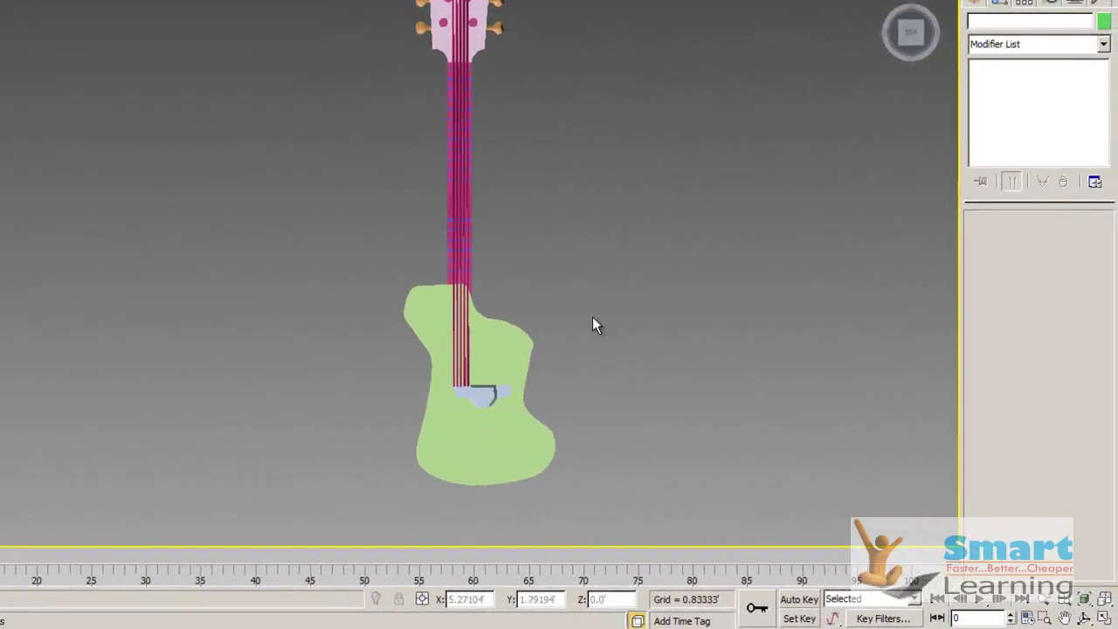
pyautogui.click(478, 399)
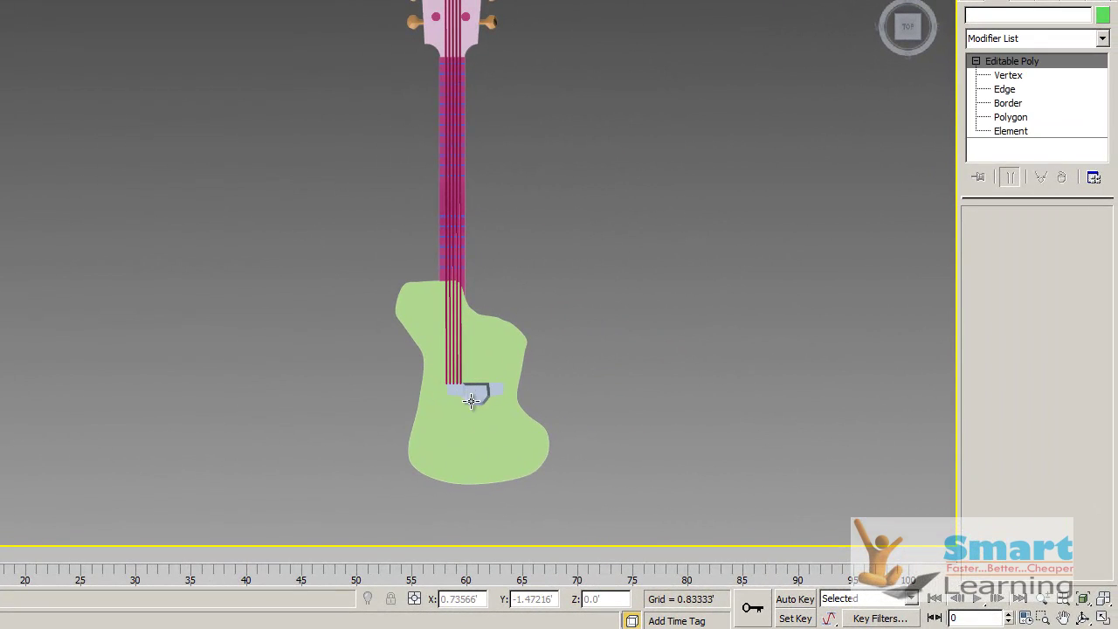
pyautogui.moveTo(509, 392)
pyautogui.mouseDown()
pyautogui.moveTo(494, 394)
pyautogui.moveTo(507, 394)
pyautogui.mouseUp()
pyautogui.click(564, 301)
pyautogui.moveTo(564, 300); pyautogui.dragTo(554, 405, button='middle')
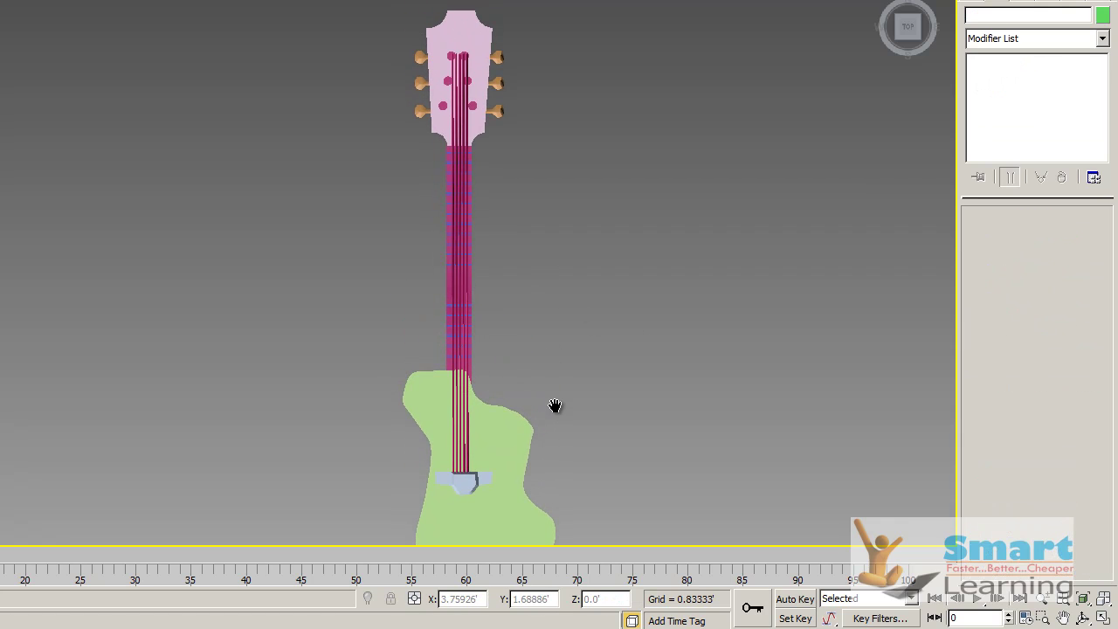
# - Select the outermost string on the near side of the neck and enter its vertex editing level
pyautogui.keyDown('alt'); pyautogui.moveTo(616, 352); pyautogui.dragTo(442, 275, button='middle'); pyautogui.keyUp('alt')
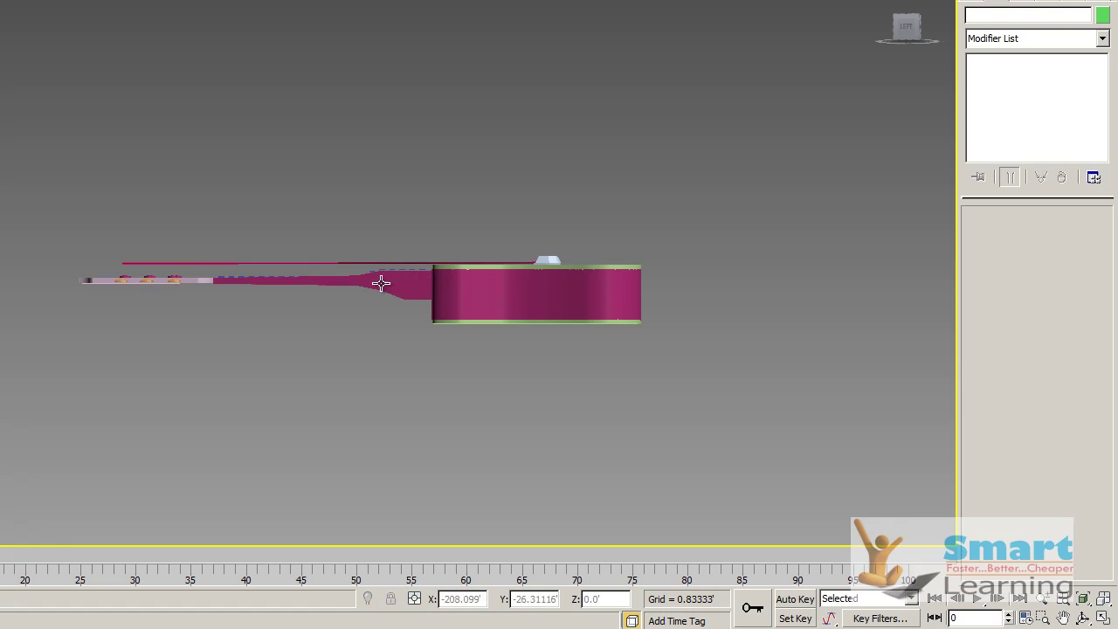
pyautogui.moveTo(326, 263)
pyautogui.keyDown('alt'); pyautogui.mouseDown(button='middle')
pyautogui.moveTo(312, 263)
pyautogui.moveTo(317, 248)
pyautogui.moveTo(328, 253)
pyautogui.mouseUp(button='middle'); pyautogui.keyUp('alt')
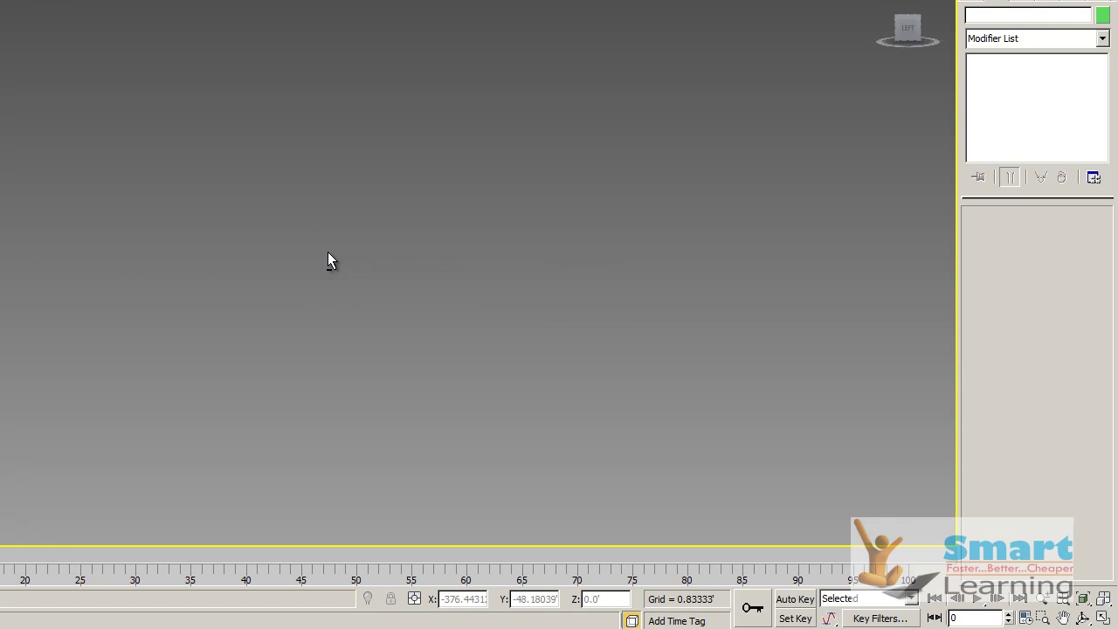
pyautogui.click(880, 7)
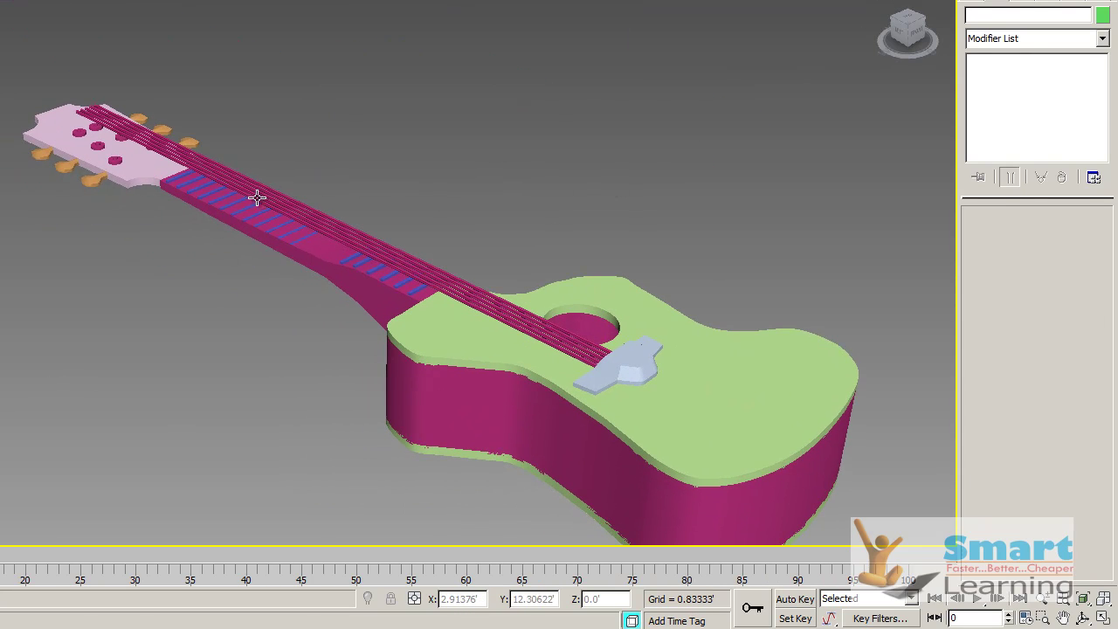
pyautogui.click(264, 200)
pyautogui.click(976, 61)
pyautogui.click(1007, 75)
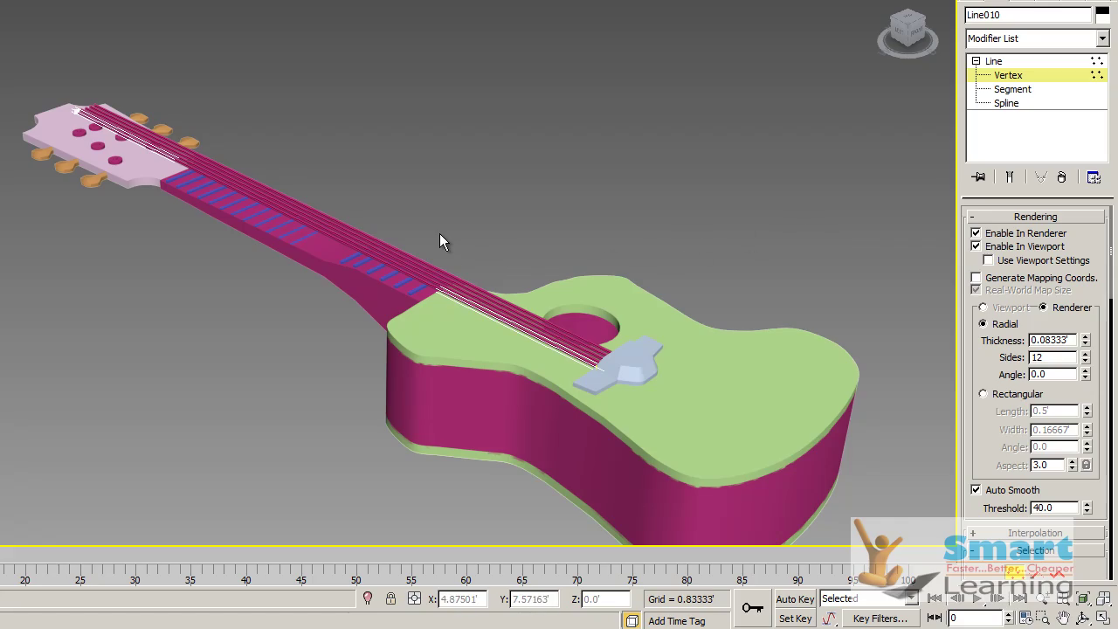
# - Check in wireframe how the selected string runs over the frets and neck, and isolate that string
pyautogui.press('F3')
pyautogui.scroll(5, 365, 234)
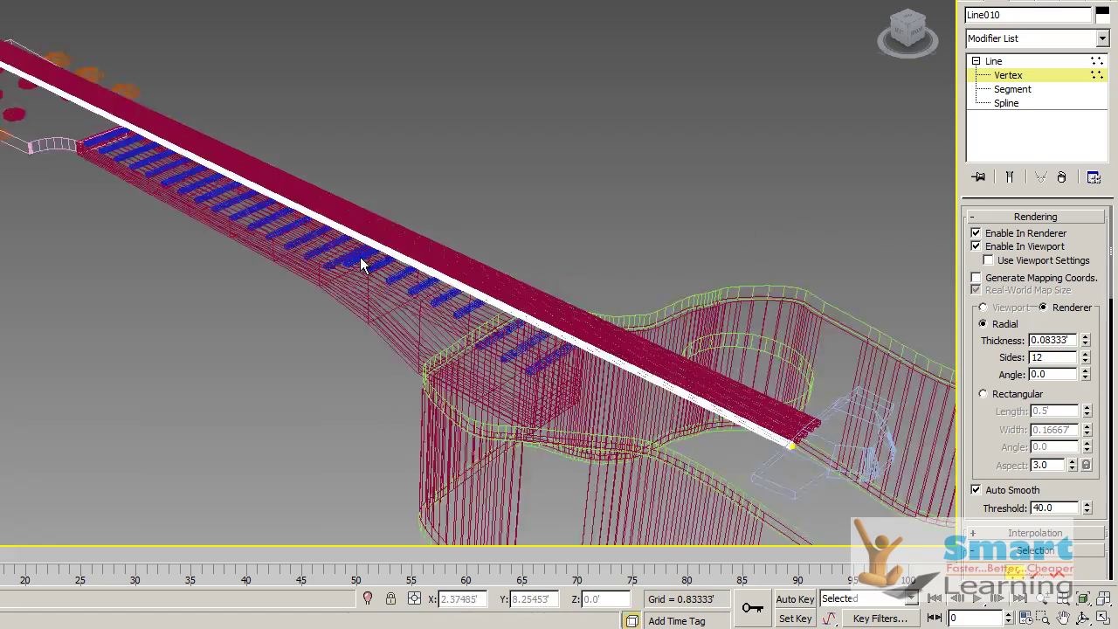
pyautogui.scroll(8, 362, 265)
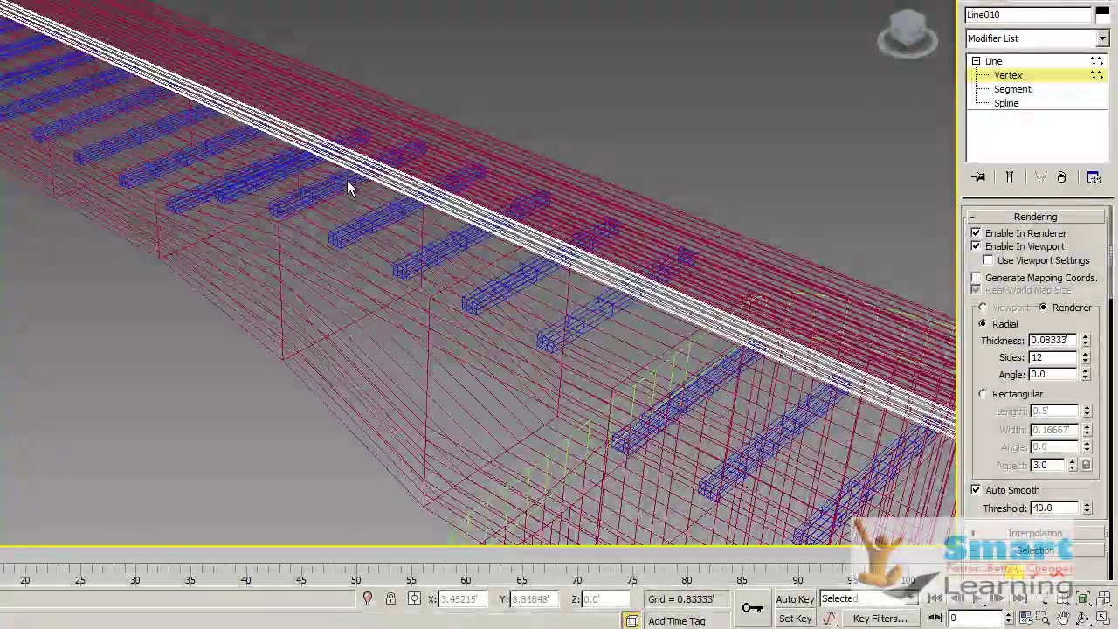
pyautogui.scroll(-6, 346, 180)
pyautogui.moveTo(274, 226); pyautogui.dragTo(359, 257, button='middle')
pyautogui.keyDown('alt'); pyautogui.moveTo(291, 321); pyautogui.dragTo(352, 276, button='middle'); pyautogui.keyUp('alt')
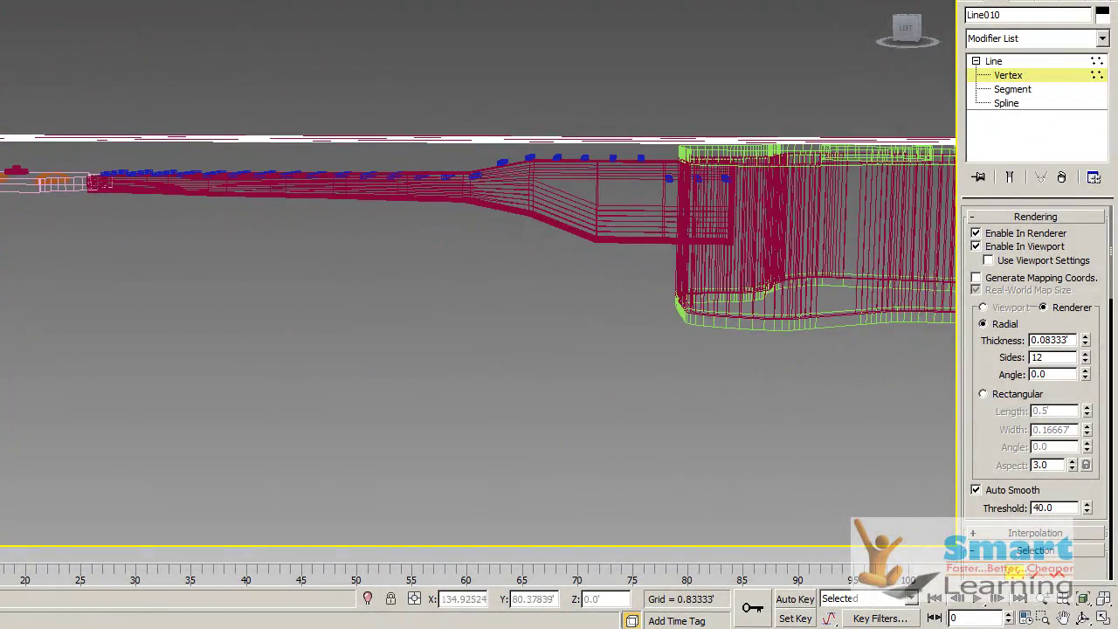
pyautogui.keyDown('alt'); pyautogui.moveTo(336, 225); pyautogui.dragTo(475, 200, button='middle'); pyautogui.keyUp('alt')
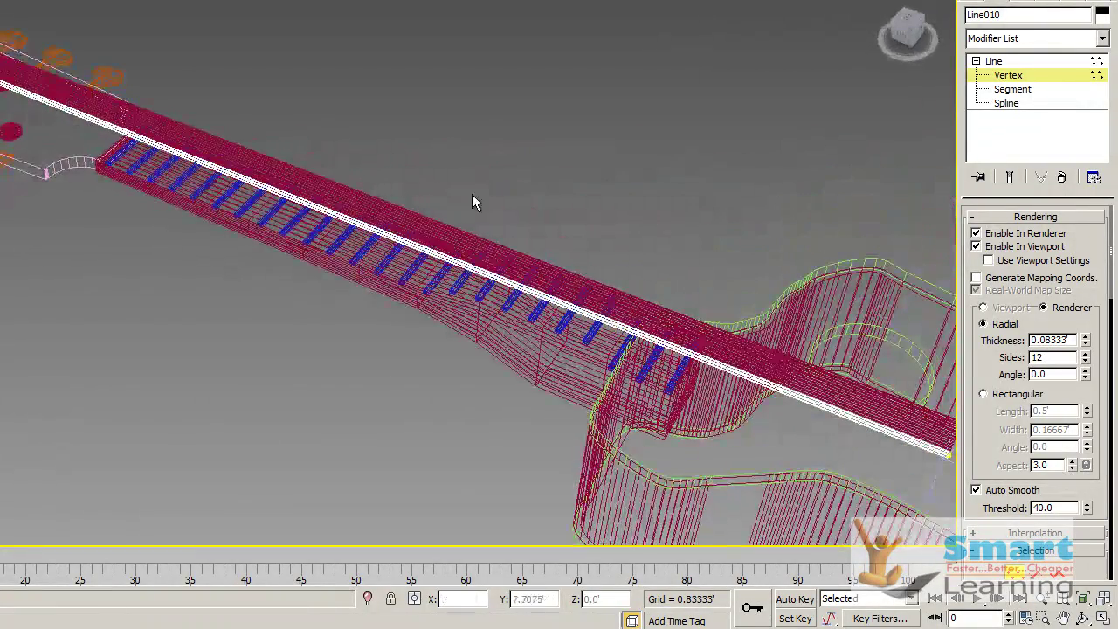
pyautogui.rightClick(469, 273)
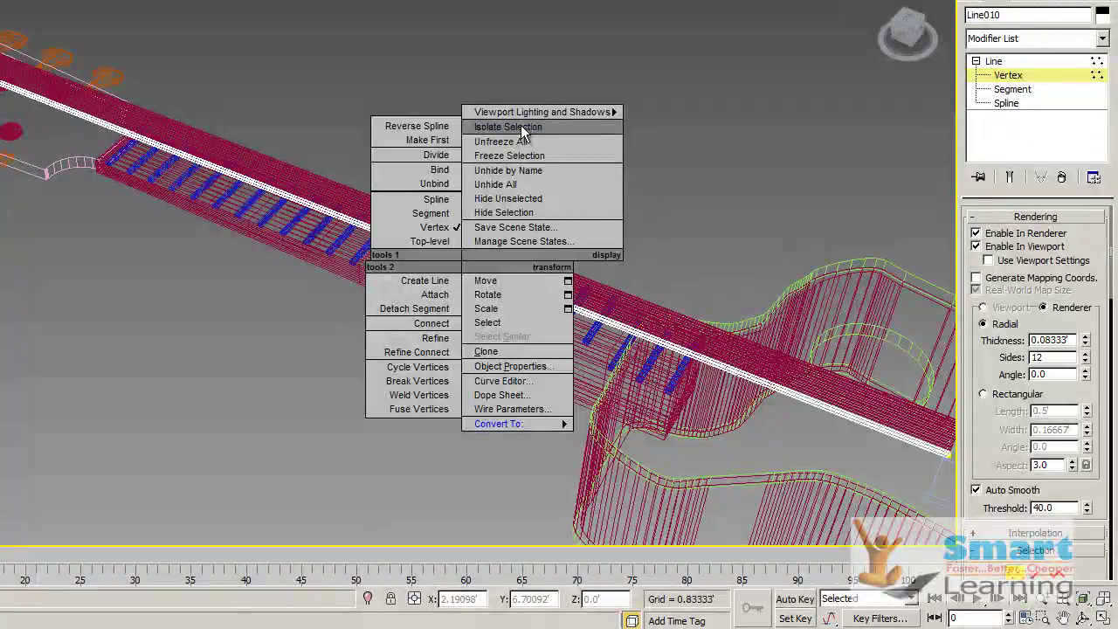
pyautogui.click(516, 127)
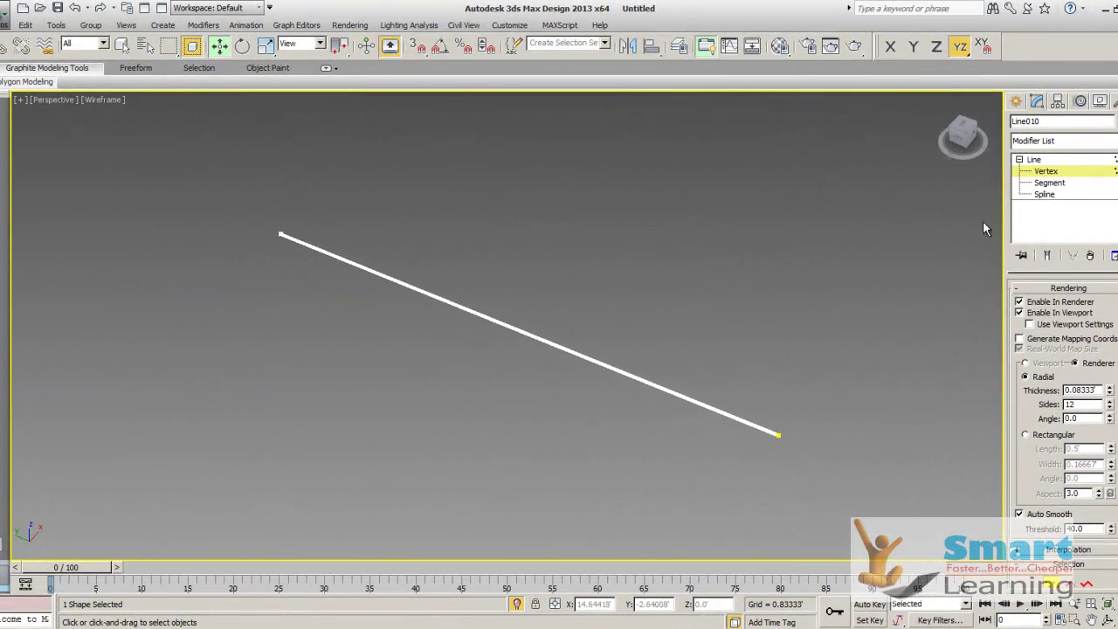
# - Select the string's single segment and divide it with a Divide value of 10
pyautogui.click(1047, 183)
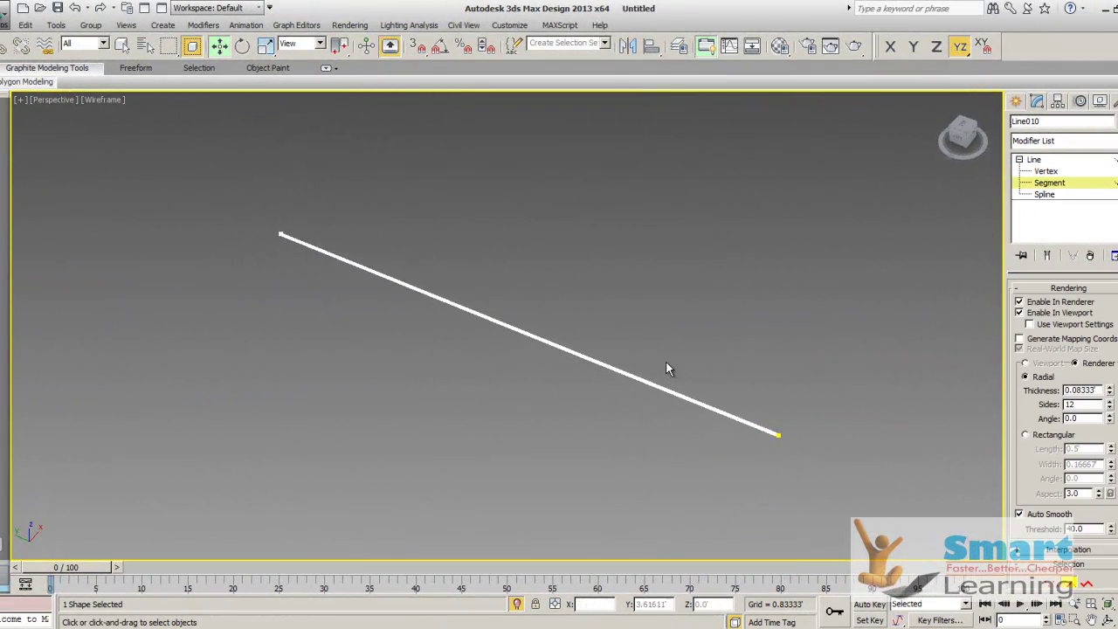
pyautogui.click(636, 380)
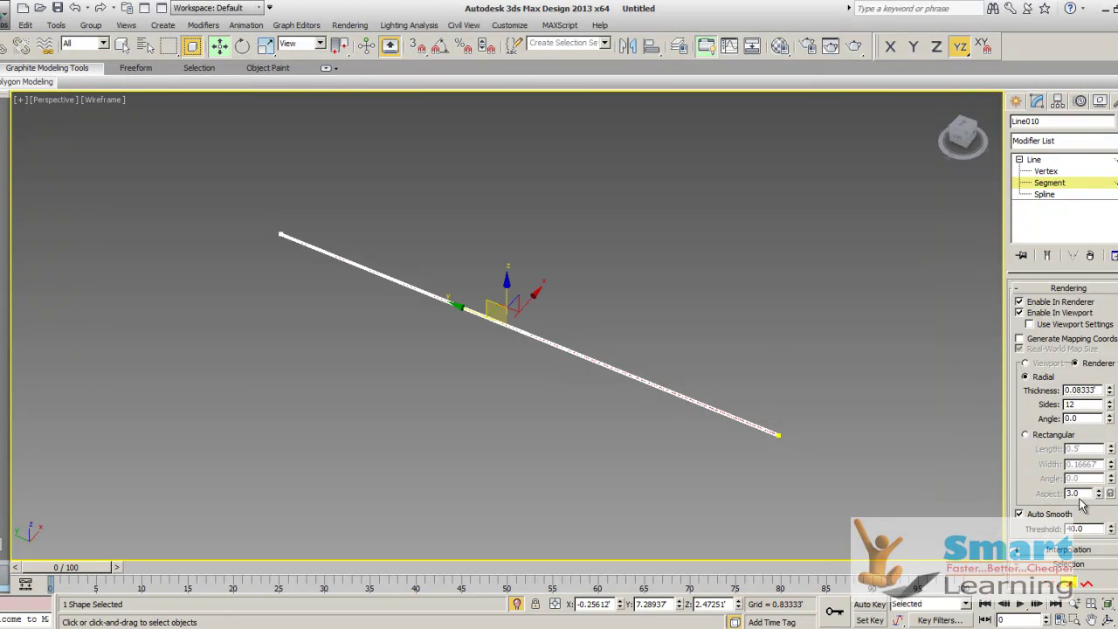
pyautogui.scroll(-10, 1086, 504)
pyautogui.scroll(-8, 1067, 494)
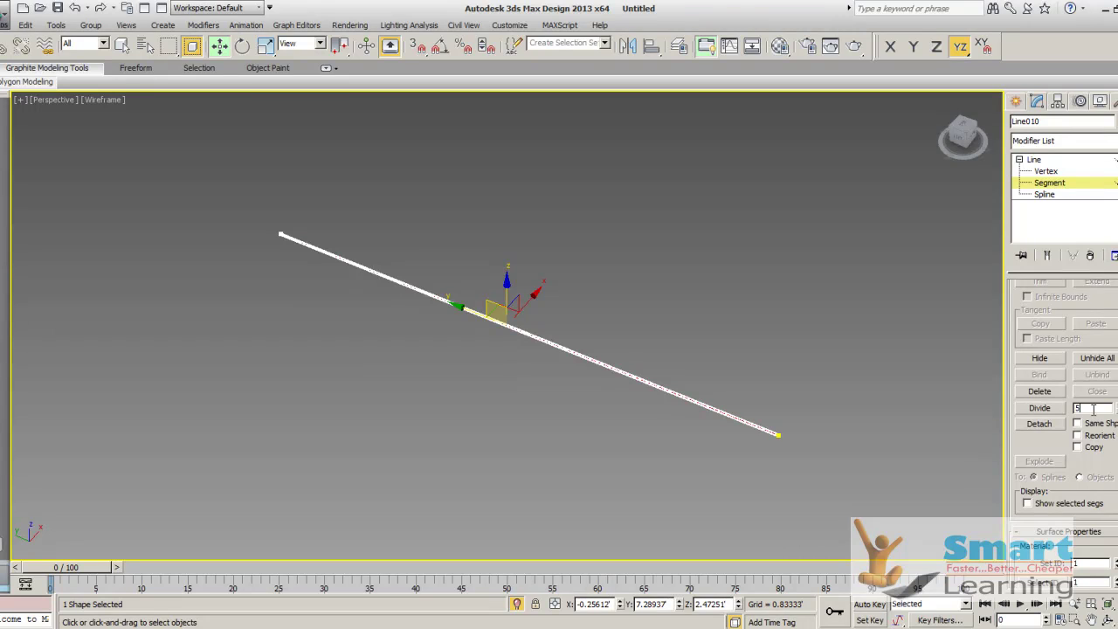
pyautogui.click(1039, 408)
pyautogui.click(665, 464)
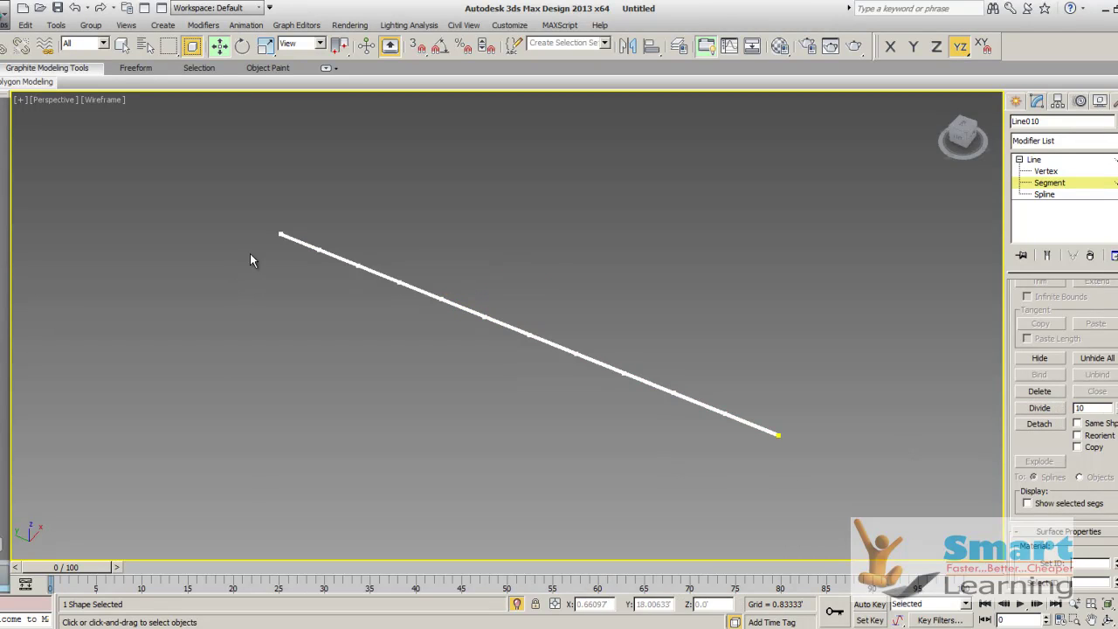
# - Lower the three vertices at the string's head end and several vertices along its middle in Z
pyautogui.moveTo(231, 207); pyautogui.dragTo(317, 243)
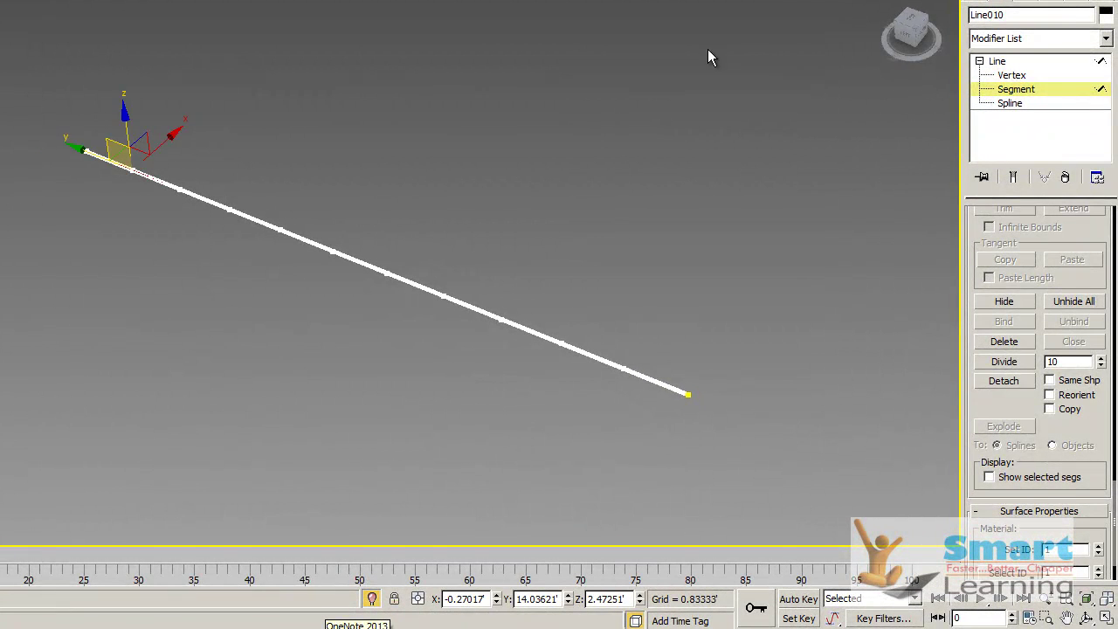
pyautogui.click(1012, 75)
pyautogui.moveTo(55, 132); pyautogui.dragTo(202, 221)
pyautogui.moveTo(175, 131); pyautogui.dragTo(175, 148)
pyautogui.click(370, 242)
pyautogui.moveTo(313, 289); pyautogui.dragTo(313, 290)
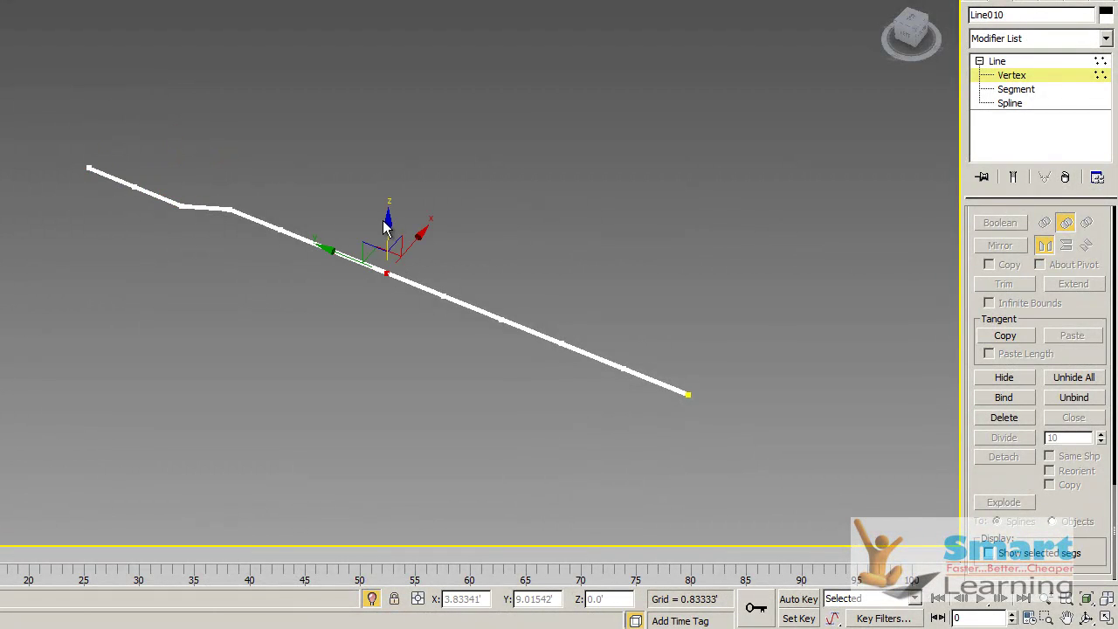
pyautogui.moveTo(385, 224); pyautogui.dragTo(386, 237)
pyautogui.moveTo(489, 307); pyautogui.dragTo(507, 333)
pyautogui.moveTo(509, 275); pyautogui.dragTo(510, 289)
pyautogui.click(681, 231)
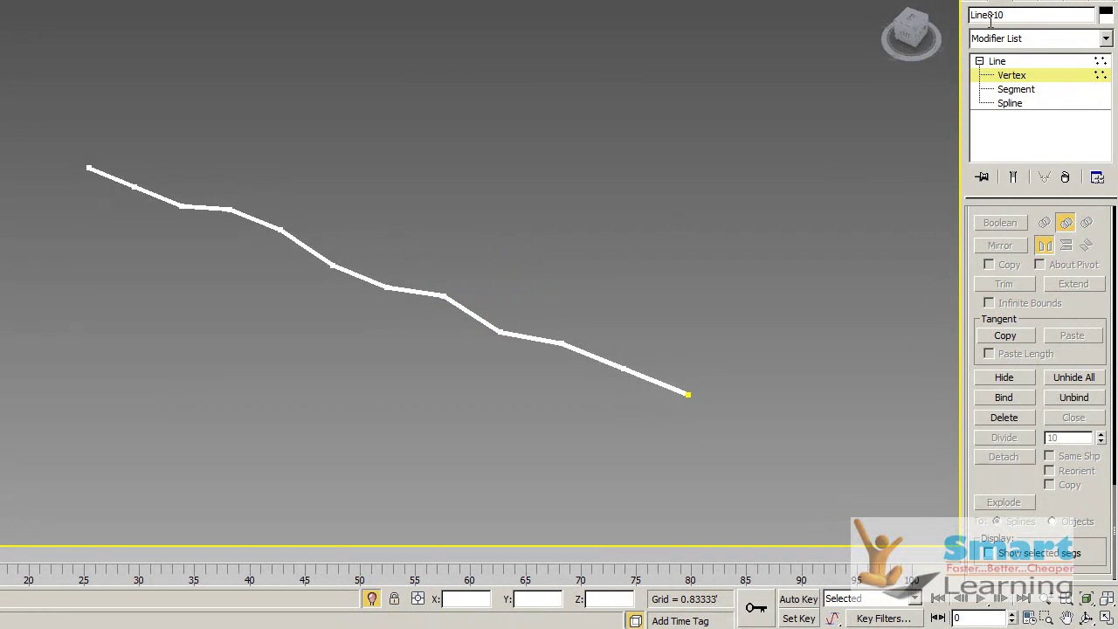
# - Leave the string's vertex editing and end isolation to bring back the whole guitar
pyautogui.click(982, 18)
pyautogui.click(665, 164)
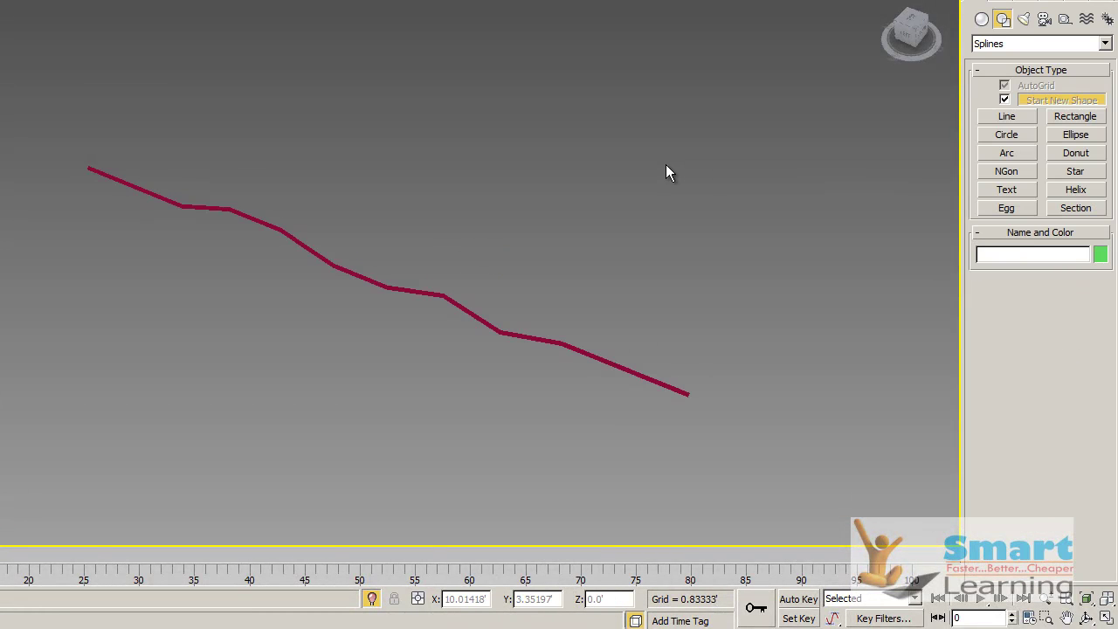
pyautogui.rightClick(528, 197)
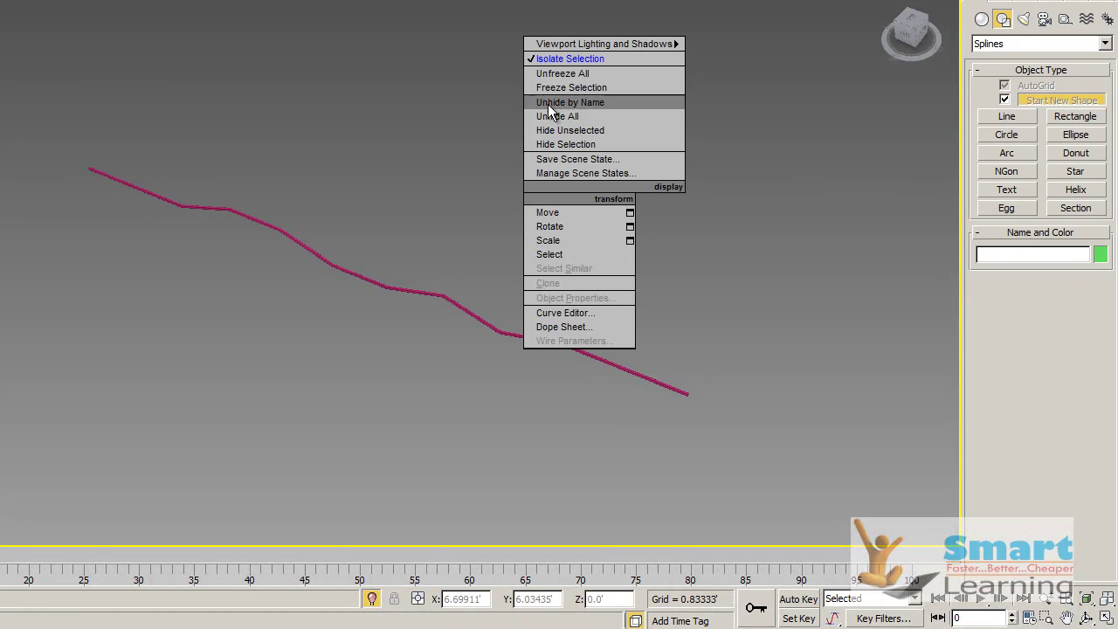
pyautogui.click(556, 59)
pyautogui.keyDown('alt'); pyautogui.moveTo(381, 355); pyautogui.dragTo(422, 375, button='middle'); pyautogui.keyUp('alt')
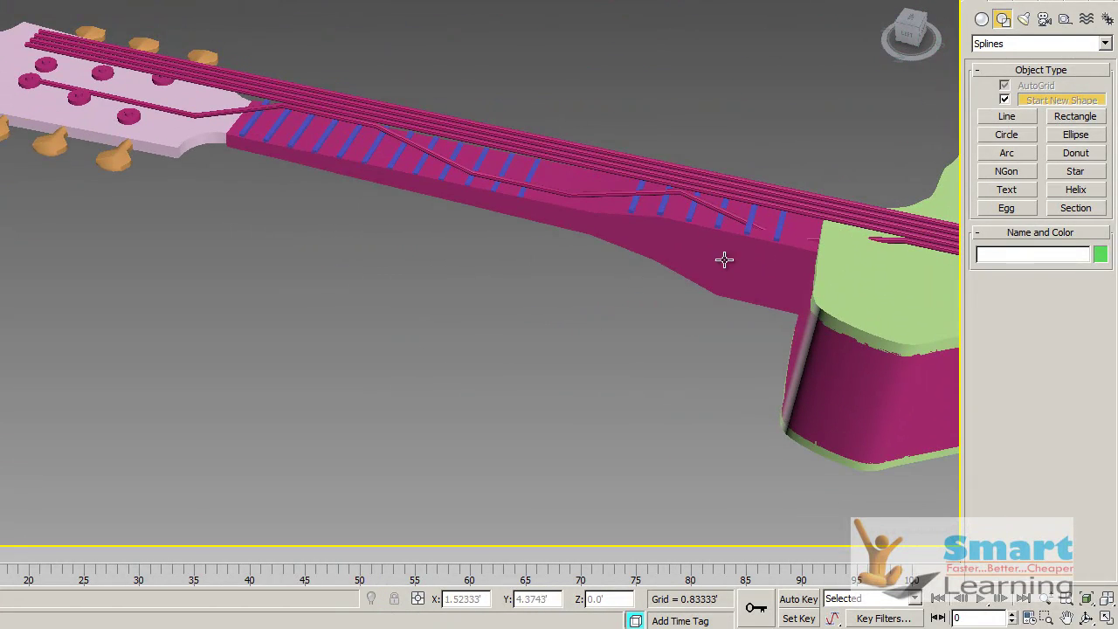
pyautogui.scroll(-5, 308, 273)
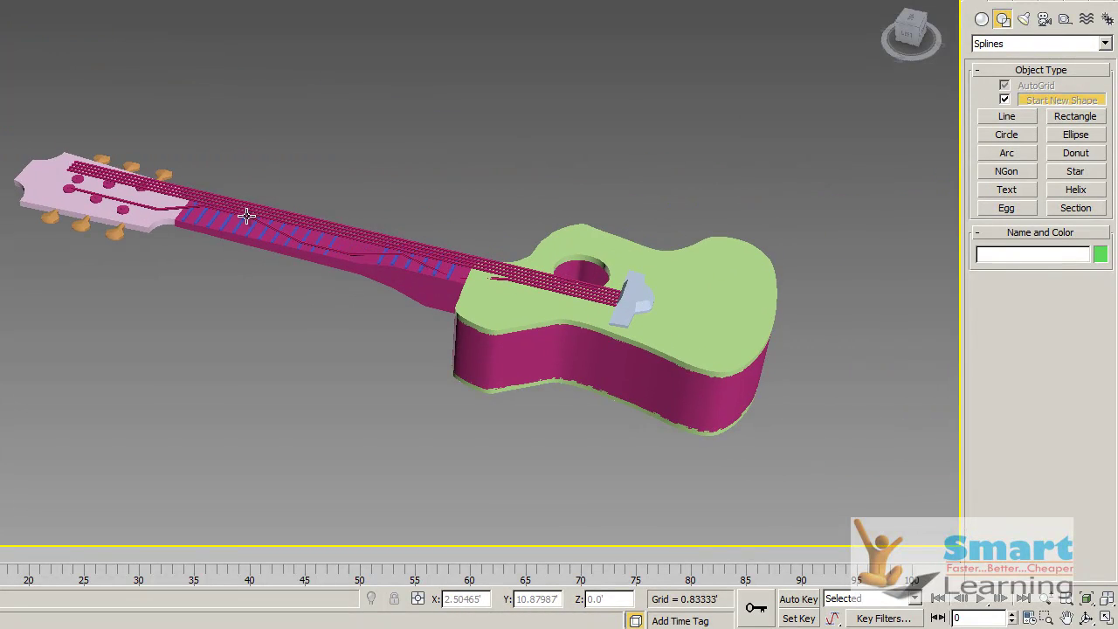
# - In the left view, lower the edited string's raised vertices over the thin part of the neck to fret height
pyautogui.press('l')
pyautogui.moveTo(472, 368); pyautogui.dragTo(272, 382, button='middle')
pyautogui.click(557, 219)
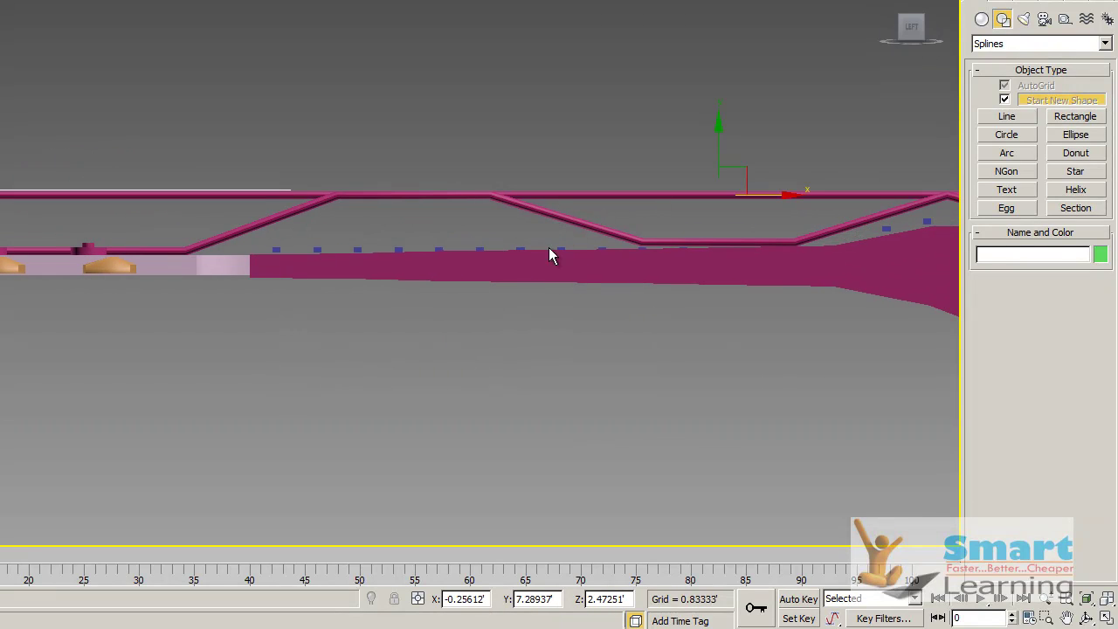
pyautogui.moveTo(538, 318); pyautogui.dragTo(456, 327, button='middle')
pyautogui.click(1003, 1)
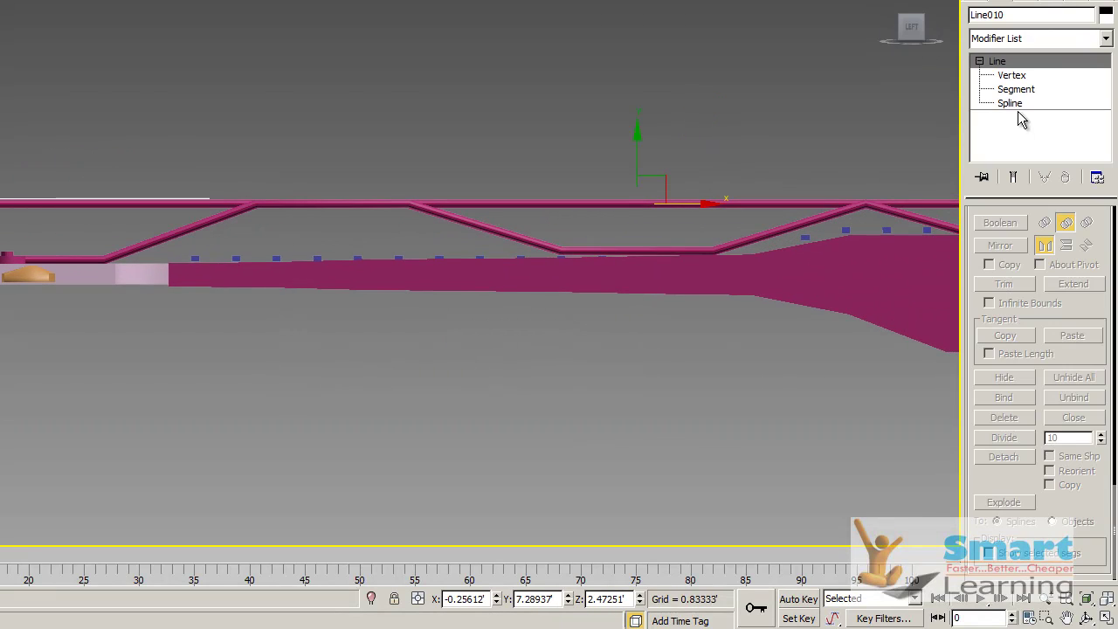
pyautogui.click(1011, 76)
pyautogui.moveTo(245, 187); pyautogui.dragTo(413, 229)
pyautogui.moveTo(408, 146); pyautogui.dragTo(412, 196)
# - Lower the string vertex where the neck thickens and raise the one before the body just above the frets, then finish vertex editing
pyautogui.moveTo(644, 290); pyautogui.dragTo(450, 309, button='middle')
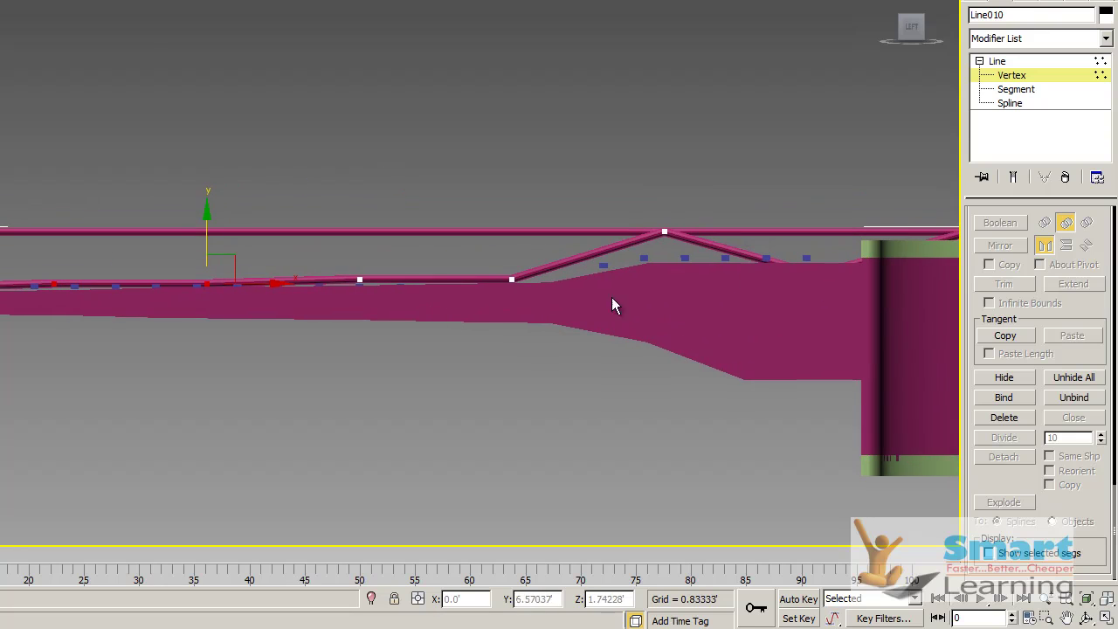
pyautogui.moveTo(676, 224); pyautogui.dragTo(637, 245)
pyautogui.moveTo(664, 183); pyautogui.dragTo(664, 206)
pyautogui.moveTo(686, 352); pyautogui.dragTo(521, 353, button='middle')
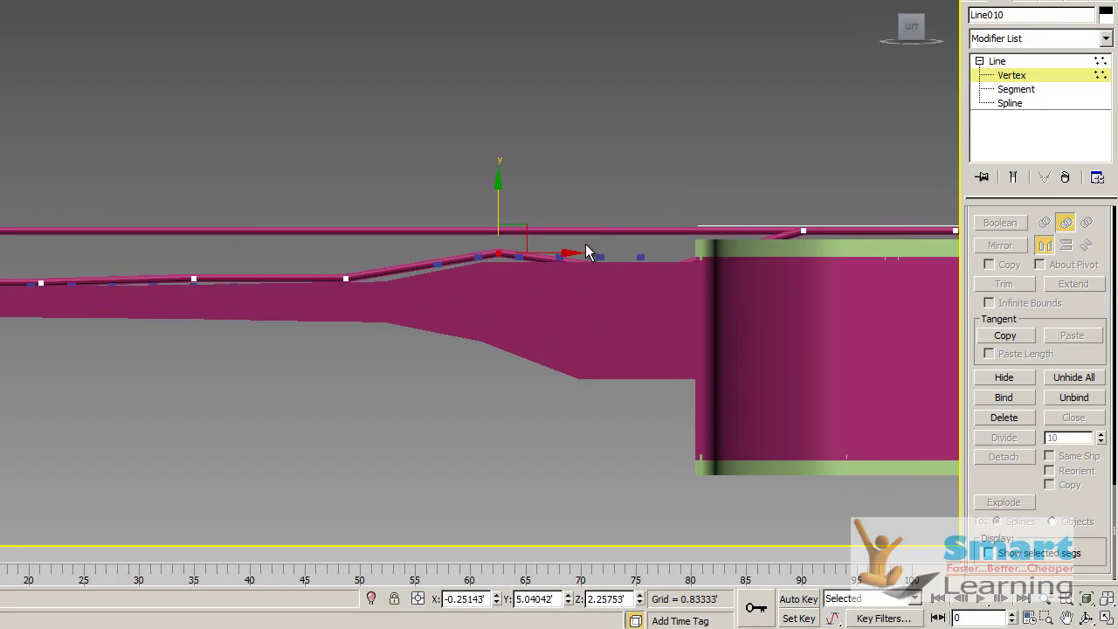
pyautogui.moveTo(606, 232); pyautogui.dragTo(742, 309)
pyautogui.moveTo(653, 204); pyautogui.dragTo(651, 173)
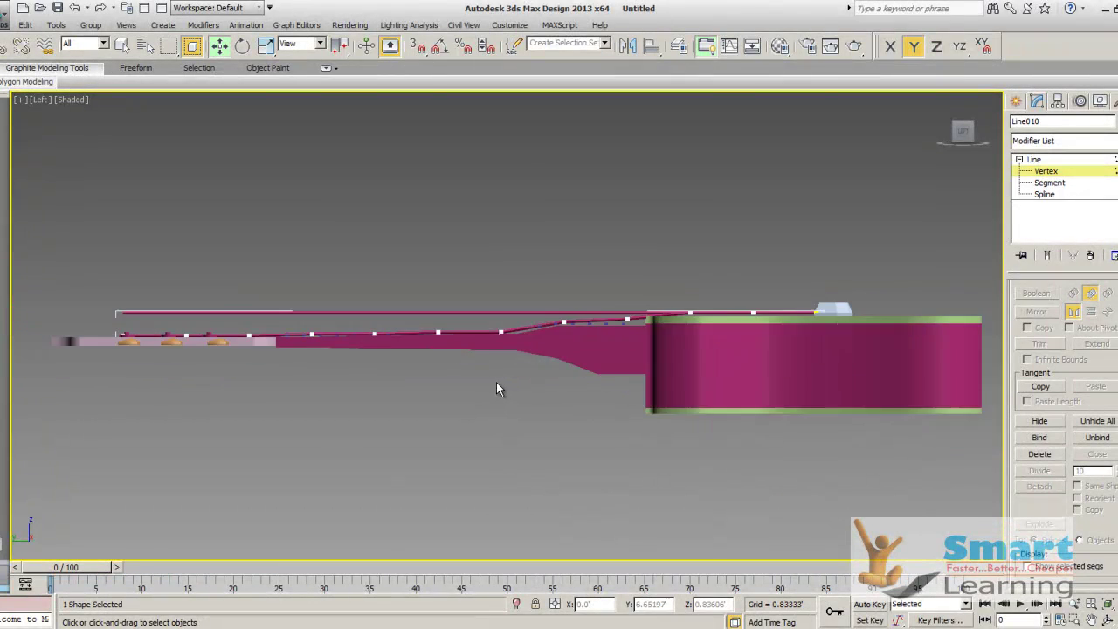
pyautogui.moveTo(495, 381); pyautogui.dragTo(609, 357, button='middle')
pyautogui.click(1018, 102)
pyautogui.click(492, 399)
# - Render the guitar from an angled orthographic view showing the strings and frets, and close the rendered frame
pyautogui.keyDown('alt'); pyautogui.moveTo(480, 400); pyautogui.dragTo(569, 489, button='middle'); pyautogui.keyUp('alt')
pyautogui.scroll(2, 356, 299)
pyautogui.keyDown('alt'); pyautogui.moveTo(509, 355); pyautogui.dragTo(414, 390, button='middle'); pyautogui.keyUp('alt')
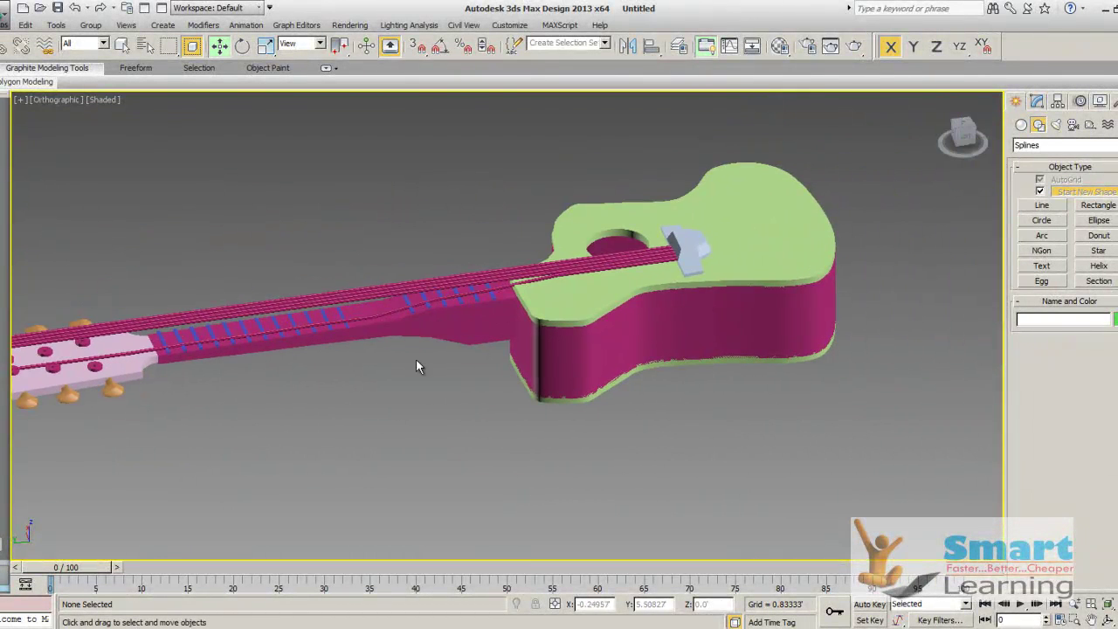
pyautogui.keyDown('alt'); pyautogui.moveTo(641, 358); pyautogui.dragTo(790, 395, button='middle'); pyautogui.keyUp('alt')
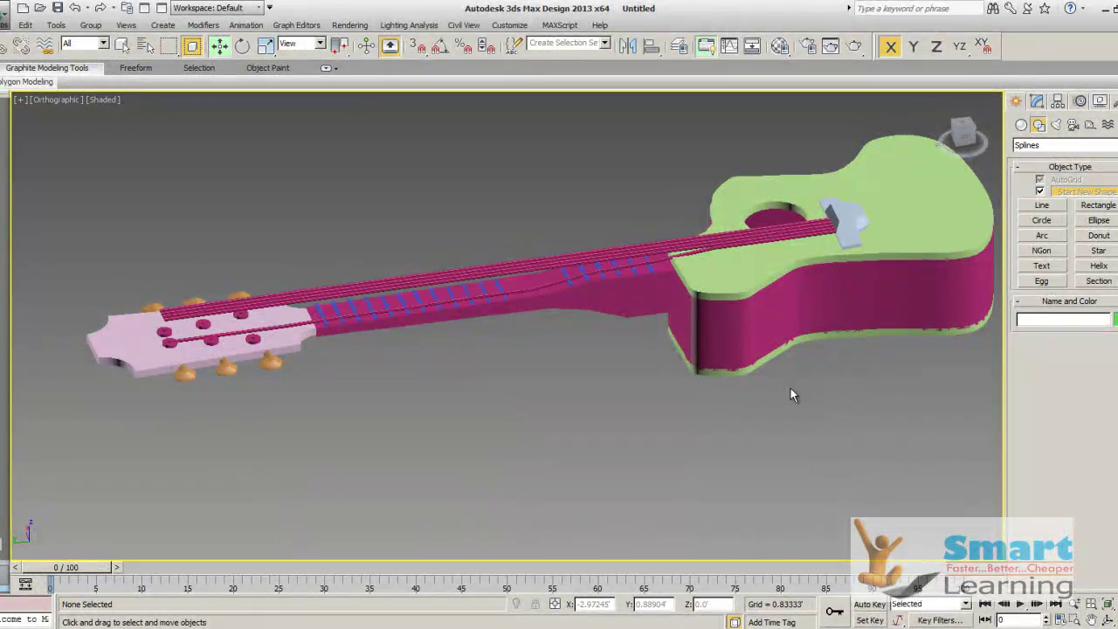
pyautogui.click(839, 50)
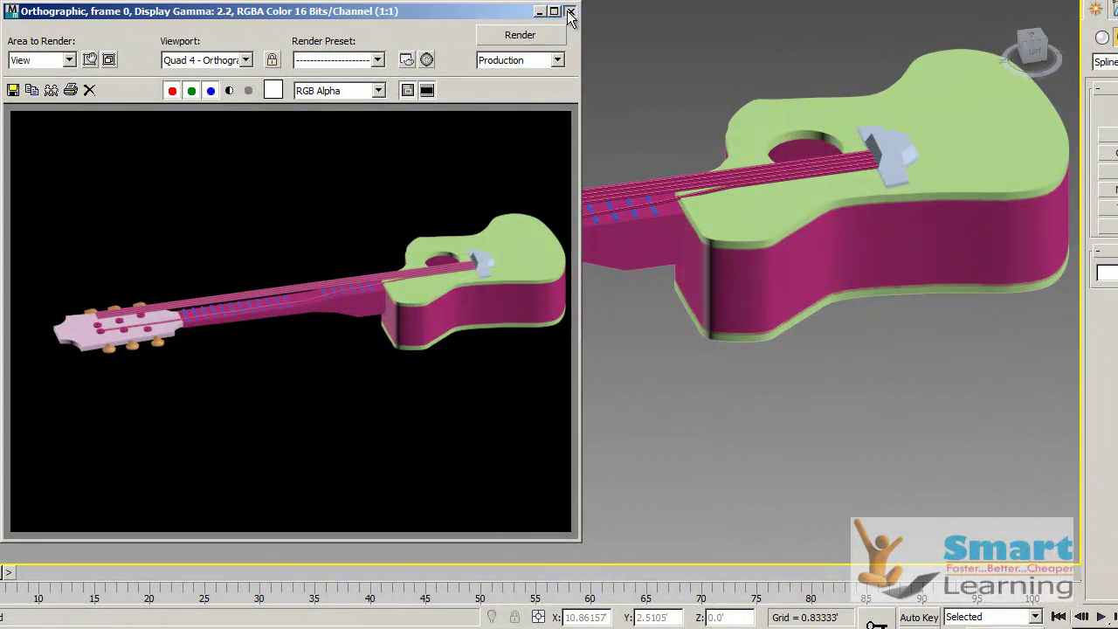
pyautogui.click(569, 11)
pyautogui.keyDown('alt'); pyautogui.moveTo(767, 423); pyautogui.dragTo(652, 454, button='middle'); pyautogui.keyUp('alt')
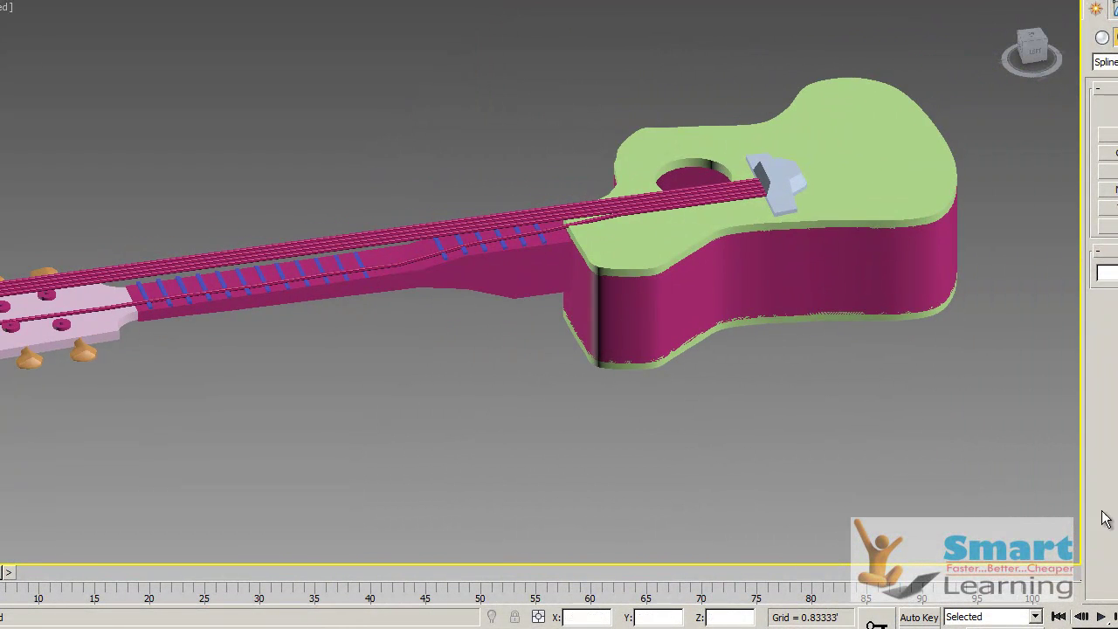